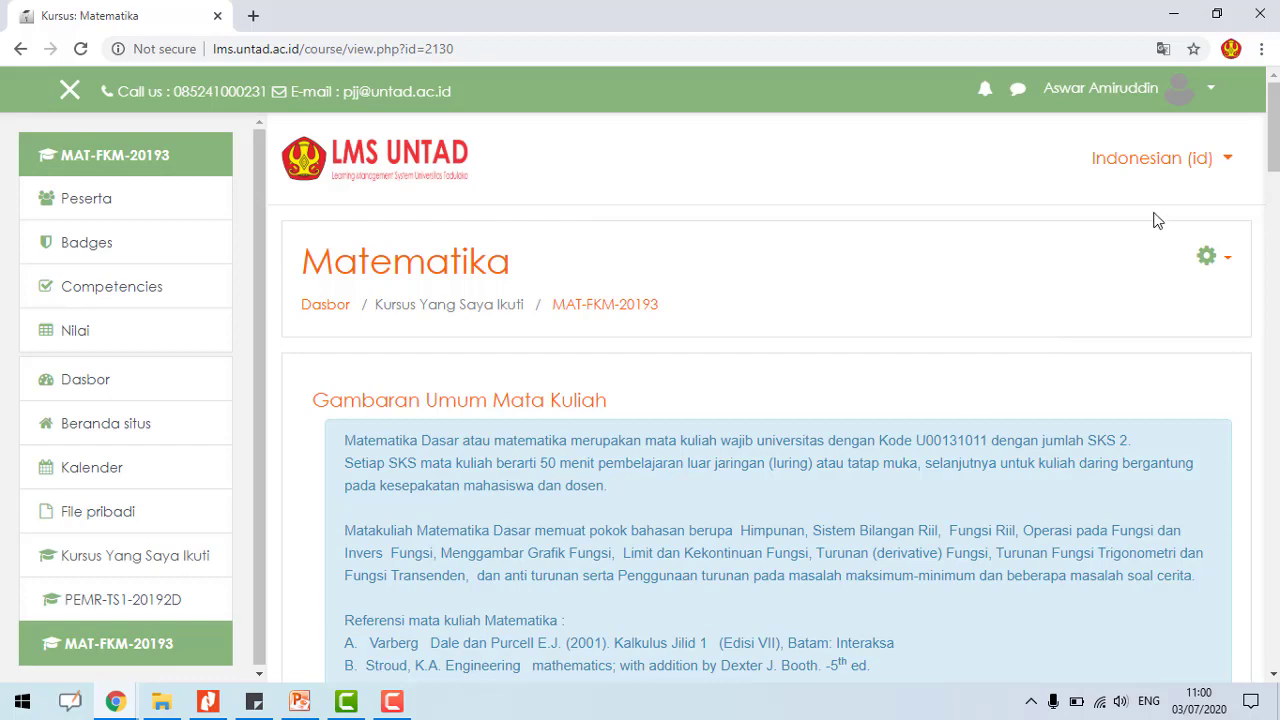
mouse_move(1273, 127)
mouse_down()
mouse_move(1273, 314)
mouse_move(1273, 127)
mouse_up()
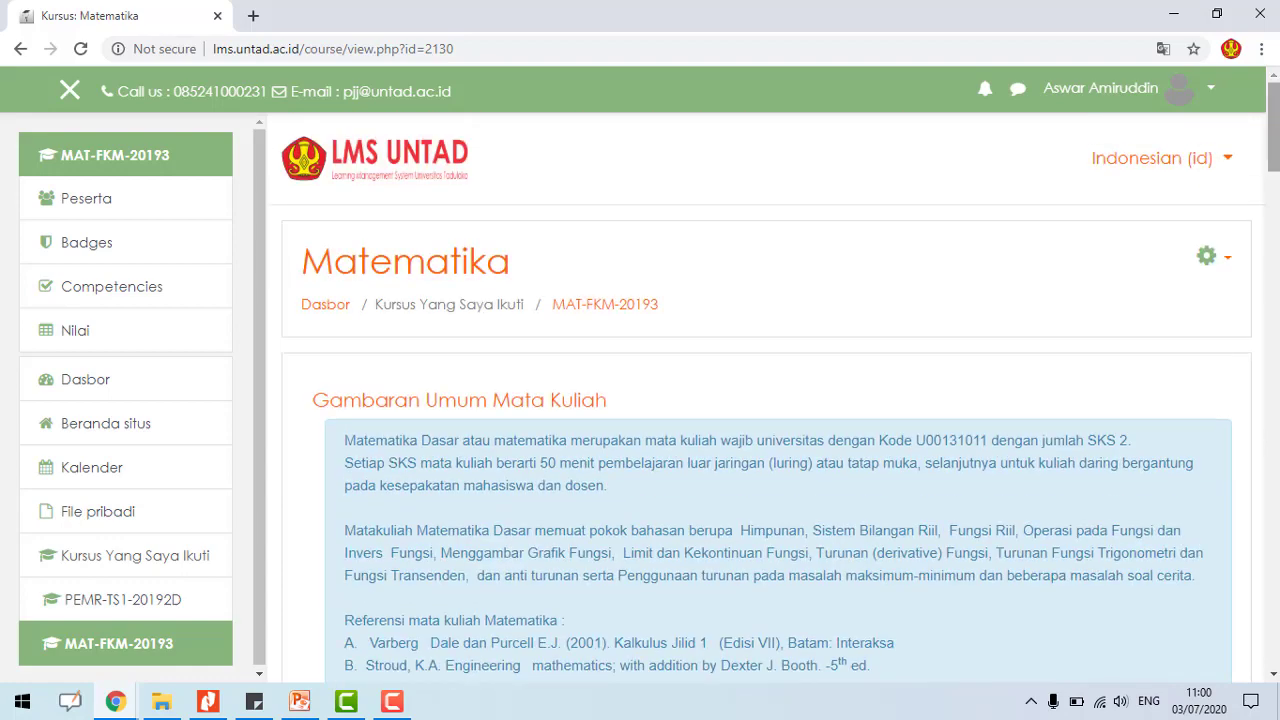
click(115, 701)
click(148, 603)
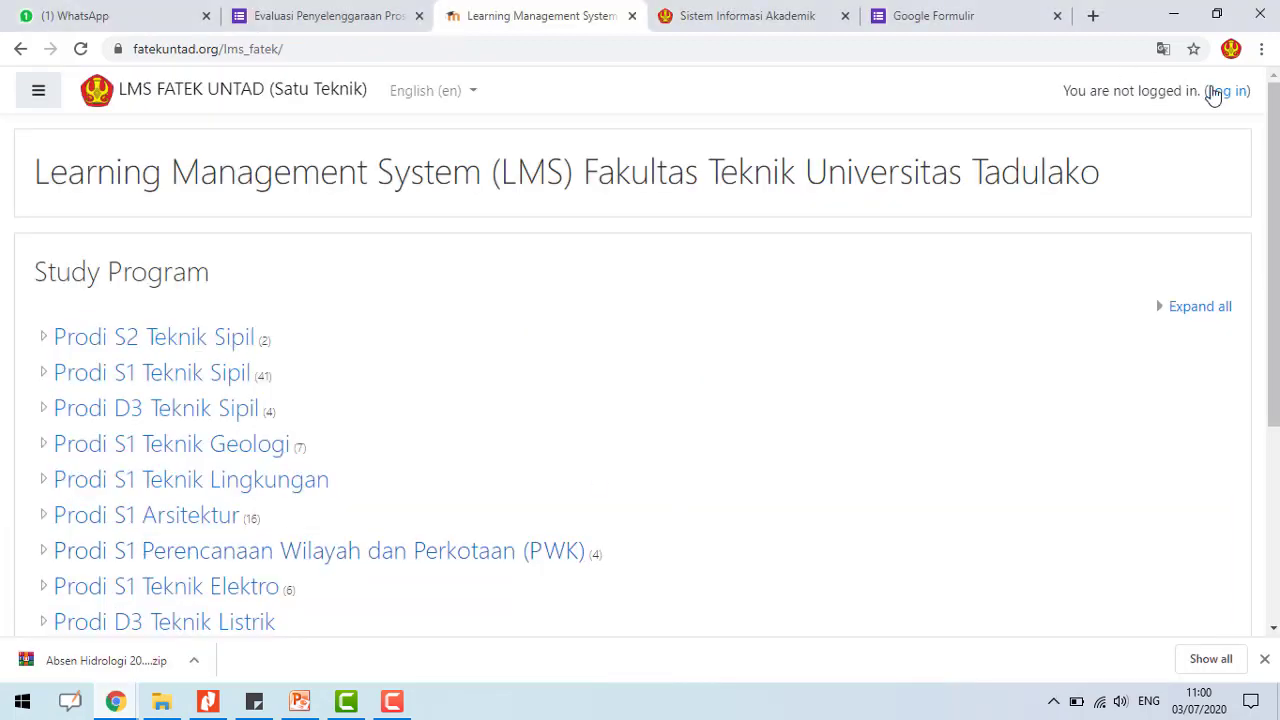
click(115, 701)
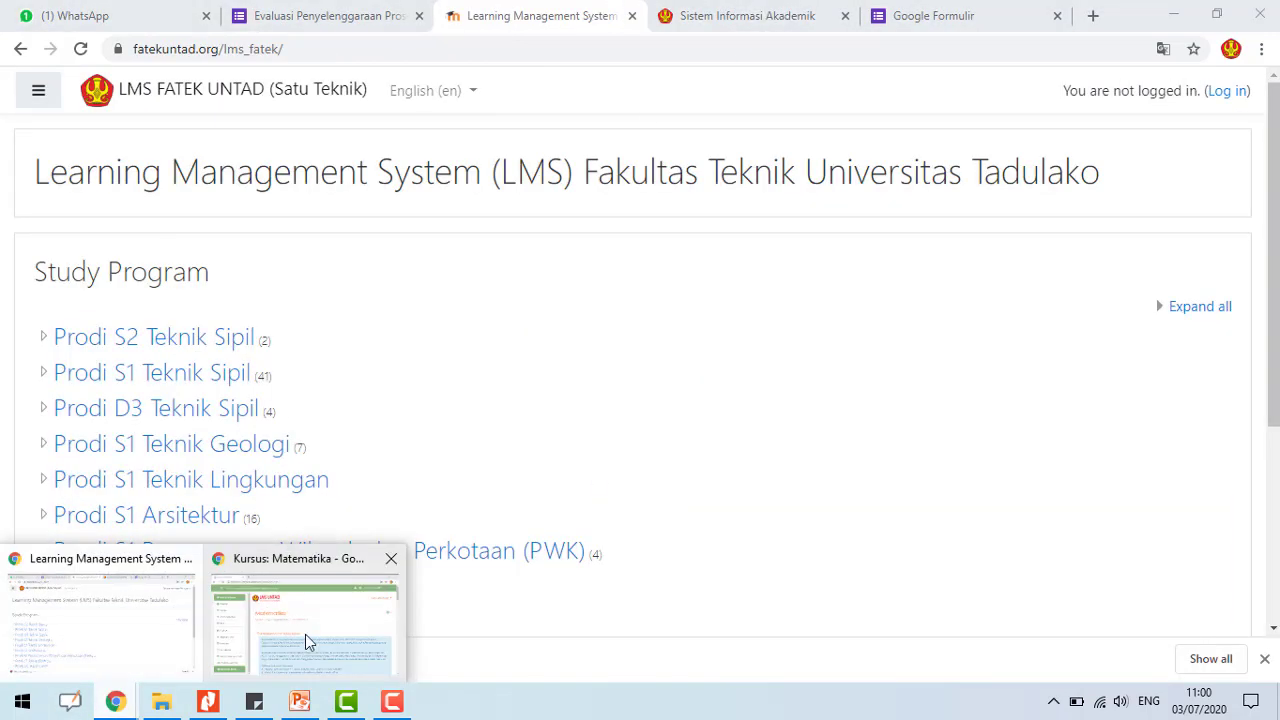
click(305, 634)
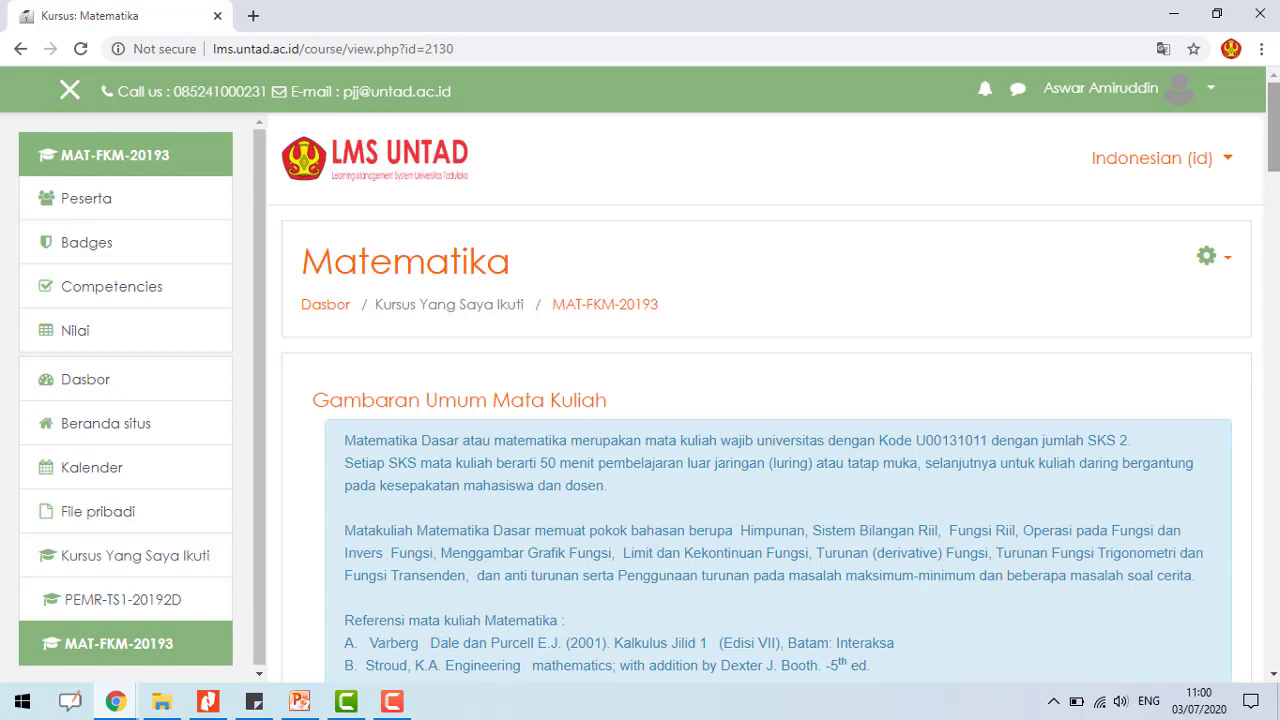
mouse_move(1274, 101)
mouse_down()
mouse_move(1274, 400)
mouse_move(1274, 100)
mouse_up()
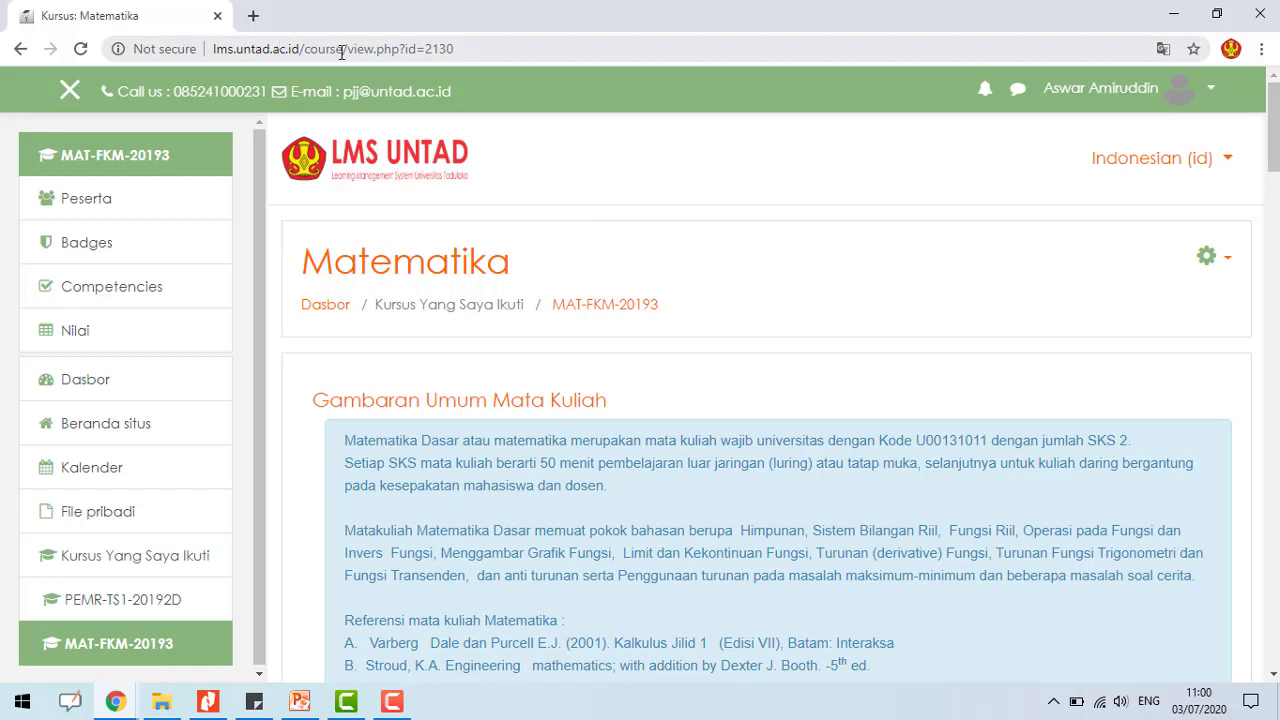
- Log out of the current LMS UNTAD account and open the site's login page
click(1123, 89)
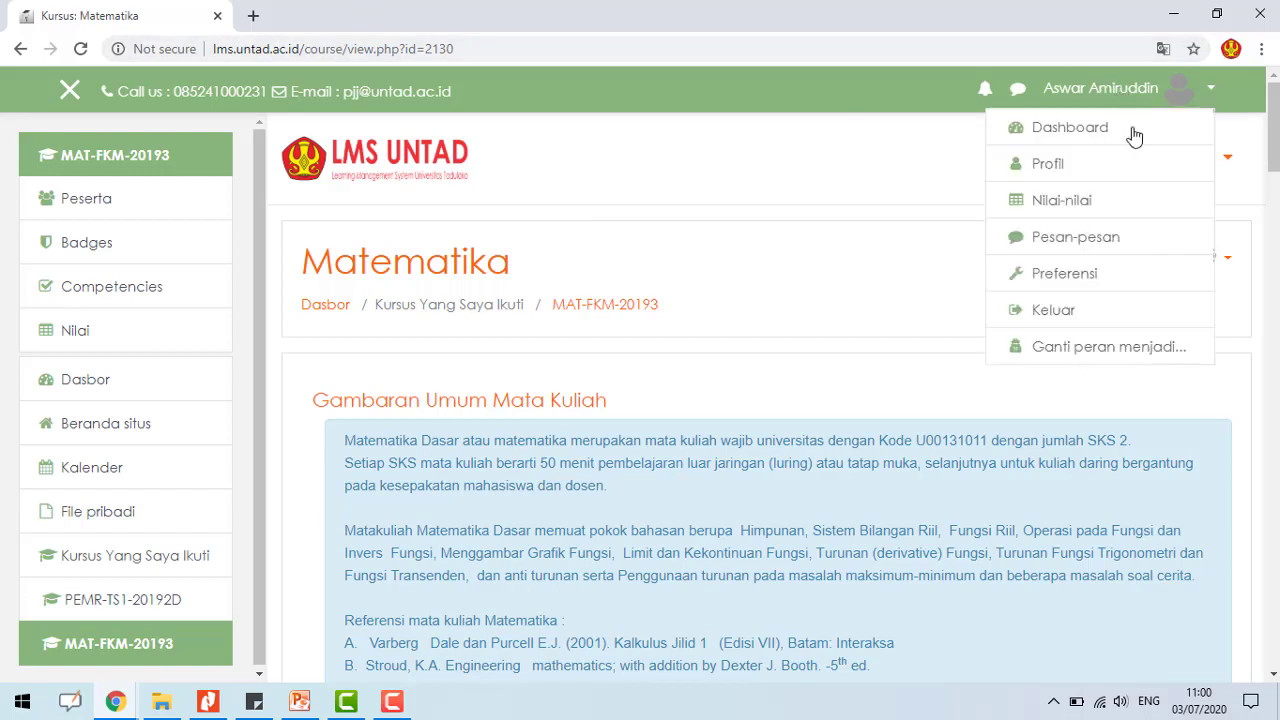
click(1108, 309)
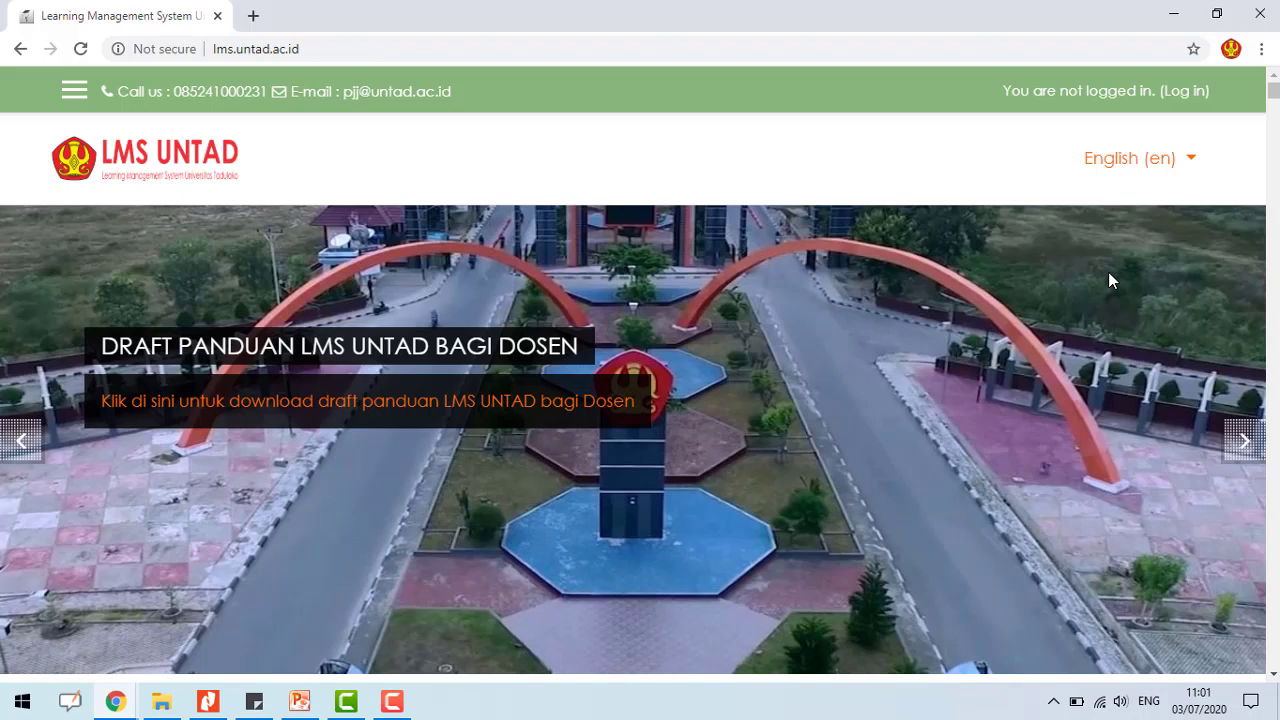
click(1194, 92)
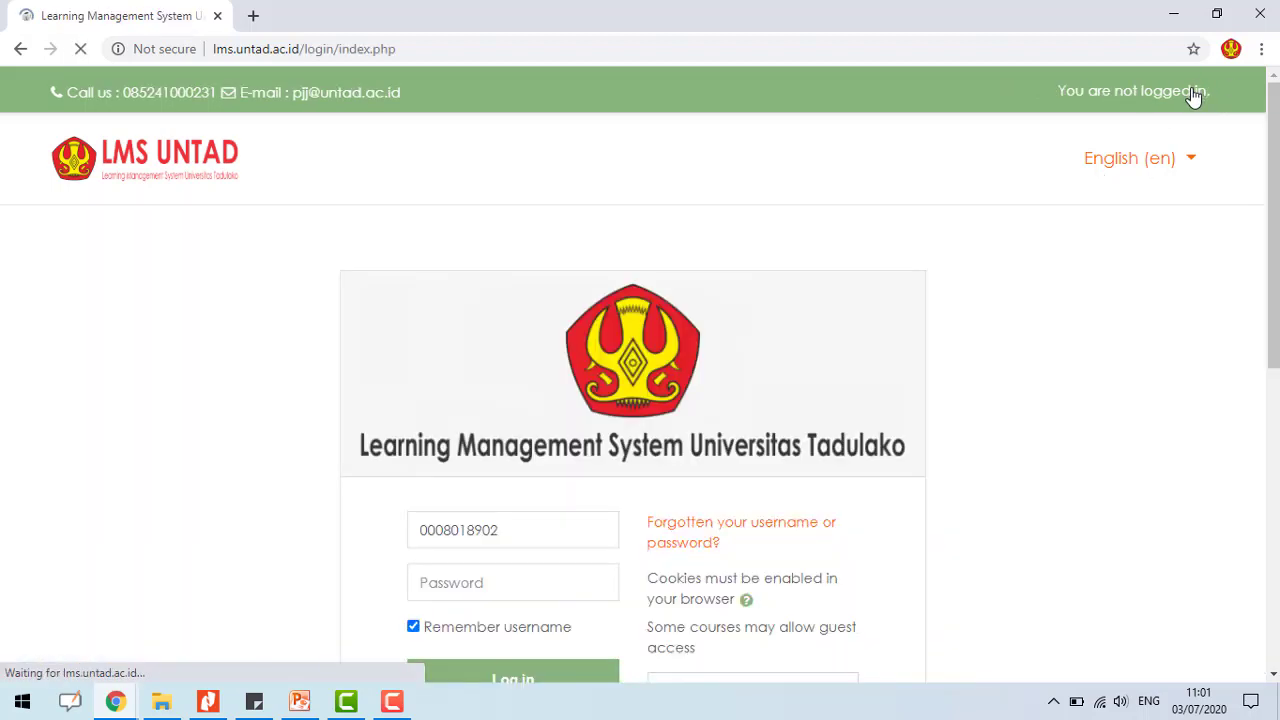
- Enter the account password alongside the remembered username and log in to LMS UNTAD
scroll(487, 450, down, 2)
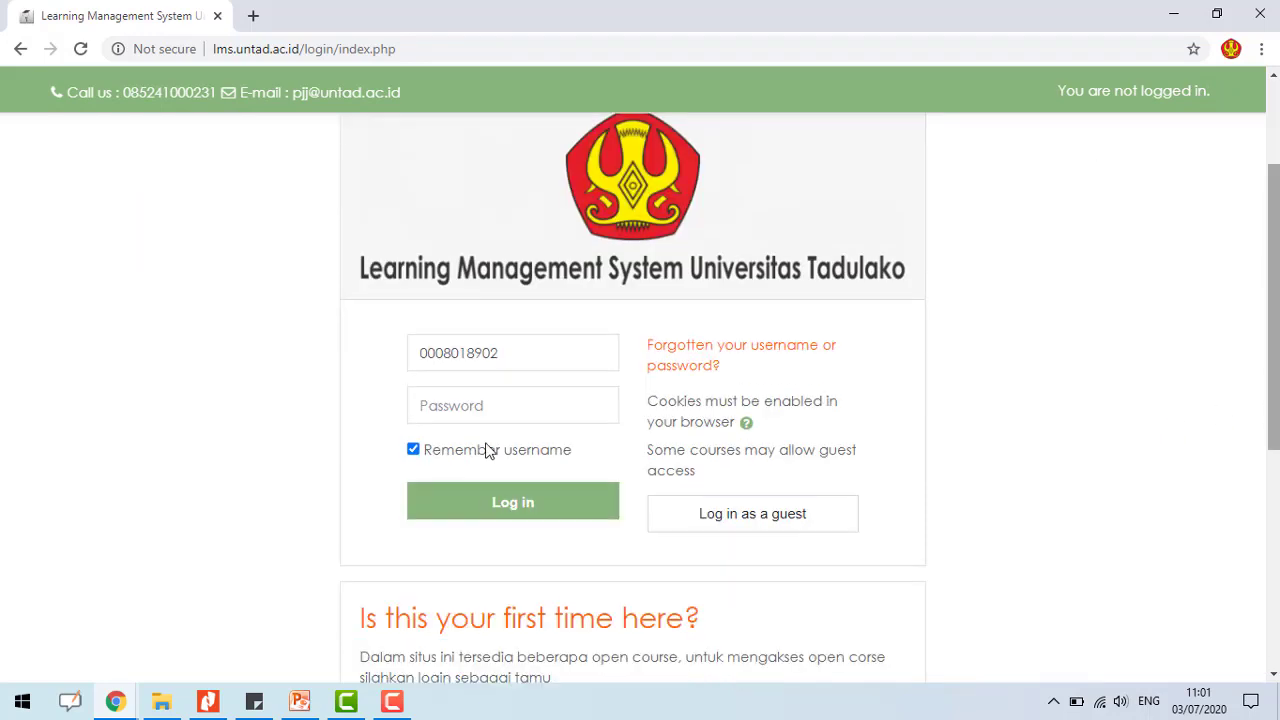
click(534, 352)
click(524, 402)
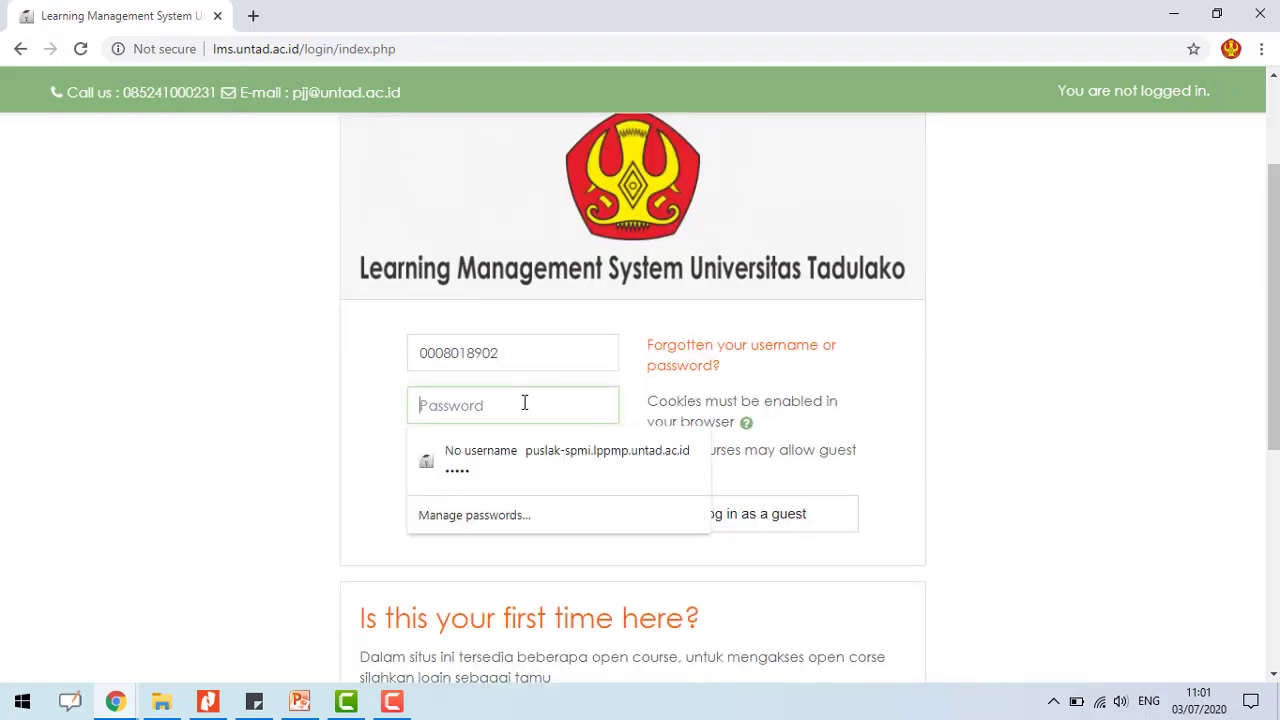
click(1054, 347)
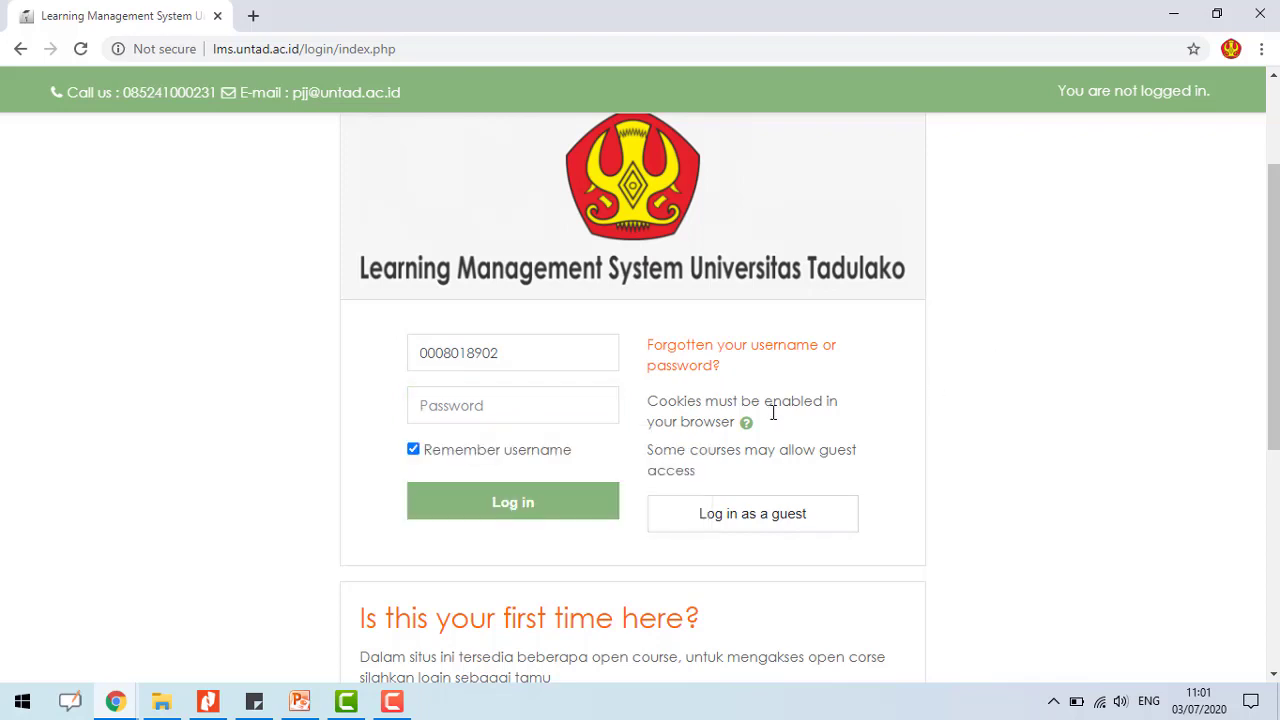
click(496, 405)
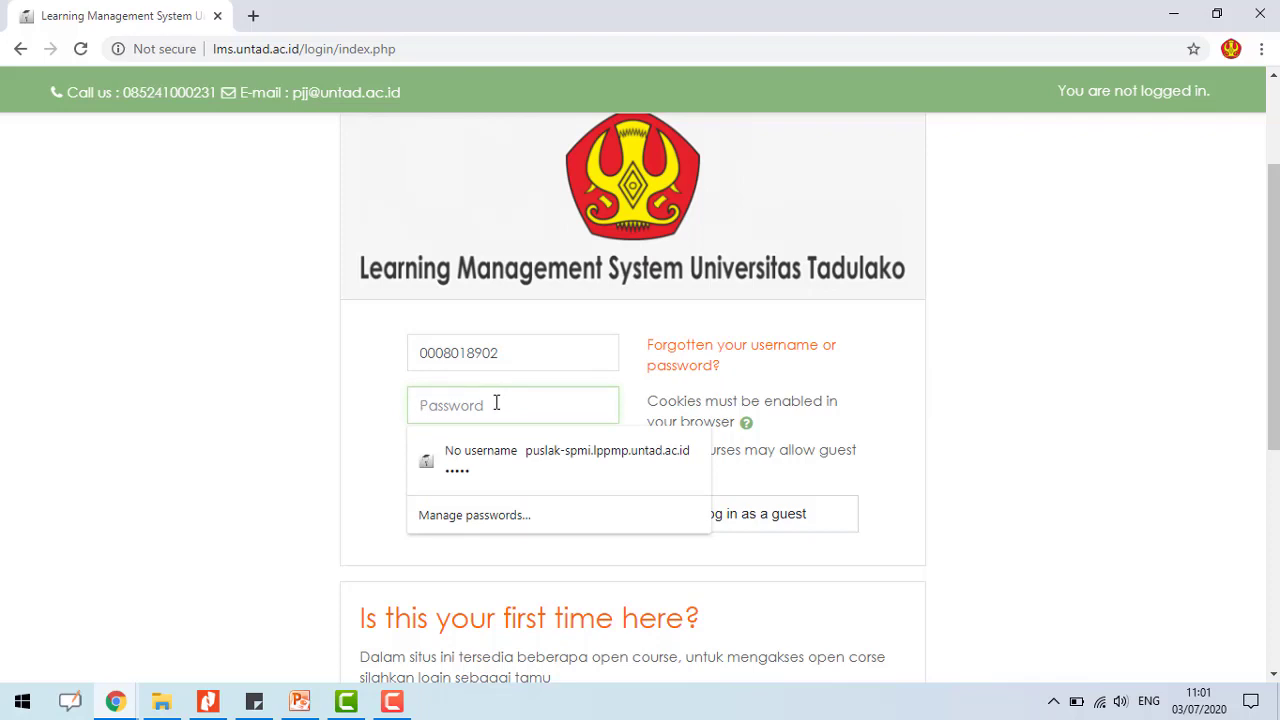
text(••••)
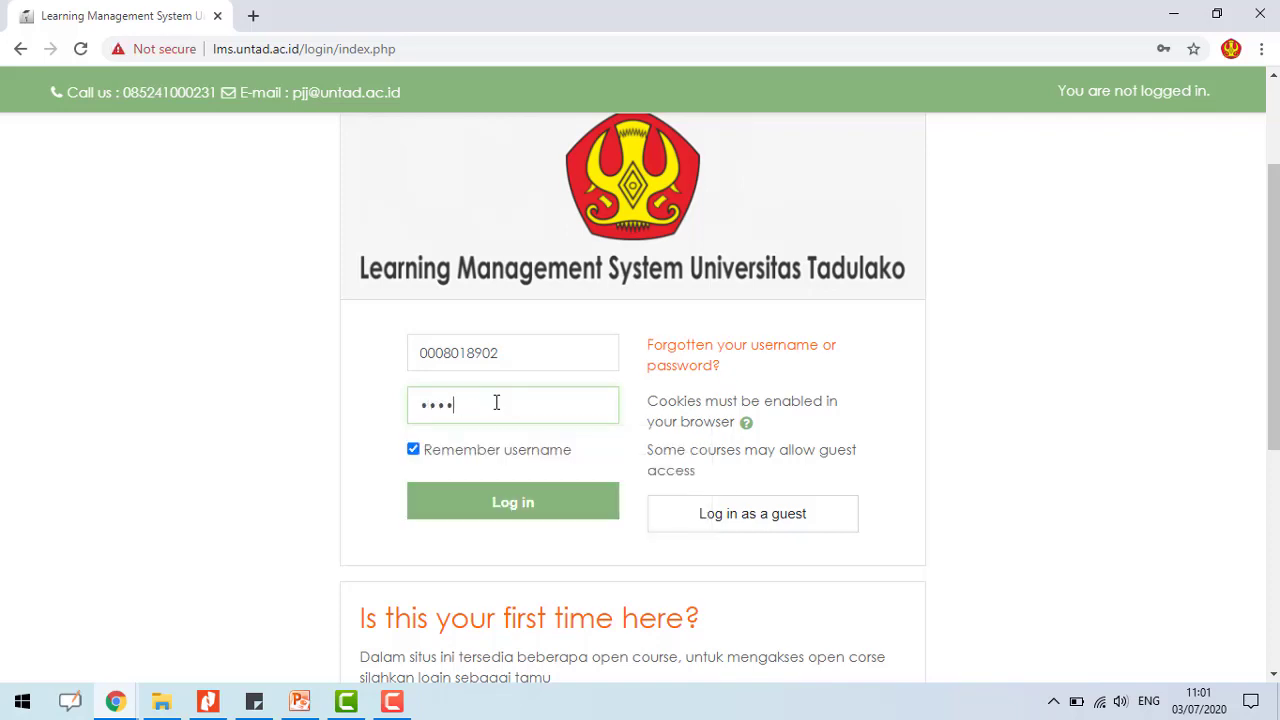
text(•••)
key(Return)
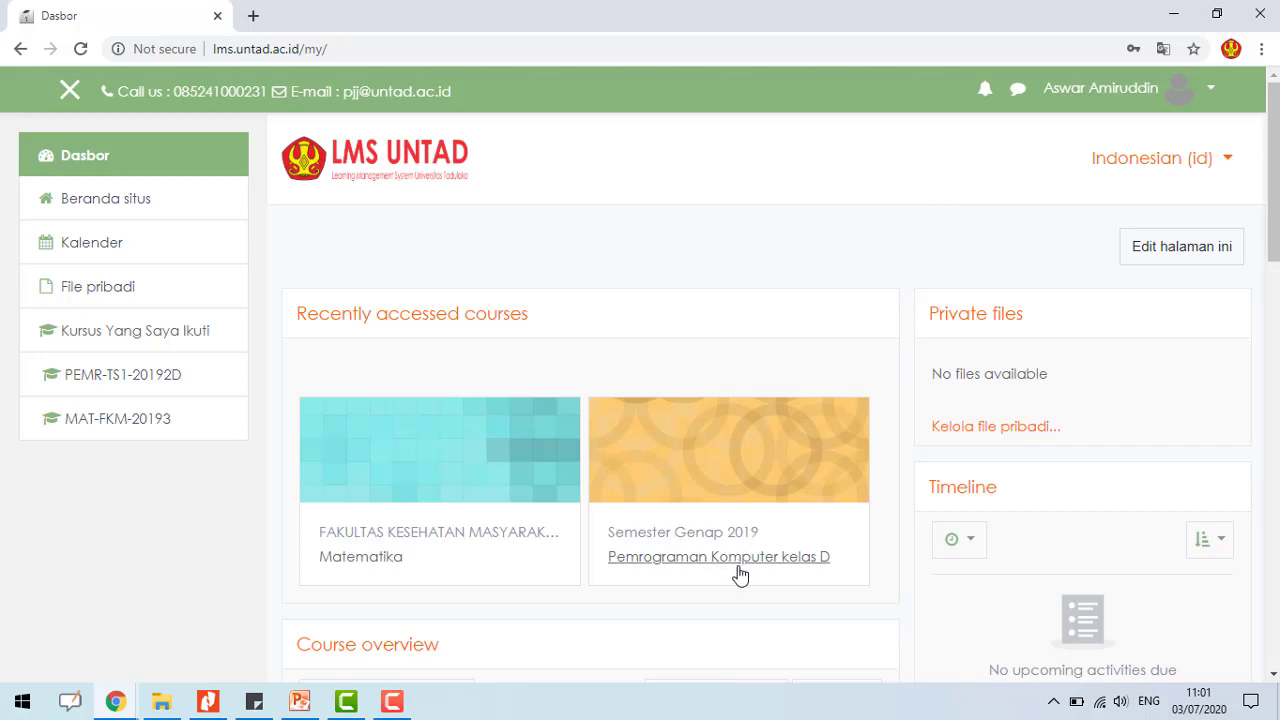
- Examine the recently accessed courses and the course overview on the dashboard
click(771, 566)
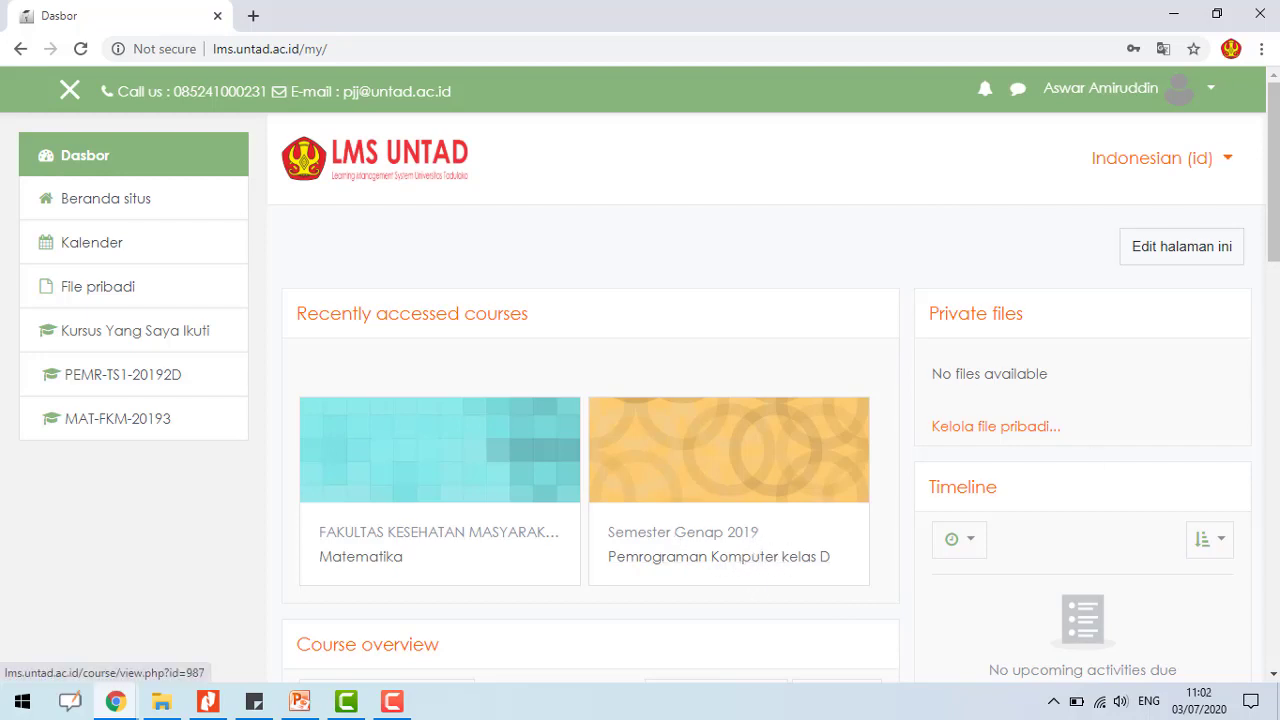
scroll(706, 483, down, 2)
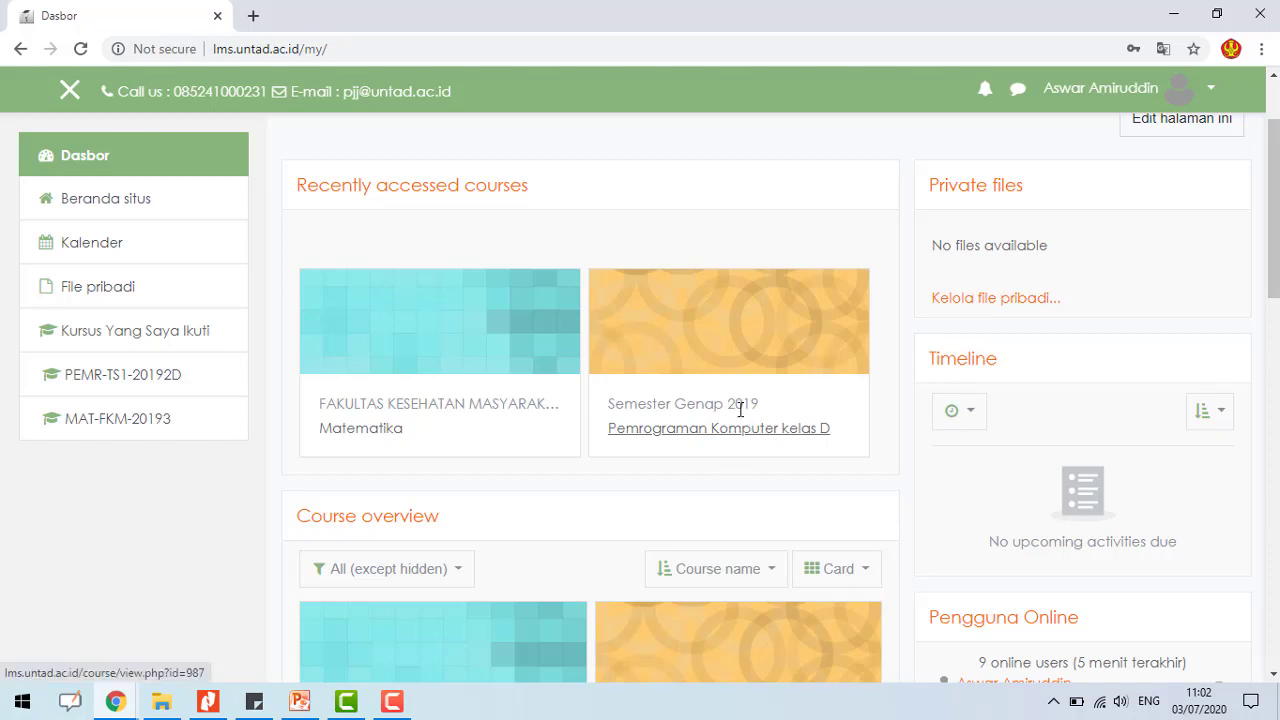
scroll(740, 409, down, 1)
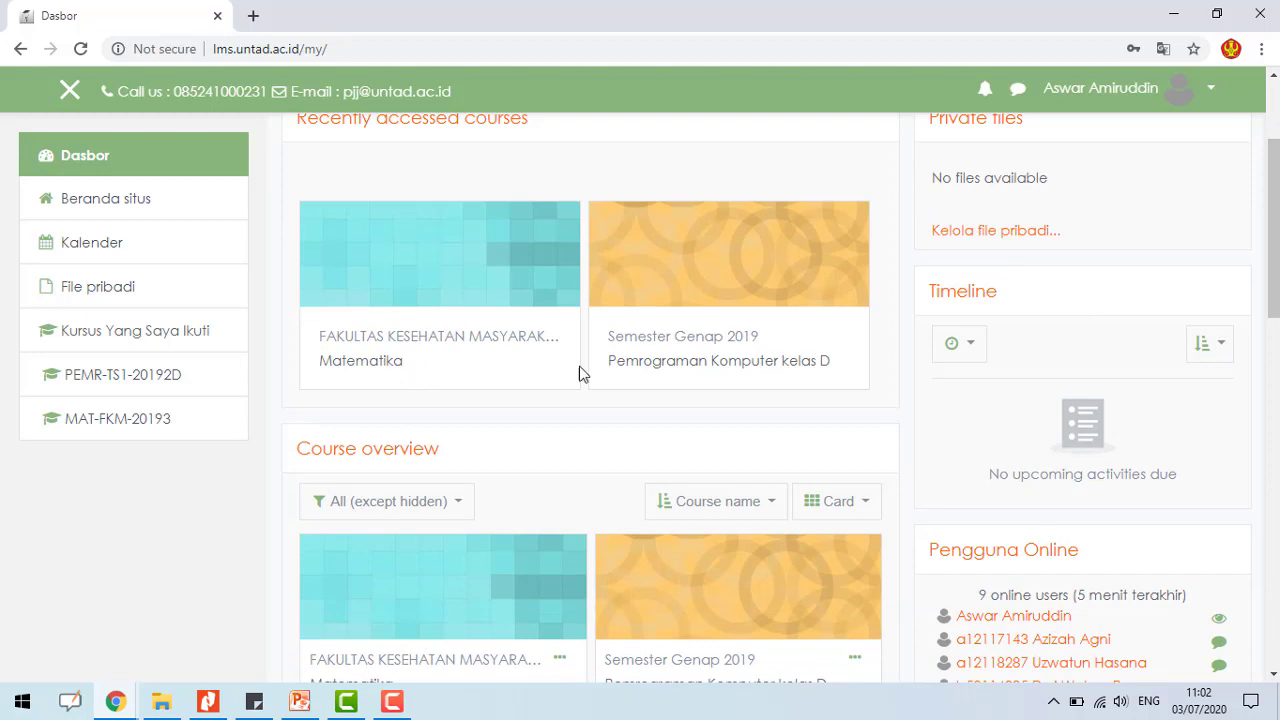
scroll(590, 400, up, 1)
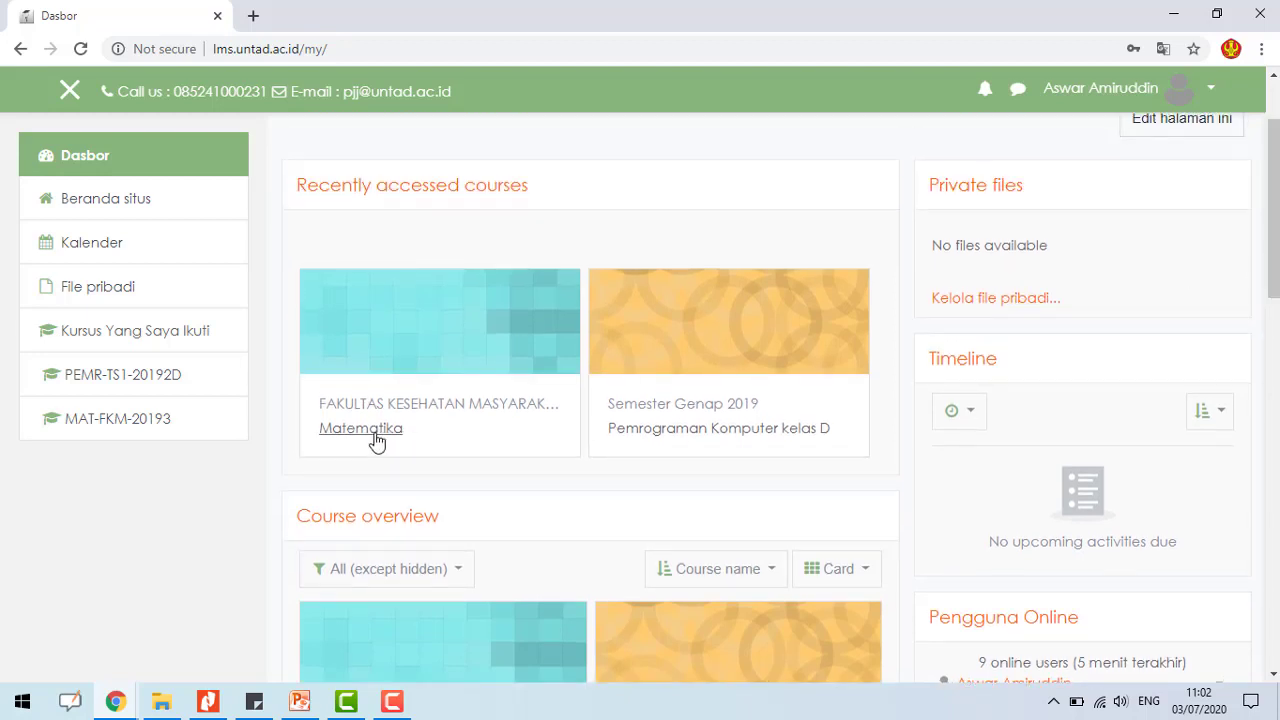
scroll(1263, 280, up, 1)
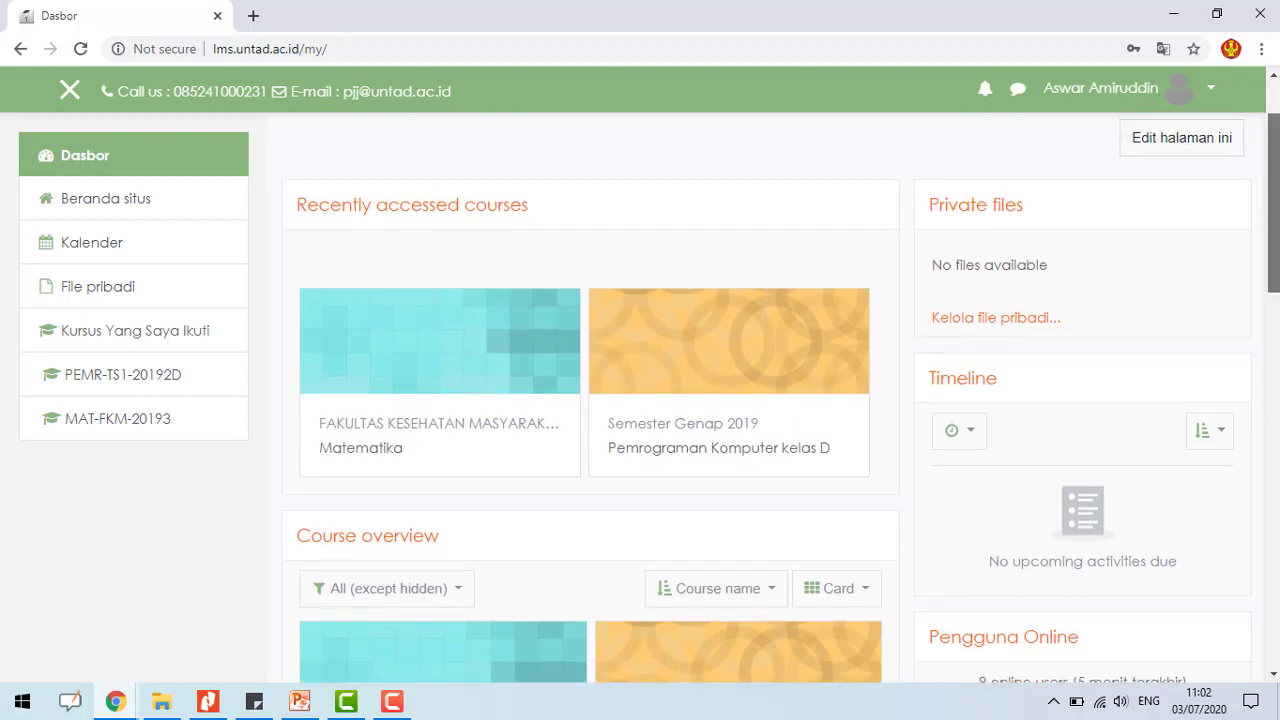
scroll(849, 374, up, 1)
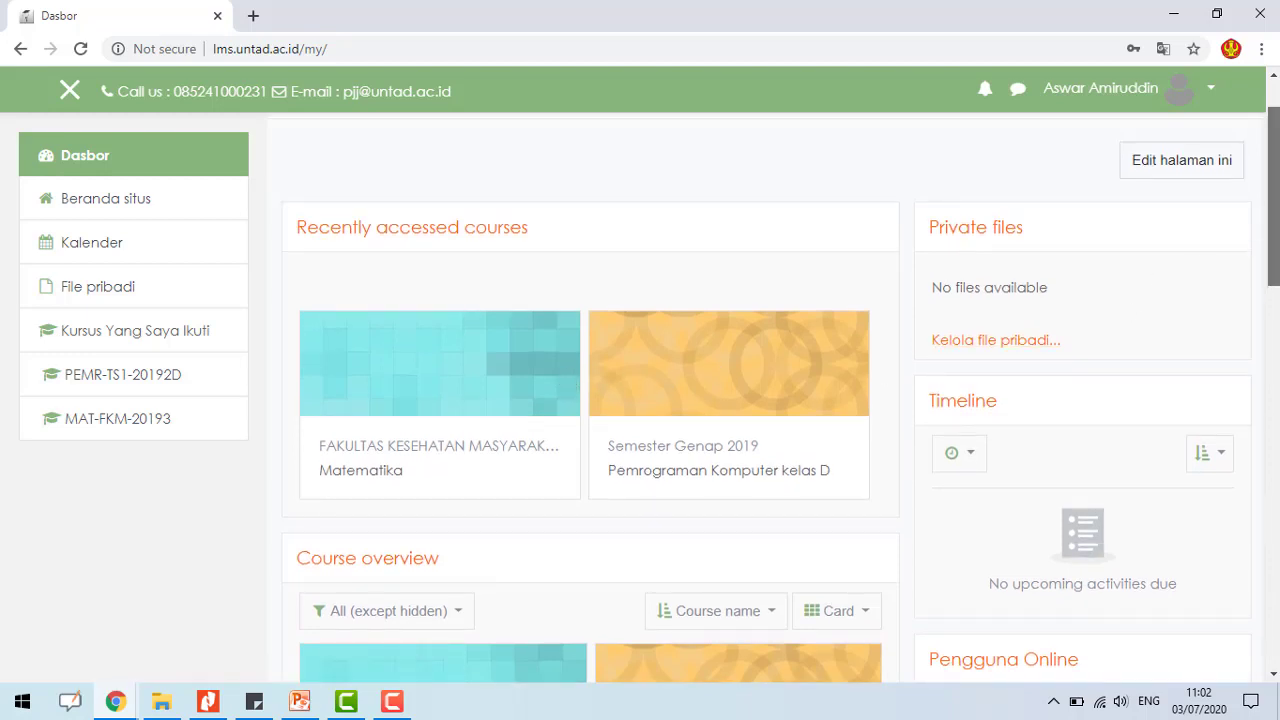
scroll(640, 400, up, 1)
scroll(1273, 180, down, 1)
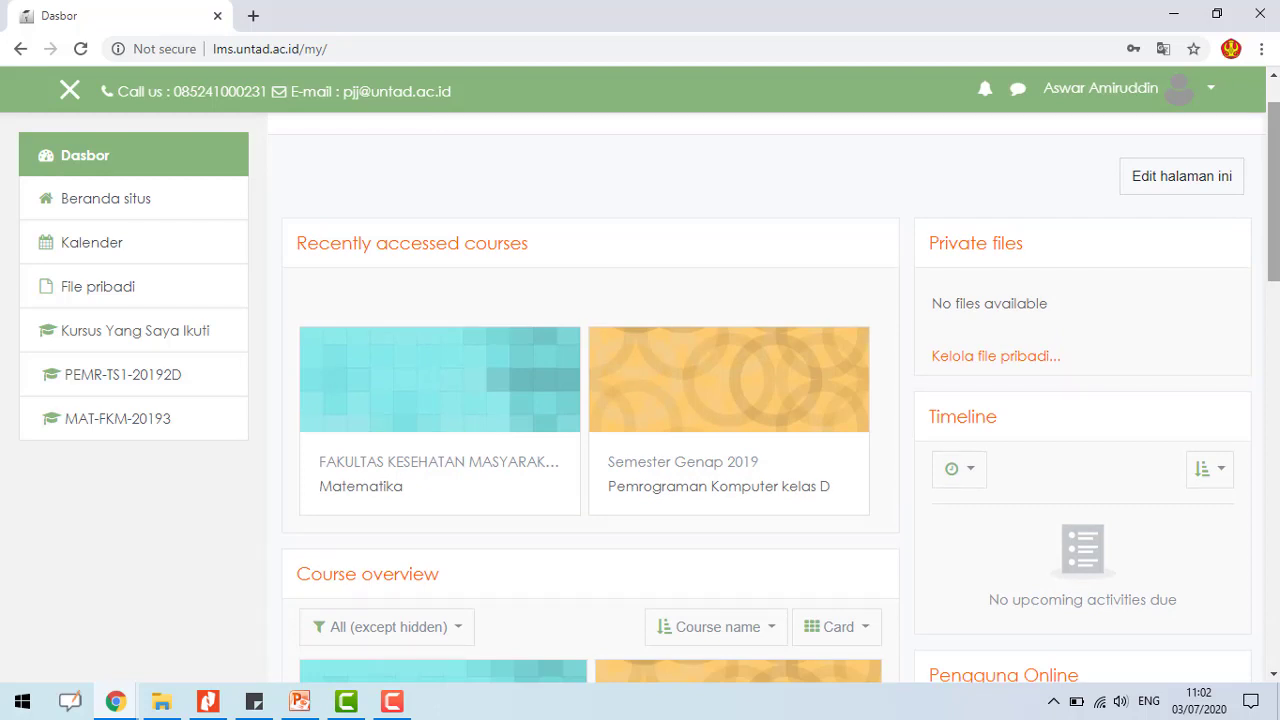
- Open the Matematika course from the recently accessed courses on the dashboard
click(339, 490)
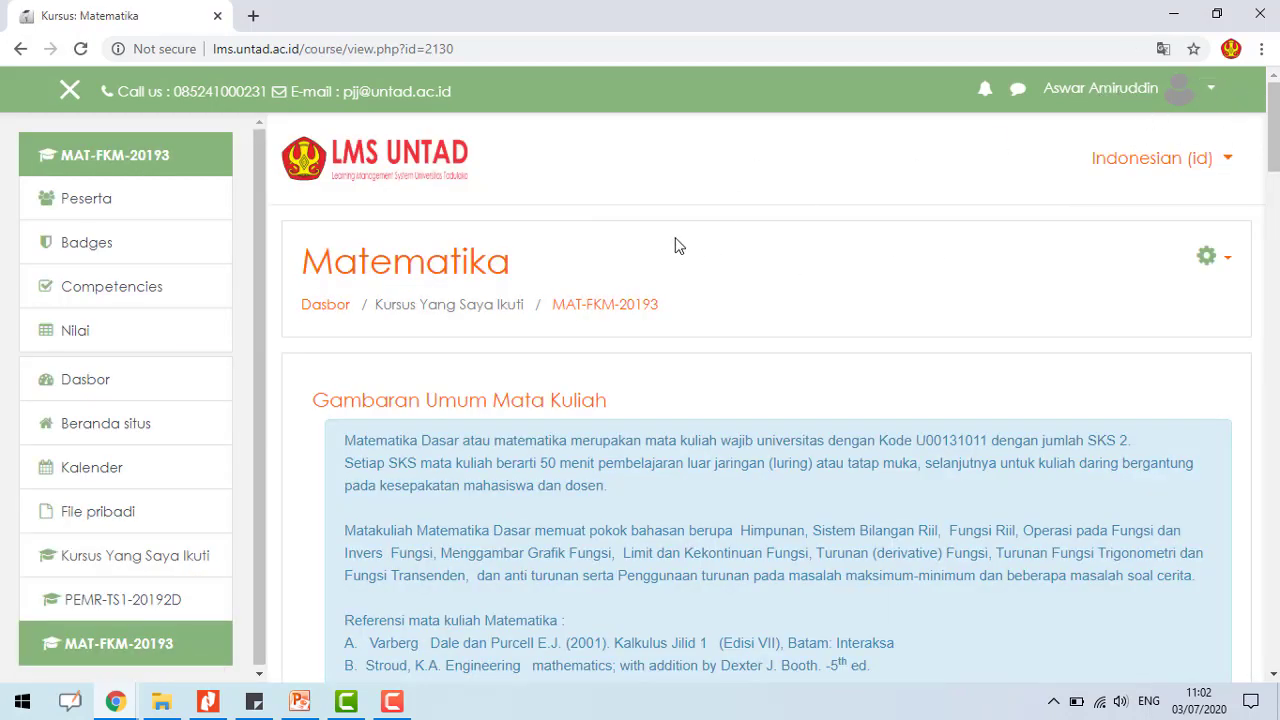
click(332, 310)
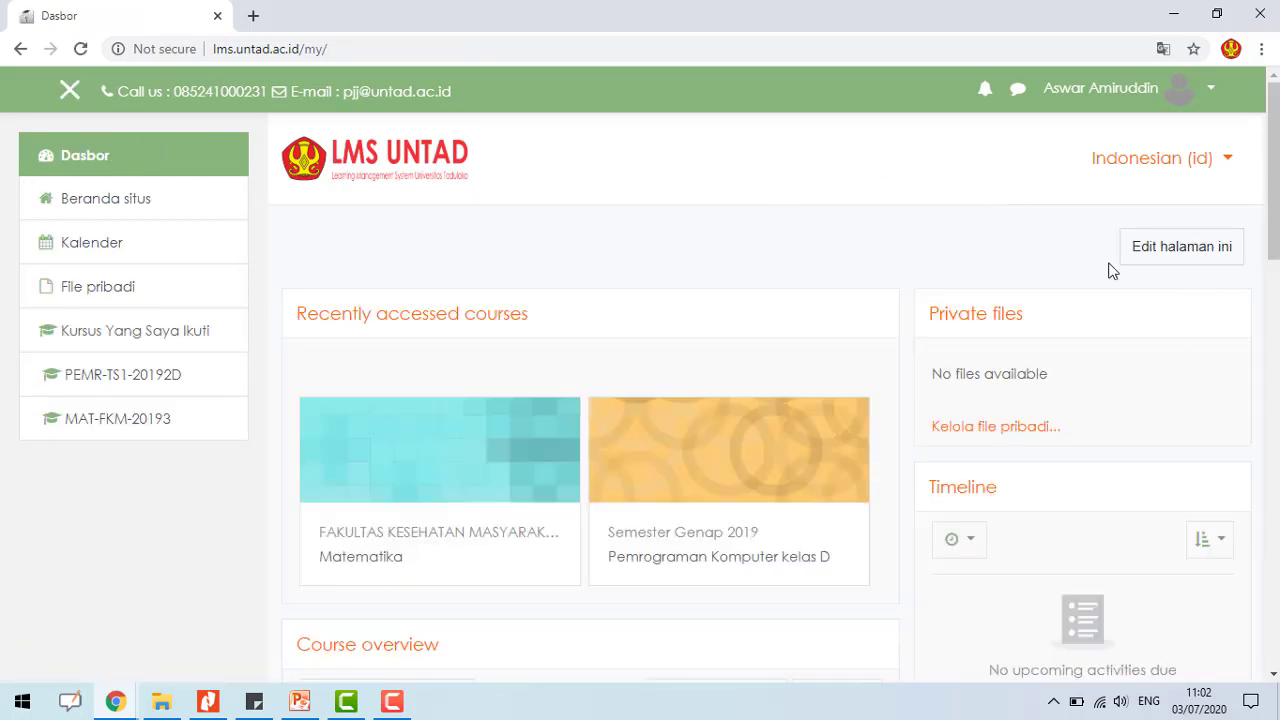
scroll(608, 457, down, 1)
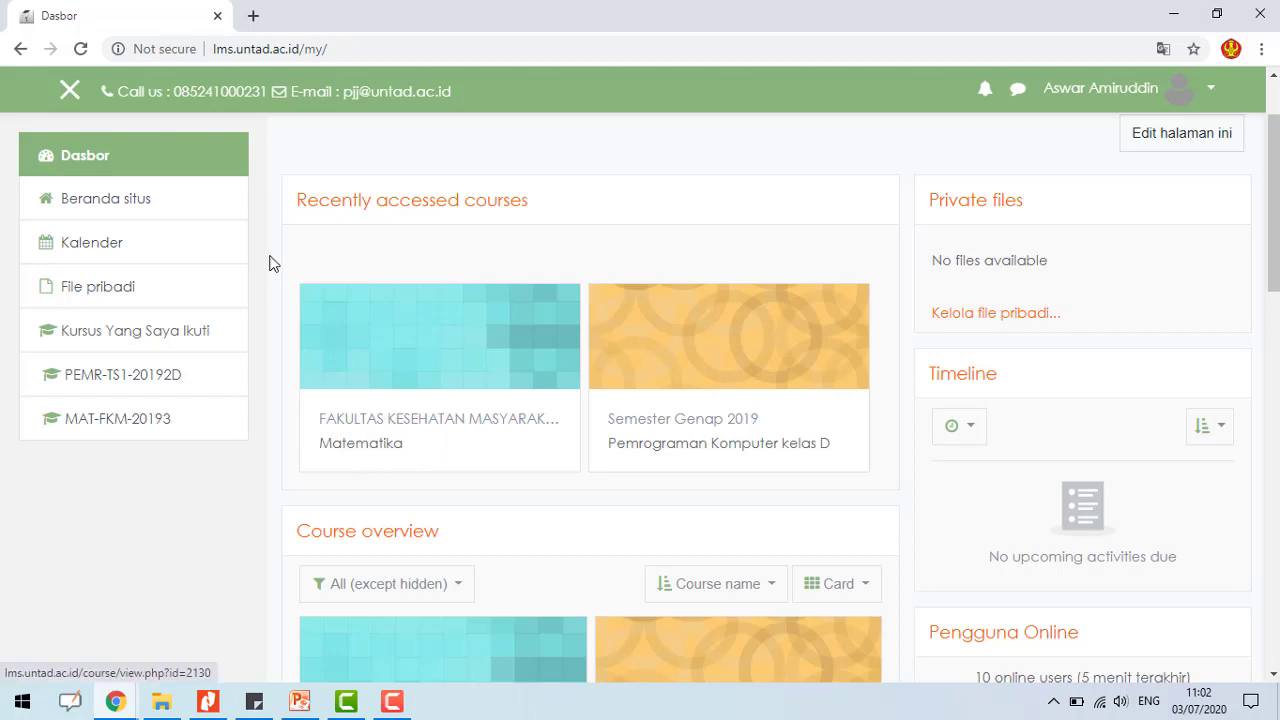
click(380, 453)
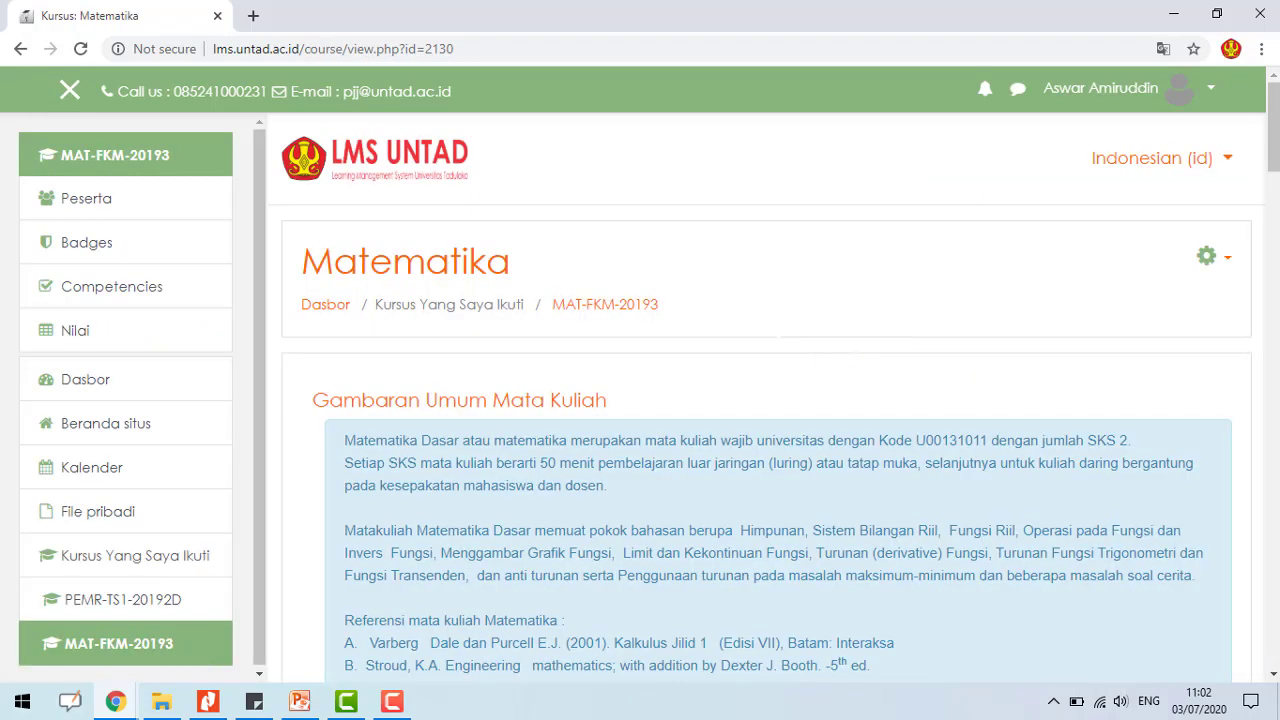
- Review the Matematika course page from the Gambaran Umum Mata Kuliah overview through the RPS document to the Topik 1 materials
scroll(760, 400, down, 4)
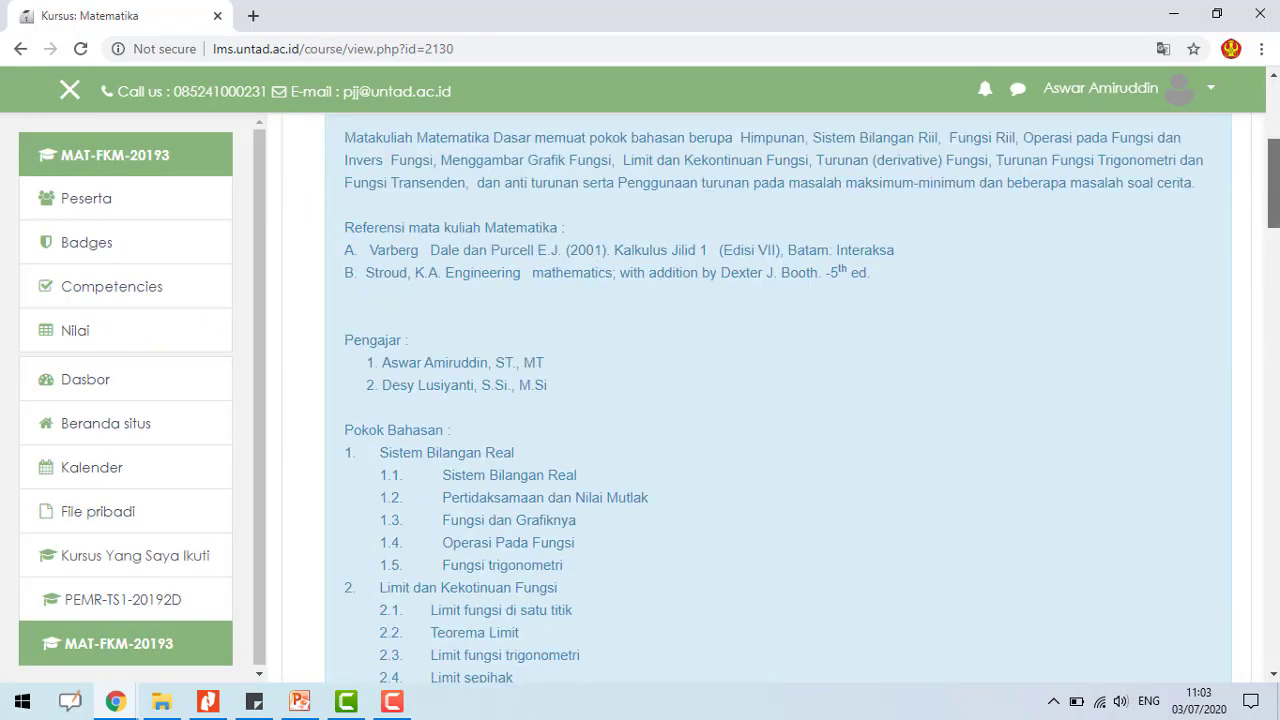
scroll(760, 400, down, 4)
scroll(737, 306, up, 7)
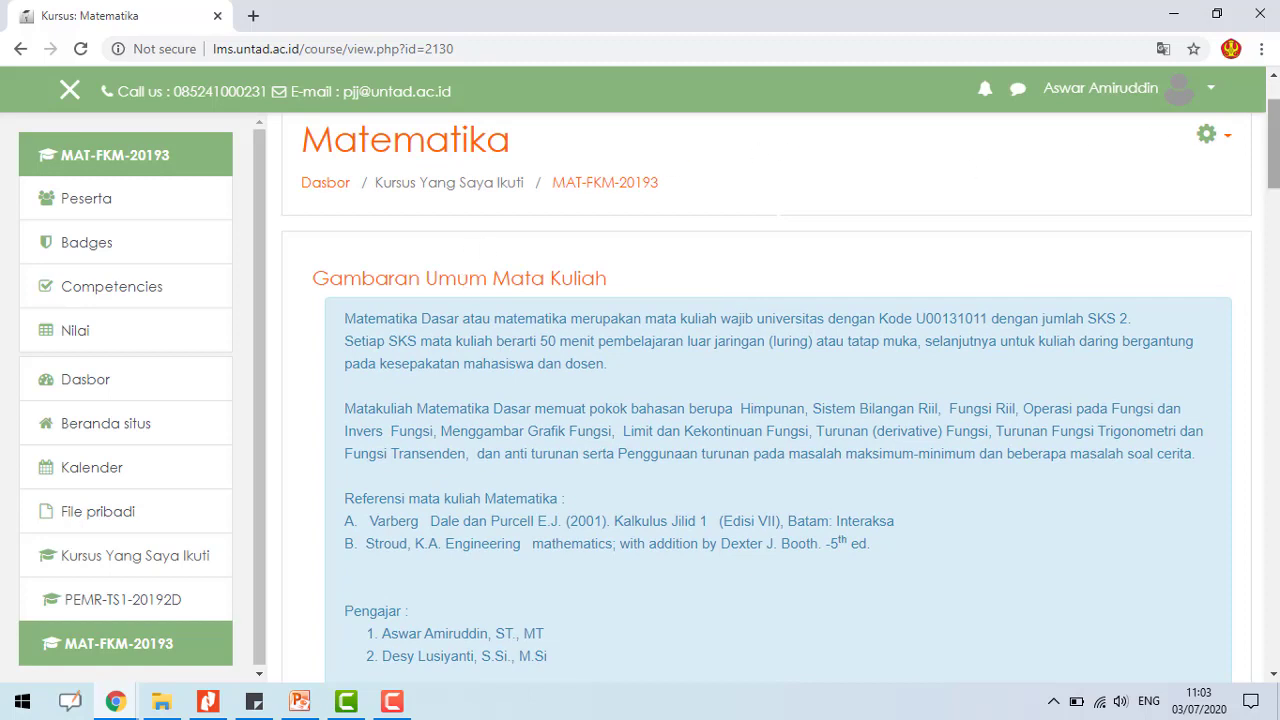
scroll(690, 292, down, 2)
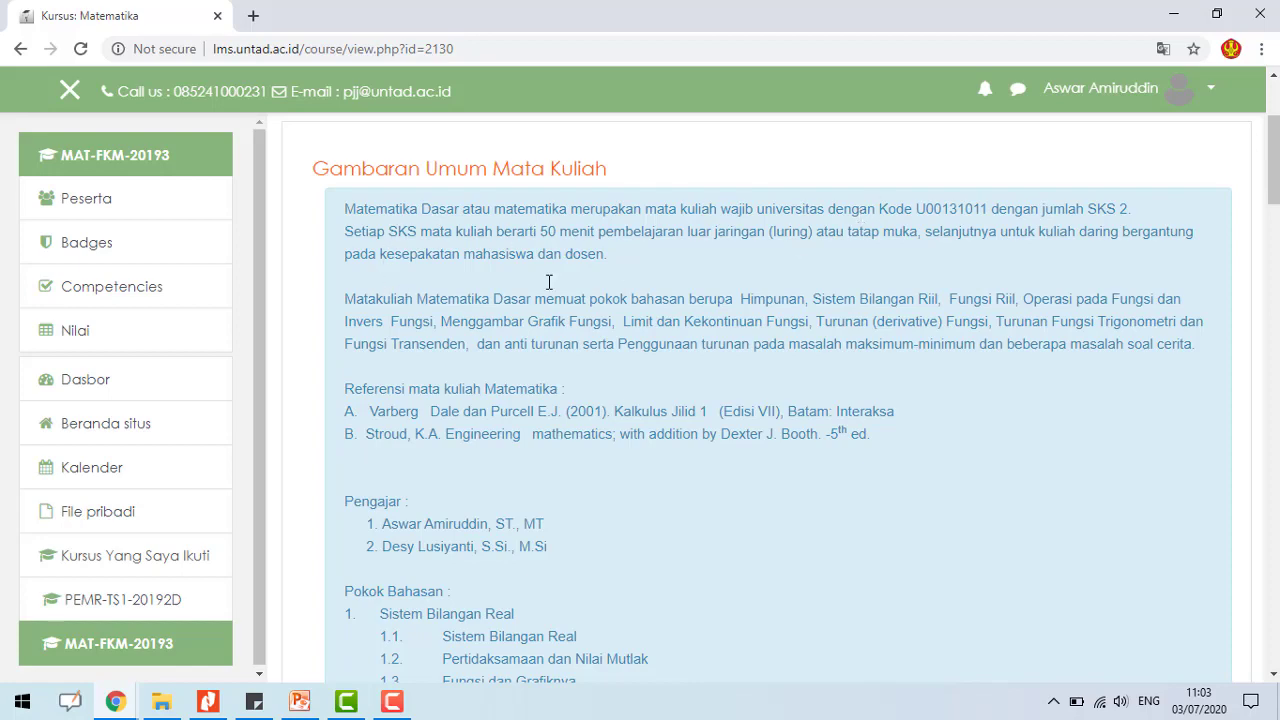
scroll(620, 300, down, 2)
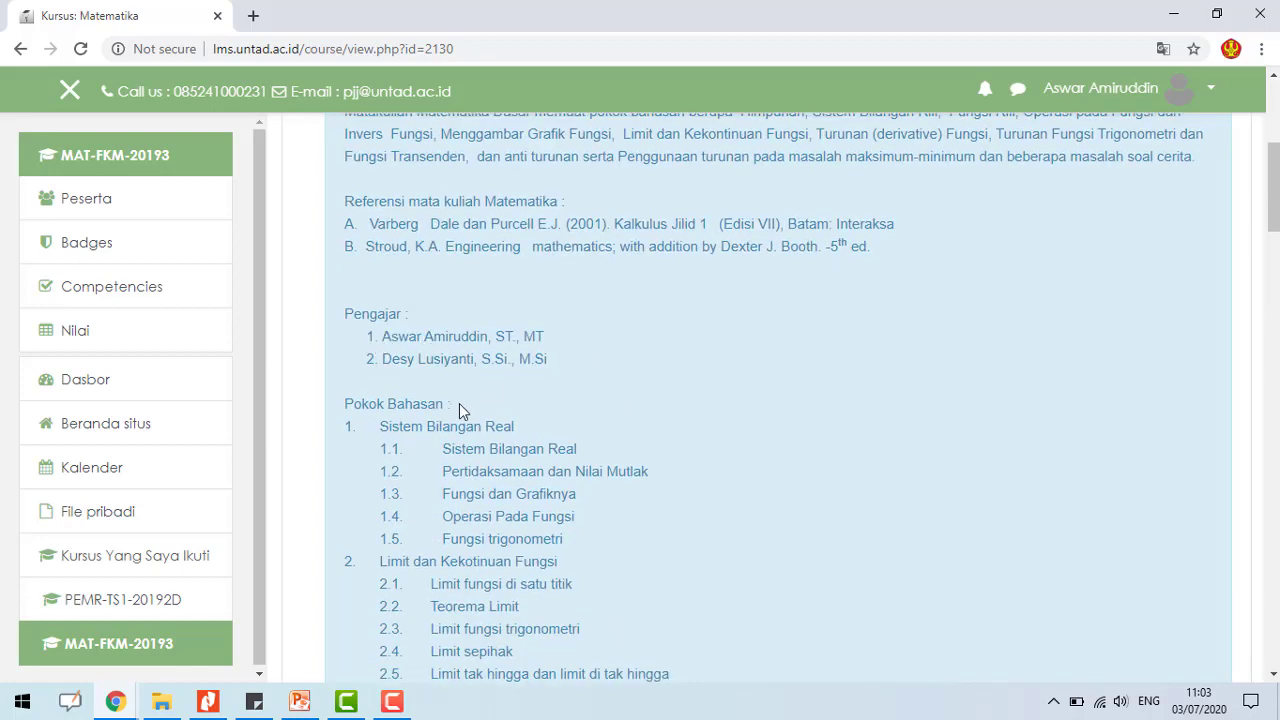
scroll(459, 414, down, 1)
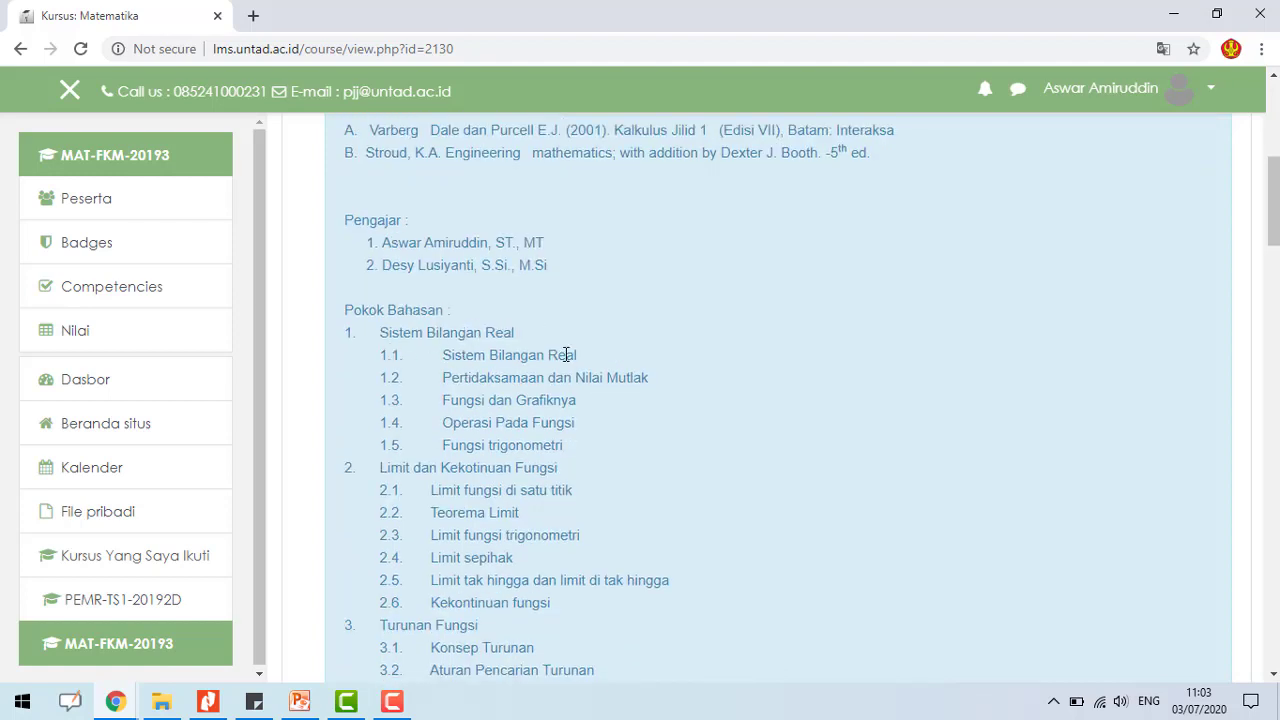
scroll(565, 356, down, 5)
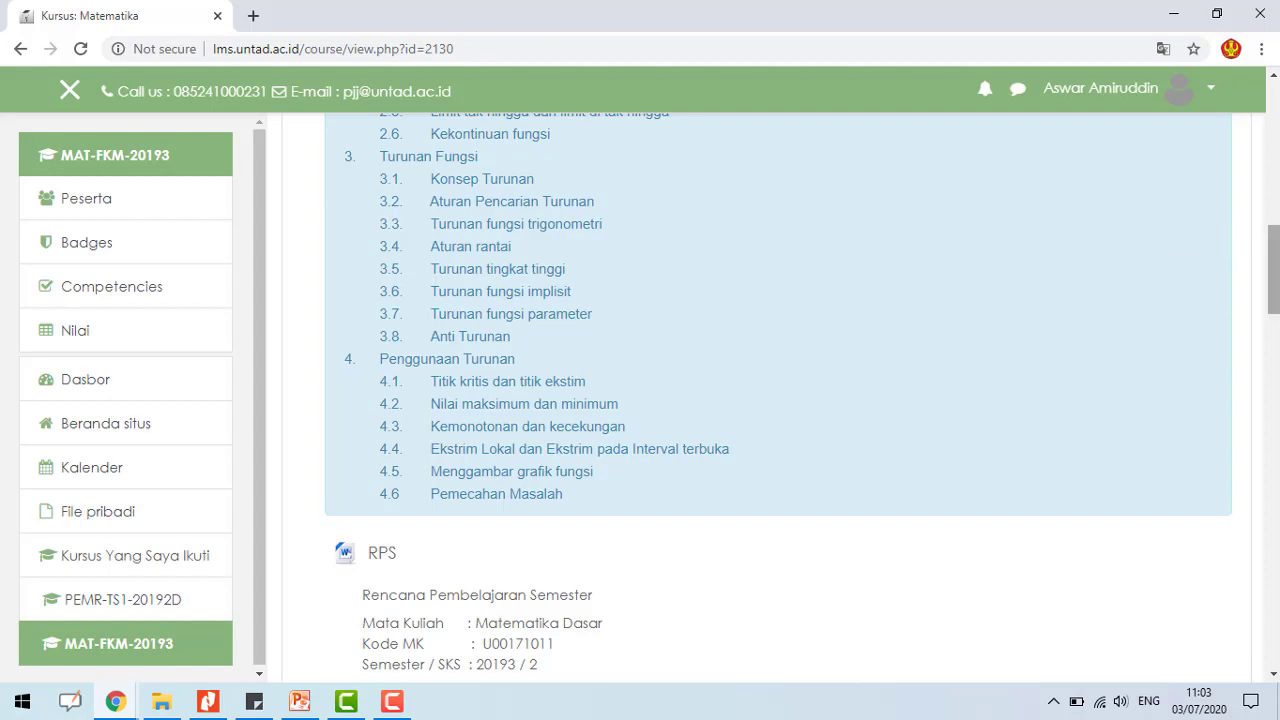
scroll(791, 398, down, 3)
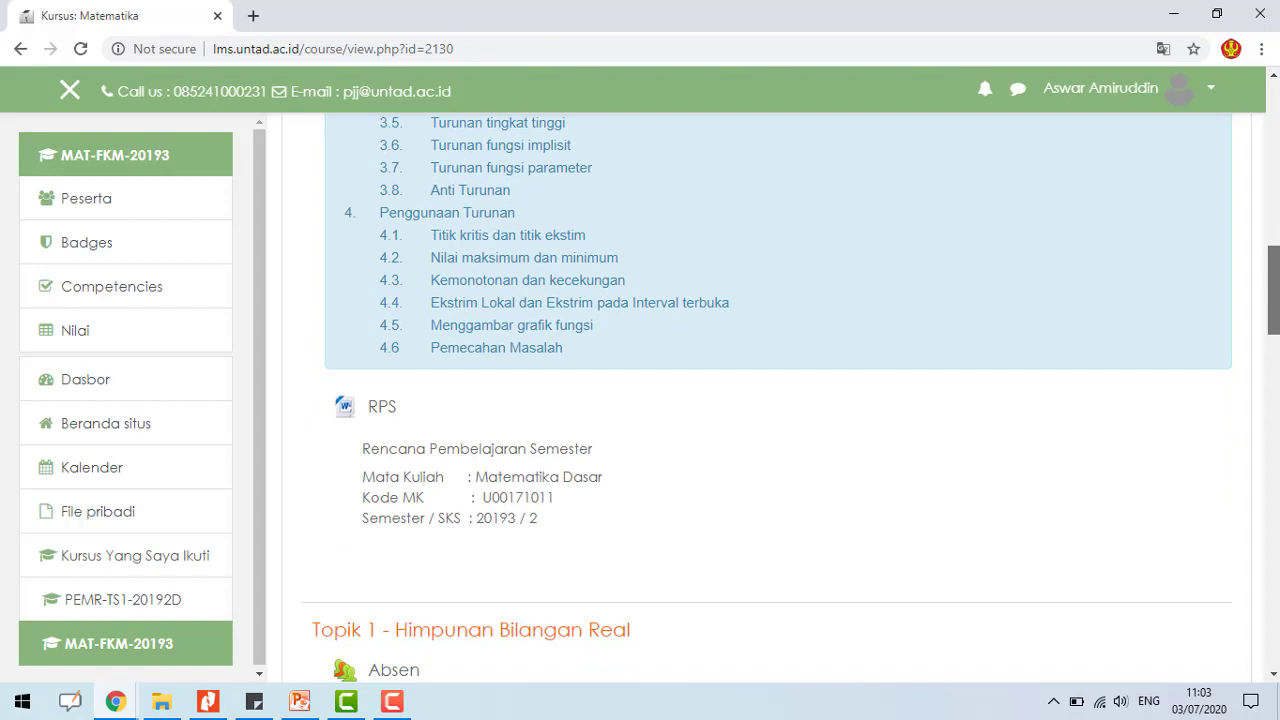
scroll(790, 398, down, 1)
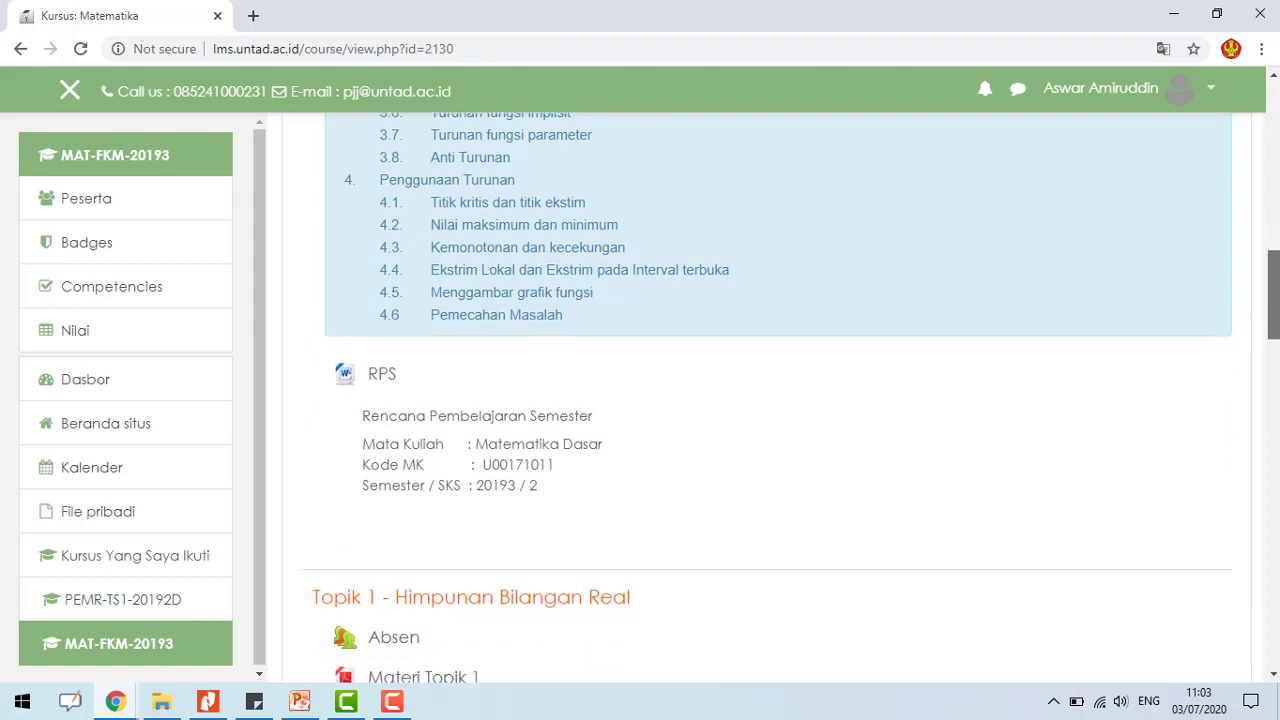
scroll(790, 398, down, 1)
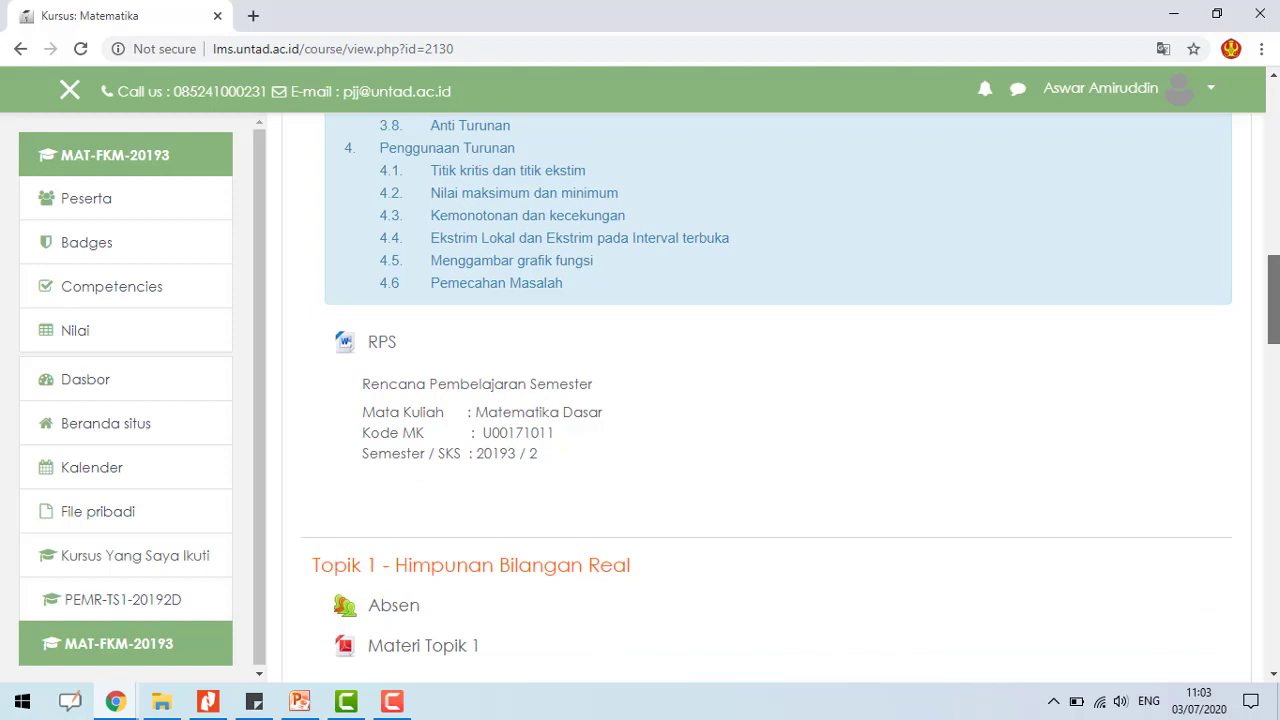
scroll(790, 398, down, 2)
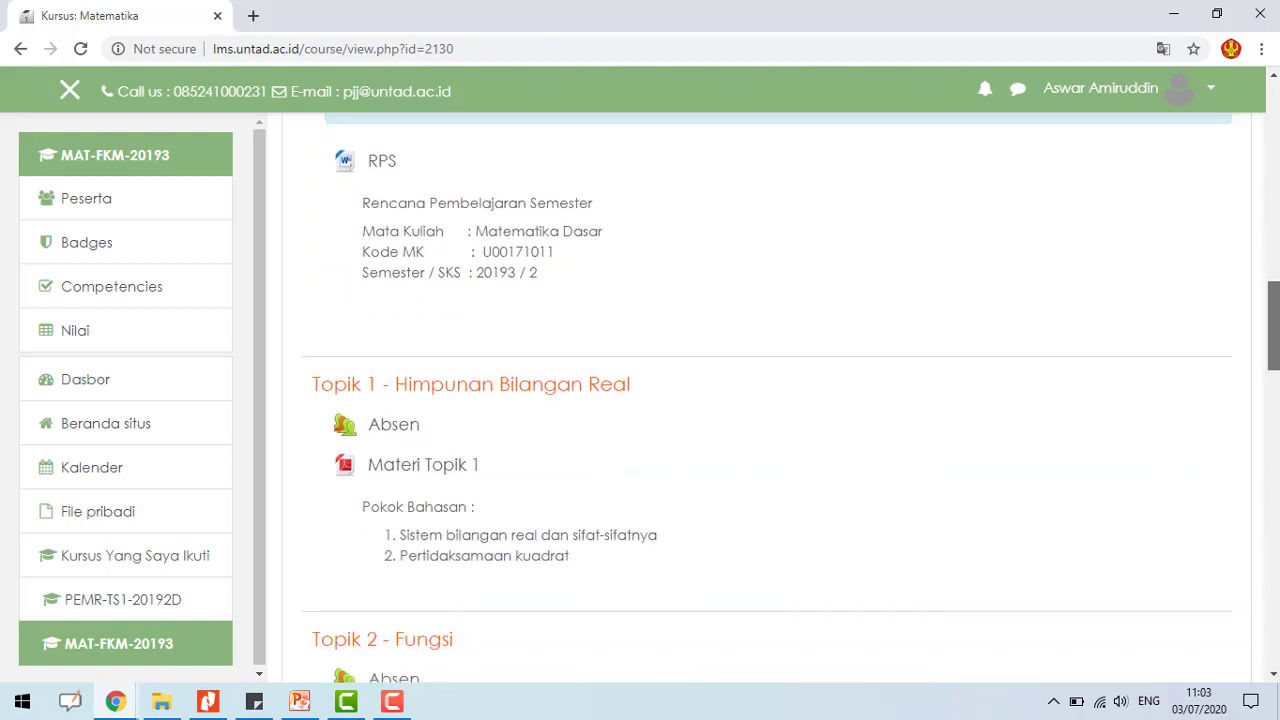
- Review the Topik 1, Topik 2 and Topik 3 materials of the Matematika course and return to the course overview
scroll(790, 398, down, 1)
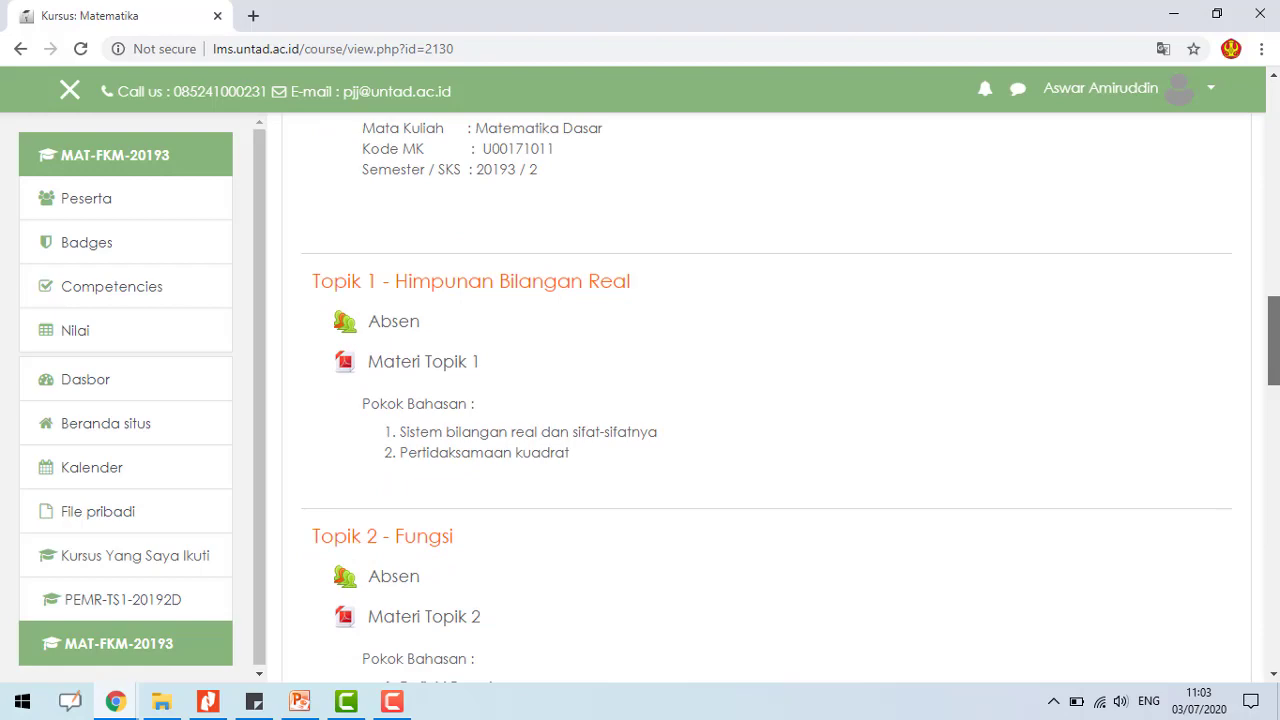
scroll(790, 398, down, 1)
scroll(766, 400, down, 2)
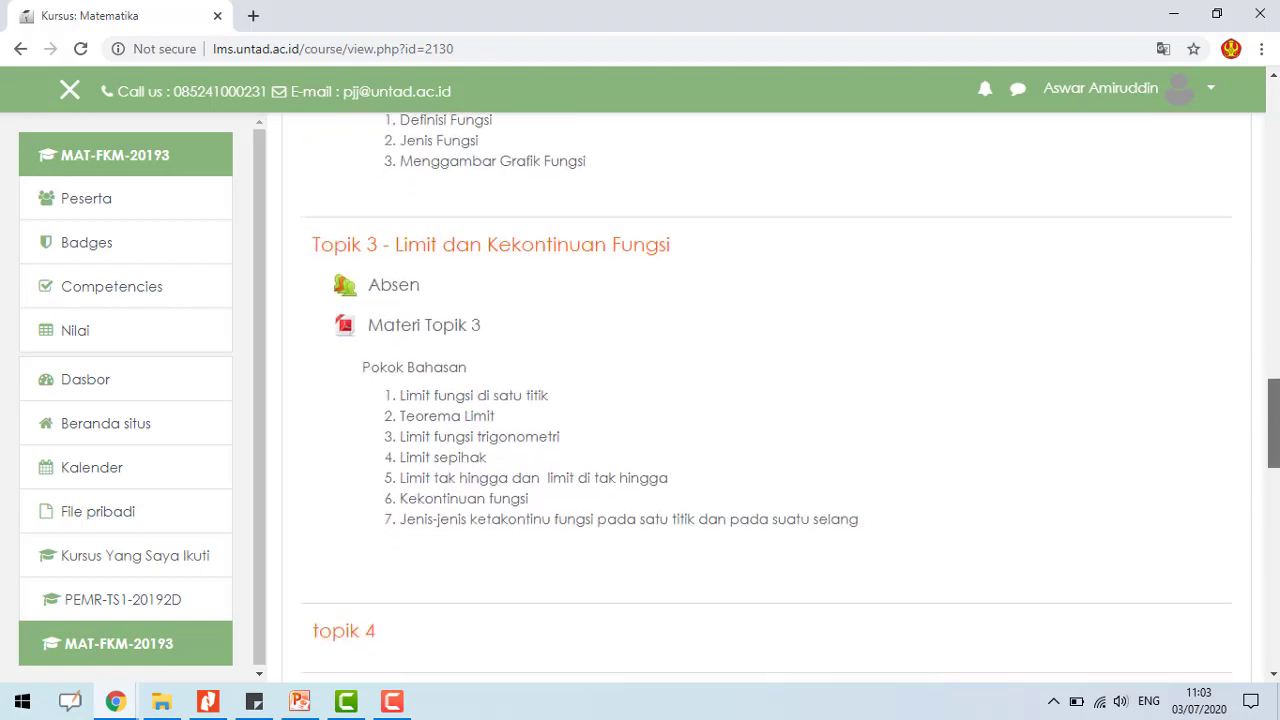
scroll(766, 400, up, 15)
scroll(766, 400, up, 3)
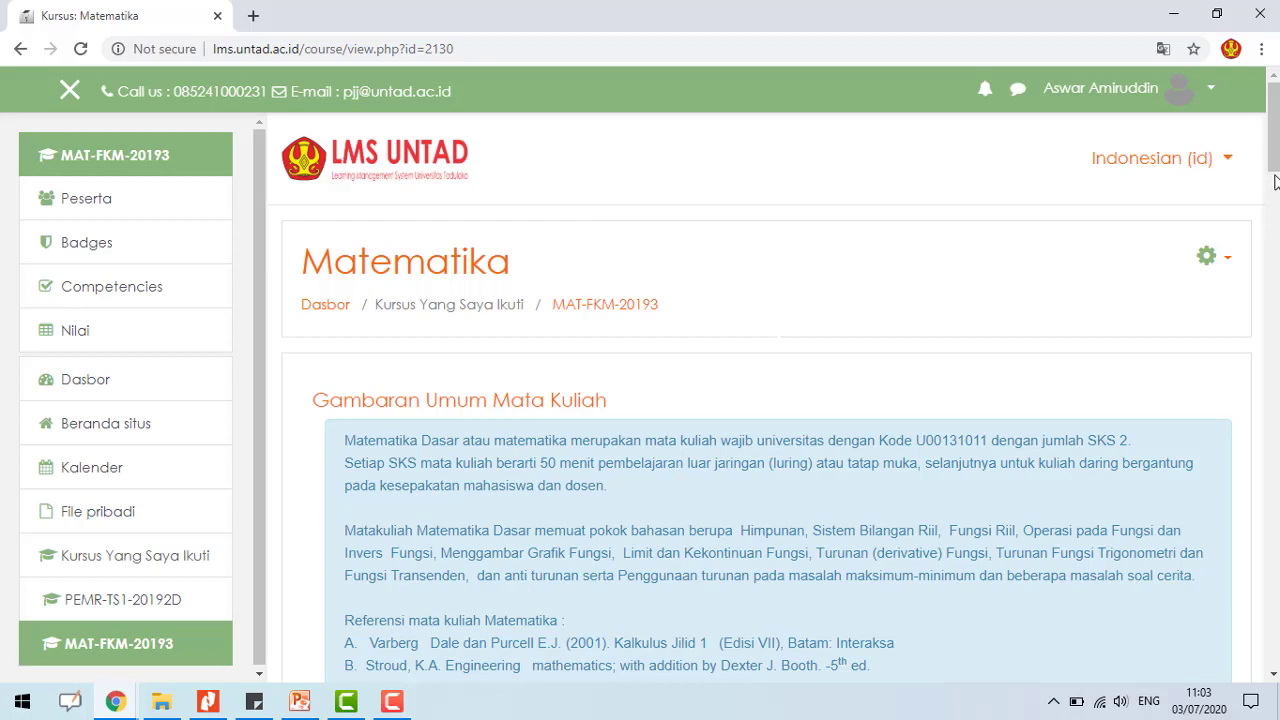
scroll(1274, 180, down, 5)
scroll(1274, 180, up, 5)
- Turn on editing mode (Hidupkan Mode Ubah) for the Matematika course
click(590, 304)
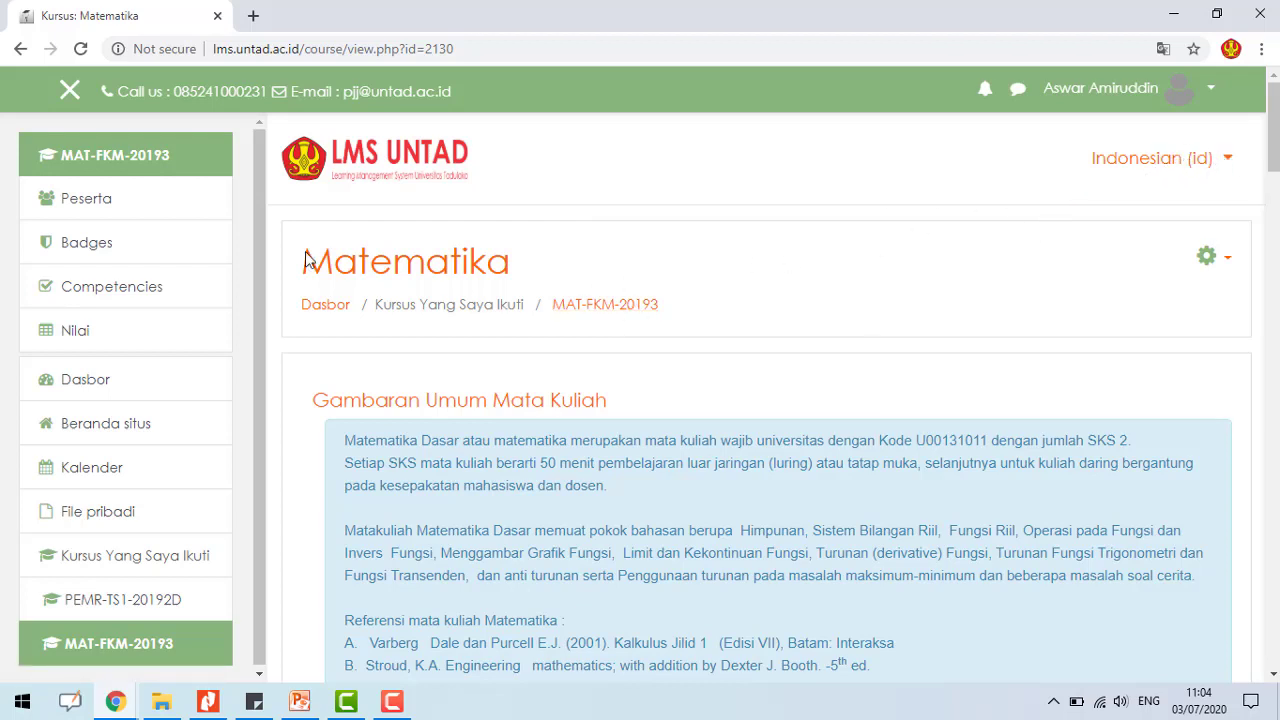
click(1216, 264)
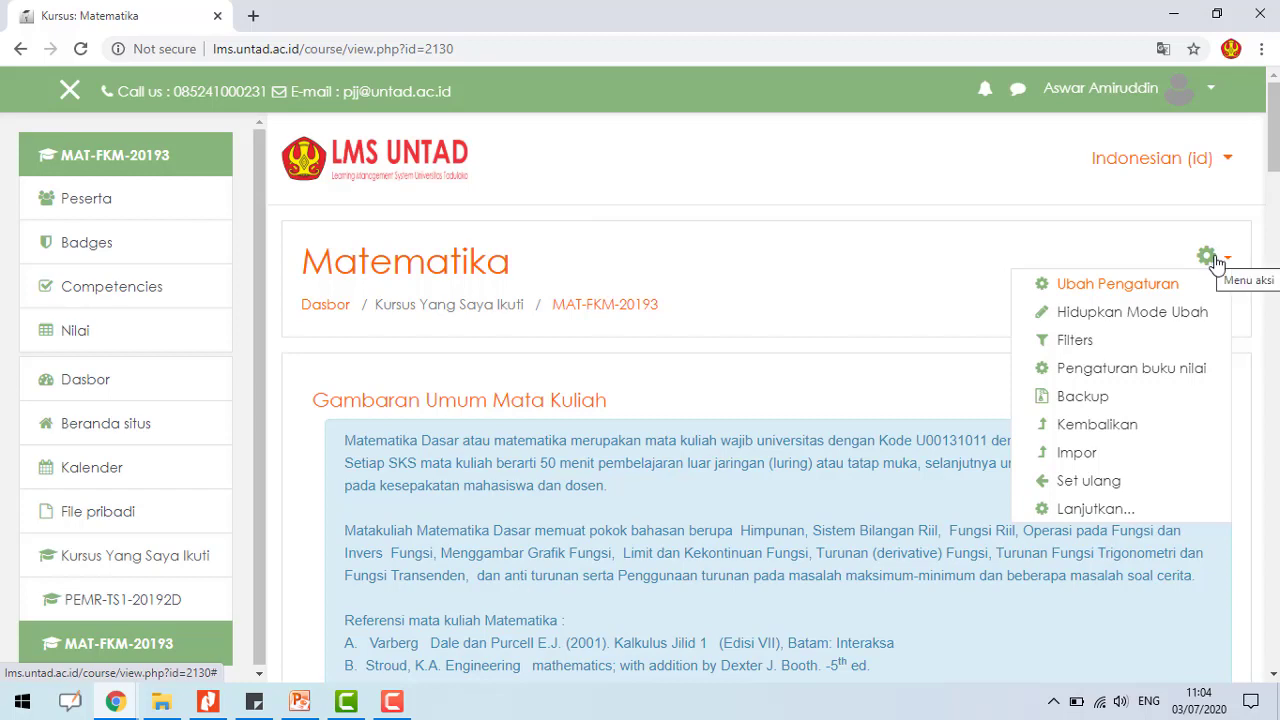
click(1149, 318)
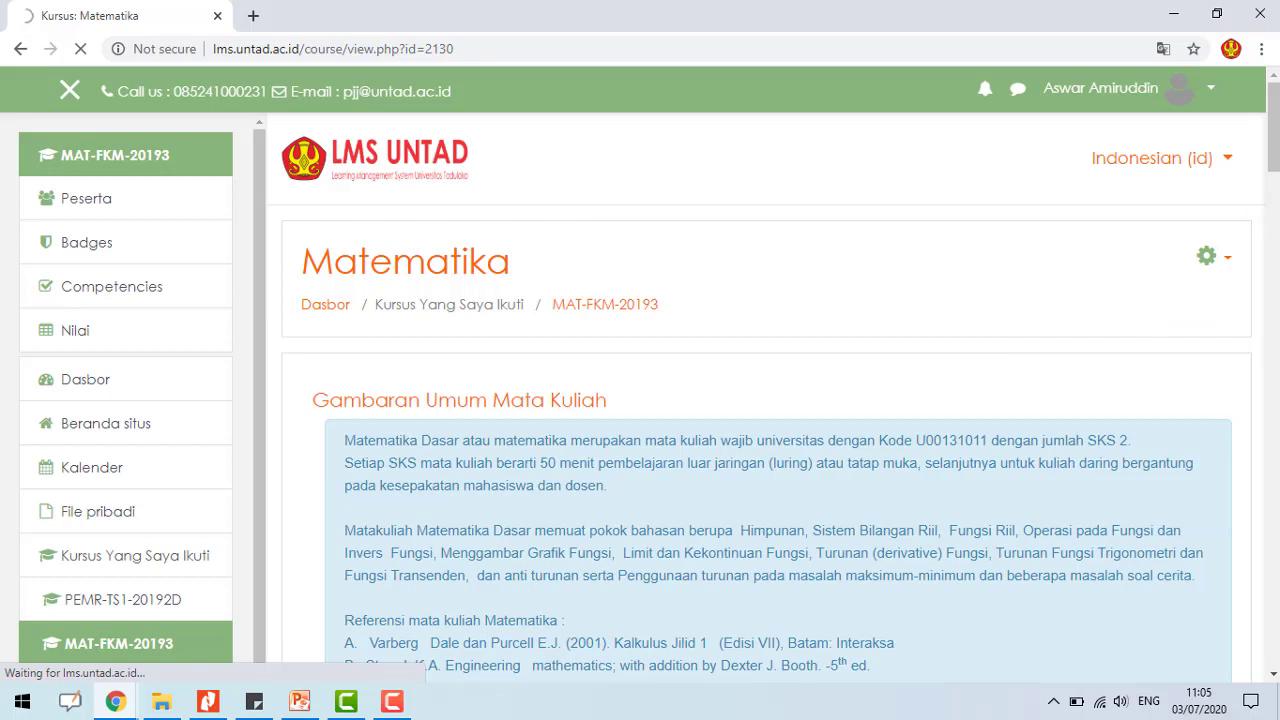
- Examine the editing and add-activity options across the course overview, the RPS item and the Topik 1 to Topik 3 sections
scroll(1151, 319, down, 12)
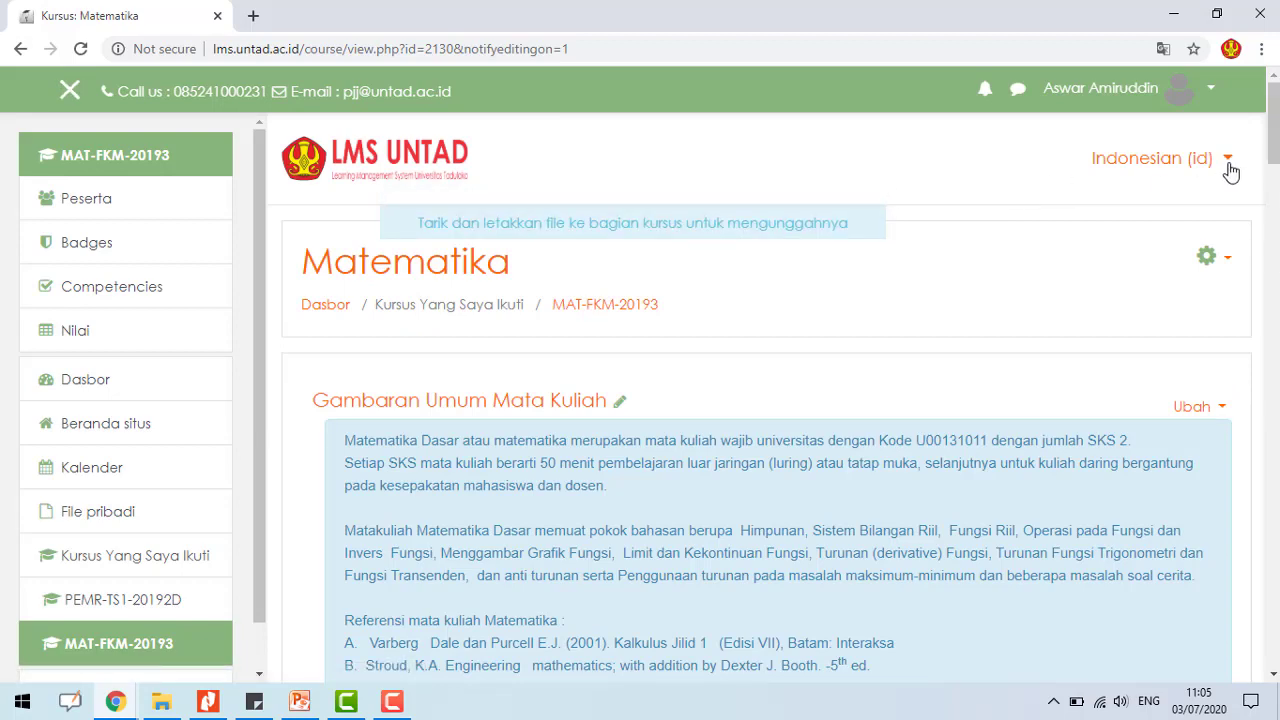
mouse_move(1273, 125)
mouse_down()
mouse_move(1273, 630)
mouse_move(1273, 134)
mouse_up()
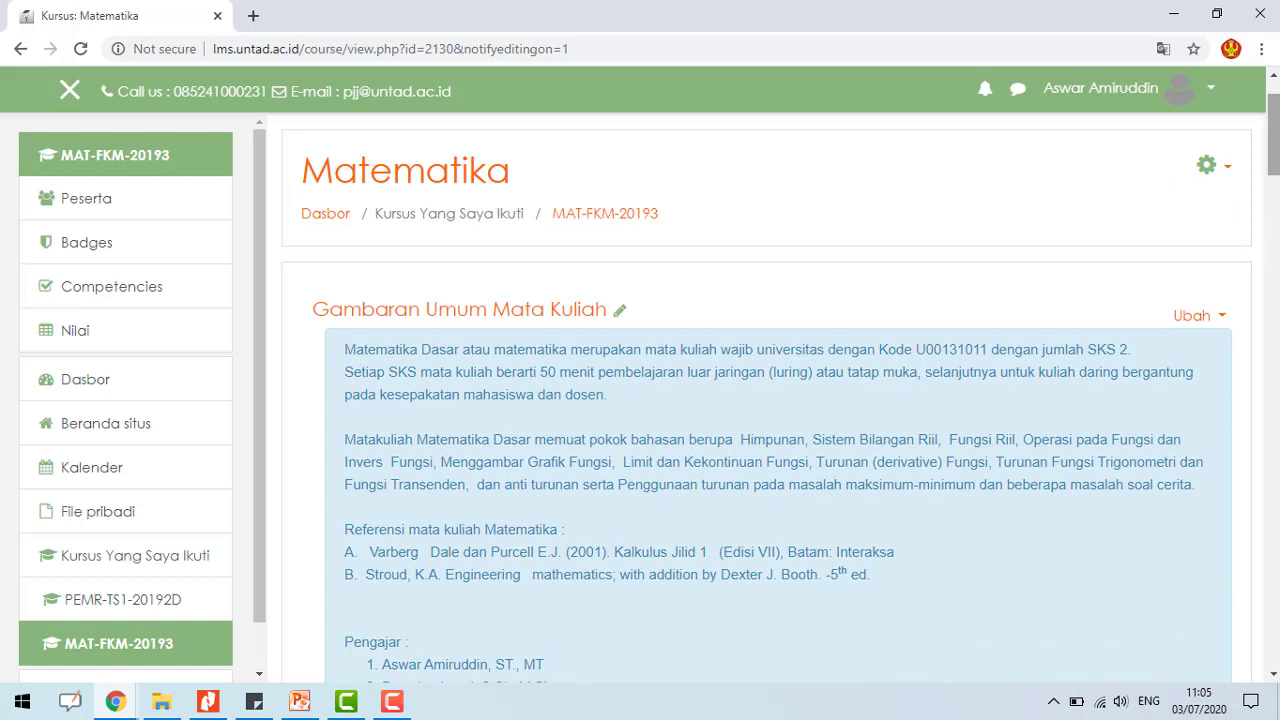
drag(1273, 134, 1277, 309)
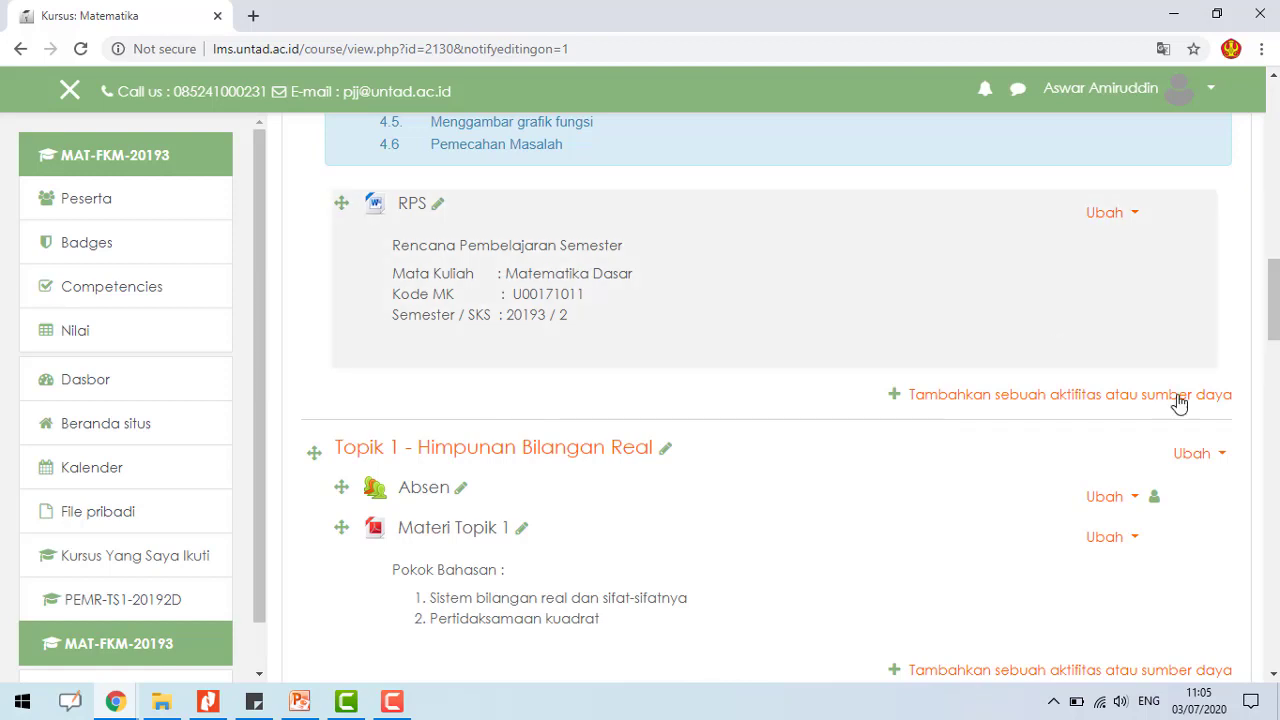
scroll(823, 470, down, 3)
scroll(800, 440, down, 4)
scroll(729, 366, up, 2)
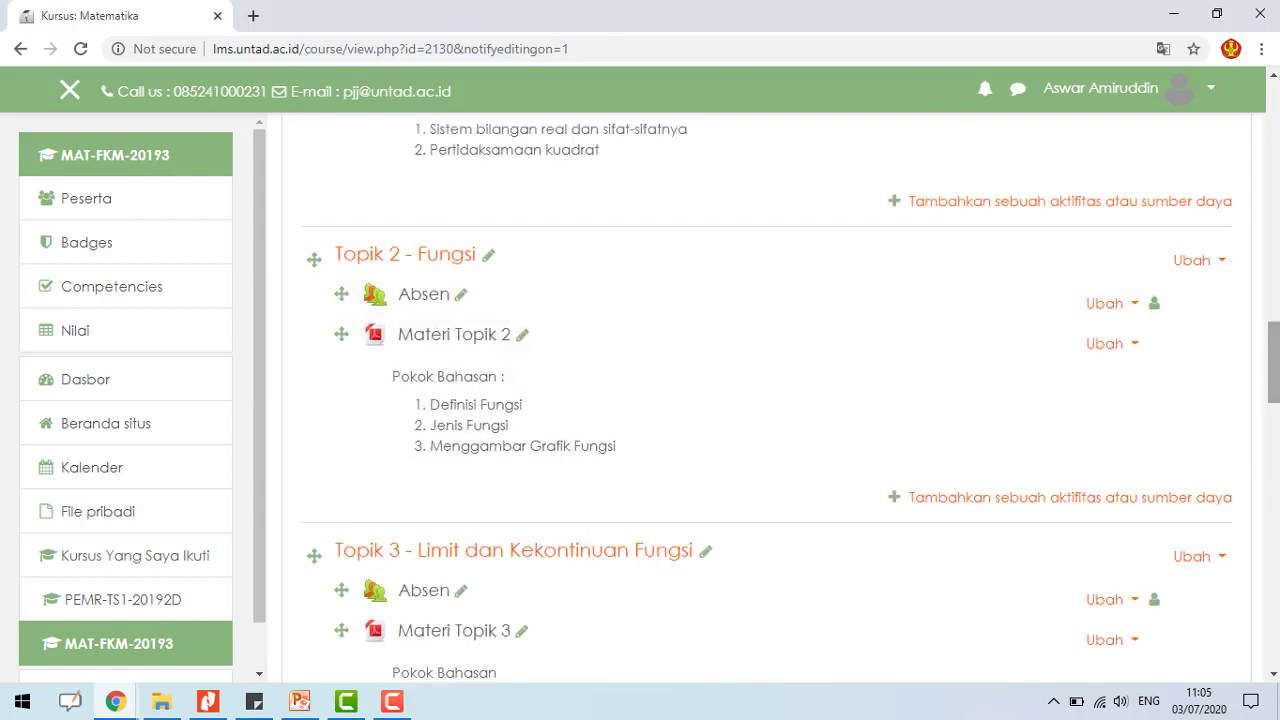
scroll(1273, 360, up, 1)
scroll(1273, 360, up, 1)
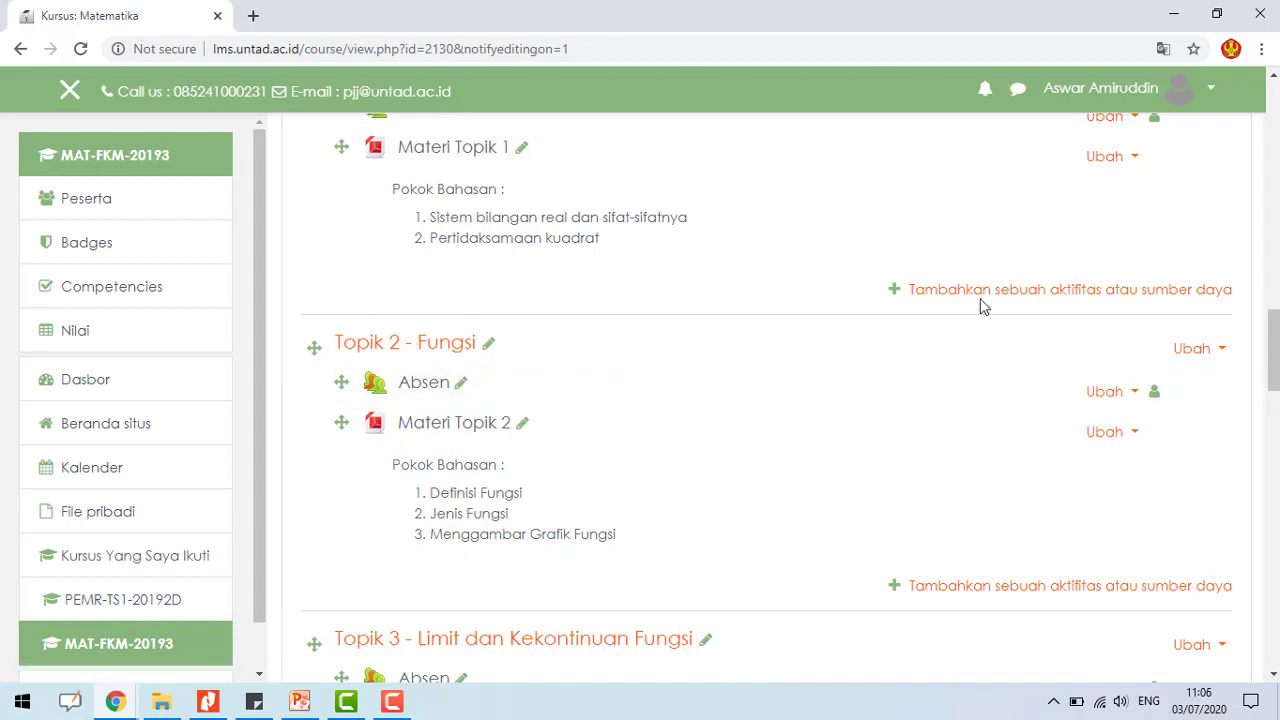
scroll(1273, 340, up, 1)
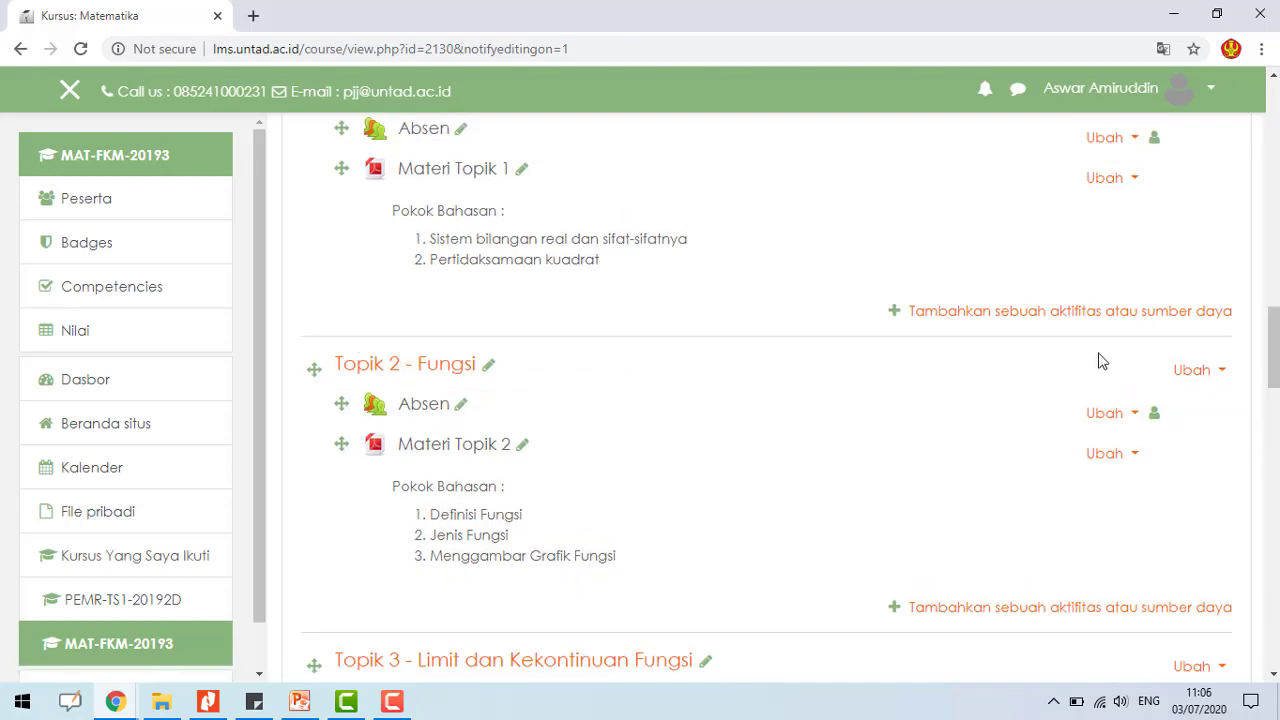
scroll(1100, 358, up, 2)
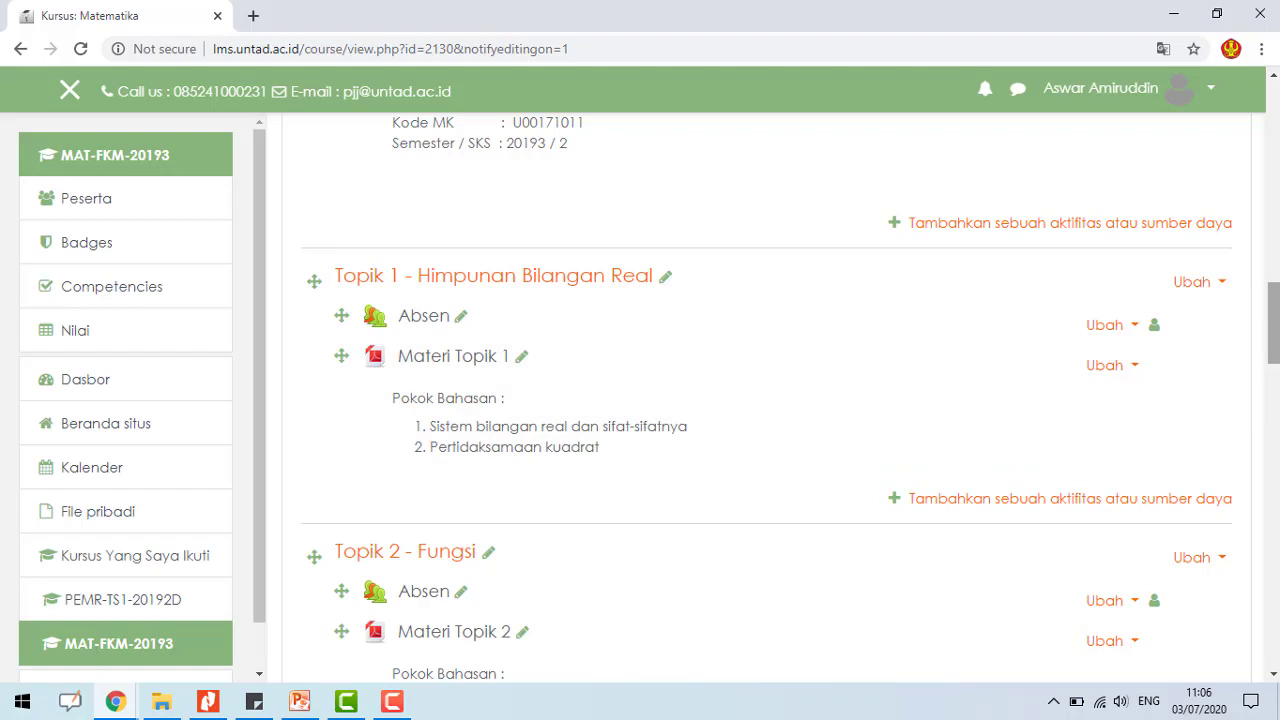
scroll(1273, 330, up, 5)
scroll(780, 400, up, 7)
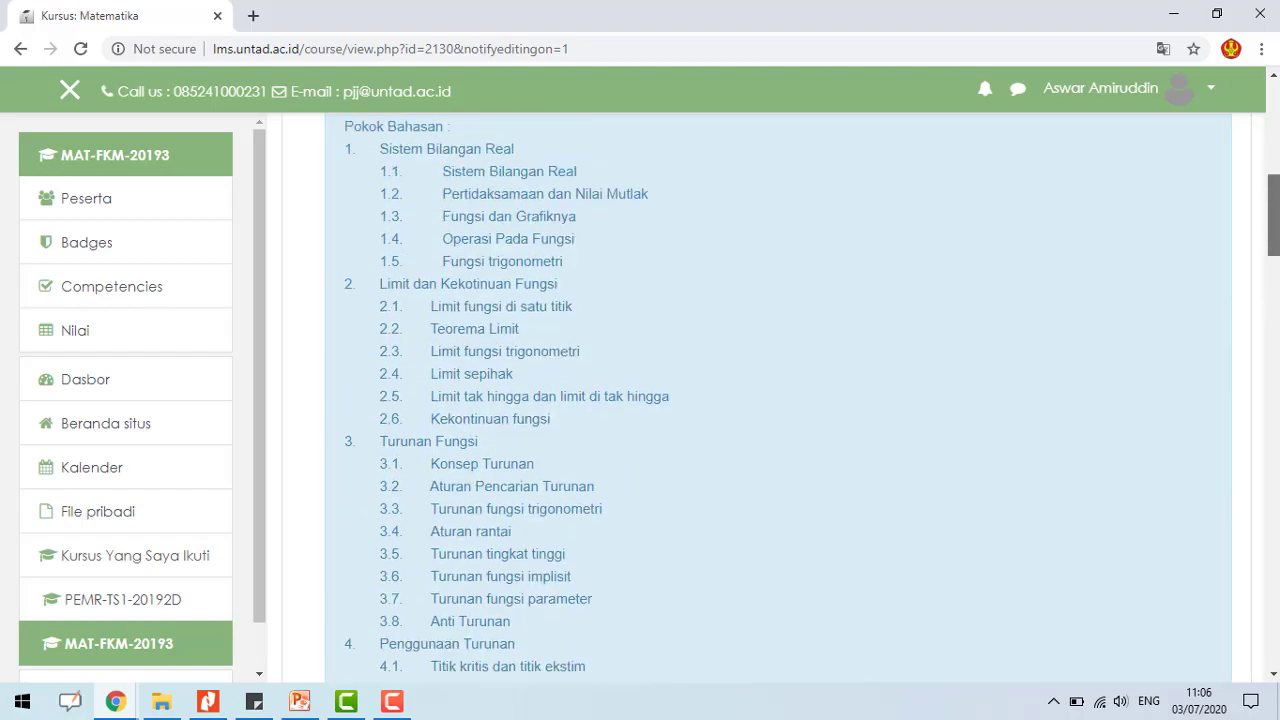
scroll(780, 400, down, 10)
scroll(560, 420, down, 1)
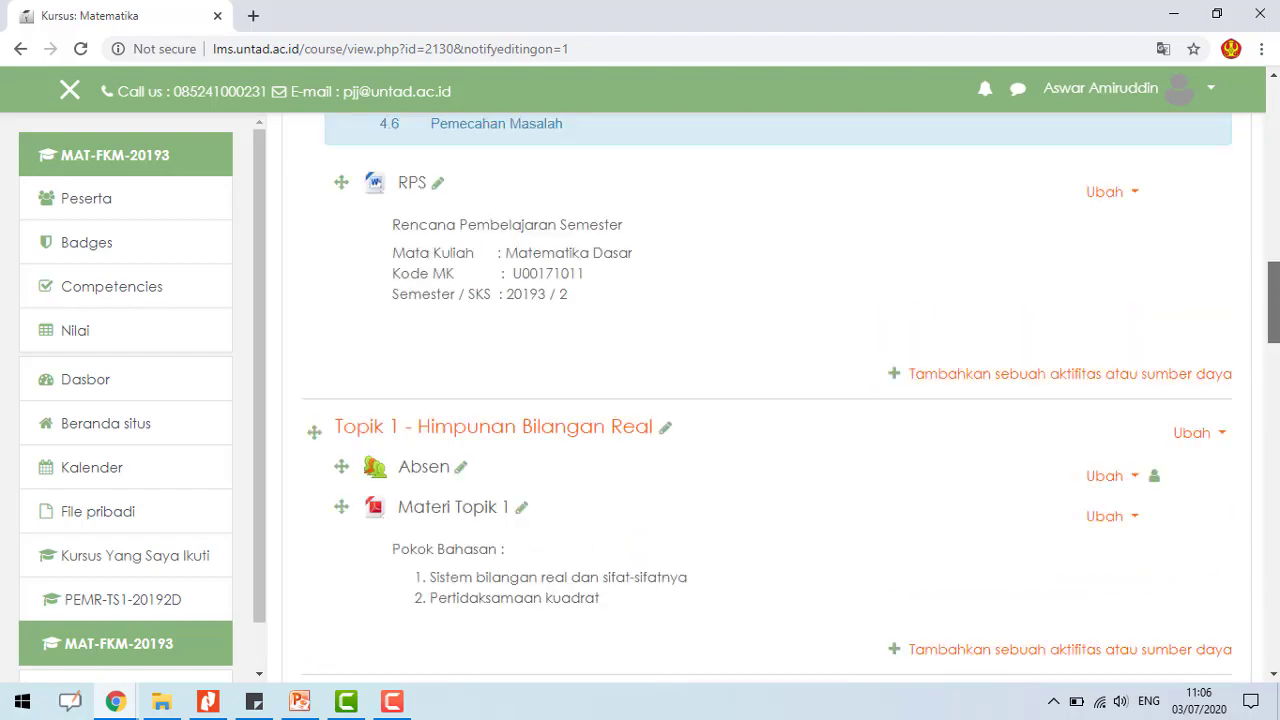
scroll(604, 393, up, 15)
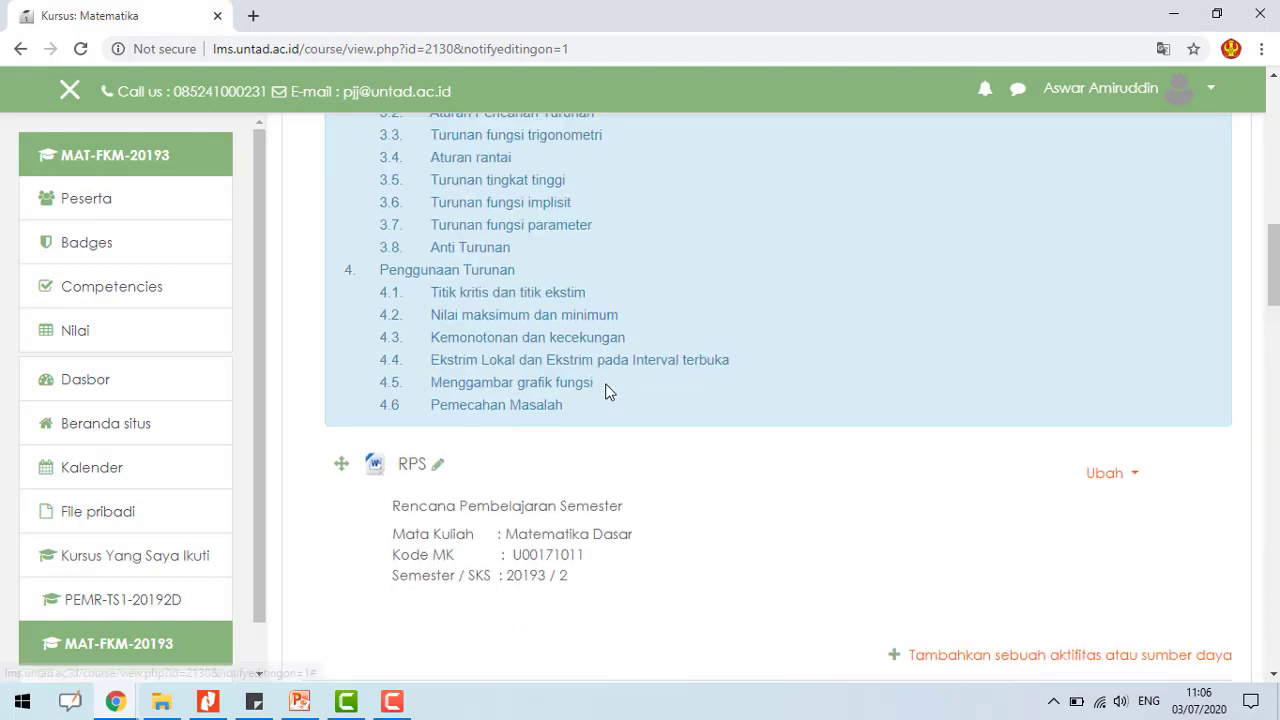
scroll(674, 276, up, 1)
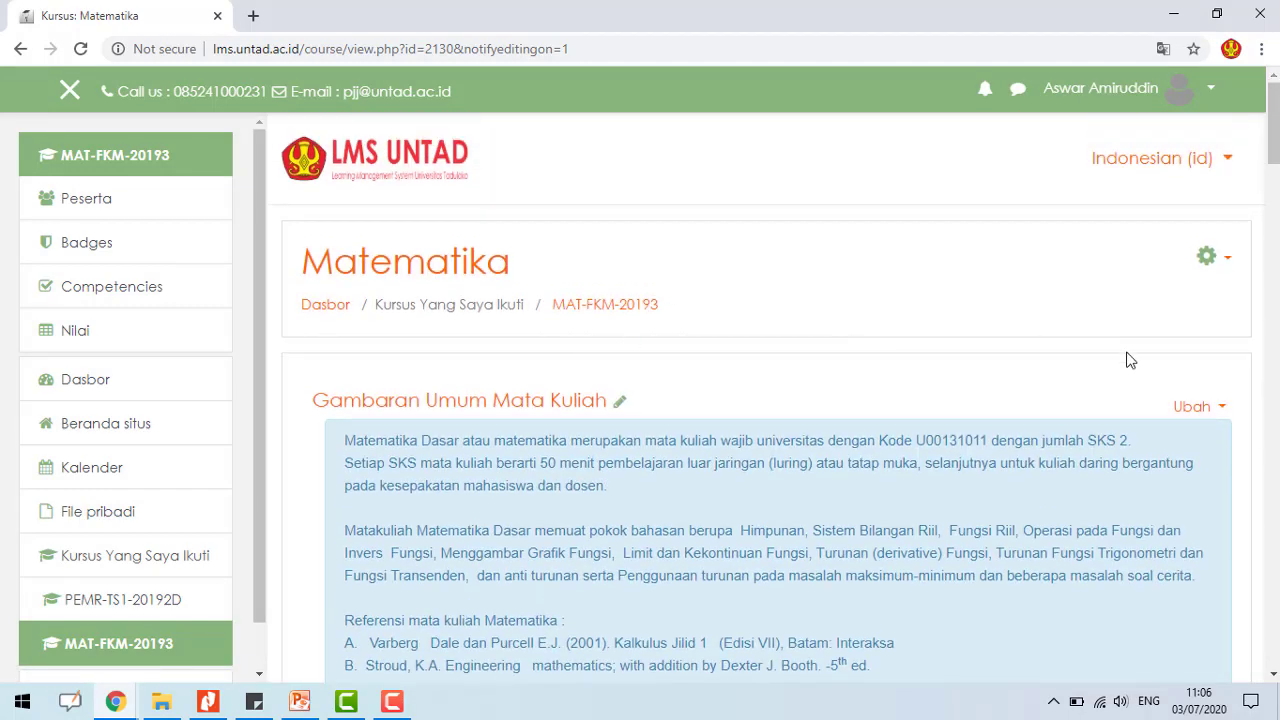
- Open the Gambaran Umum Mata Kuliah section for editing
click(1216, 414)
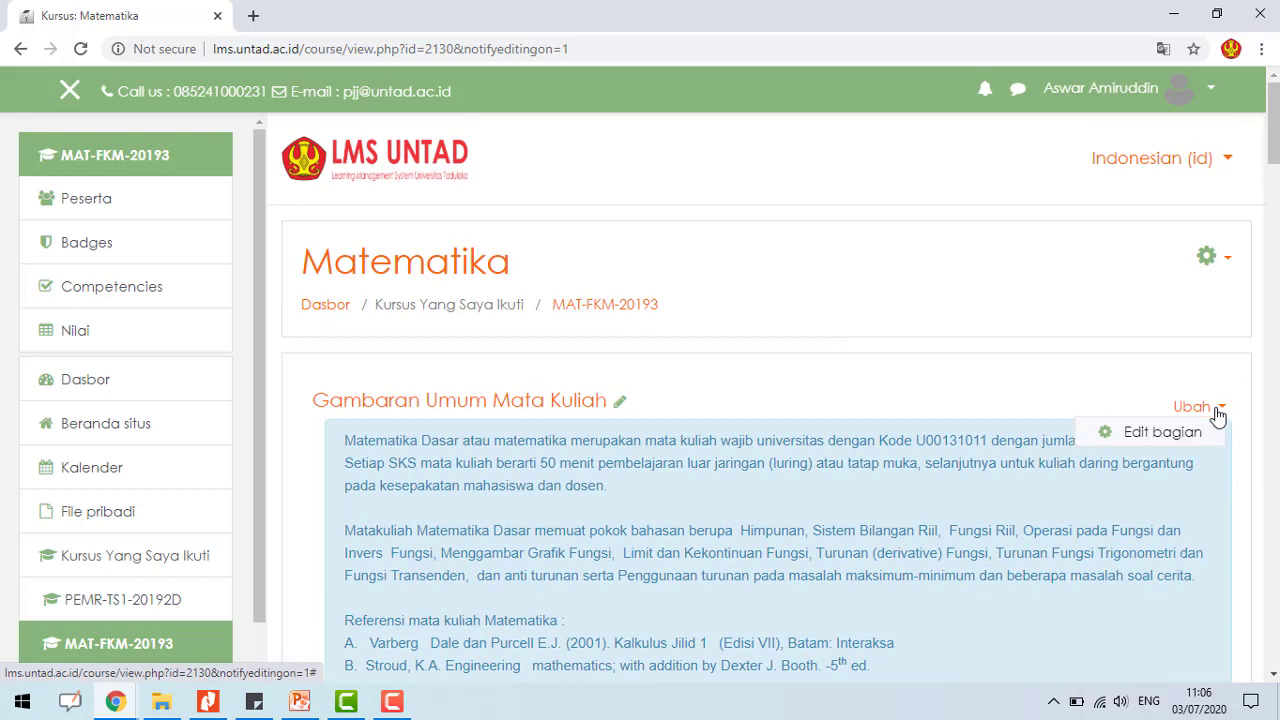
click(1131, 437)
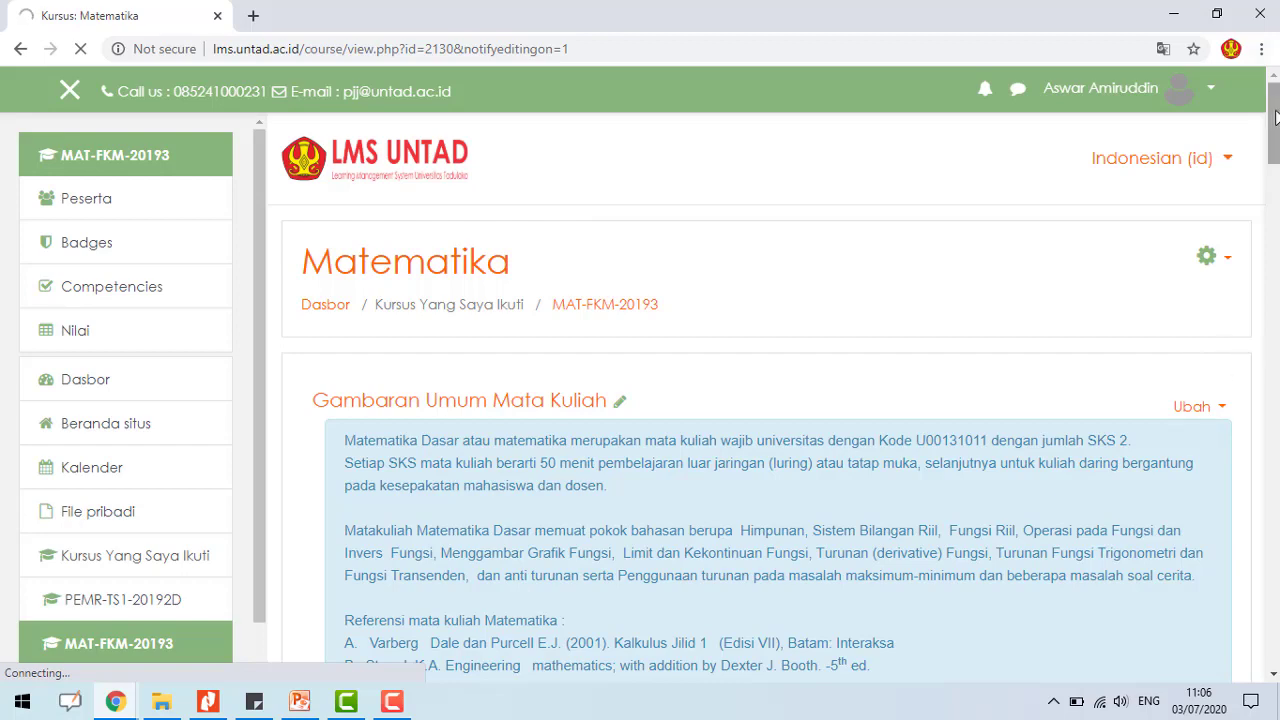
scroll(1215, 370, down, 2)
scroll(766, 400, down, 15)
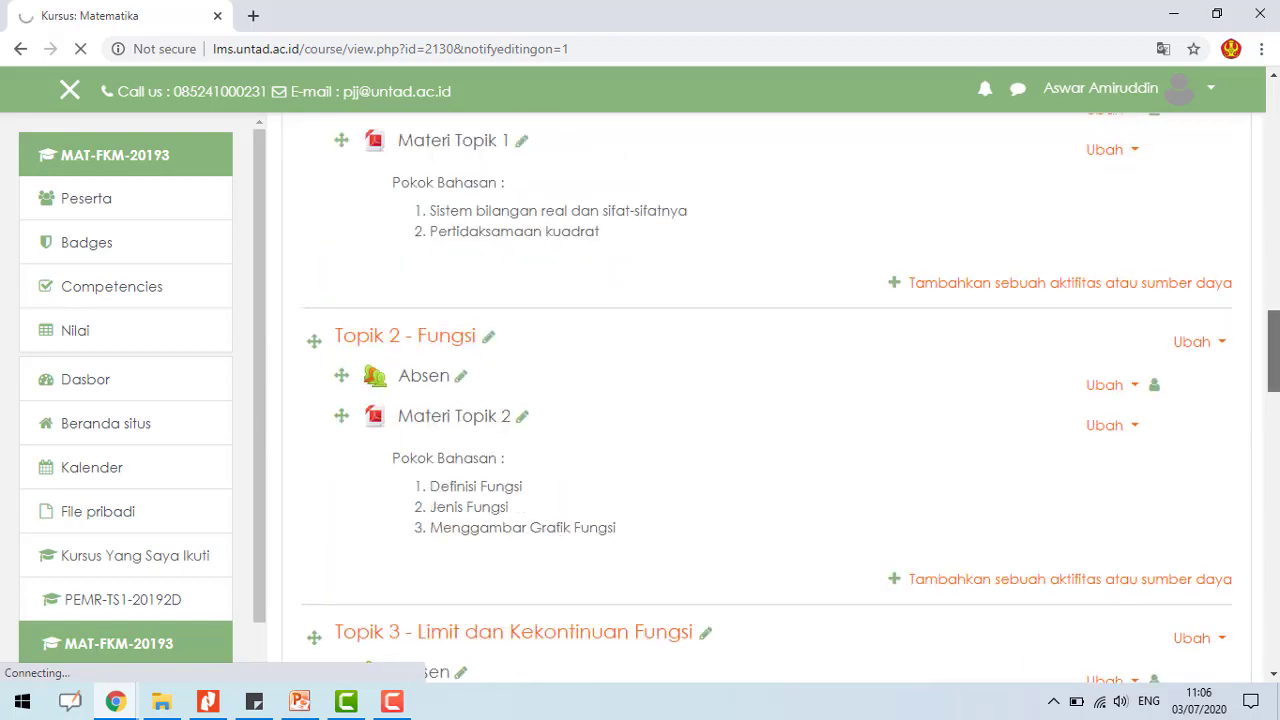
scroll(766, 400, up, 15)
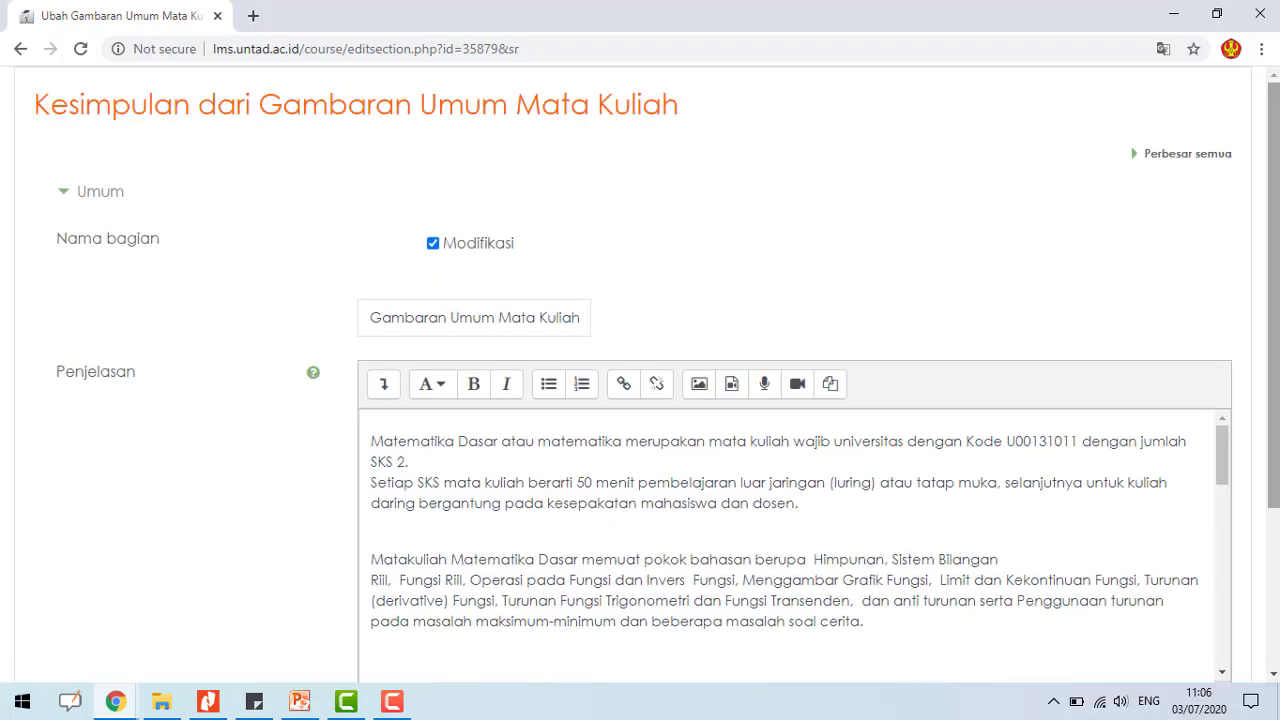
- Switch the section name's Modifikasi option off and back on
click(523, 316)
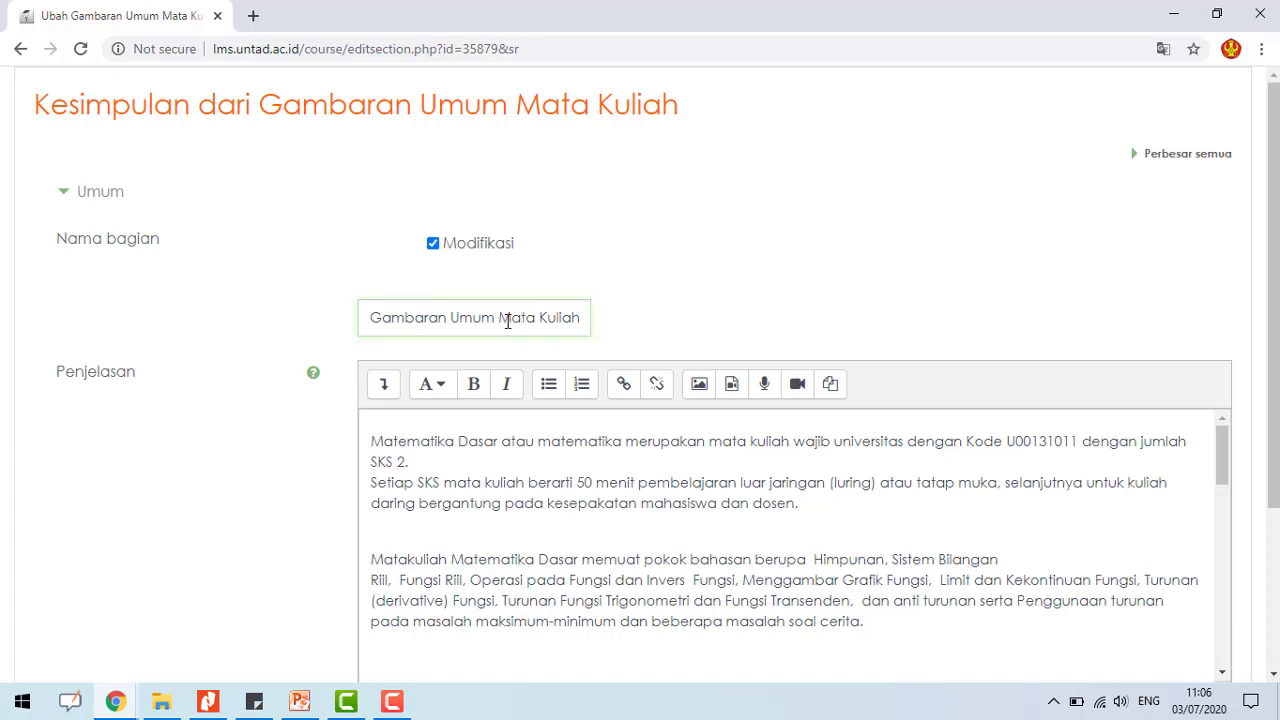
click(433, 244)
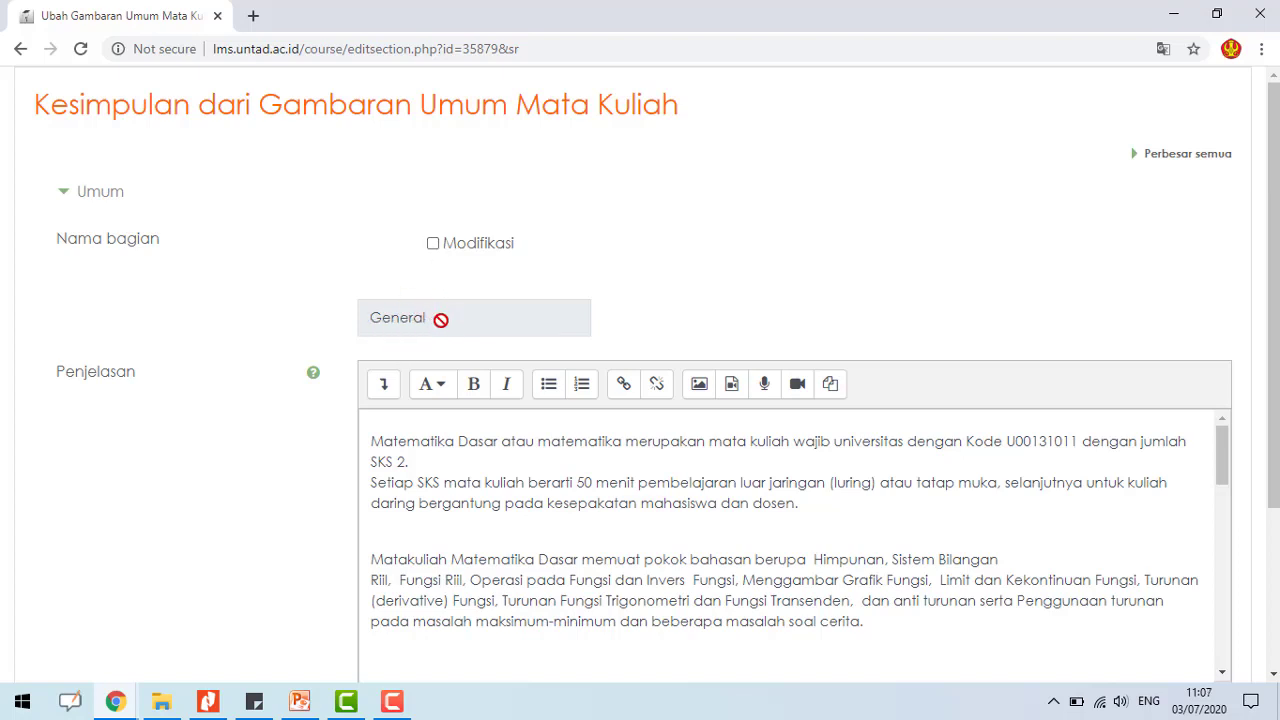
click(432, 244)
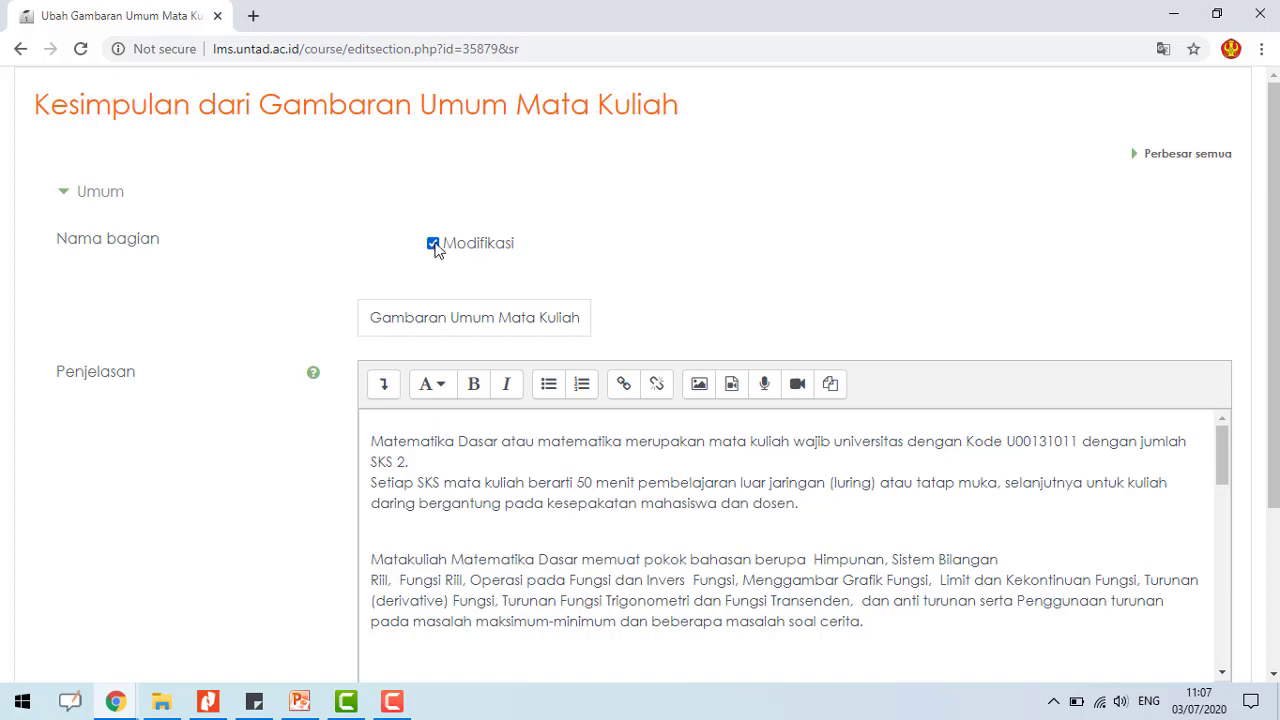
- Keep the section name Gambaran Umum Mata Kuliah with its description and save the section changes
drag(374, 317, 651, 323)
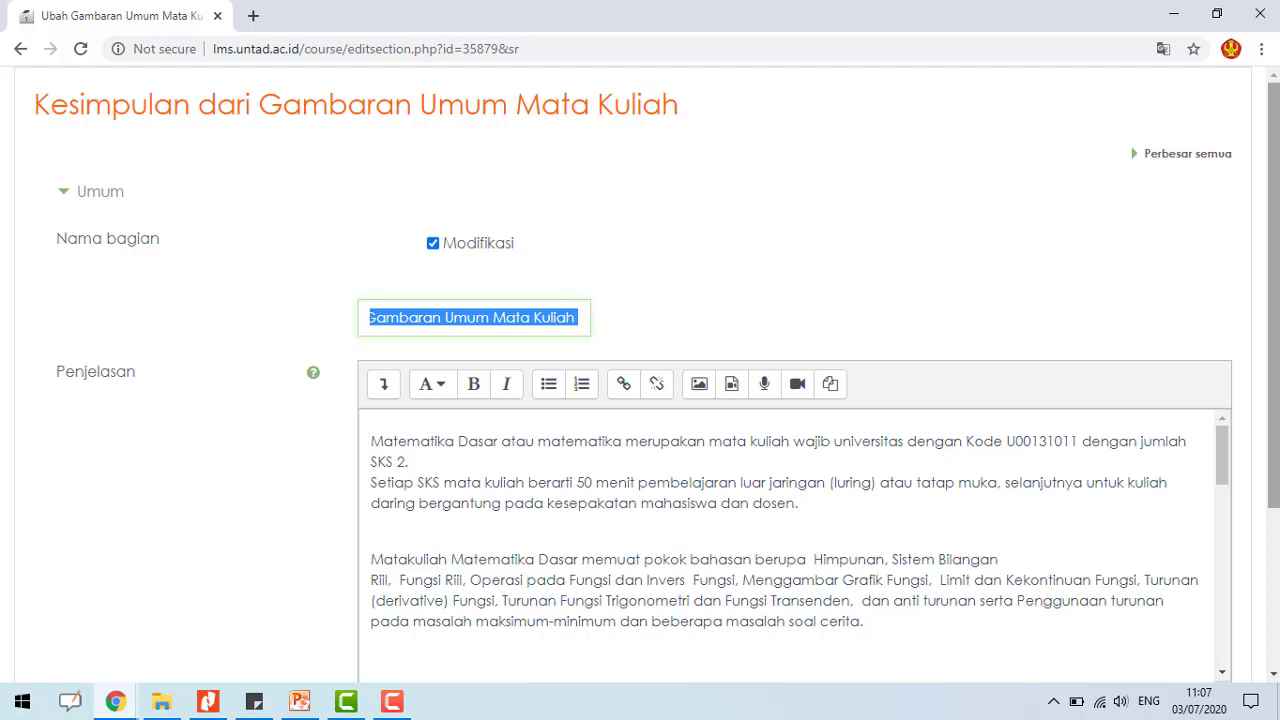
scroll(1200, 270, down, 2)
click(443, 573)
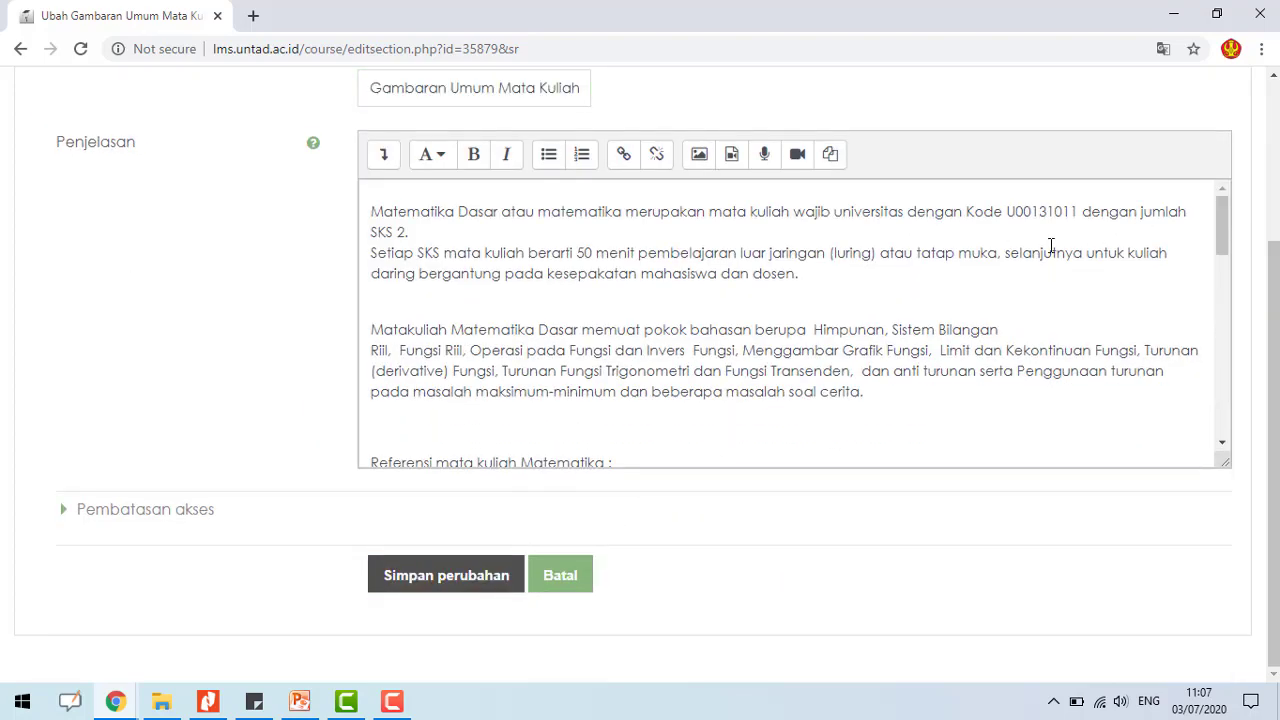
- Review the saved Gambaran Umum Mata Kuliah section, from the course description, references and Pokok Bahasan list down to the RPS item
scroll(730, 310, down, 6)
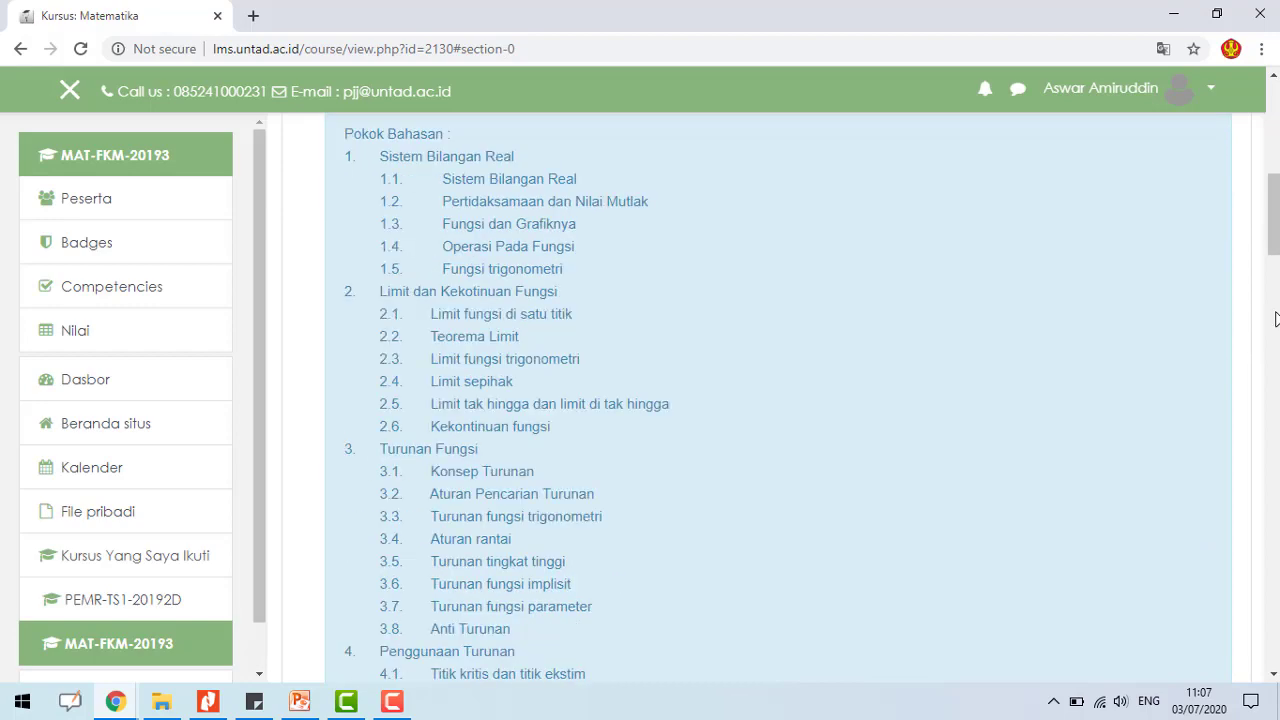
scroll(740, 330, up, 4)
scroll(740, 330, up, 5)
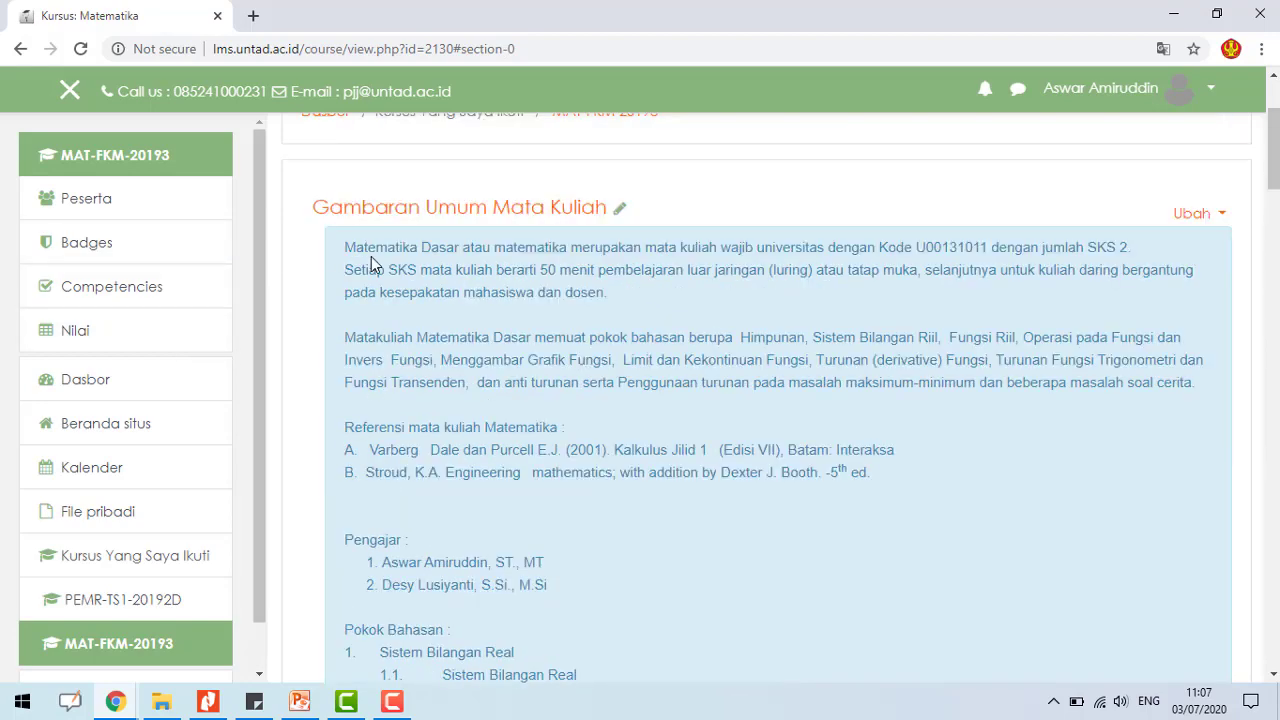
scroll(706, 462, down, 10)
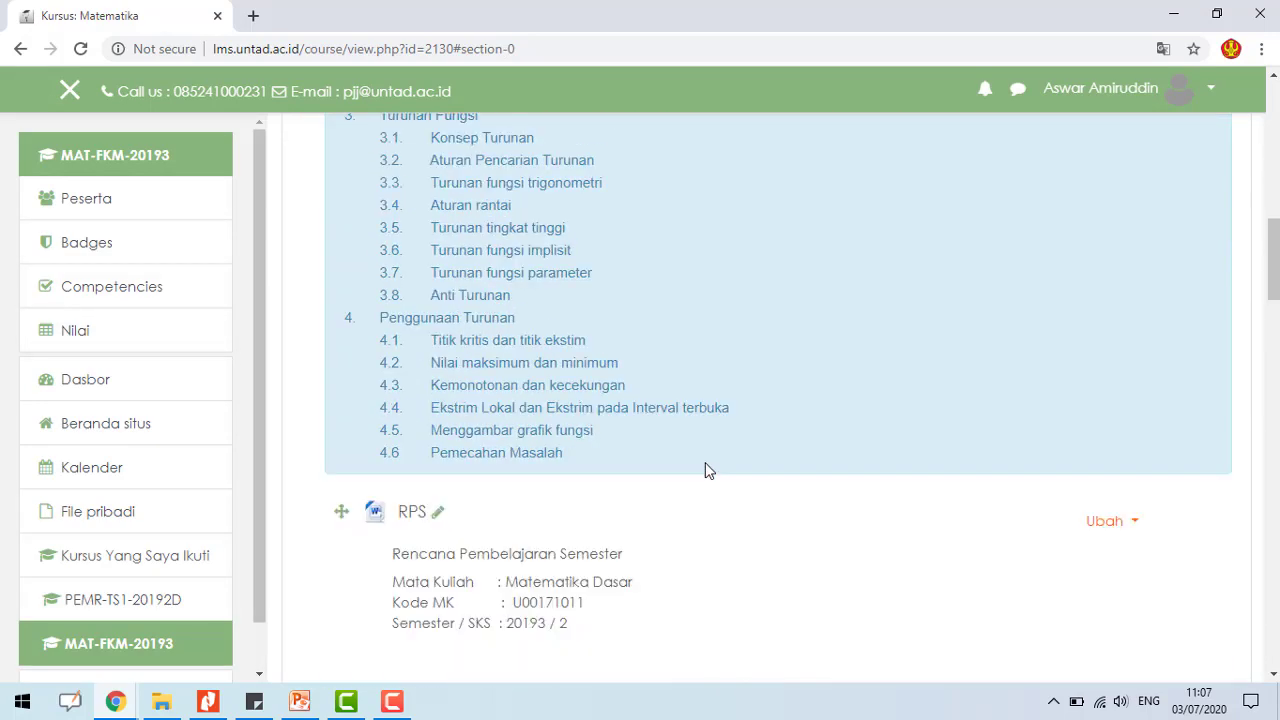
scroll(720, 460, up, 7)
scroll(738, 411, up, 4)
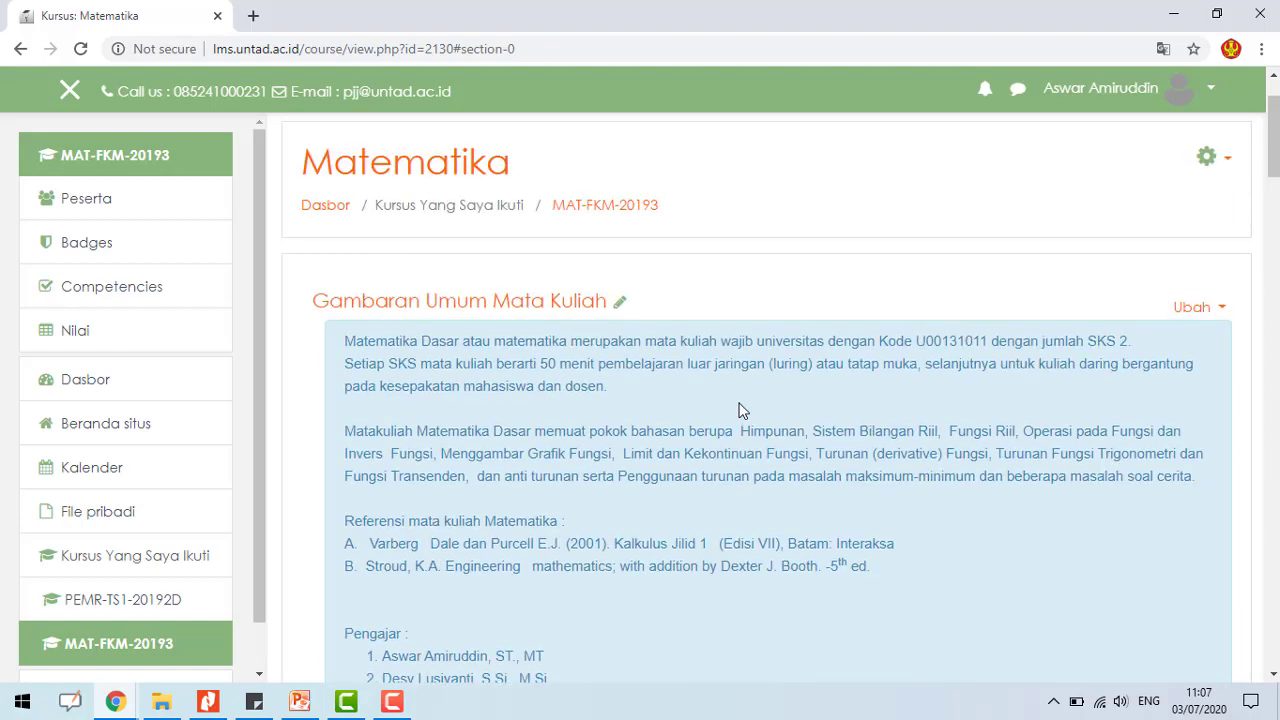
scroll(740, 410, down, 2)
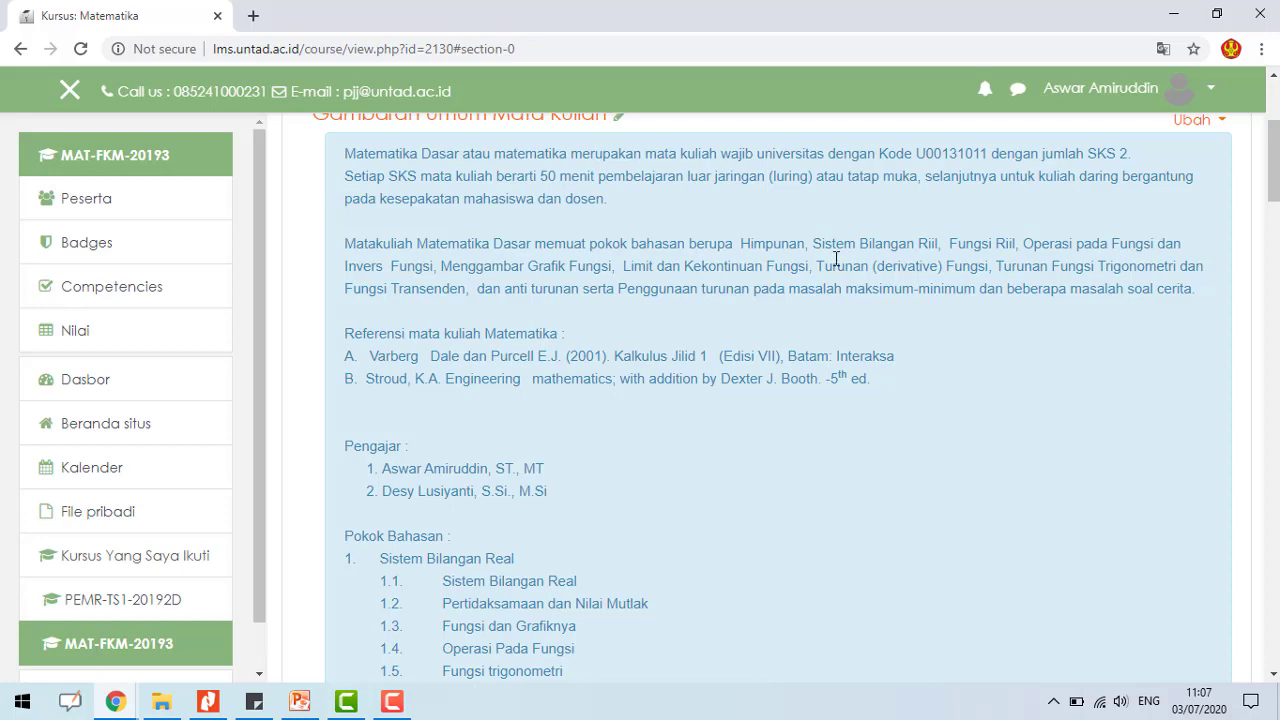
scroll(836, 258, down, 4)
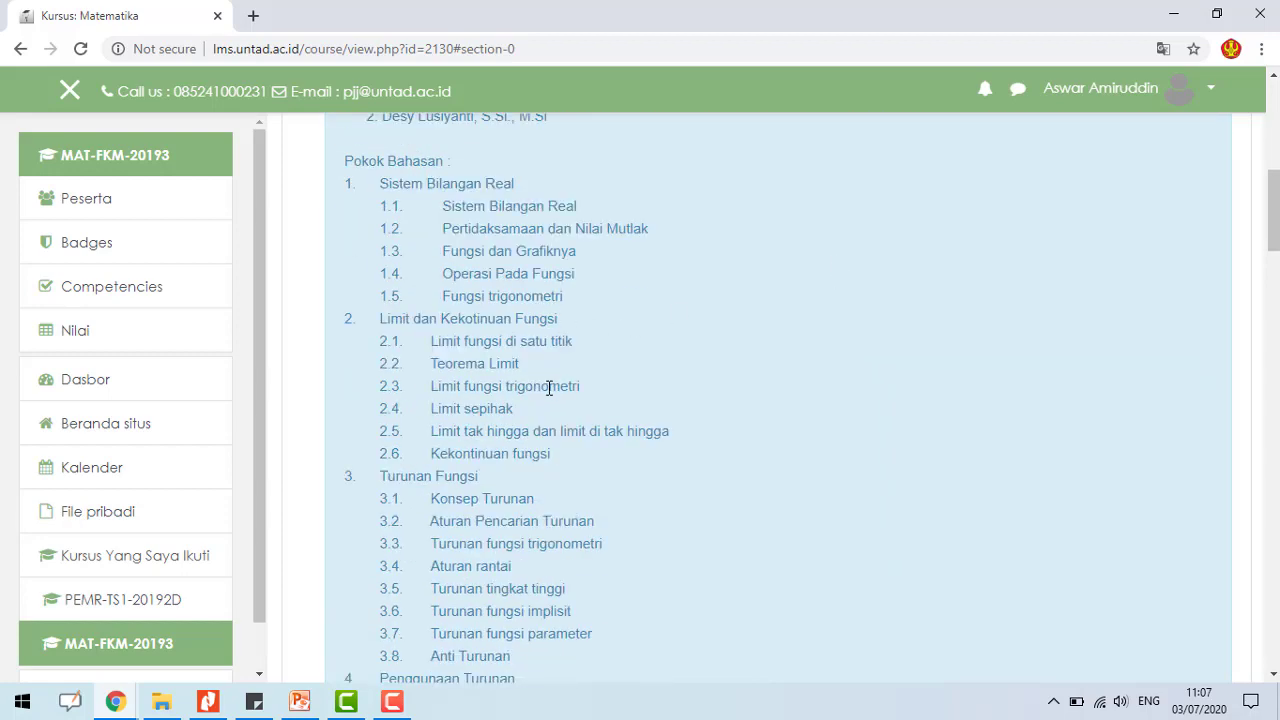
scroll(550, 388, down, 3)
scroll(720, 242, down, 3)
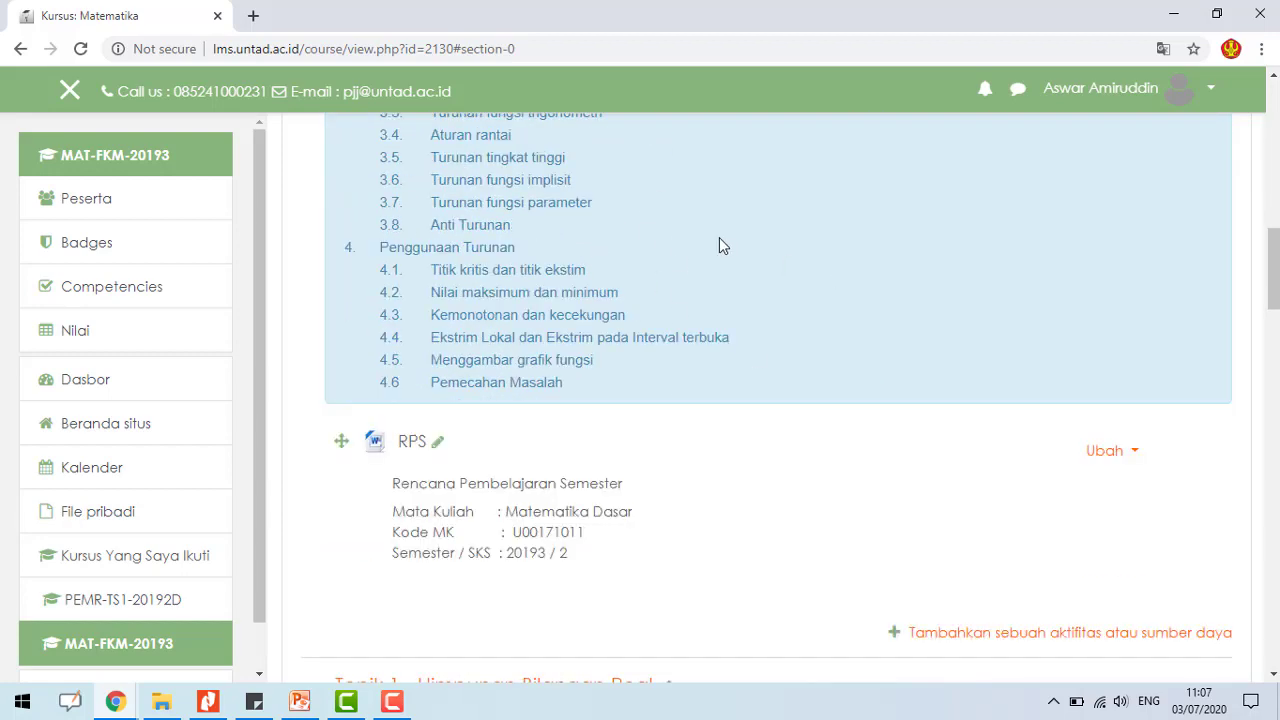
scroll(720, 236, up, 13)
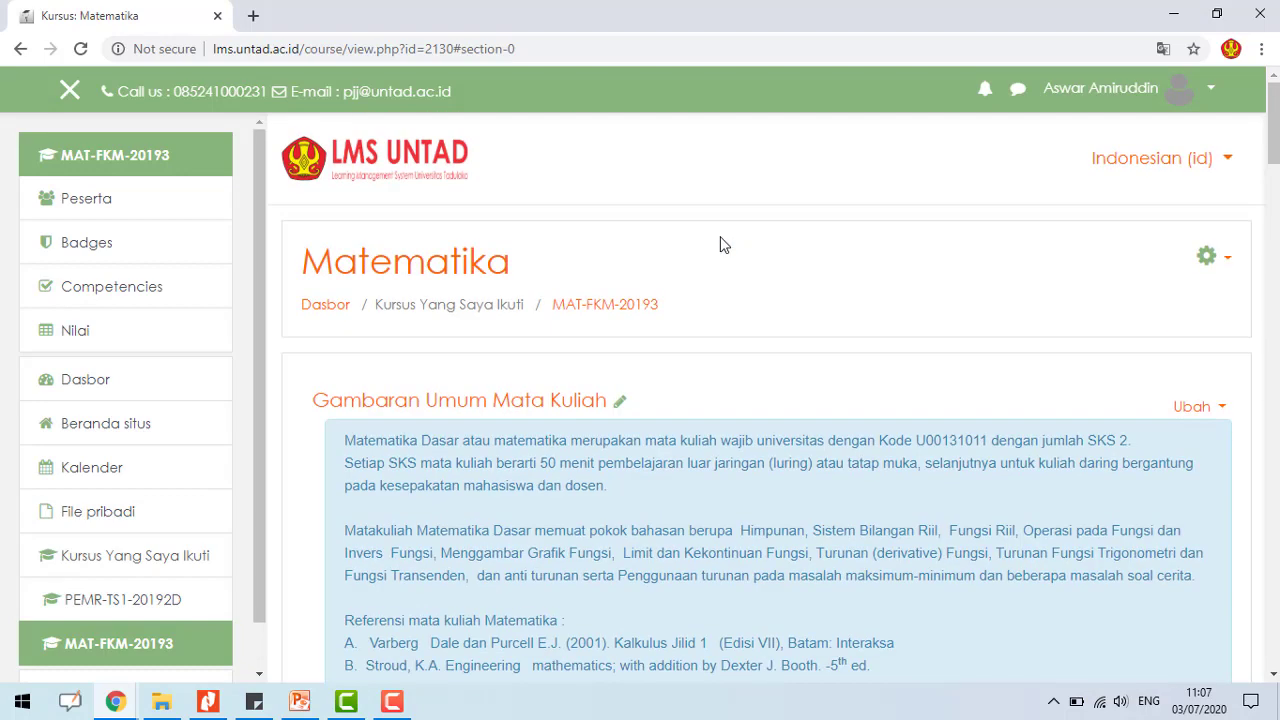
scroll(720, 236, down, 3)
scroll(871, 290, down, 6)
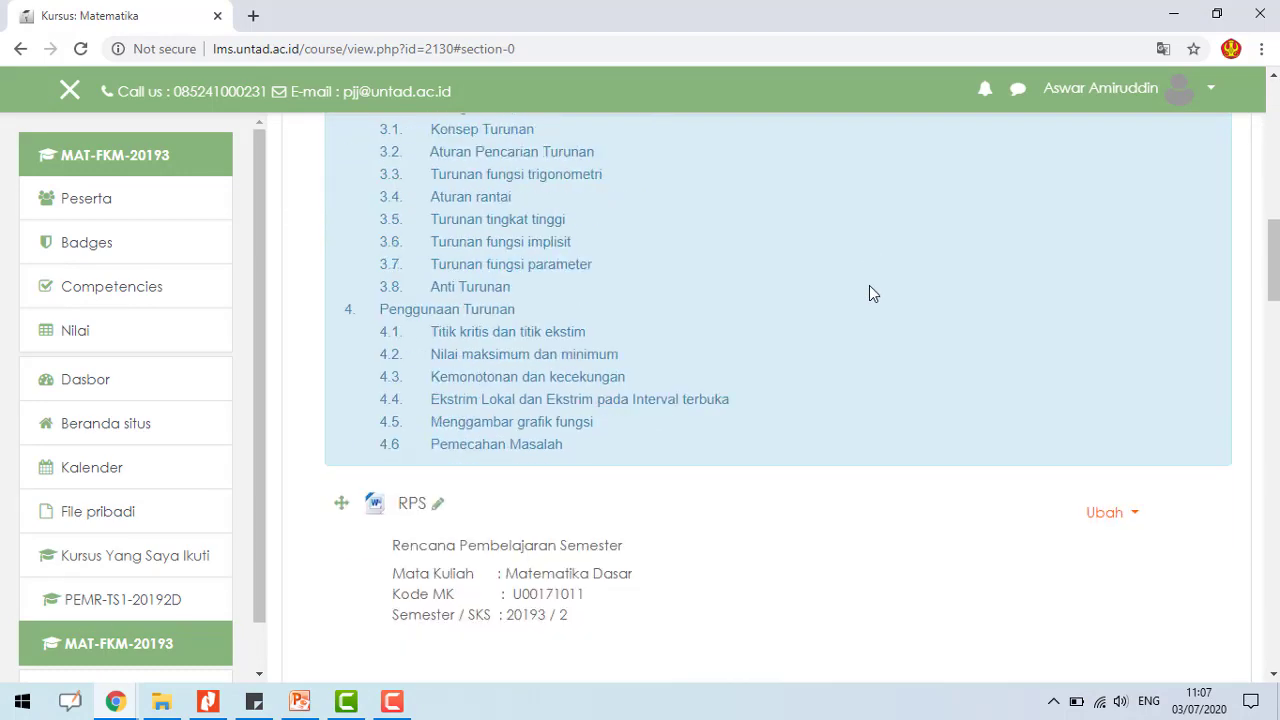
- Start adding a File resource to the overview section below the RPS item
scroll(871, 290, up, 3)
scroll(960, 270, down, 8)
scroll(1055, 262, up, 4)
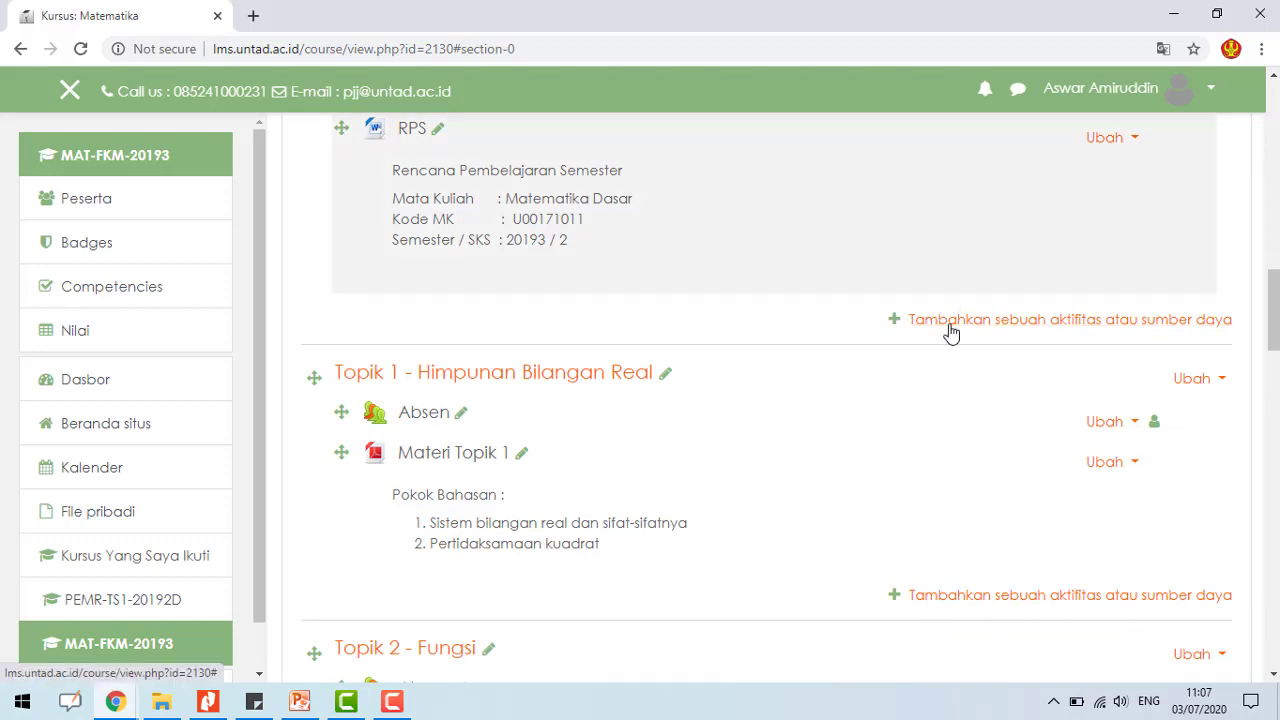
click(899, 328)
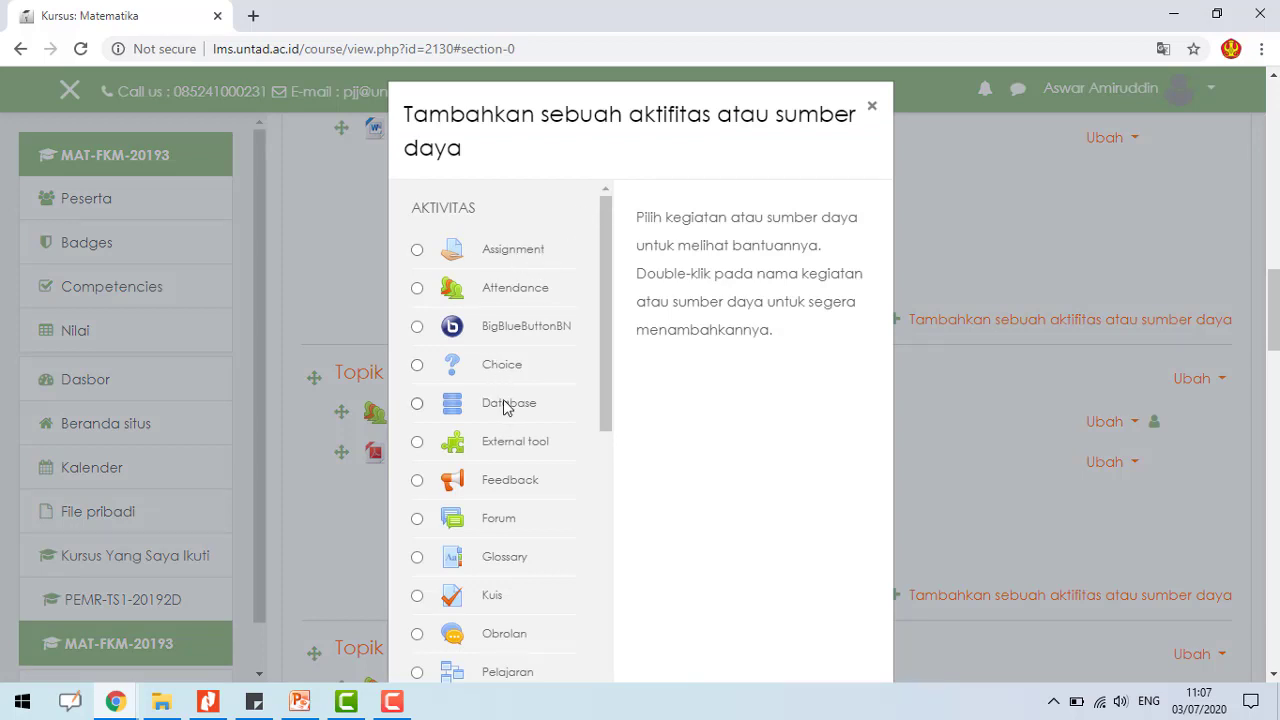
scroll(505, 408, down, 5)
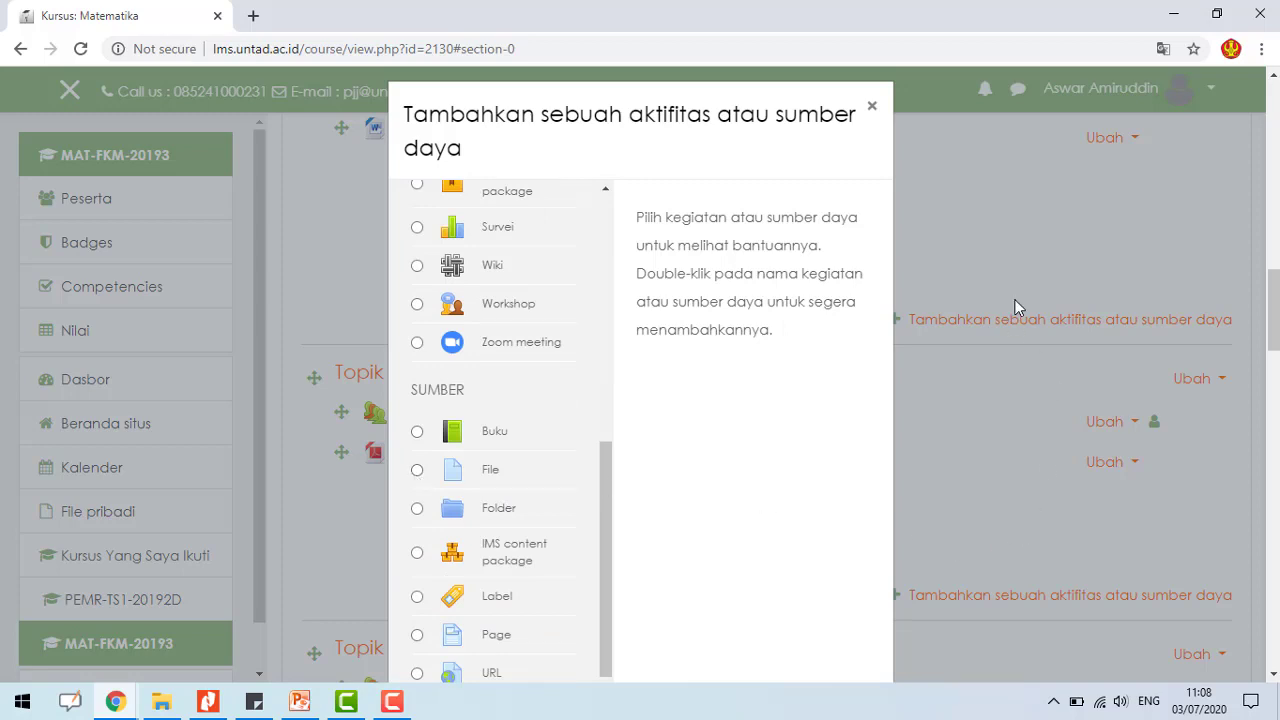
click(433, 472)
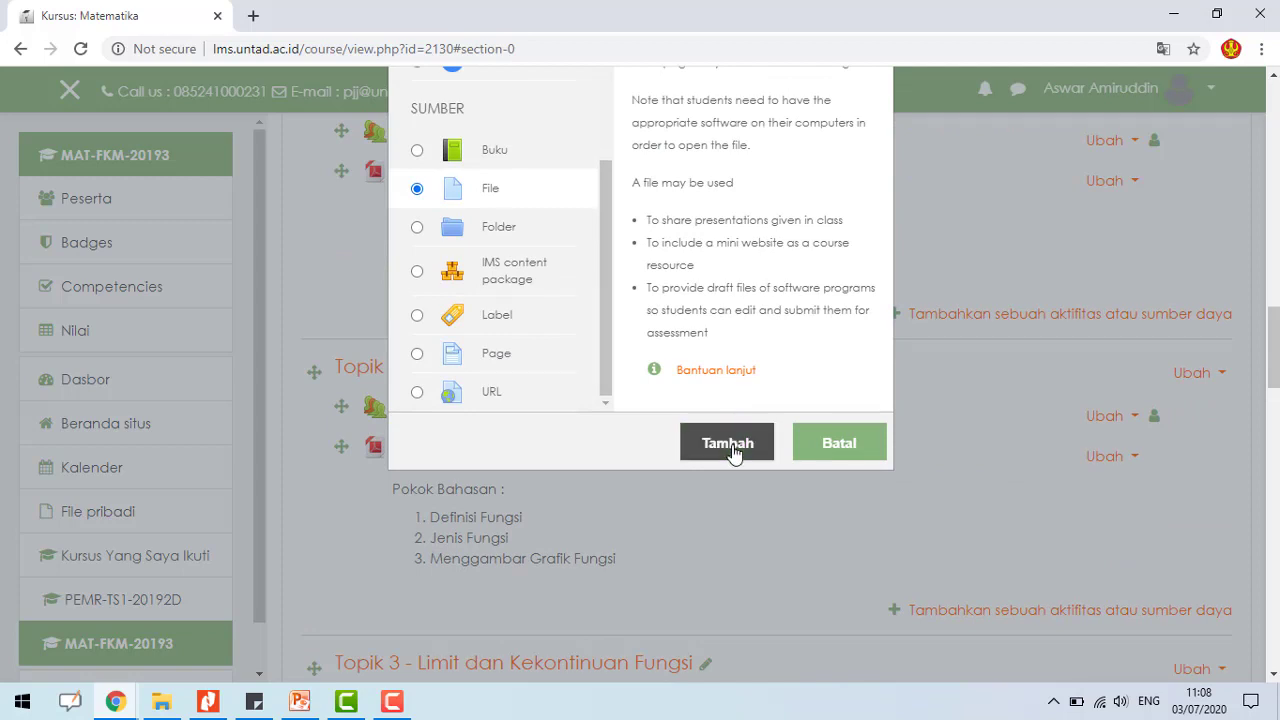
click(734, 445)
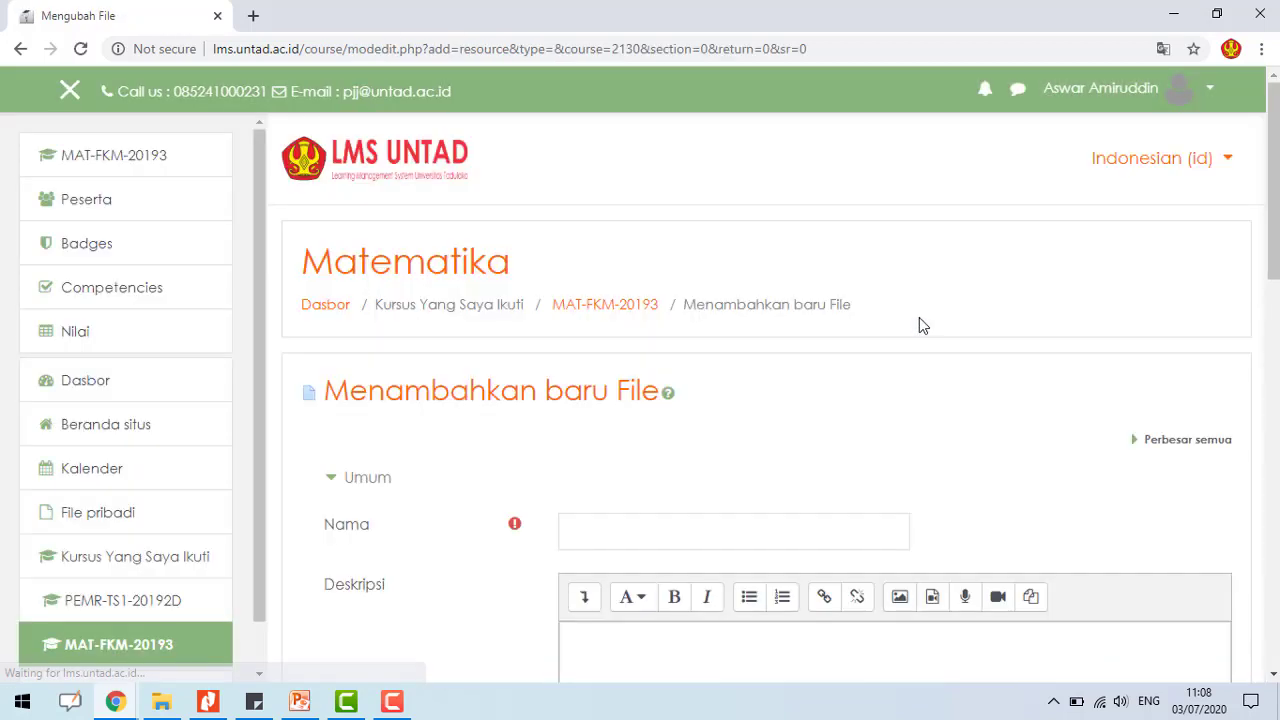
- Try out the new File form, enabling Tampilkan deskripsi di halaman kursus and reviewing the name, description and file fields, and cancel it
scroll(903, 334, down, 3)
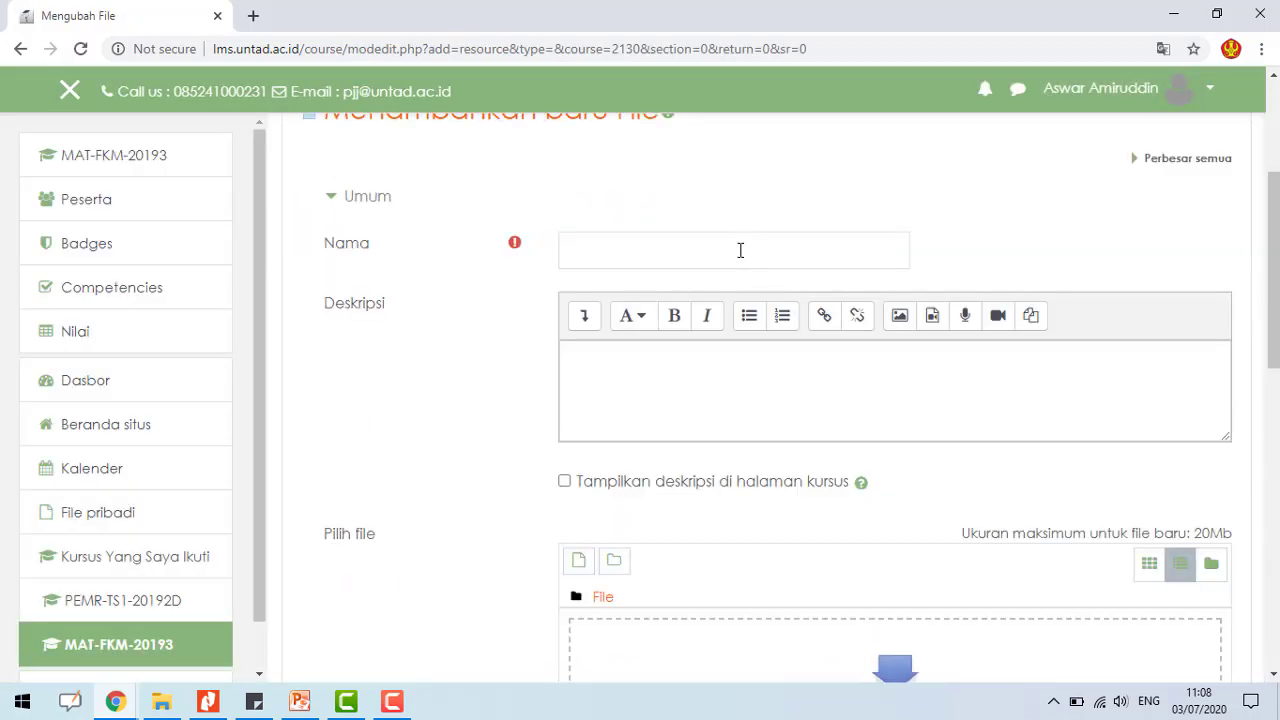
click(740, 252)
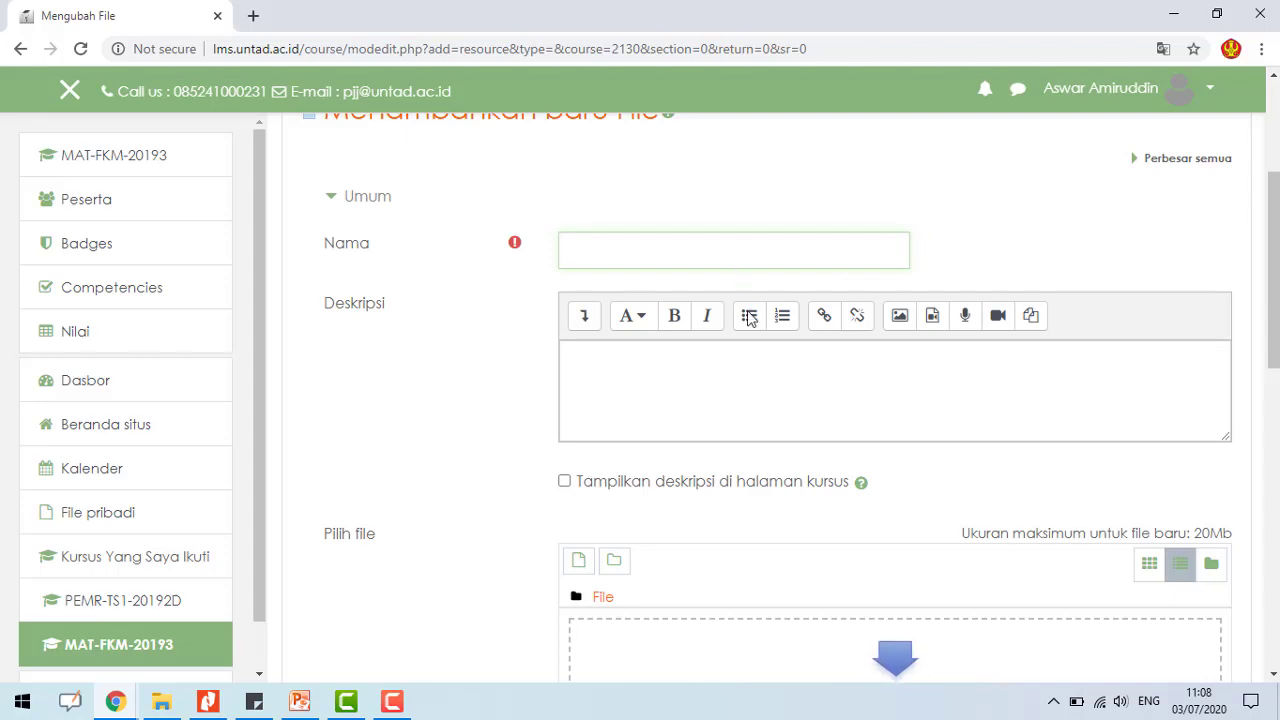
click(790, 368)
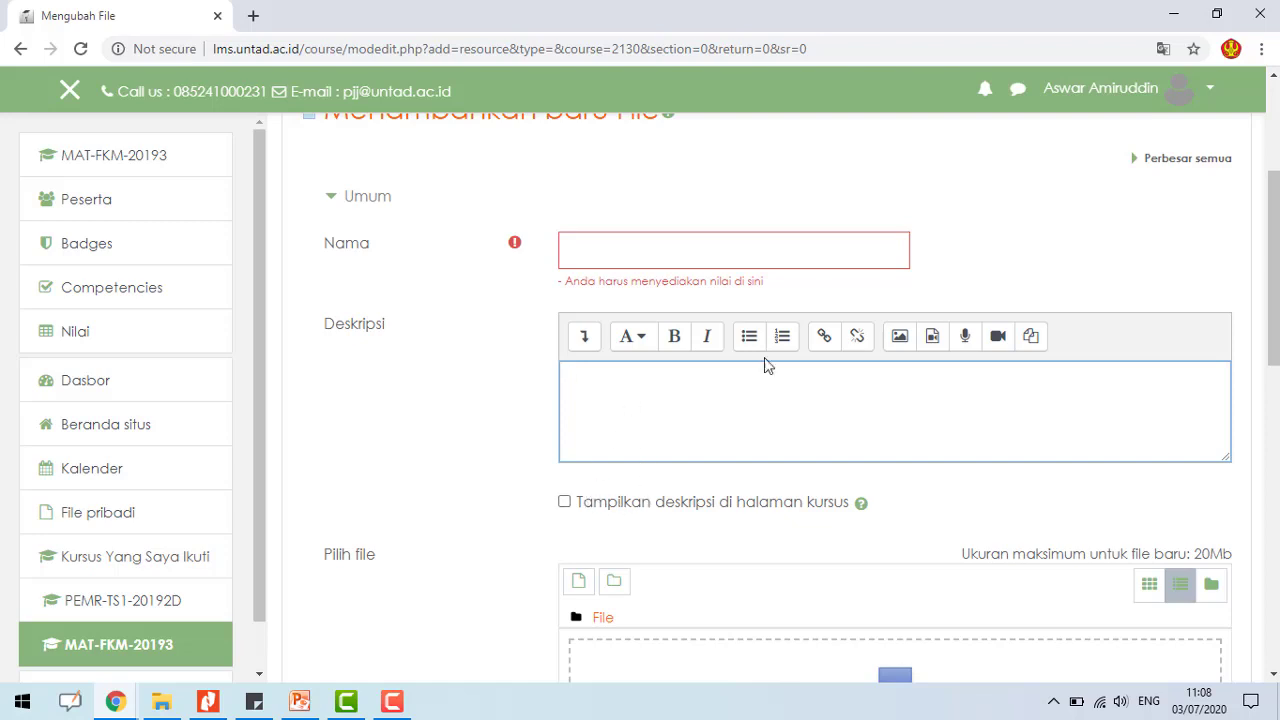
click(613, 256)
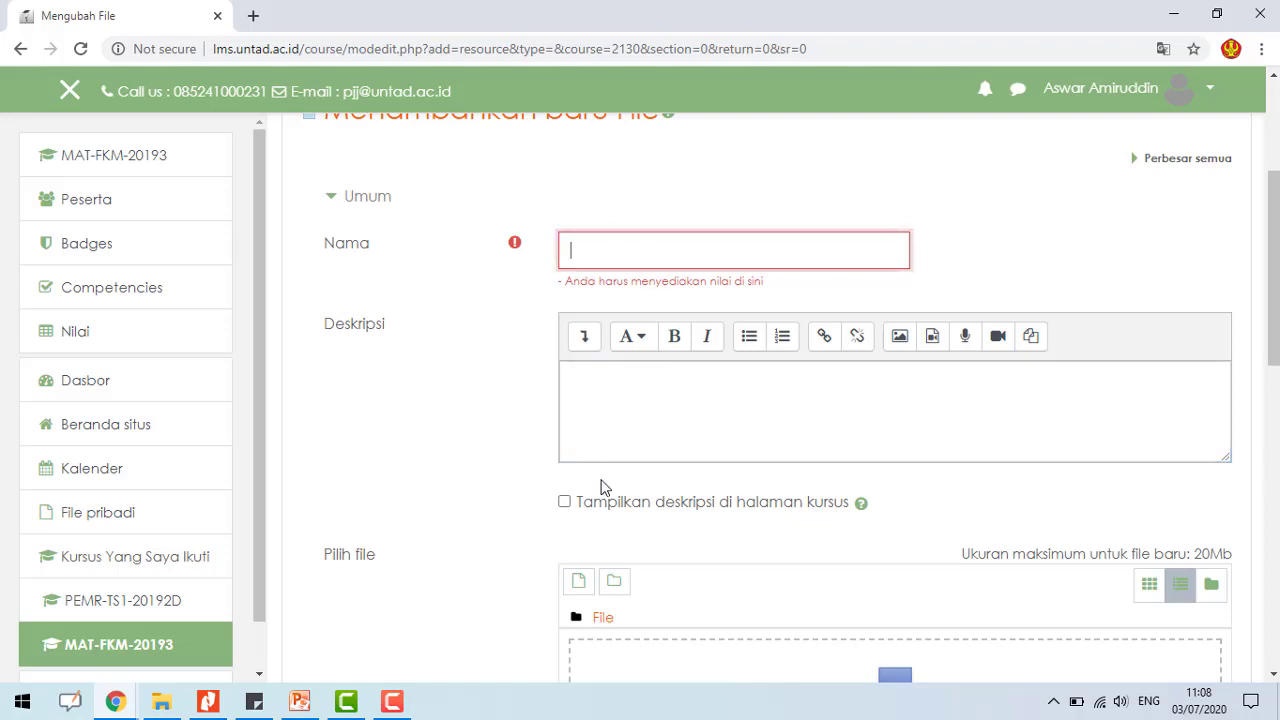
click(563, 505)
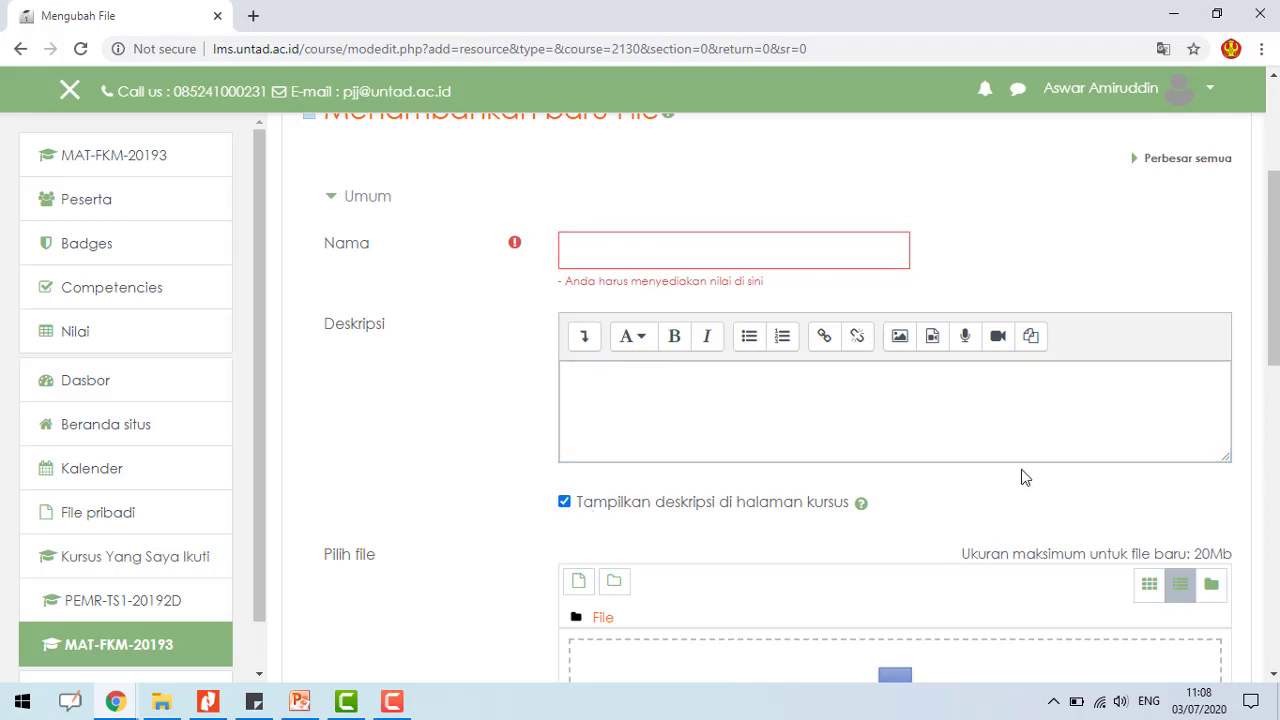
scroll(1025, 477, down, 4)
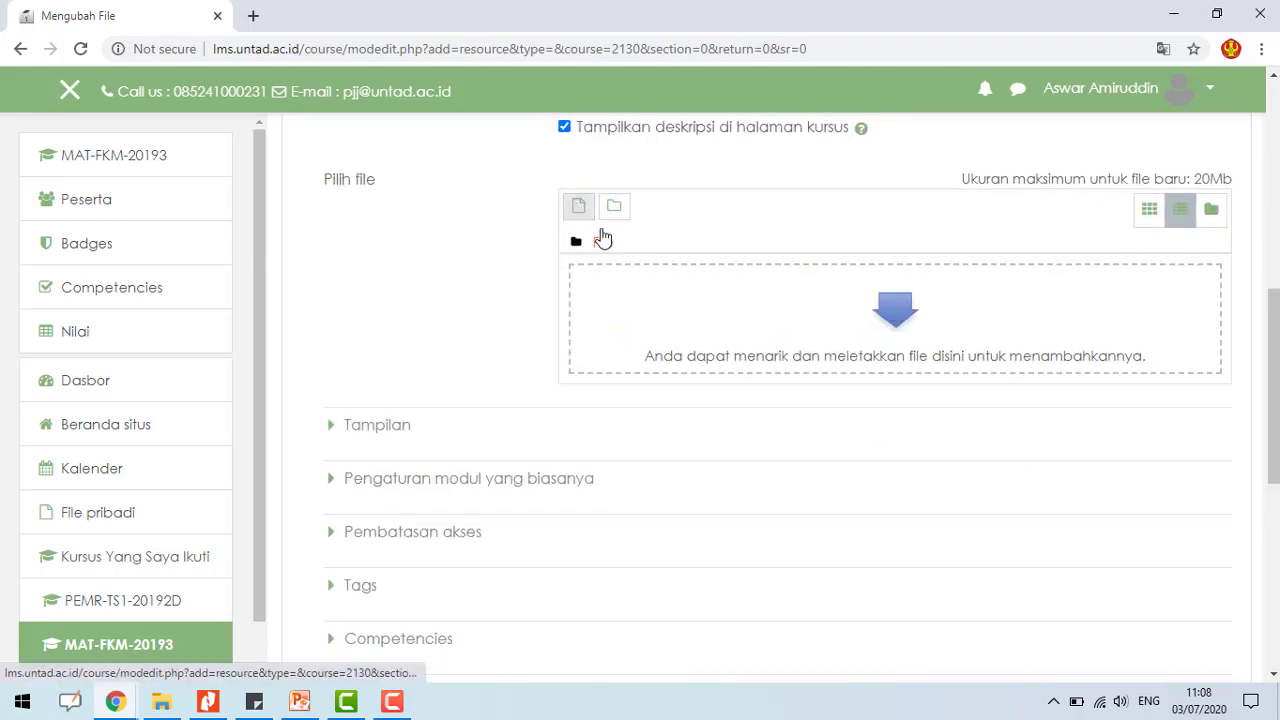
scroll(700, 360, down, 3)
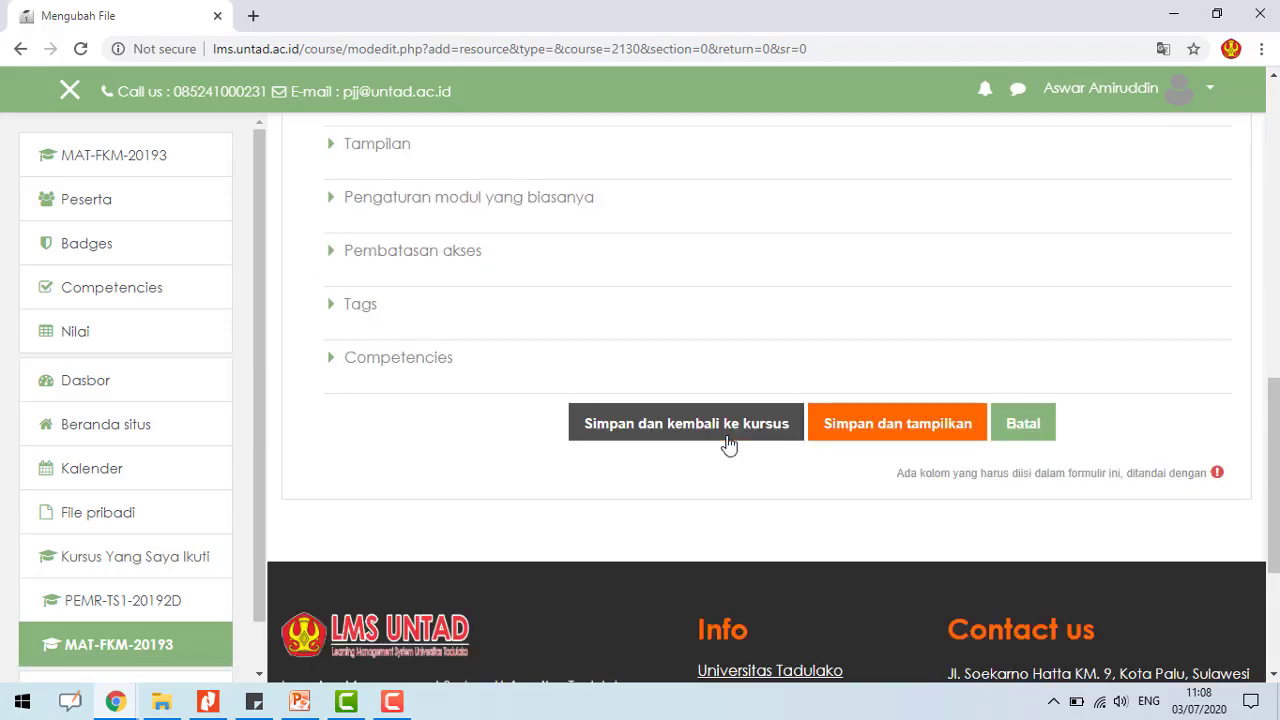
click(1045, 435)
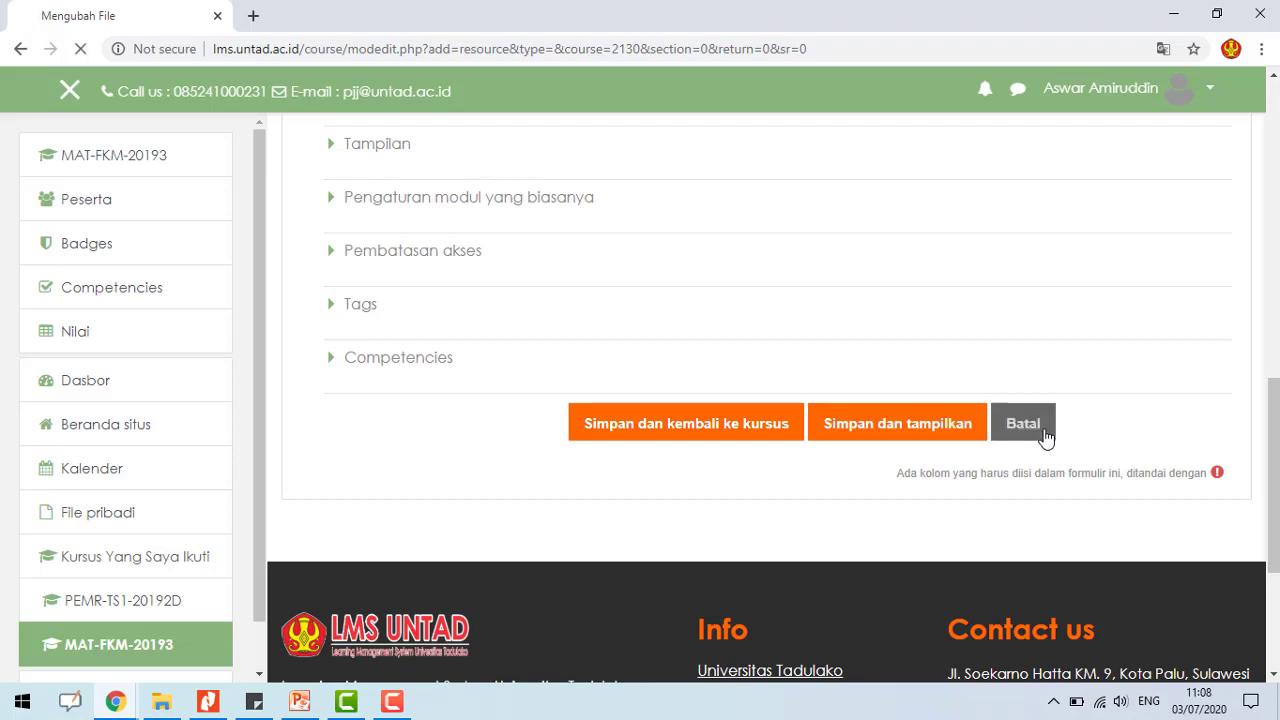
- Open the Topik 1 - Himpunan Bilangan Real section for editing
scroll(1190, 310, down, 8)
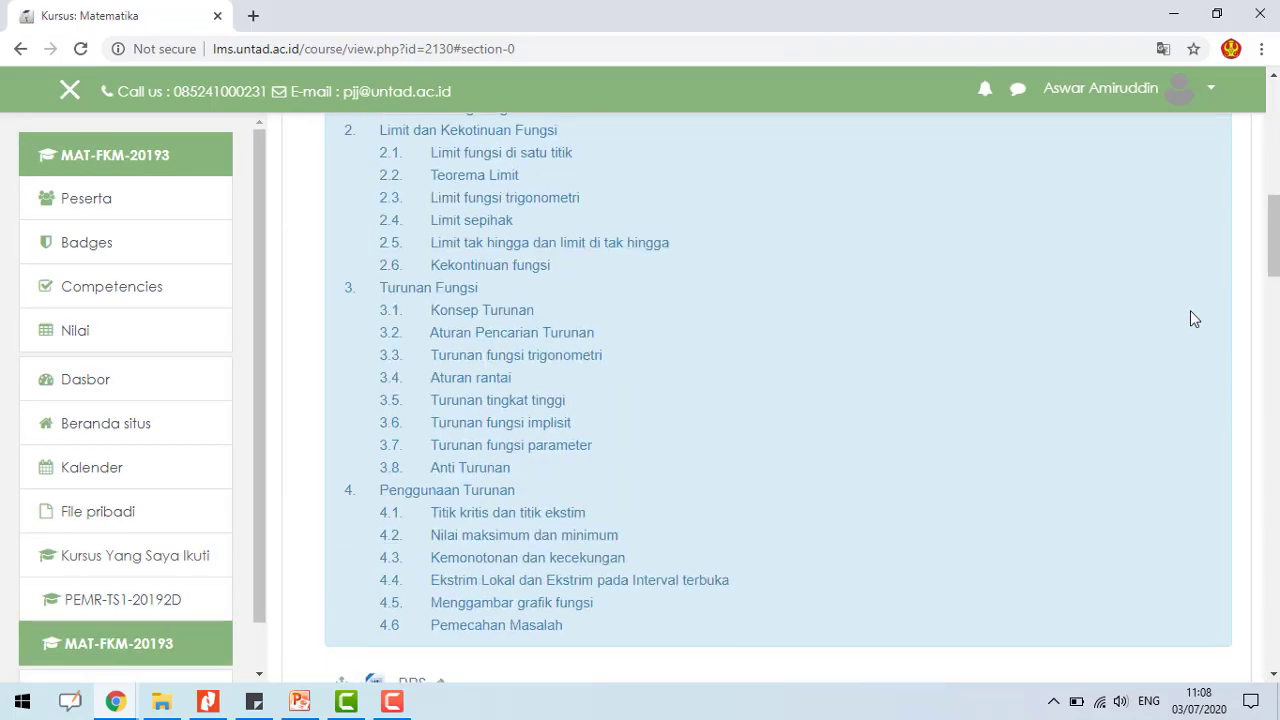
scroll(1190, 318, down, 2)
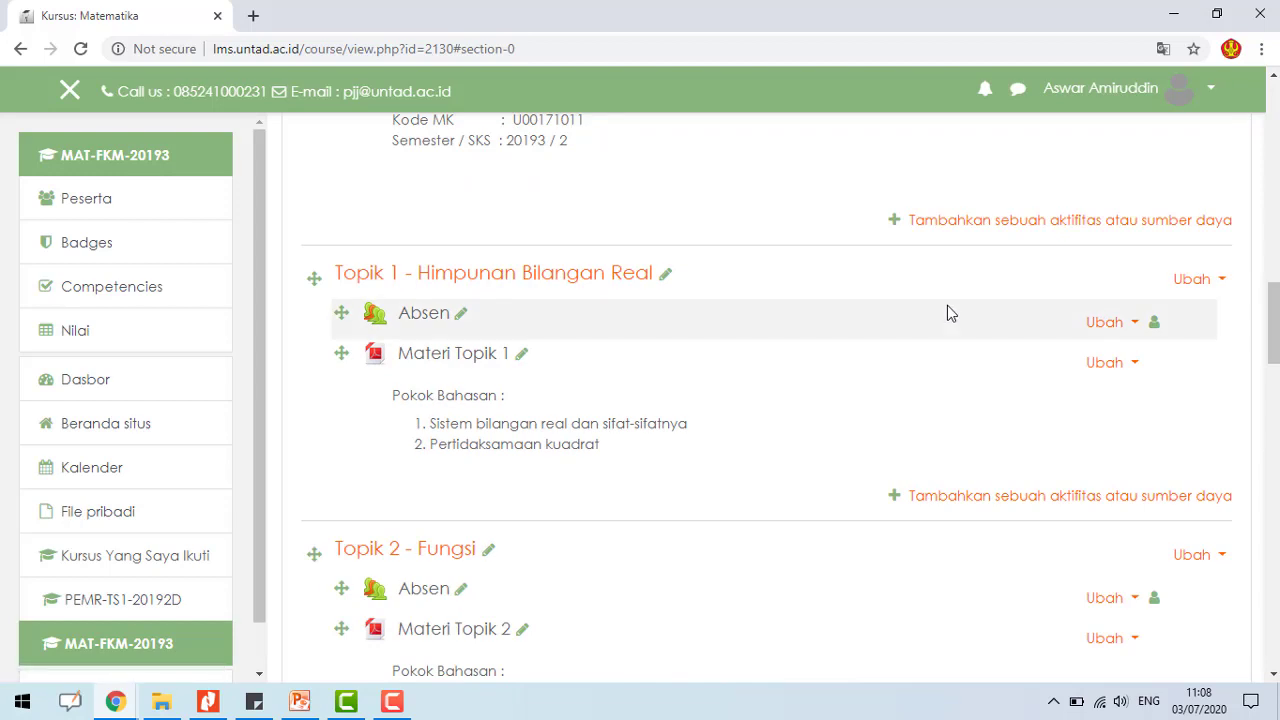
scroll(1273, 320, up, 1)
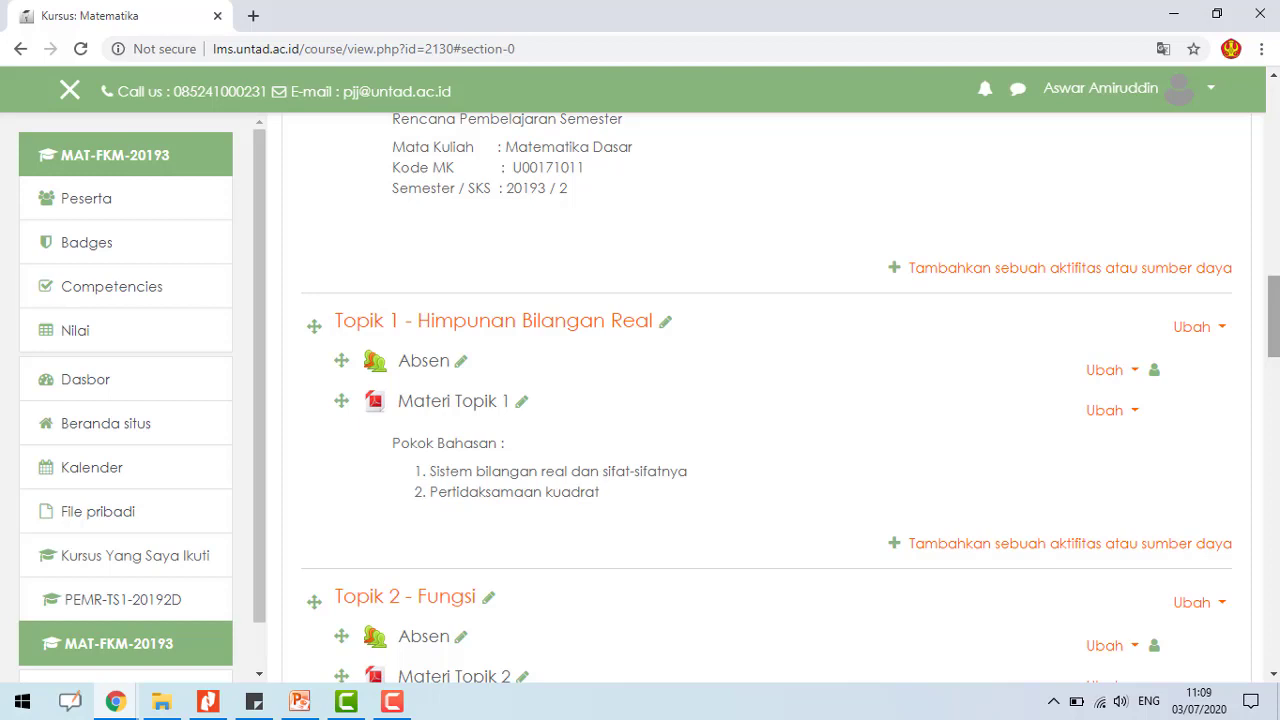
scroll(766, 400, down, 1)
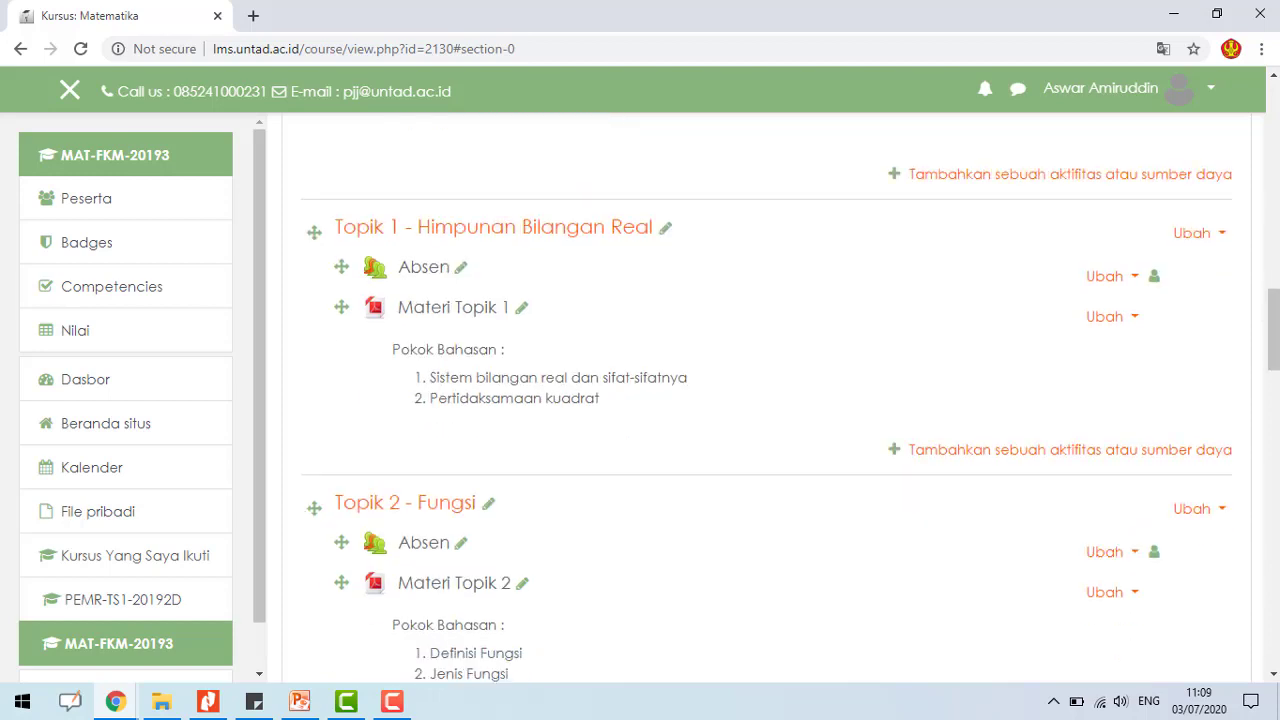
scroll(1208, 478, down, 2)
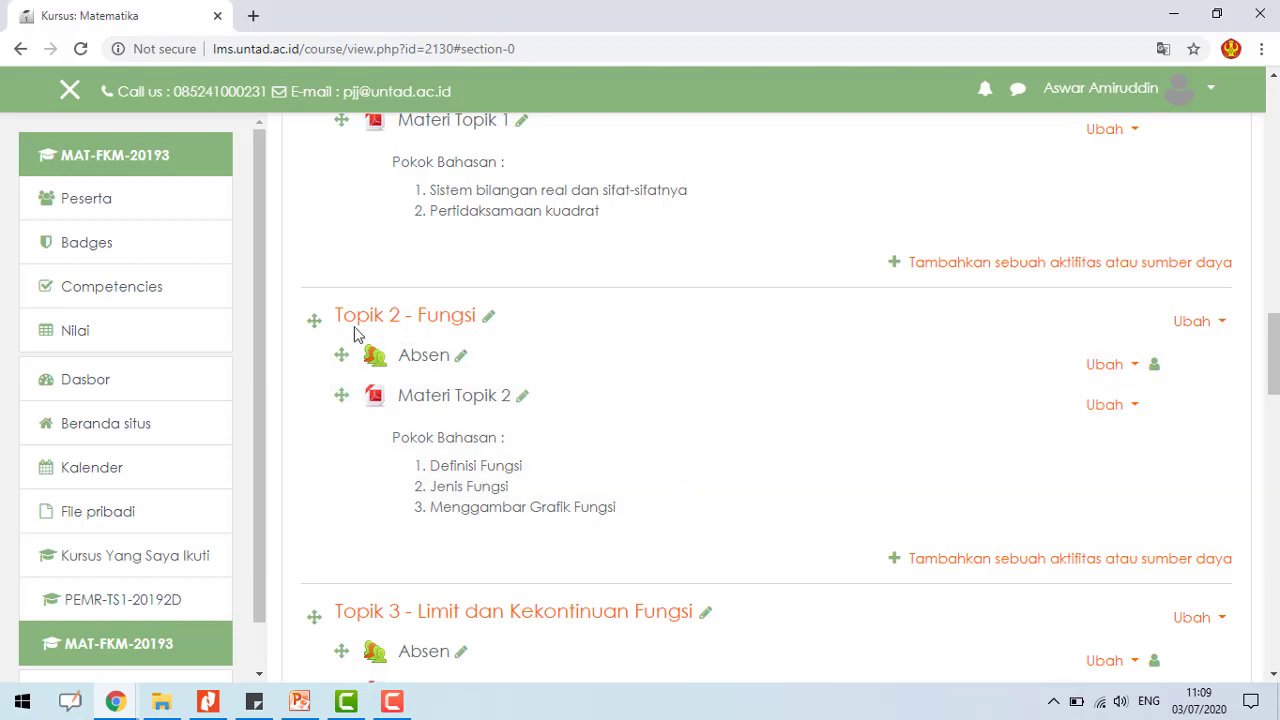
scroll(1015, 483, up, 2)
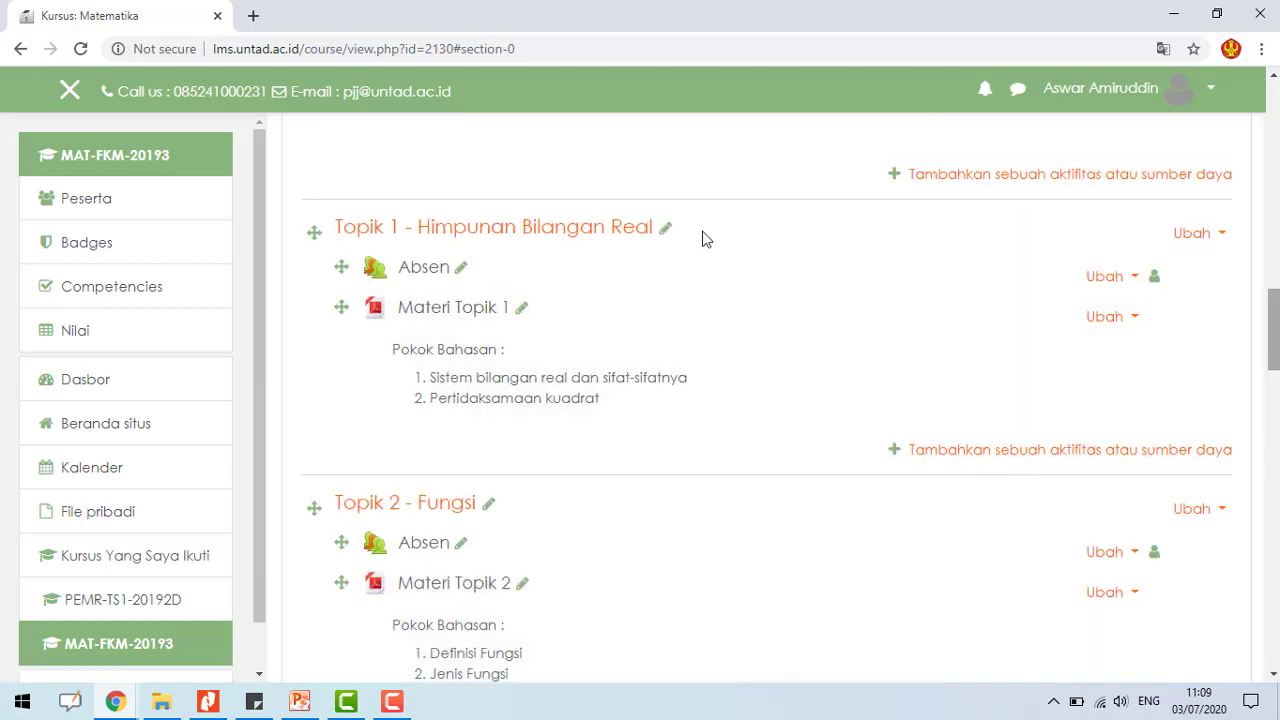
click(1203, 237)
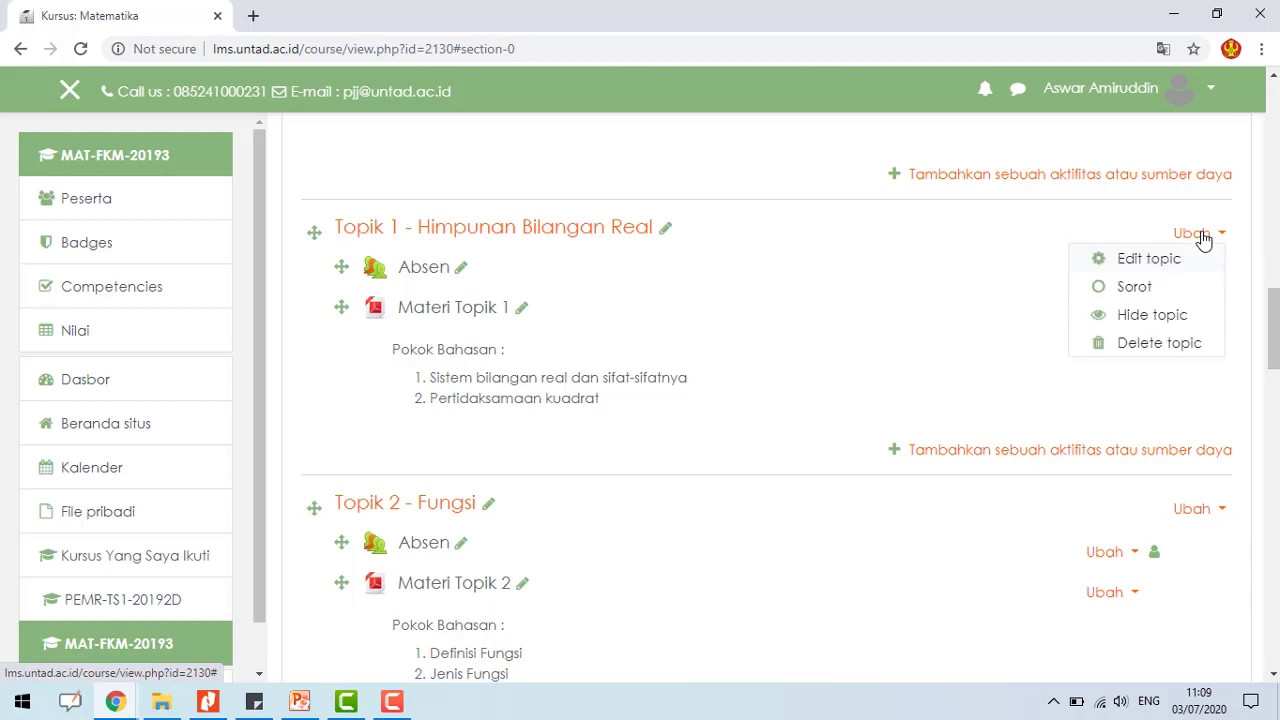
click(1150, 259)
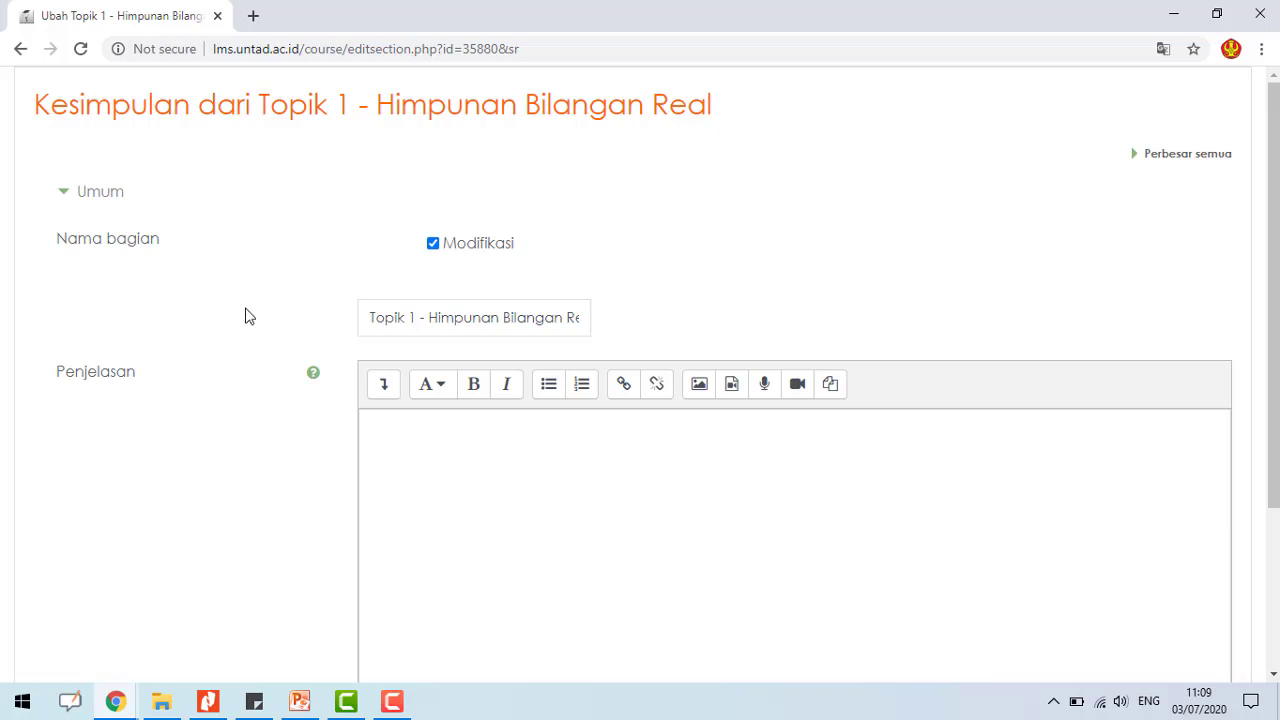
- Switch the Modifikasi option of the Topik 1 section name off and back on, and return to the name field
click(444, 323)
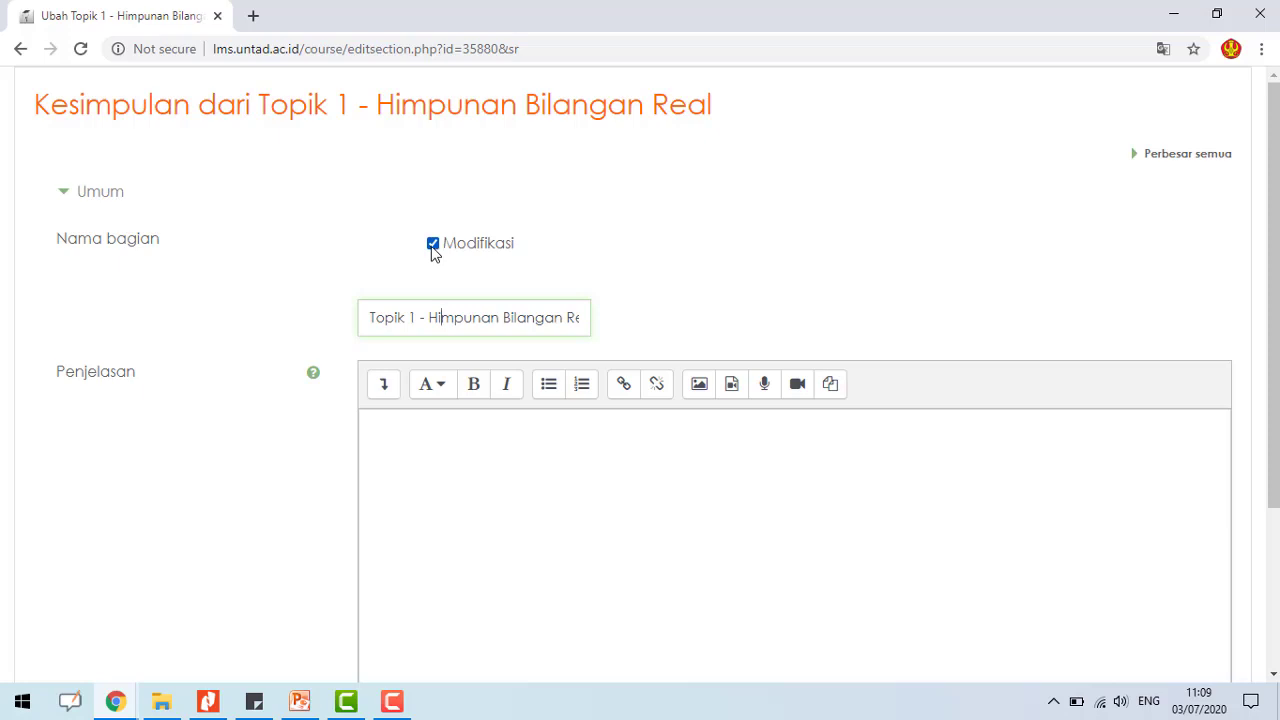
click(433, 246)
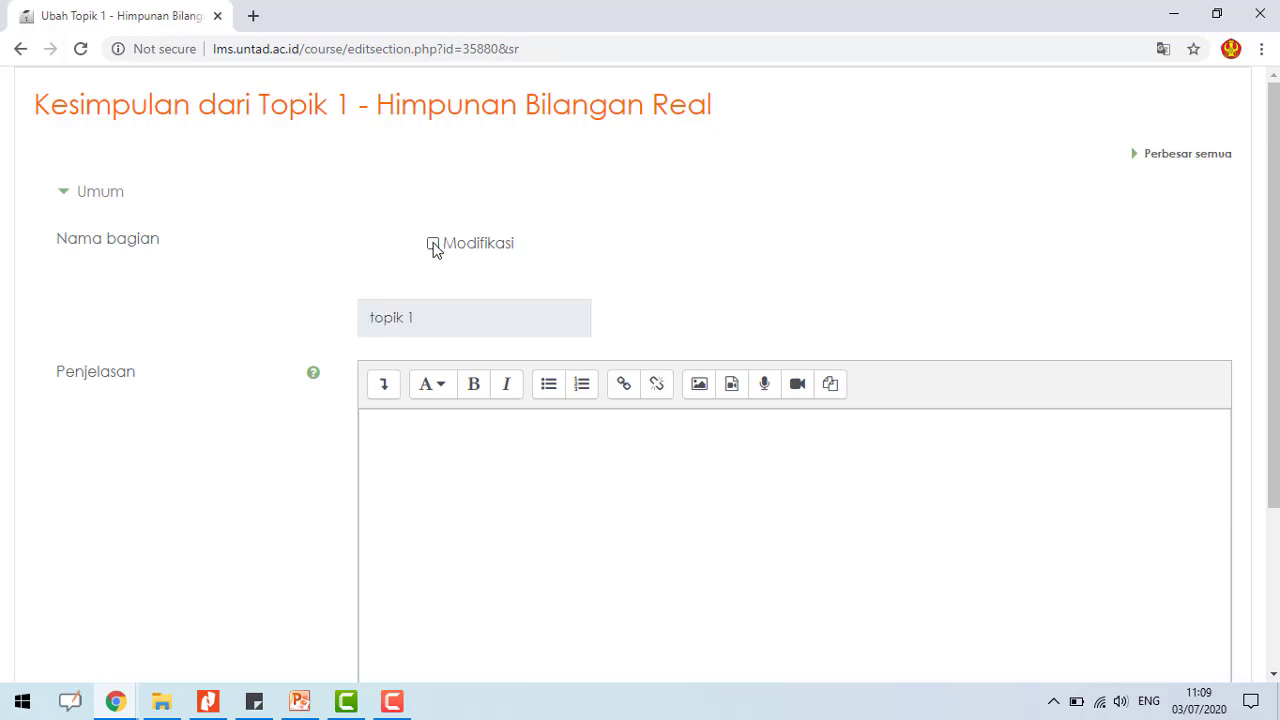
click(433, 246)
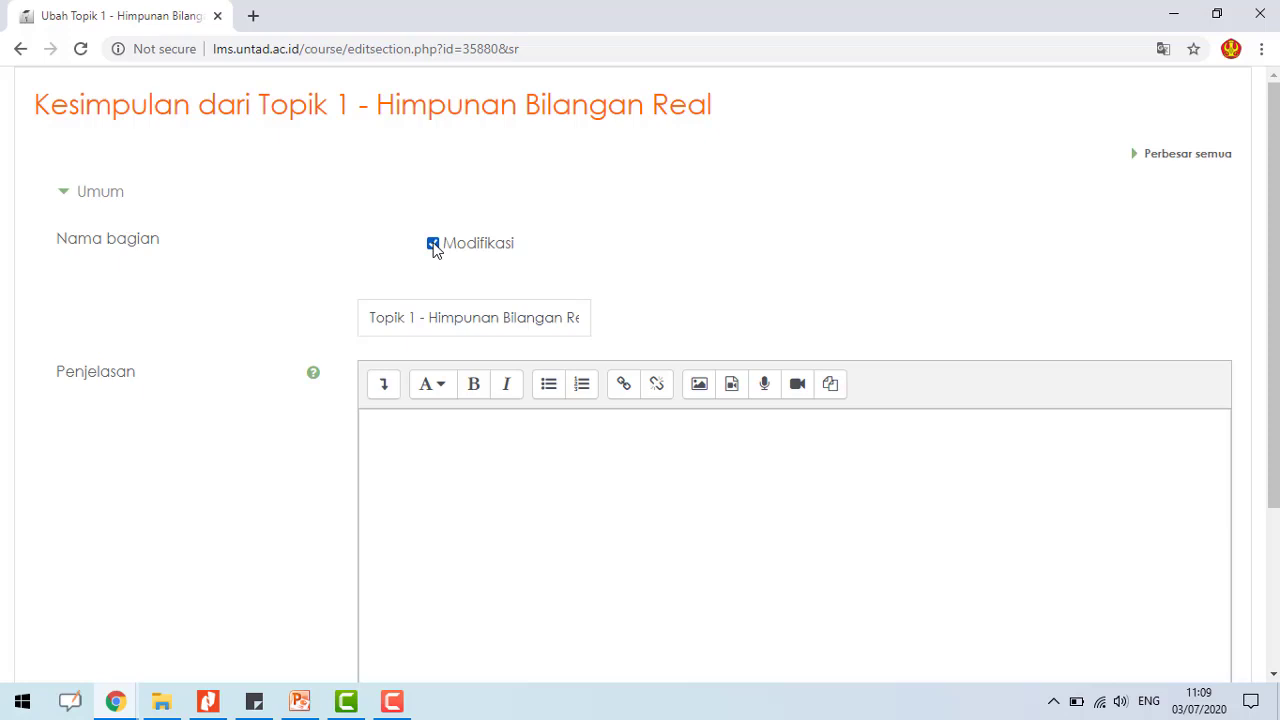
click(458, 320)
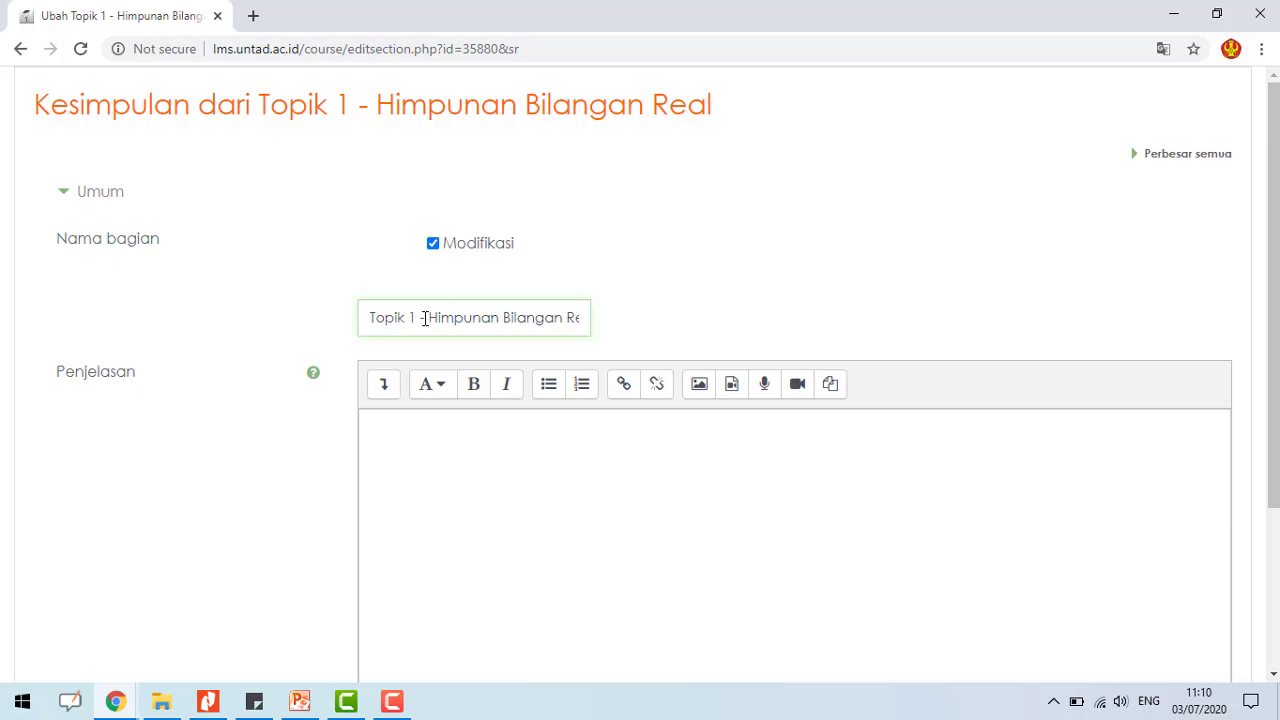
- Switch to File Explorer and open R P S. M.K. Matematika Dasar (MKSD).doc from the Matematika dasar folder inside 2. Matematika
click(161, 701)
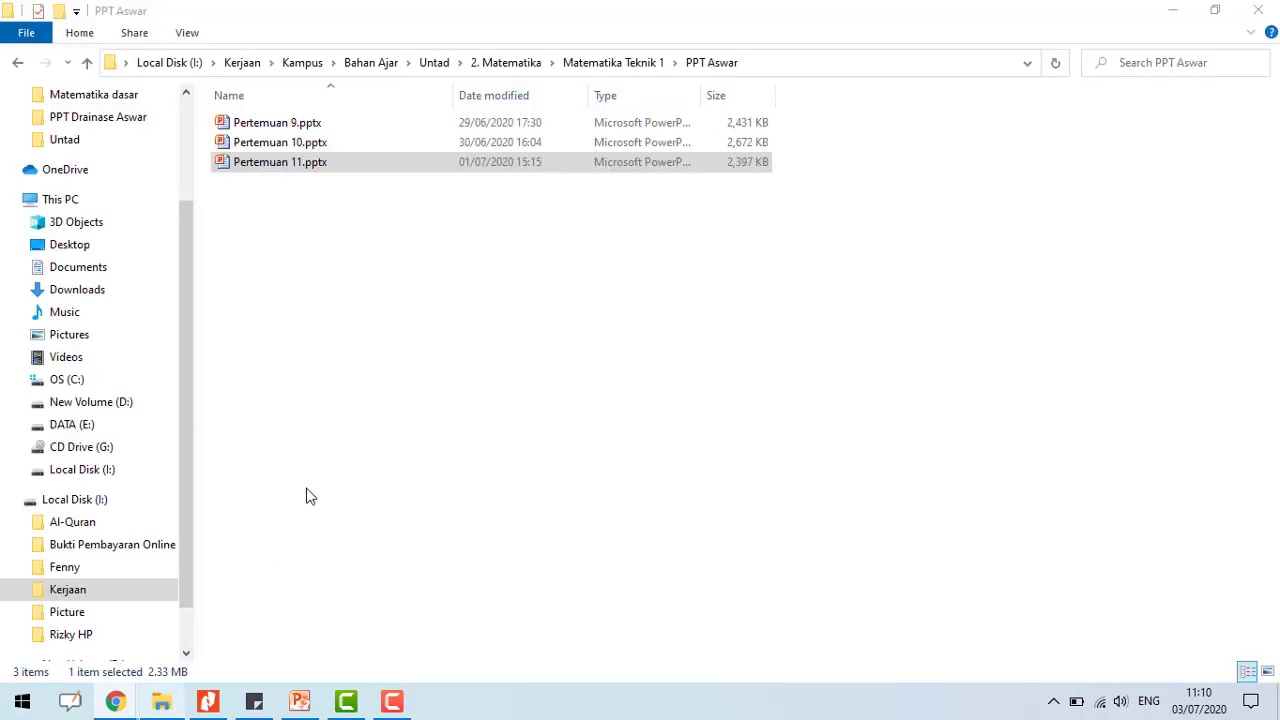
click(500, 63)
scroll(463, 266, down, 3)
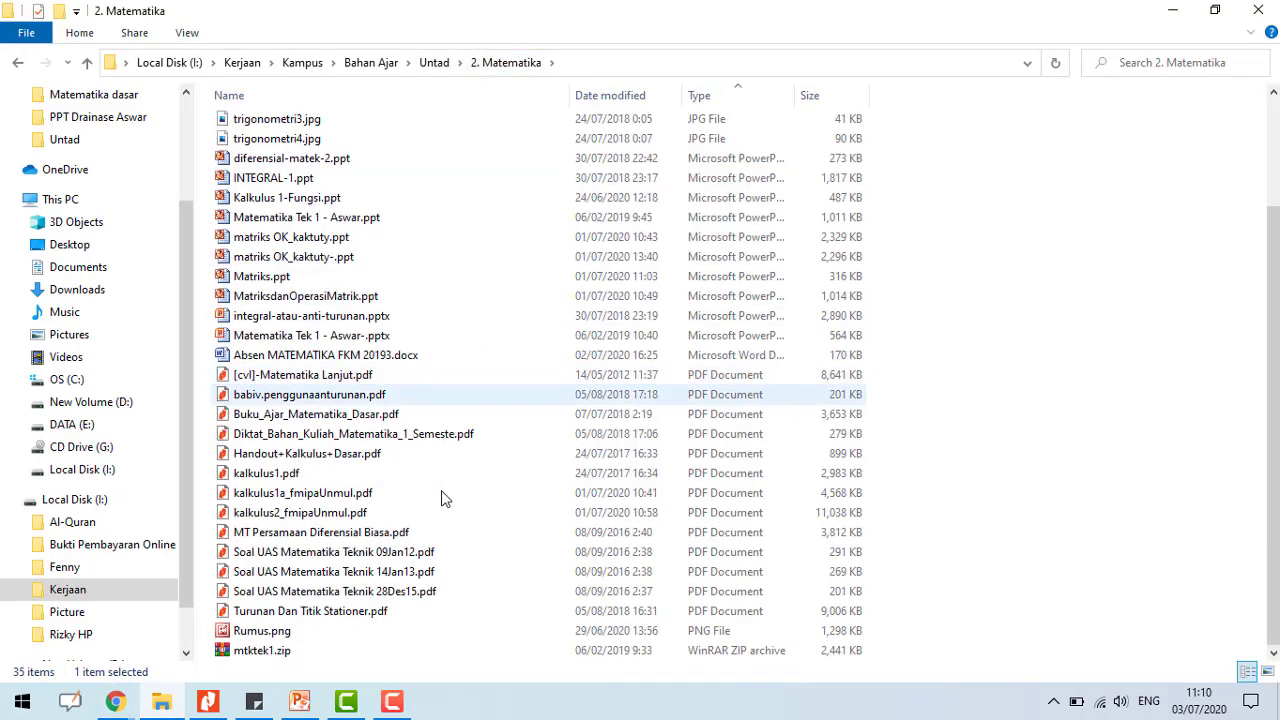
scroll(320, 397, up, 6)
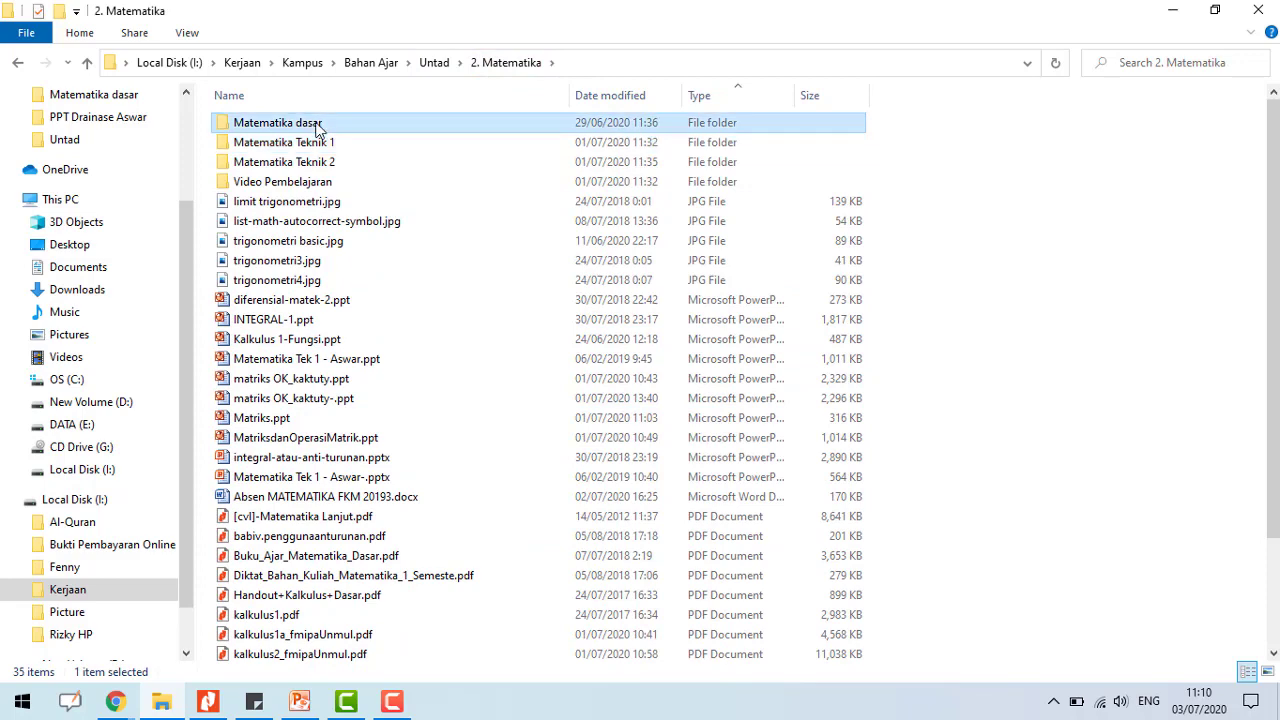
double_click(320, 122)
scroll(437, 453, down, 5)
double_click(338, 280)
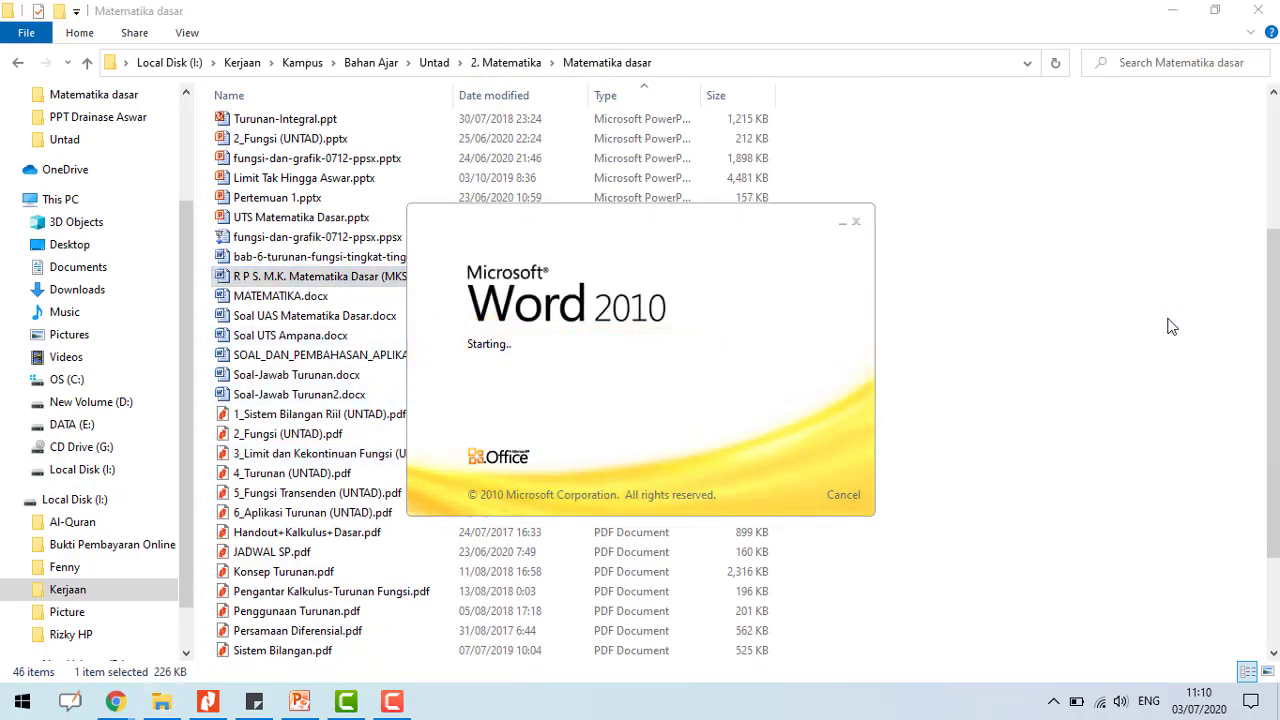
- Examine the RPS weekly plan table, highlighting the Materi Pembelajaran for weeks 1 and 2 and the Sub-CP-MK for week 1
scroll(1120, 370, down, 10)
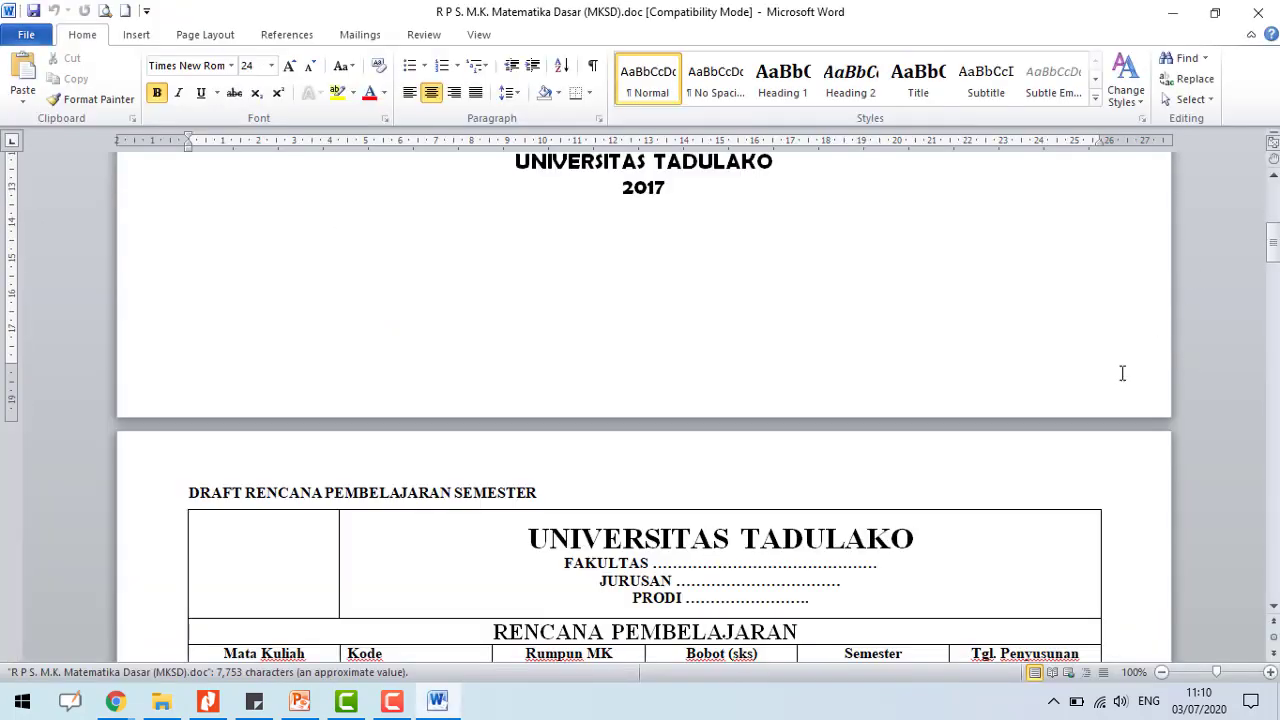
scroll(1118, 368, down, 8)
scroll(1118, 371, down, 10)
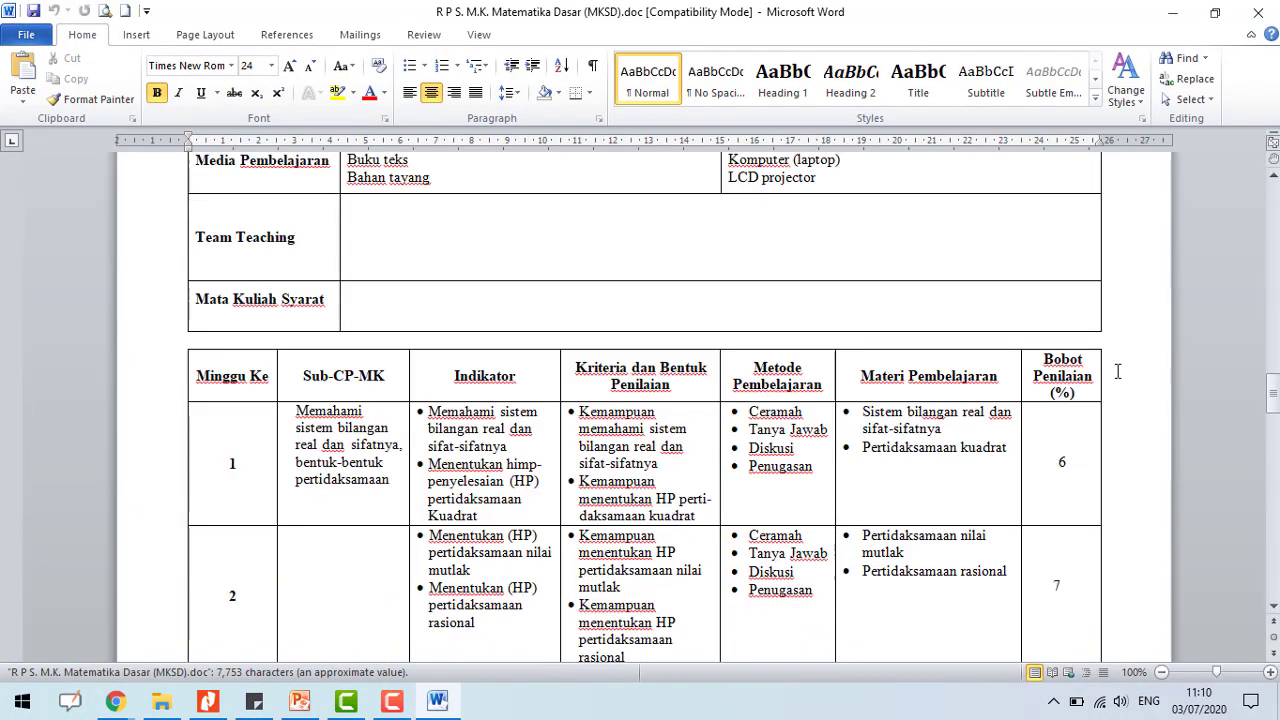
drag(866, 371, 950, 412)
scroll(873, 444, down, 1)
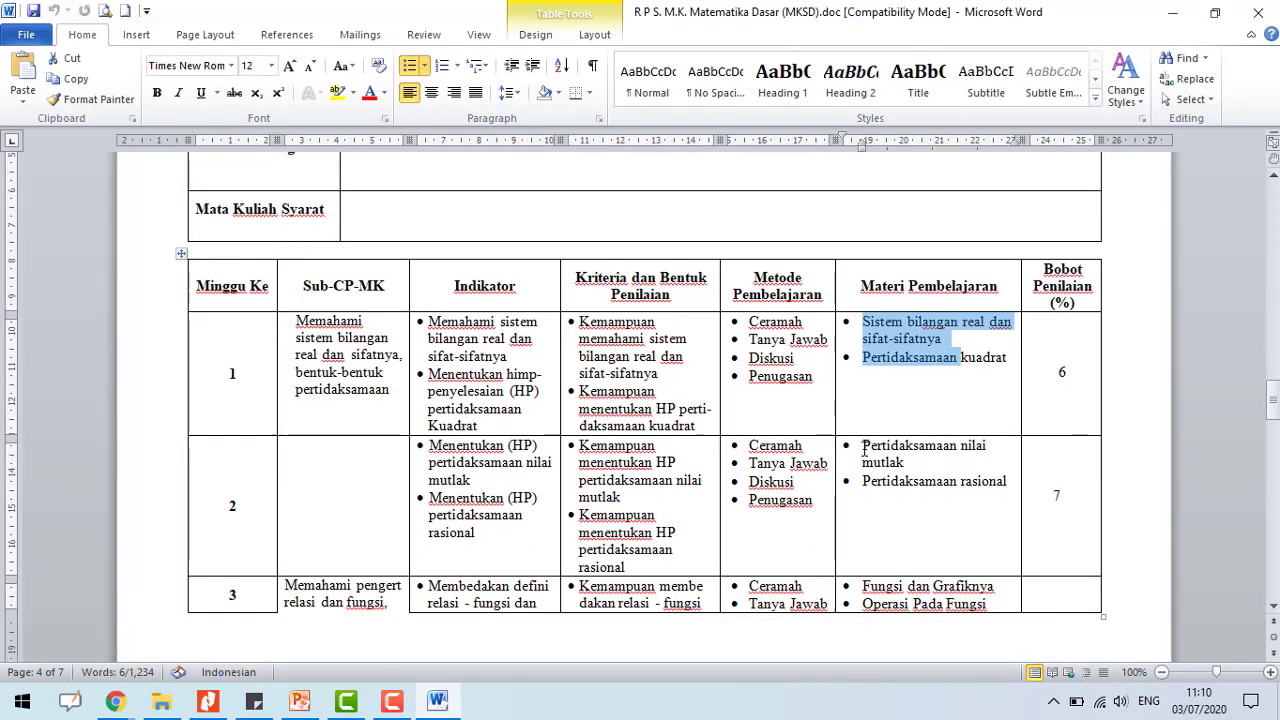
drag(862, 446, 1055, 464)
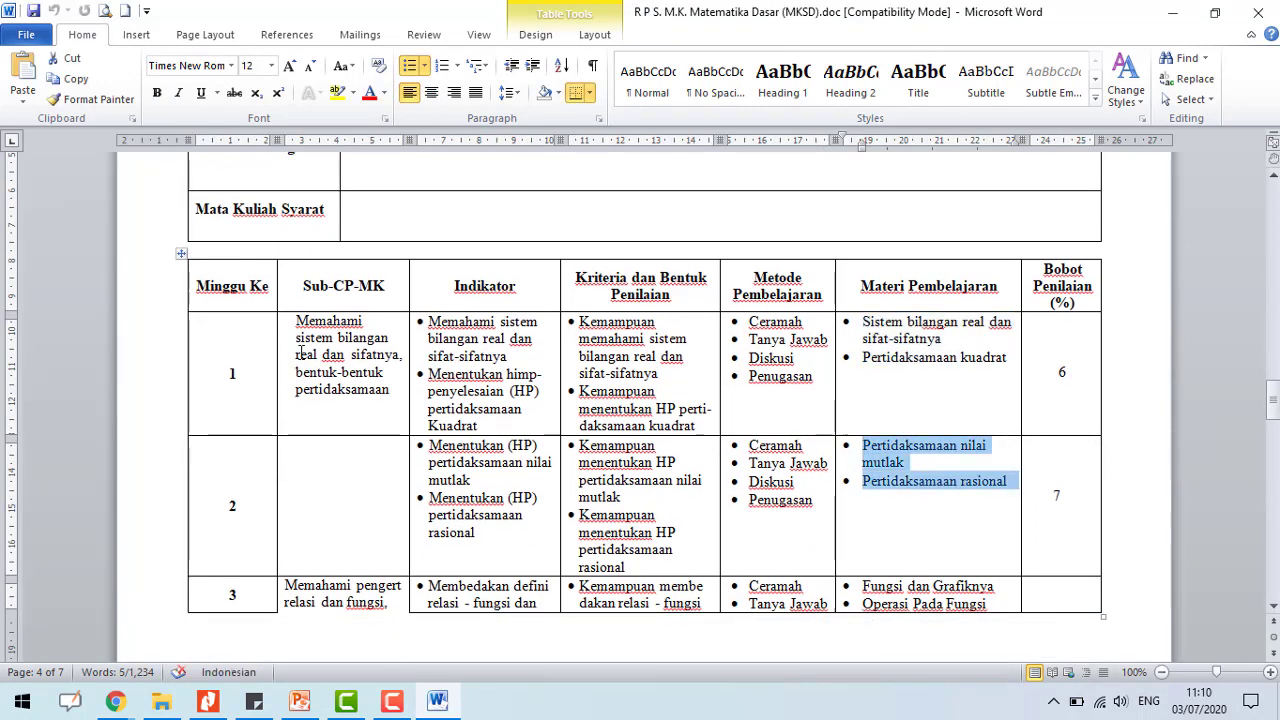
drag(296, 337, 342, 373)
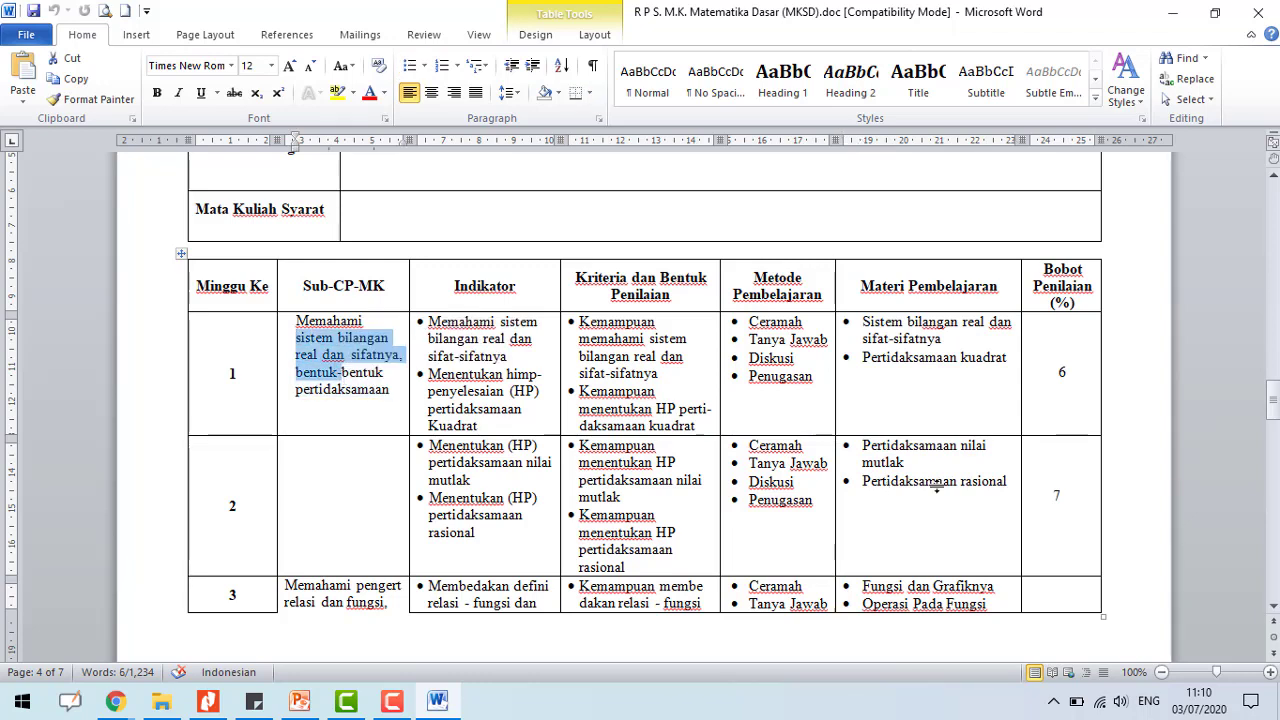
scroll(342, 373, down, 2)
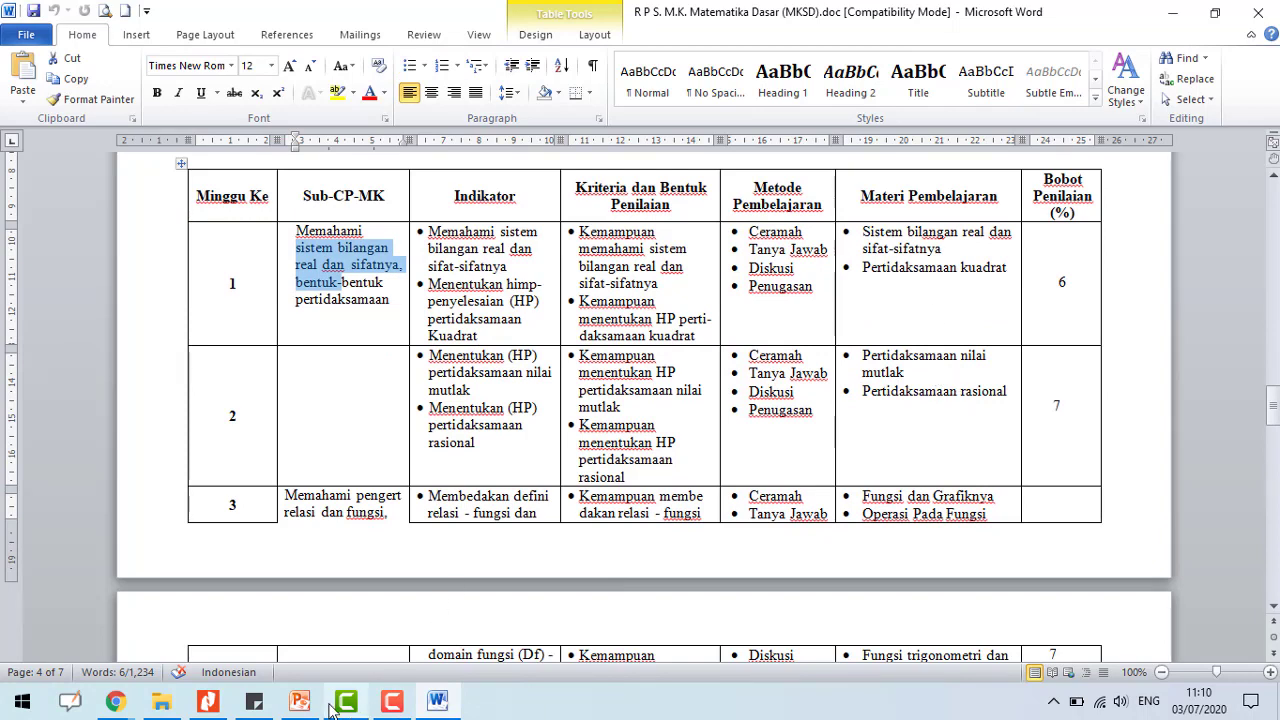
- Switch back to the Topik 1 section form in Chrome and leave it without saving changes
click(115, 701)
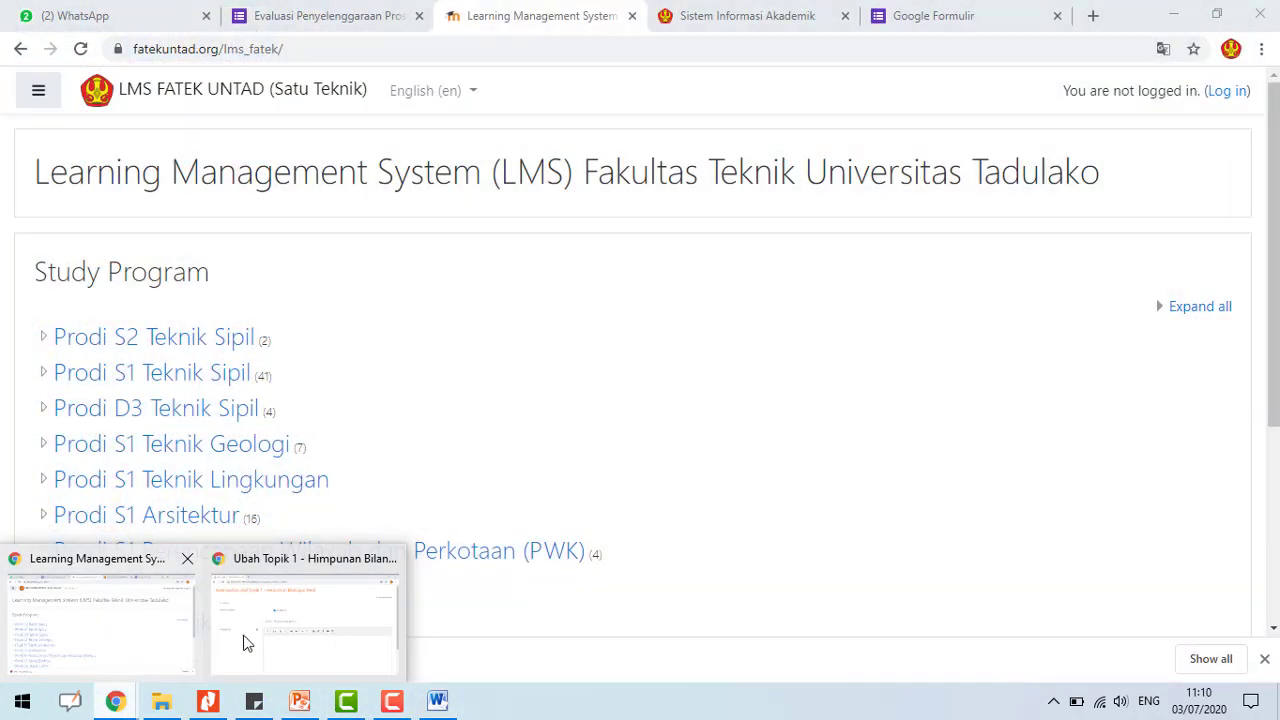
click(250, 632)
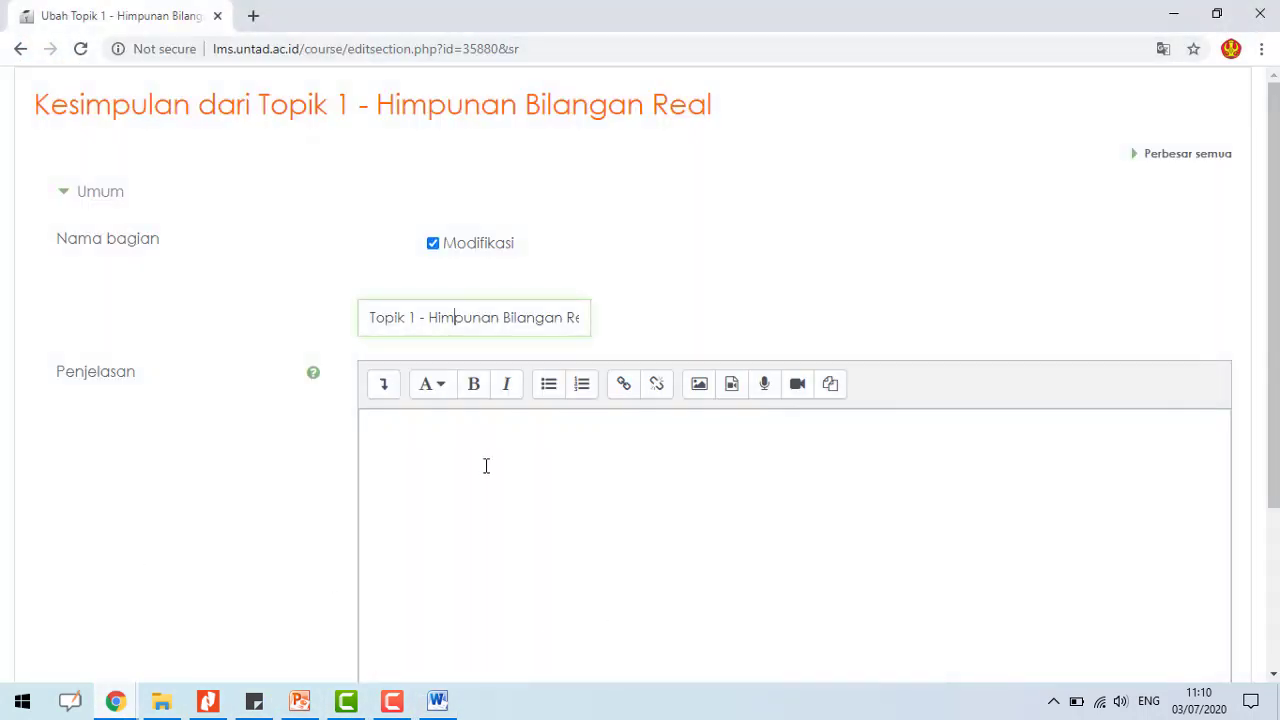
scroll(486, 466, down, 2)
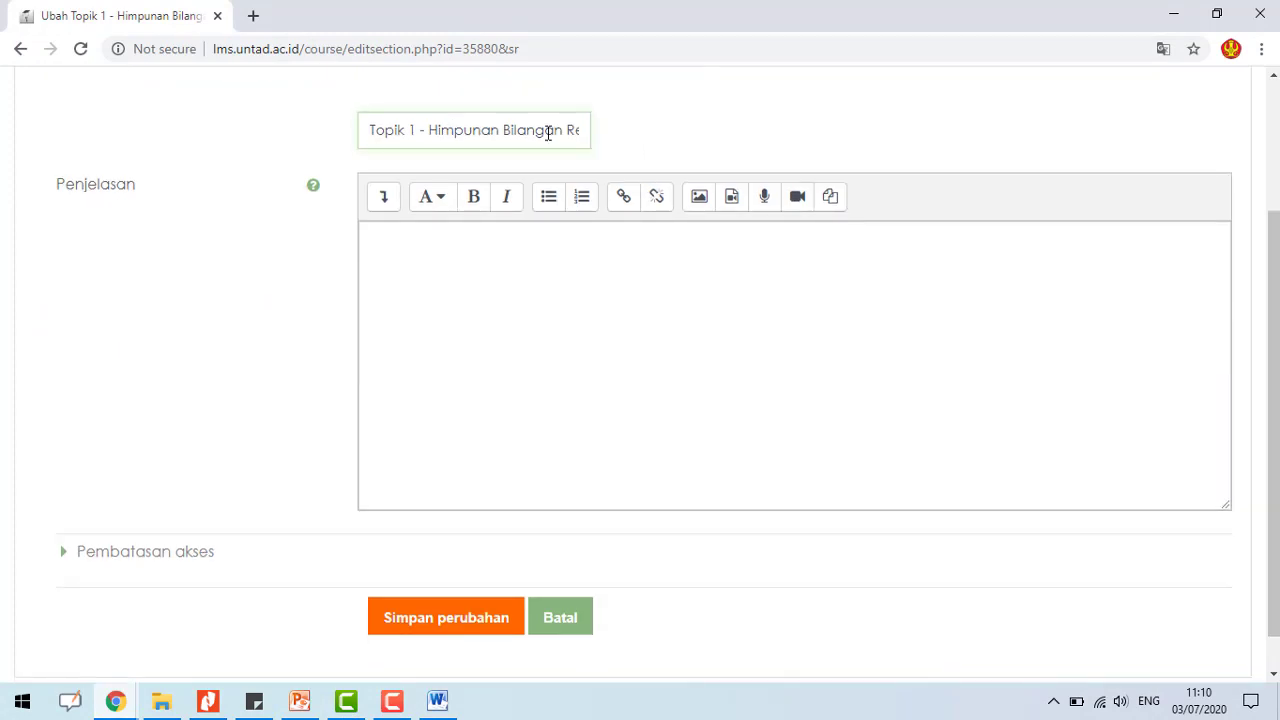
click(496, 247)
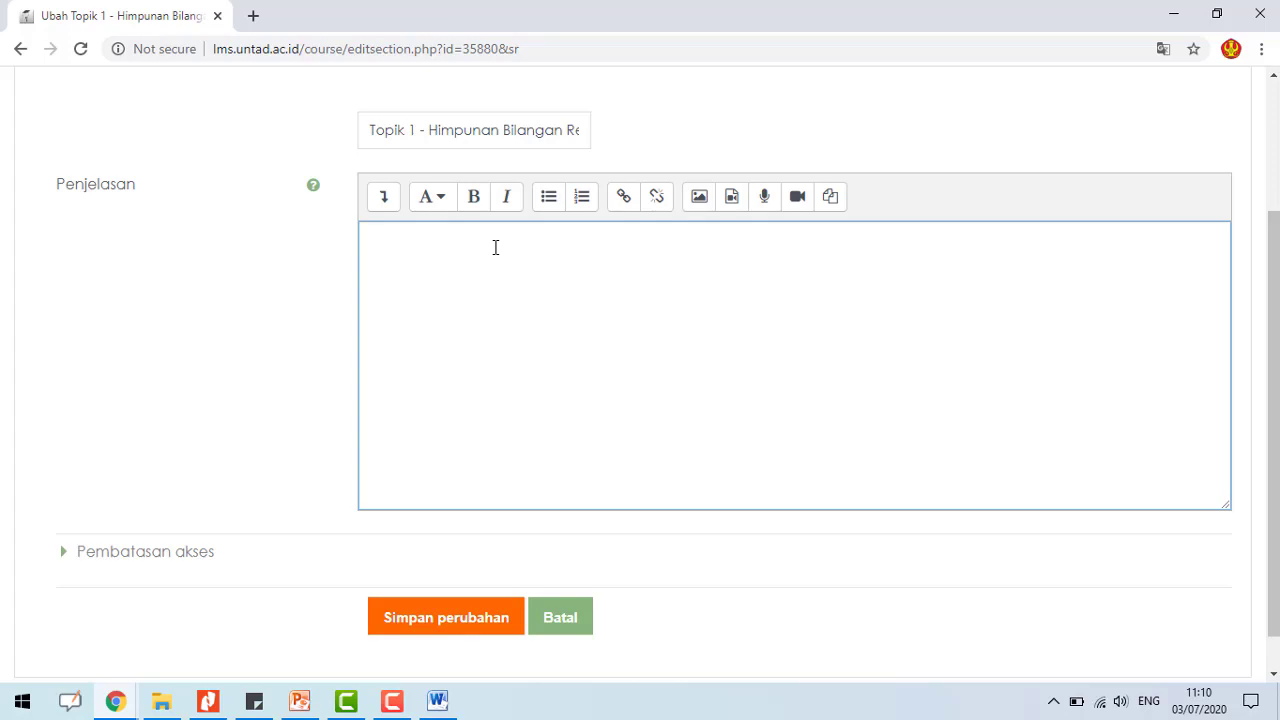
click(490, 620)
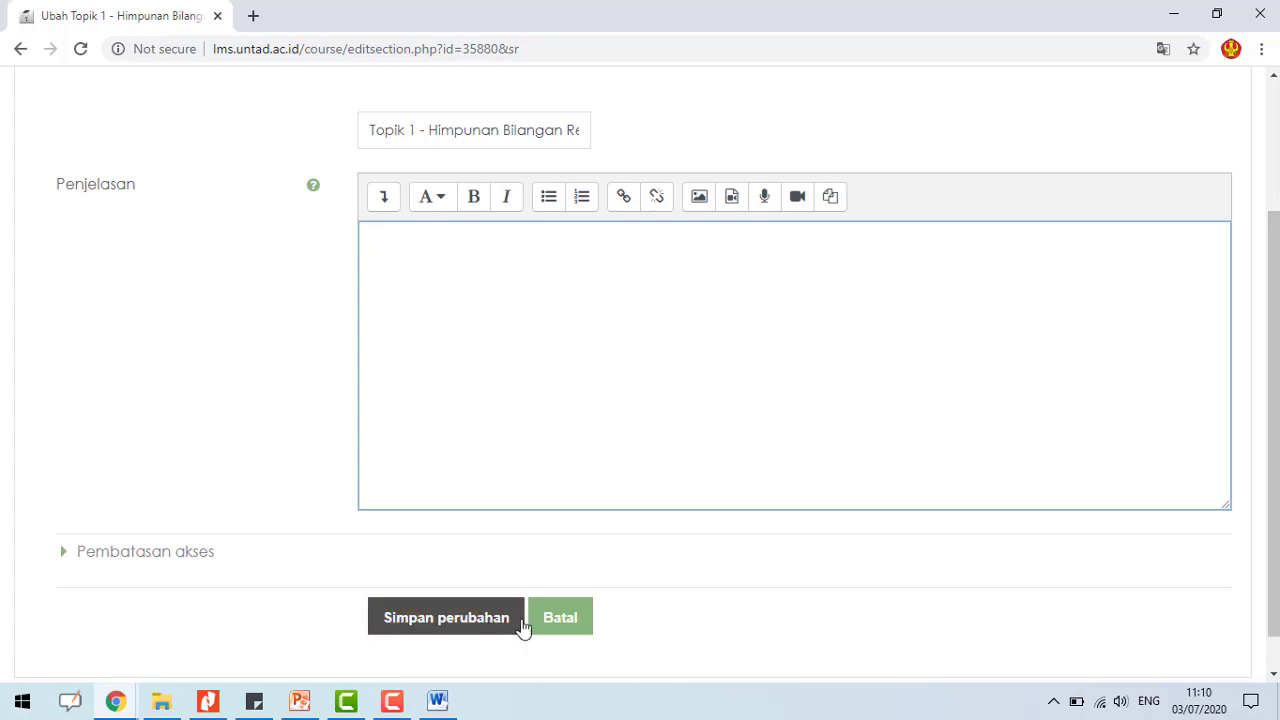
click(563, 630)
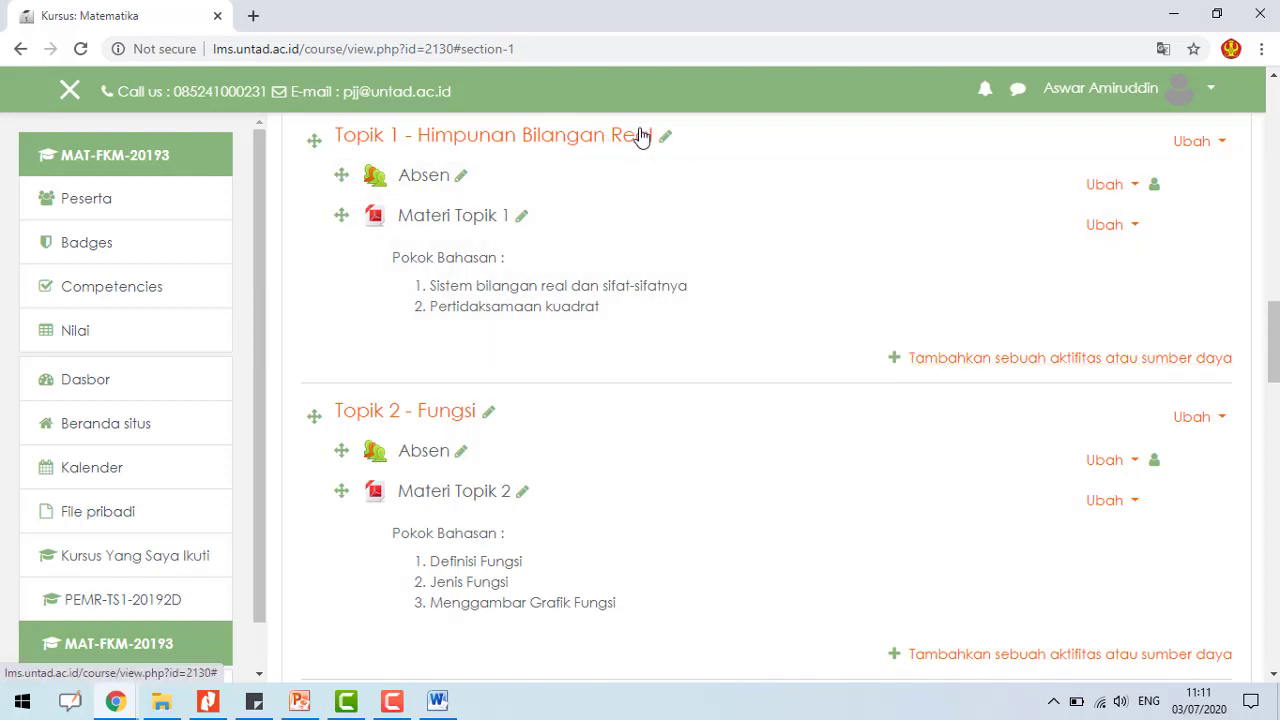
- Review the edit options of Topik 1 and the list of activities and resources, including the Attendance description, without adding anything
click(1210, 151)
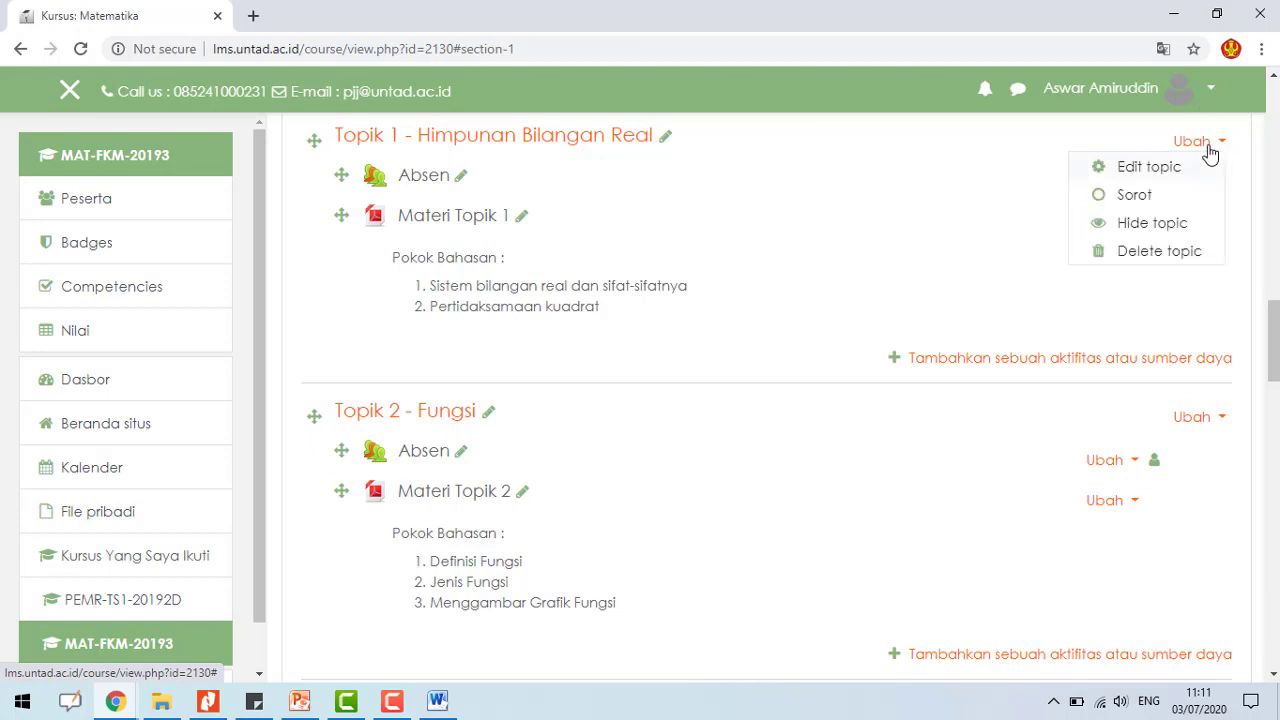
click(321, 368)
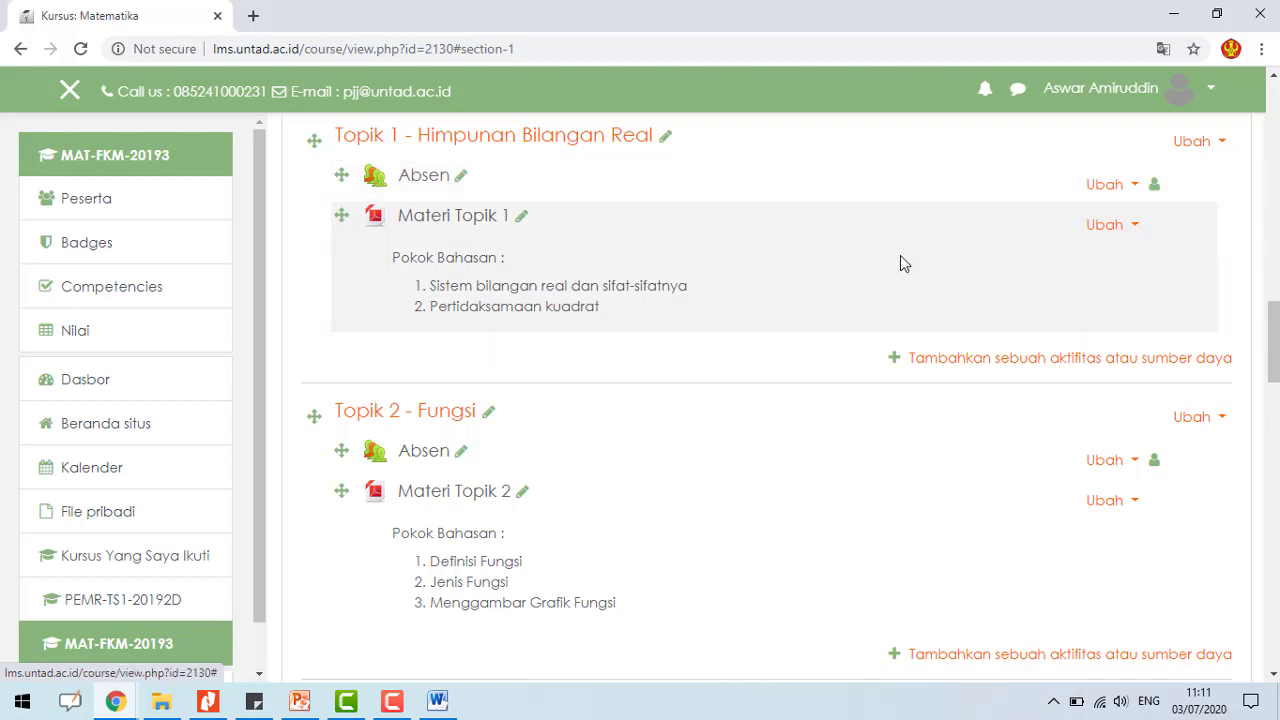
click(900, 360)
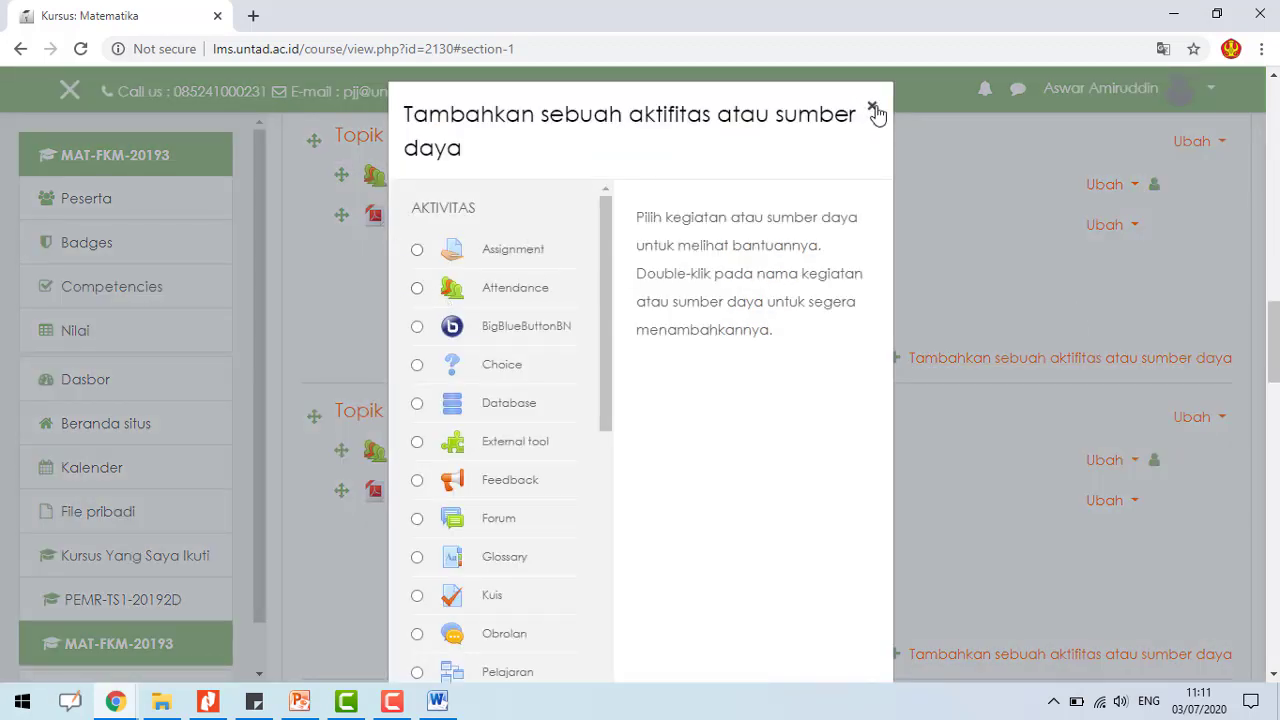
click(418, 288)
scroll(604, 280, down, 3)
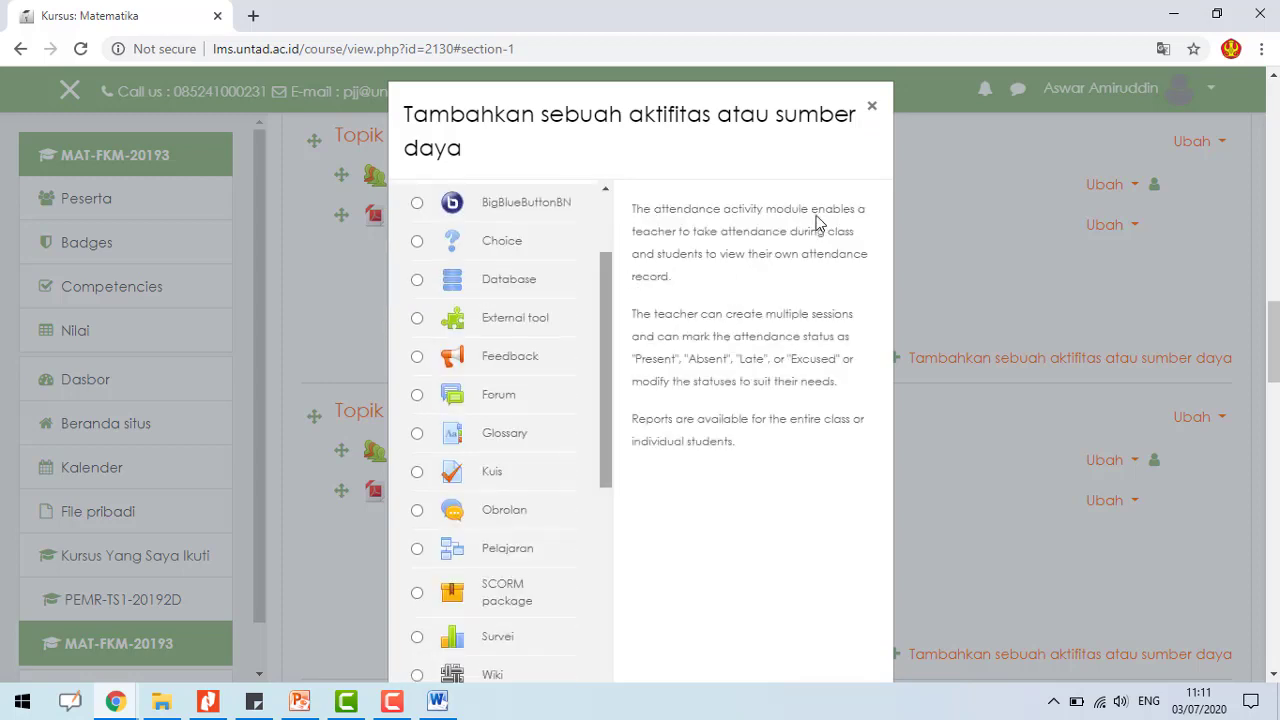
scroll(831, 297, down, 3)
scroll(779, 288, up, 2)
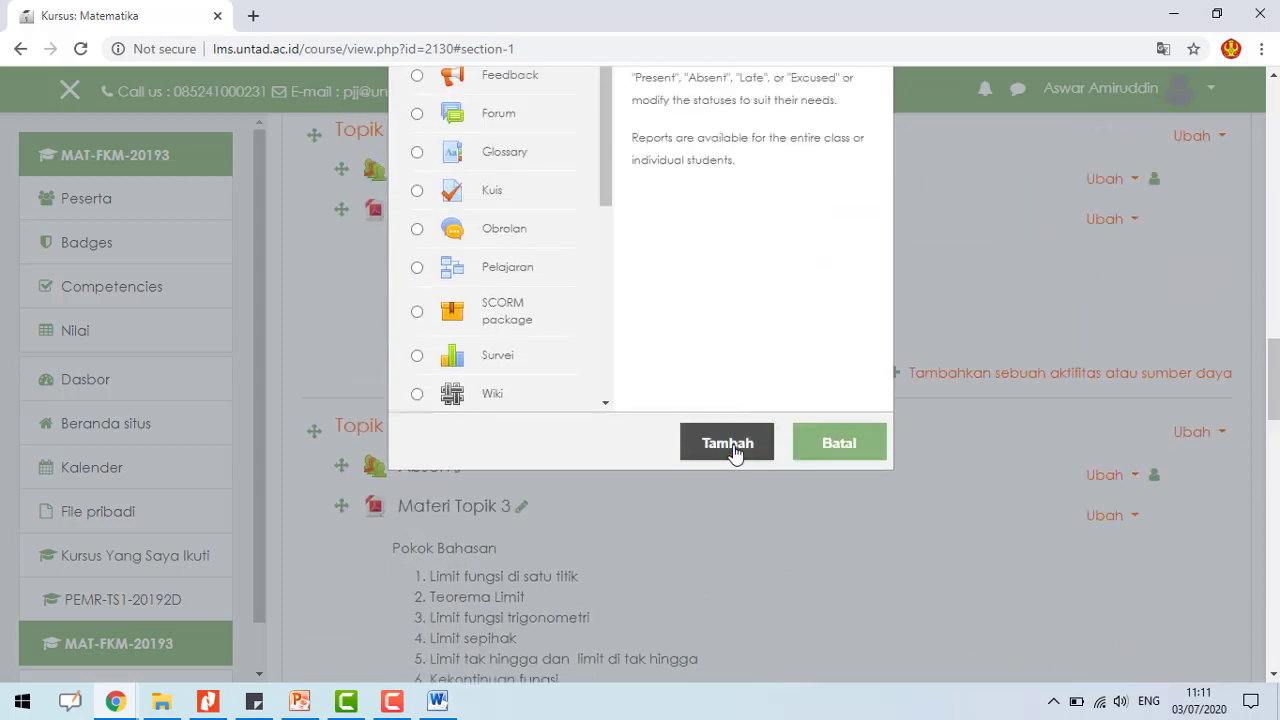
scroll(790, 565, down, 3)
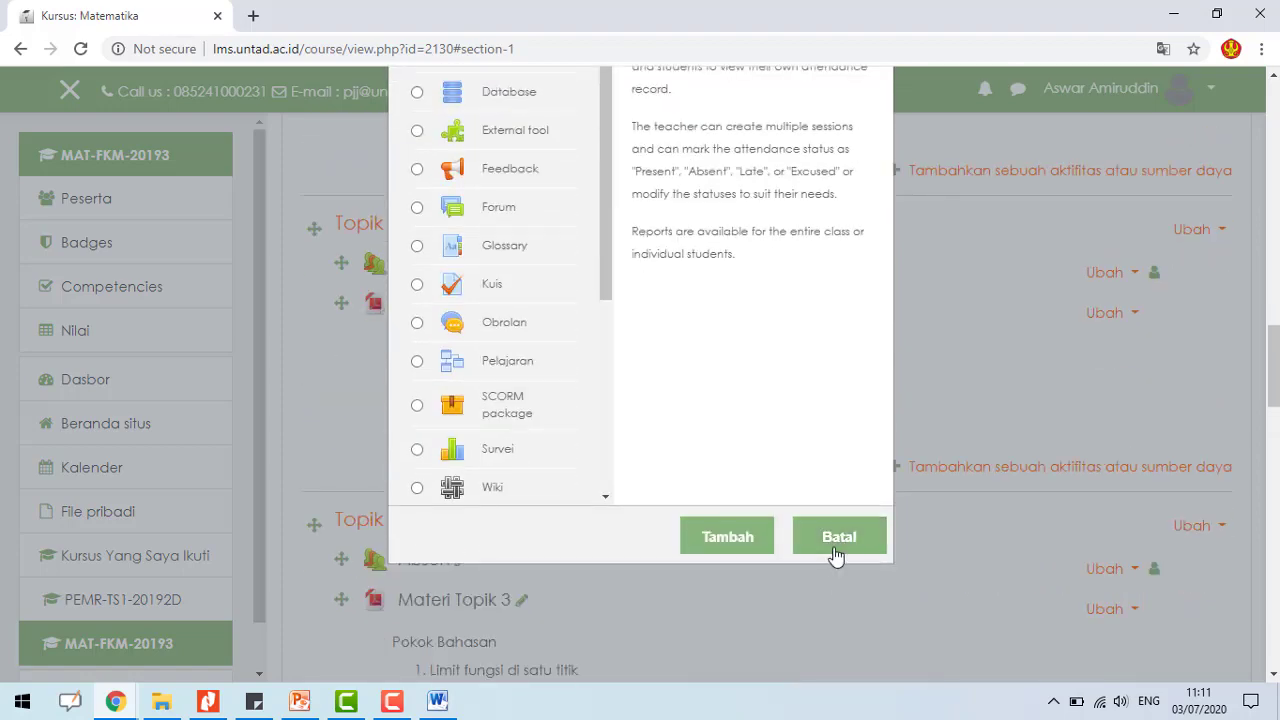
scroll(780, 500, up, 3)
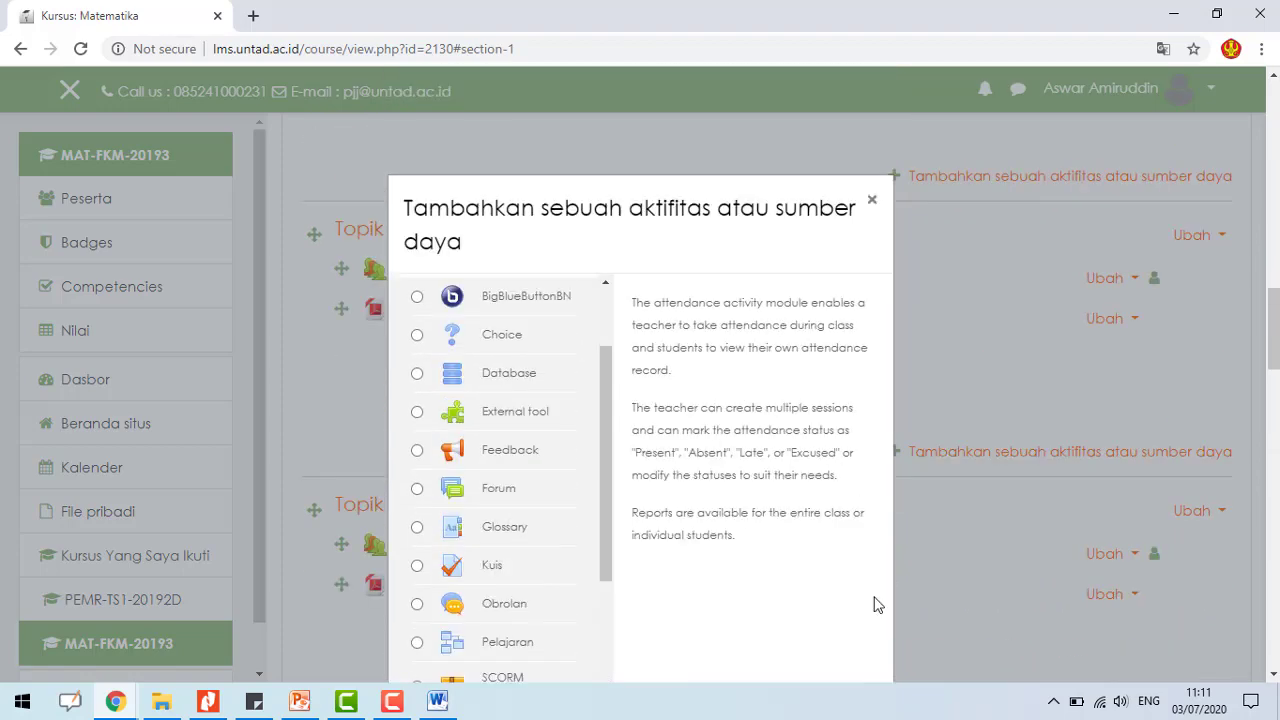
scroll(877, 603, down, 3)
click(843, 628)
- Rename the topik 4 section as "Topik 4 - Turunan" directly on the course page
scroll(949, 477, down, 7)
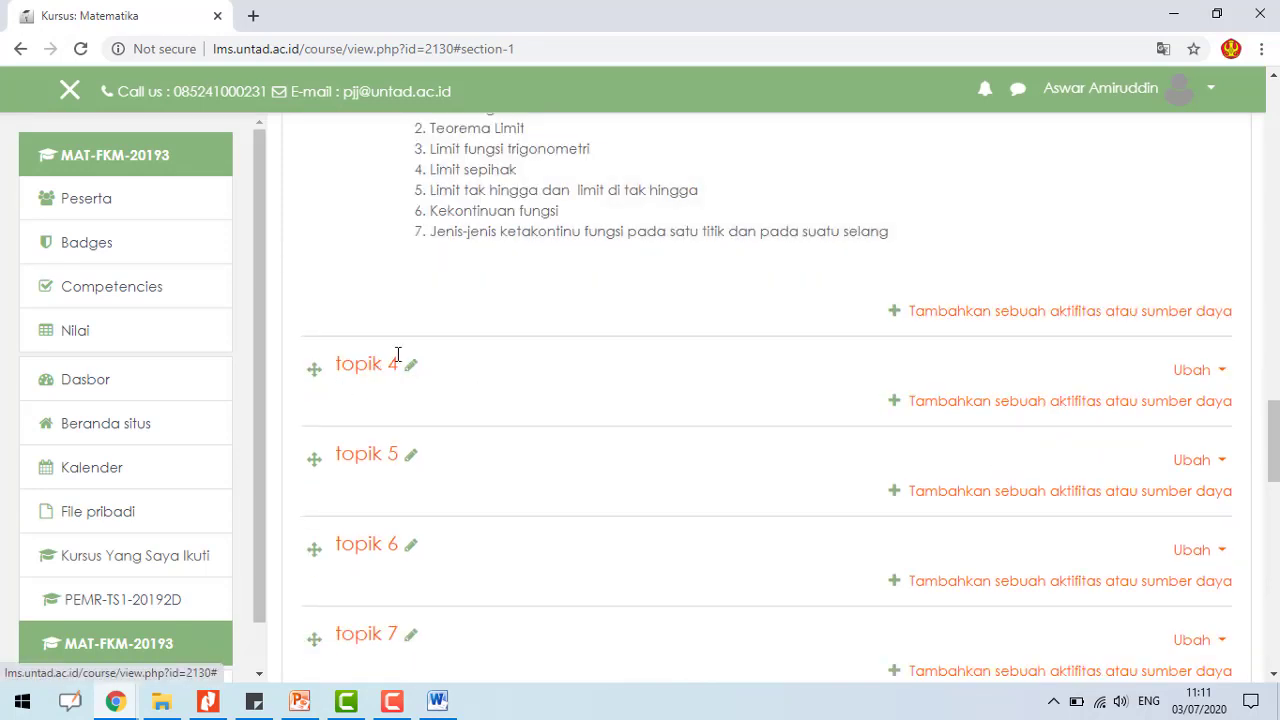
click(408, 364)
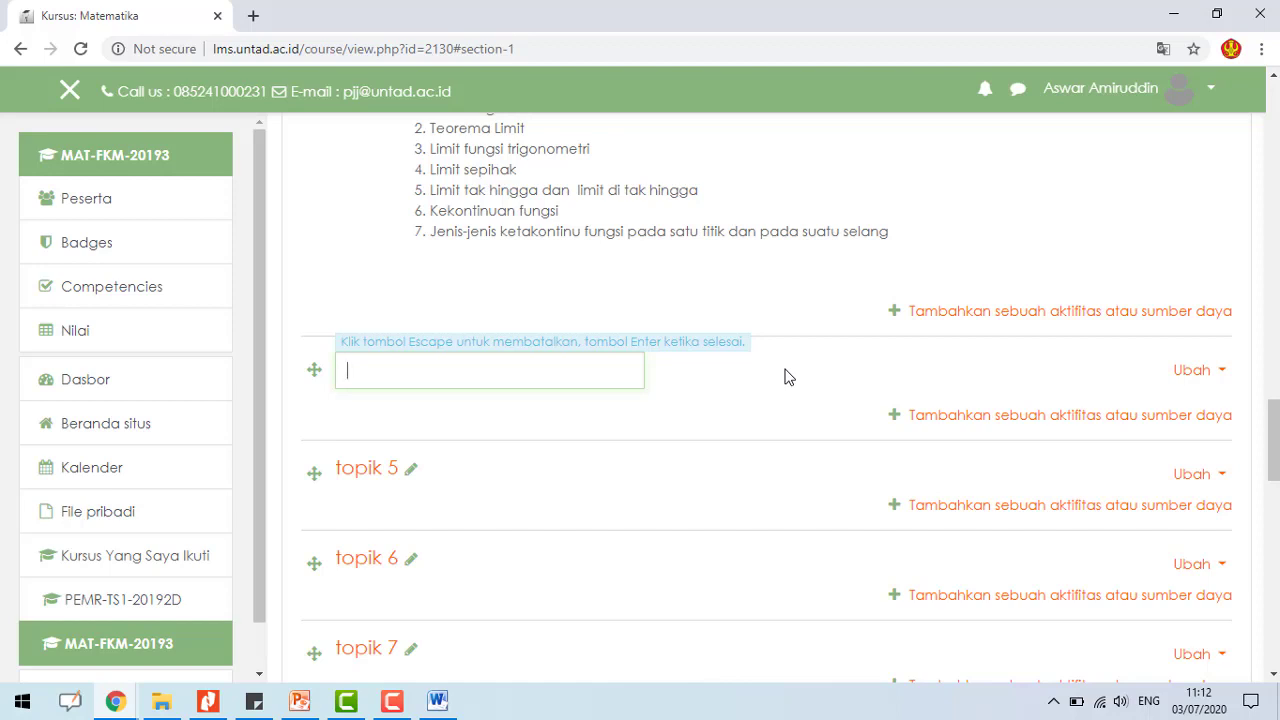
text(Topik 4 - Turunan)
key(Return)
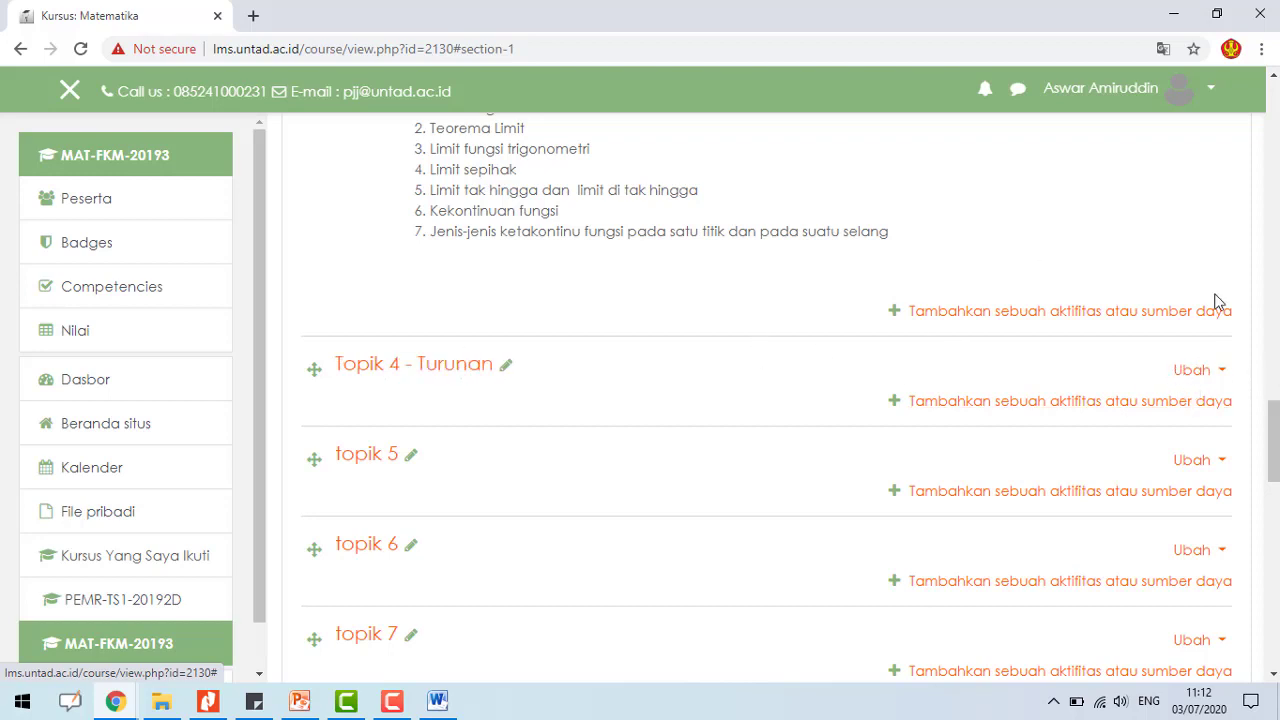
click(506, 366)
click(476, 371)
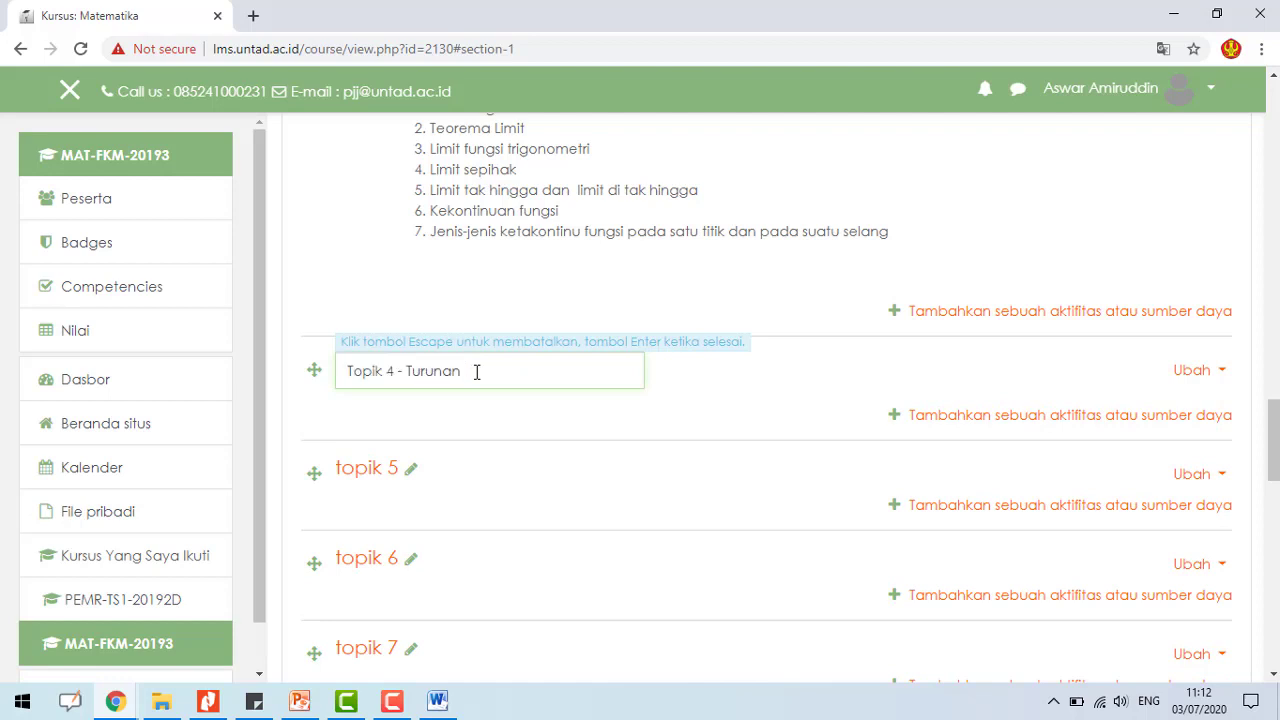
text(Fungsi)
key(Escape)
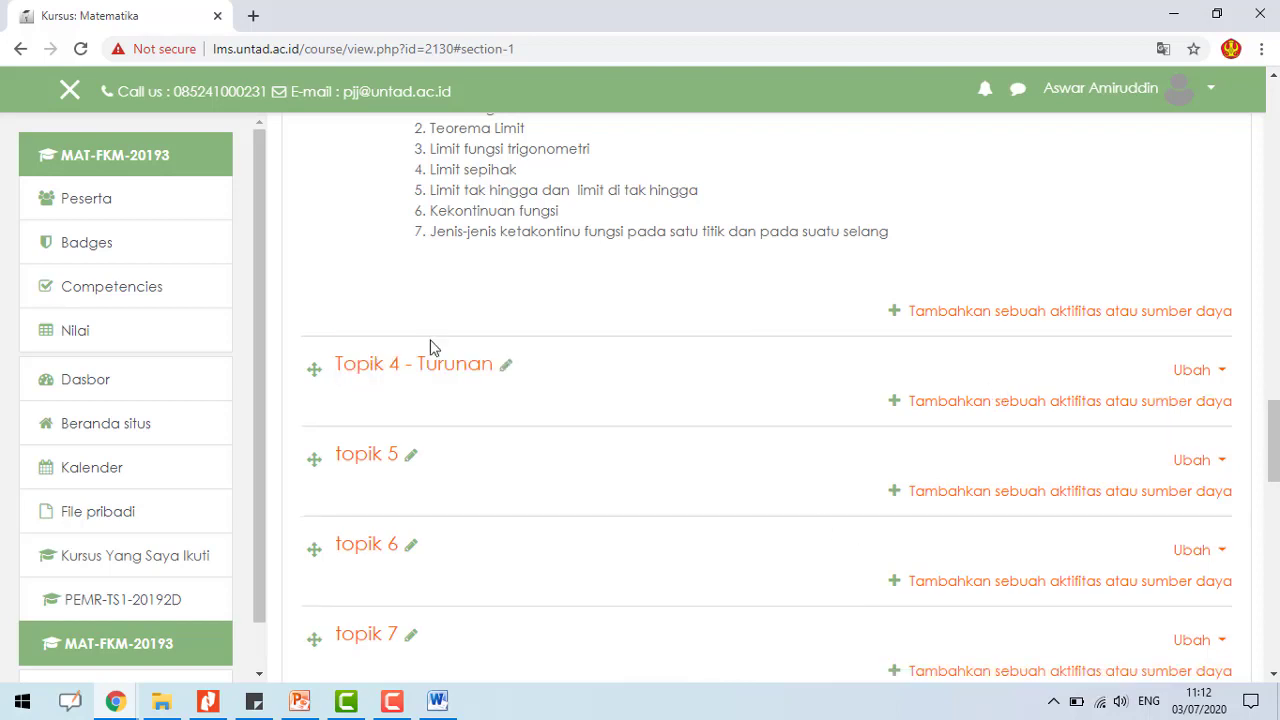
- Extend the Topik 4 section name to "Topik 4 - Turunan Fungsi" and save it
click(484, 371)
click(488, 371)
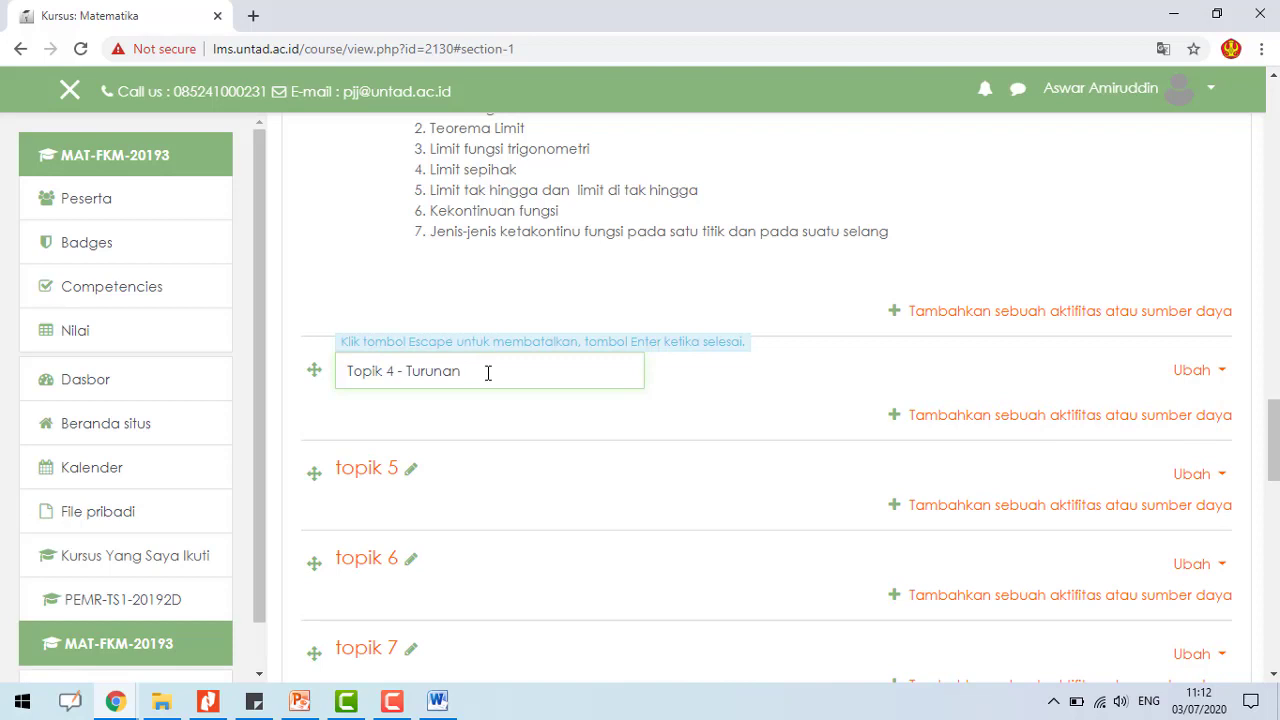
text(Fungsi)
key(Return)
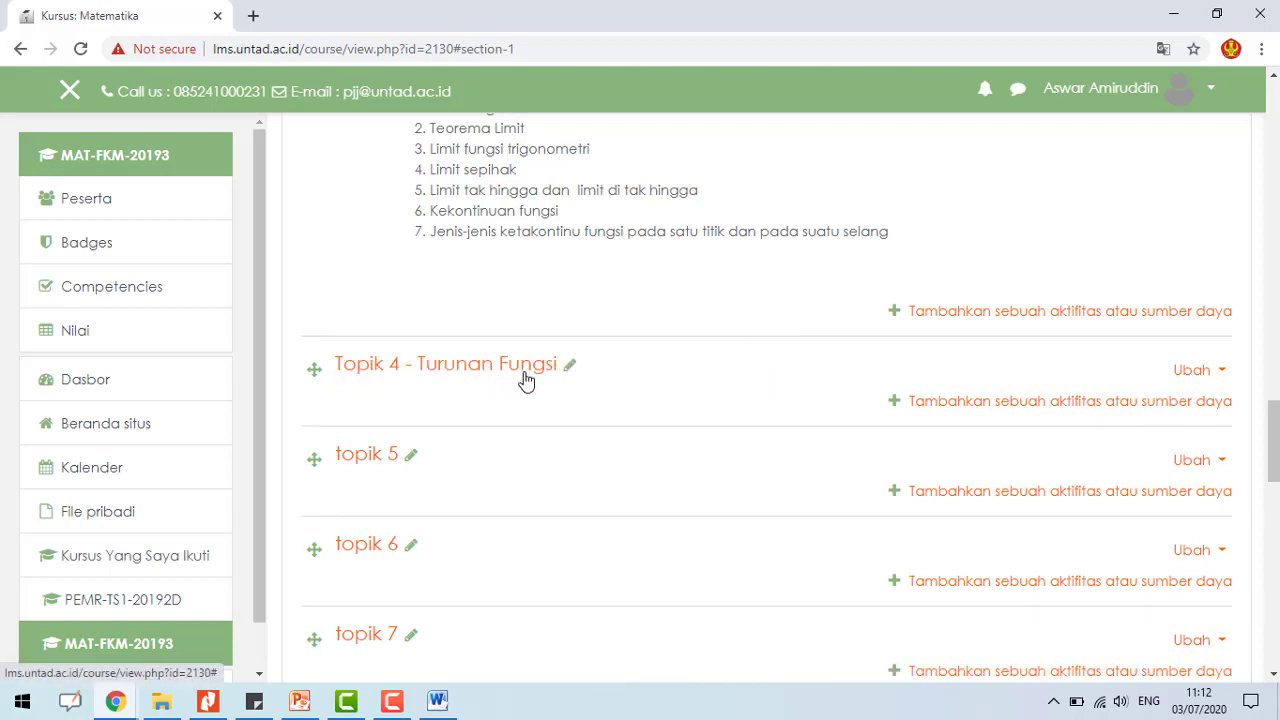
- Remove the word Fungsi from the Topik 4 section name and save it as "Topik 4 - Turunan"
click(558, 366)
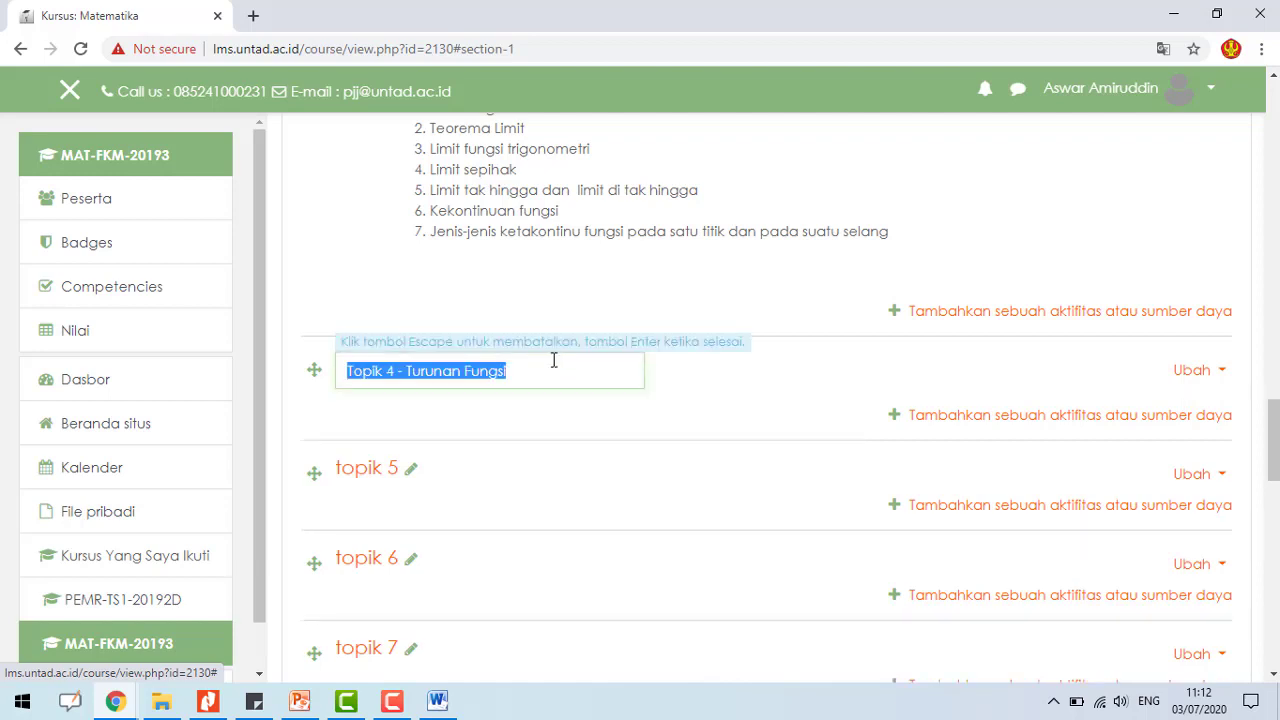
click(561, 364)
key(shift+Left)
key(shift+Left)
key(shift+Left)
key(shift+Left)
key(shift+Left)
key(shift+Left)
key(shift+Left)
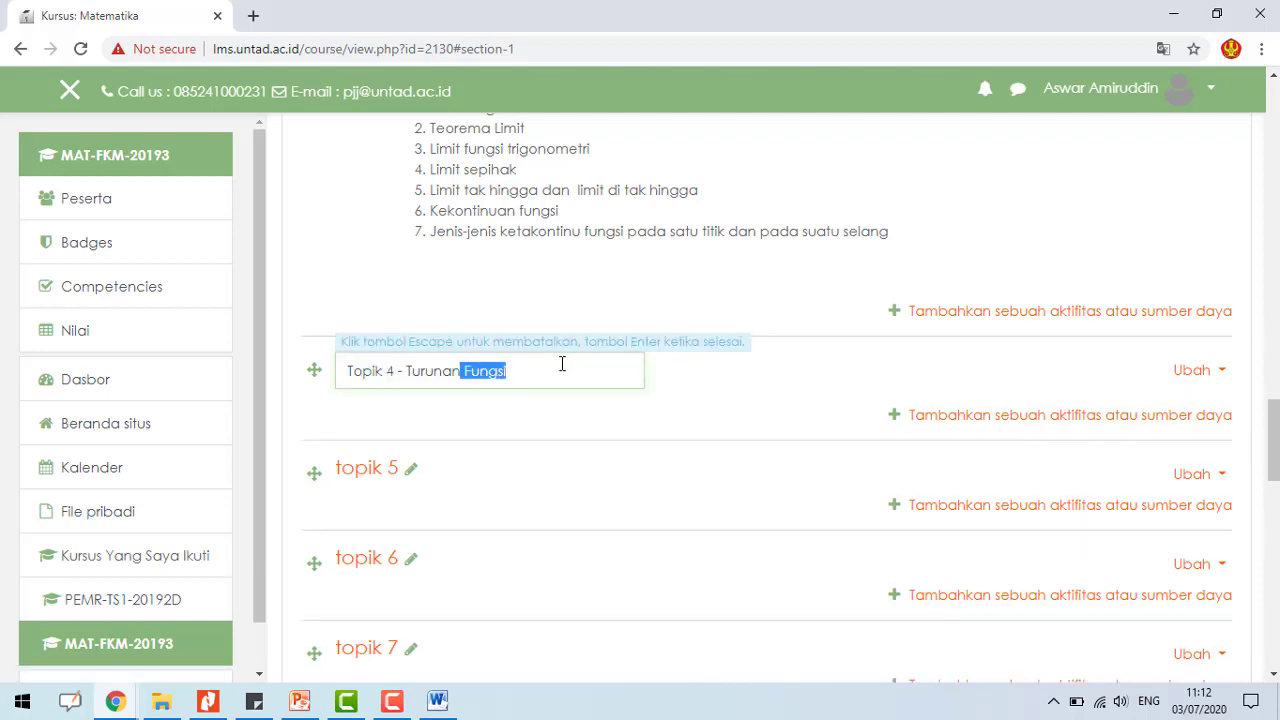
key(BackSpace)
key(Return)
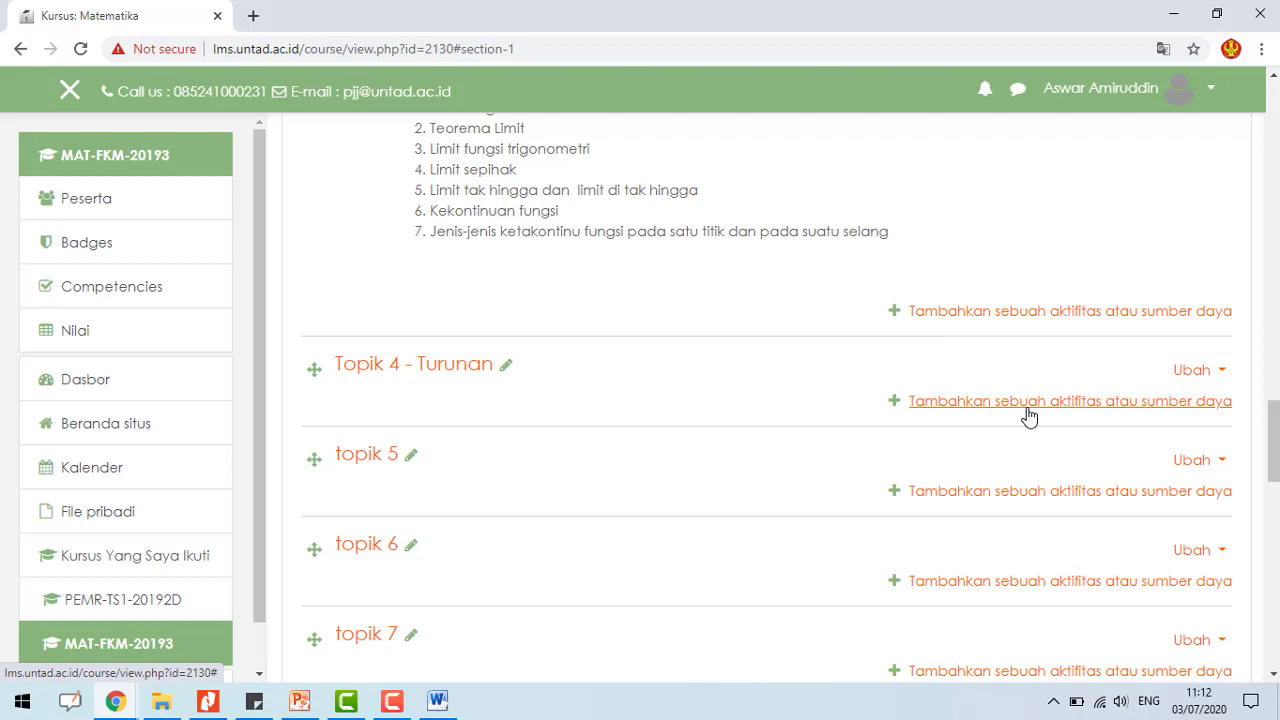
- Open the Topik 4 - Turunan section for editing in its full settings form
click(1208, 378)
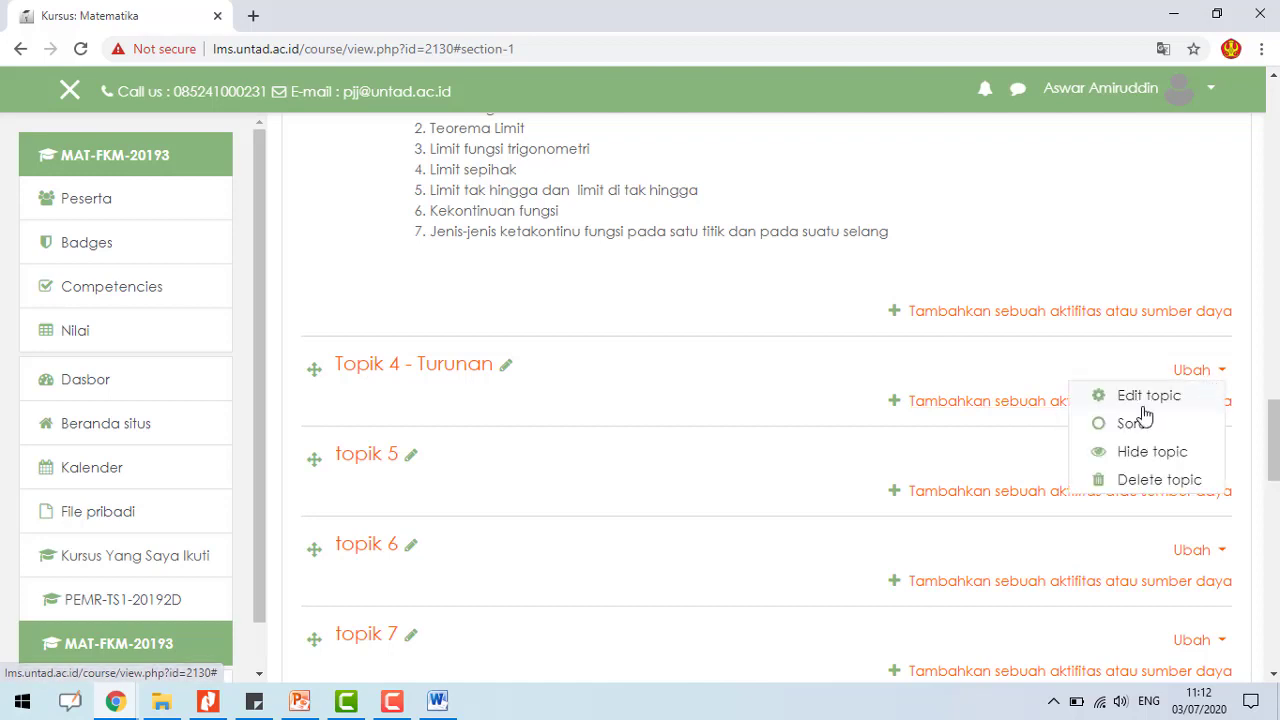
click(1144, 405)
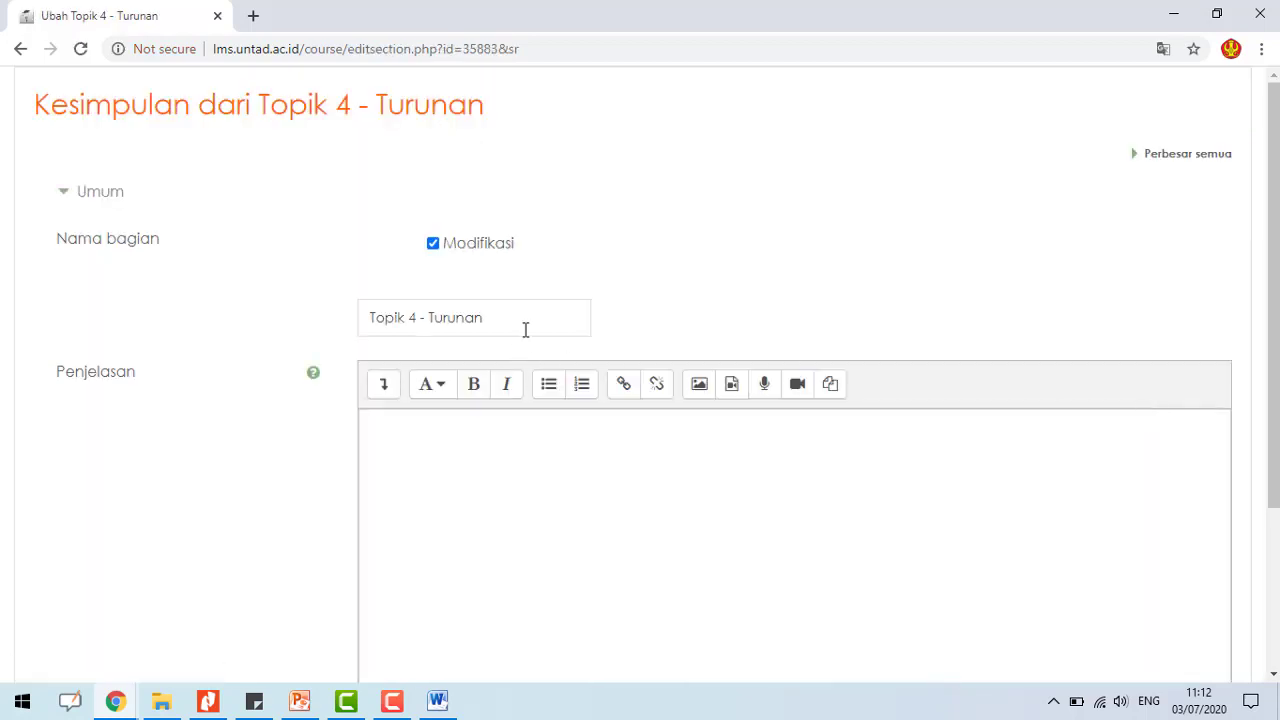
scroll(550, 336, down, 2)
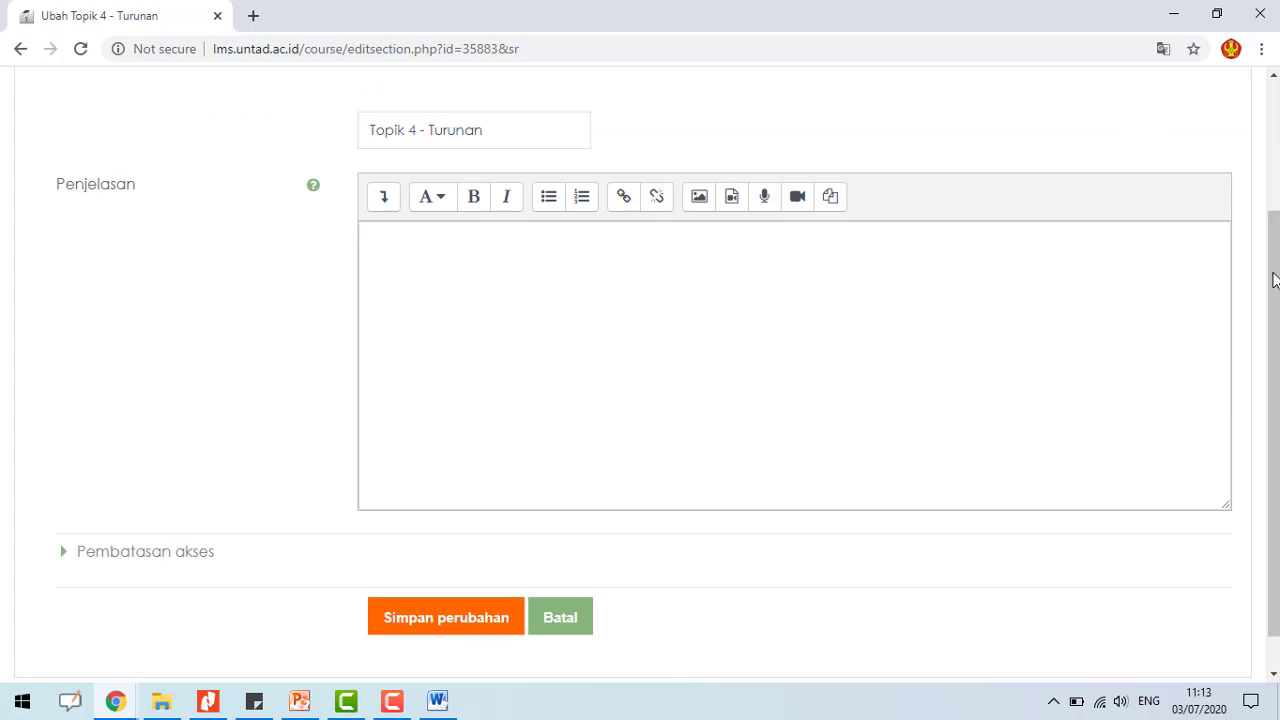
scroll(540, 463, down, 1)
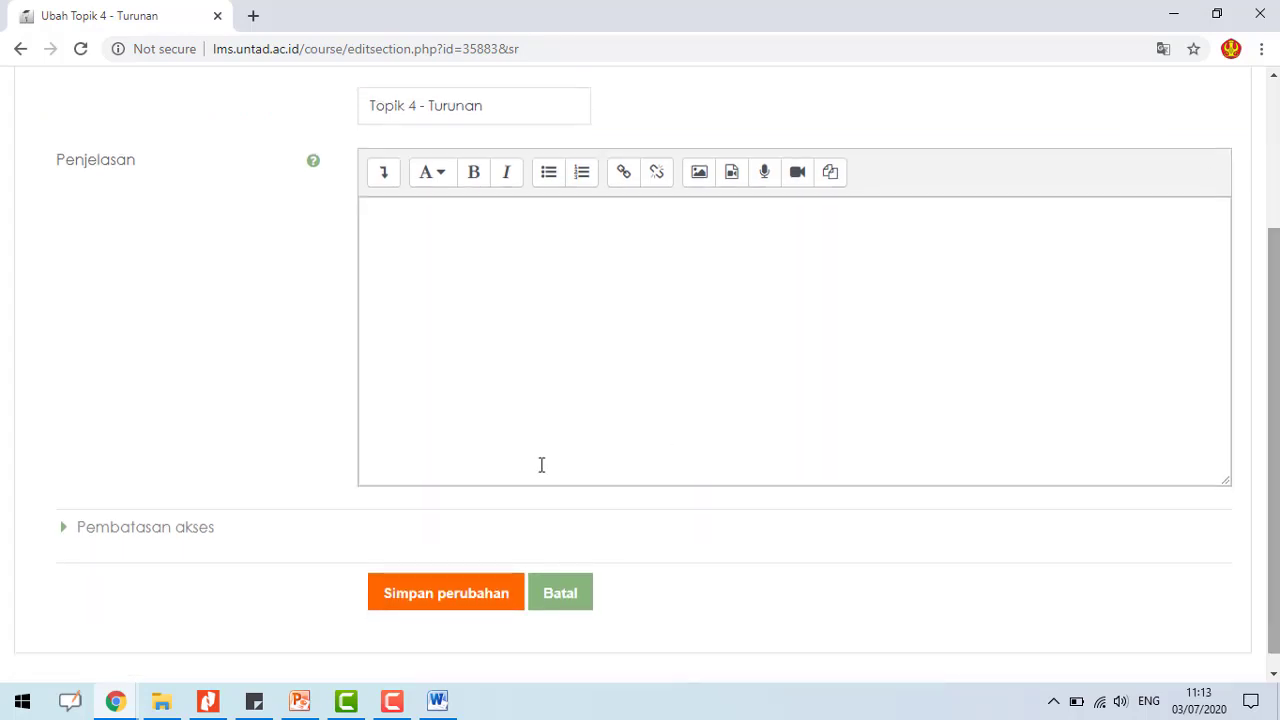
- Add a Date access restriction to Topik 4 - Turunan, keeping the participant condition at harus
click(177, 528)
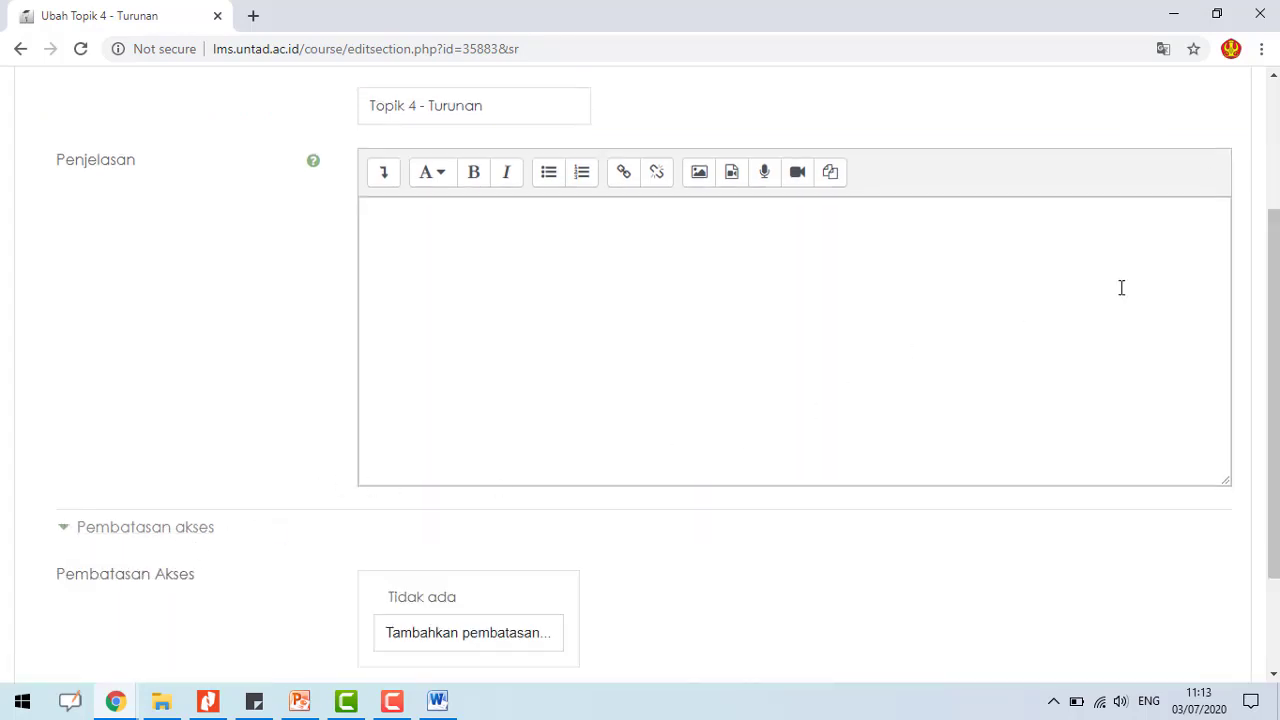
scroll(1121, 289, down, 2)
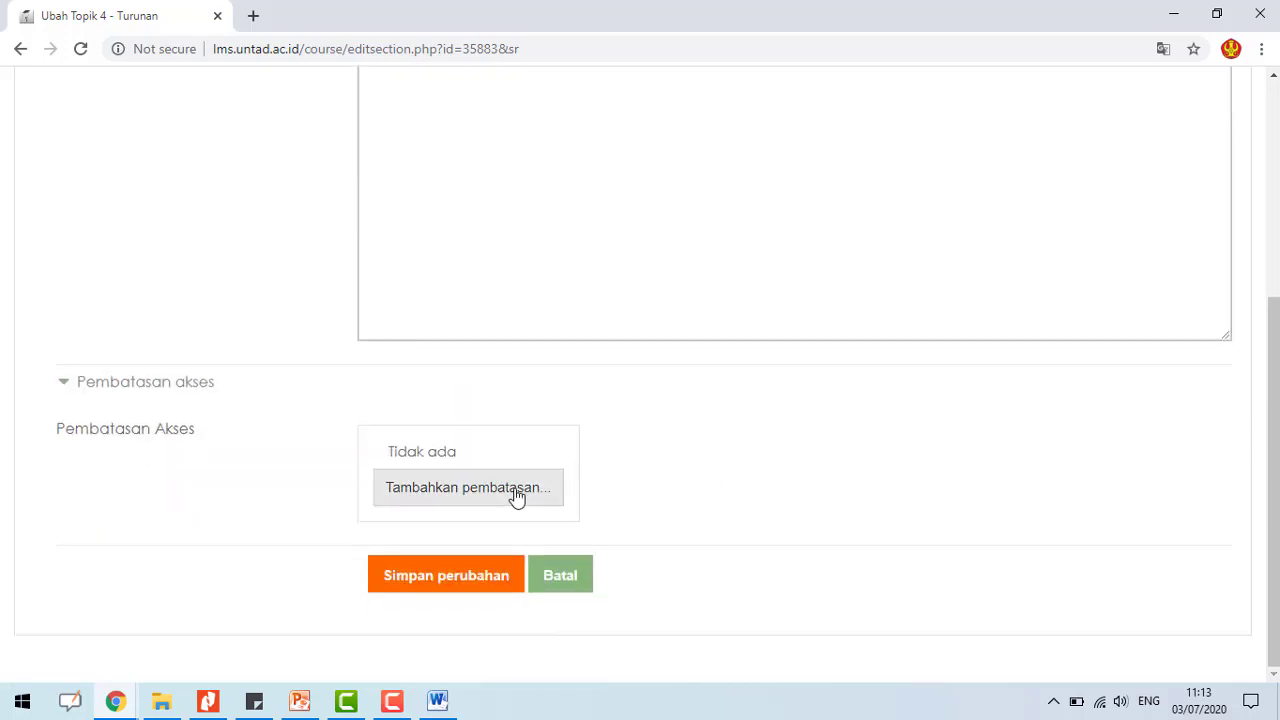
click(516, 497)
click(558, 256)
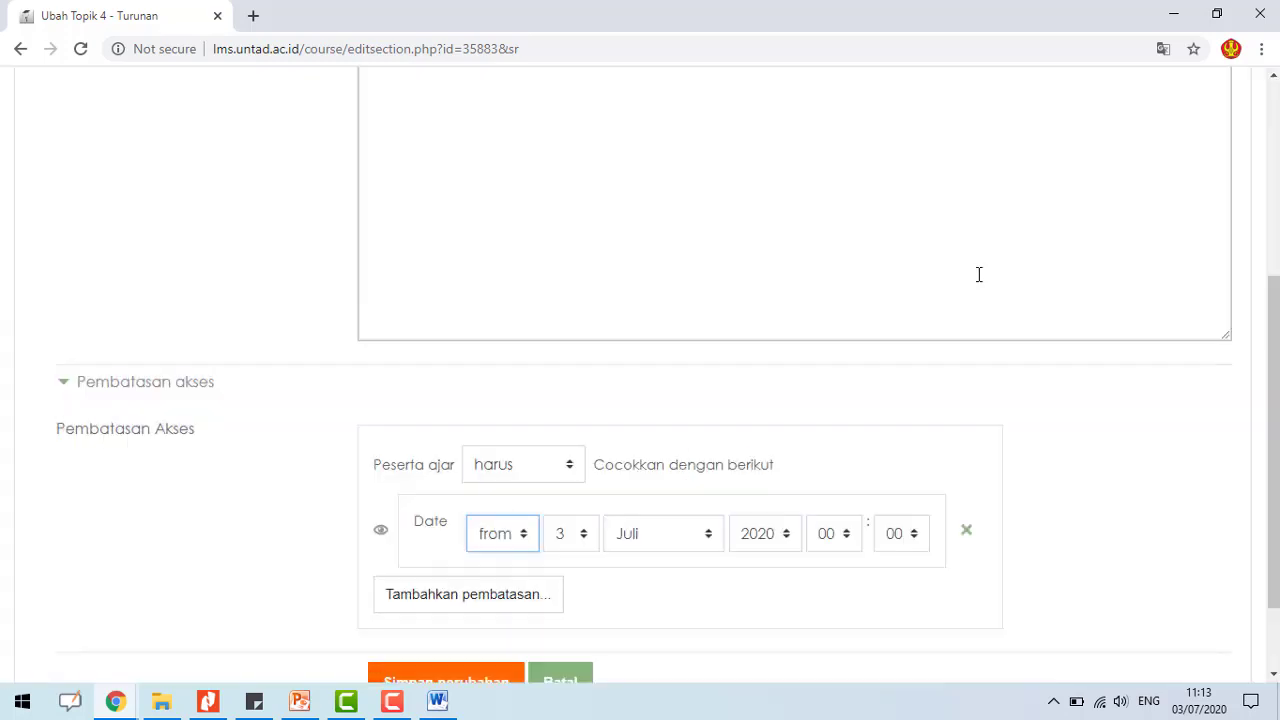
scroll(551, 380, down, 1)
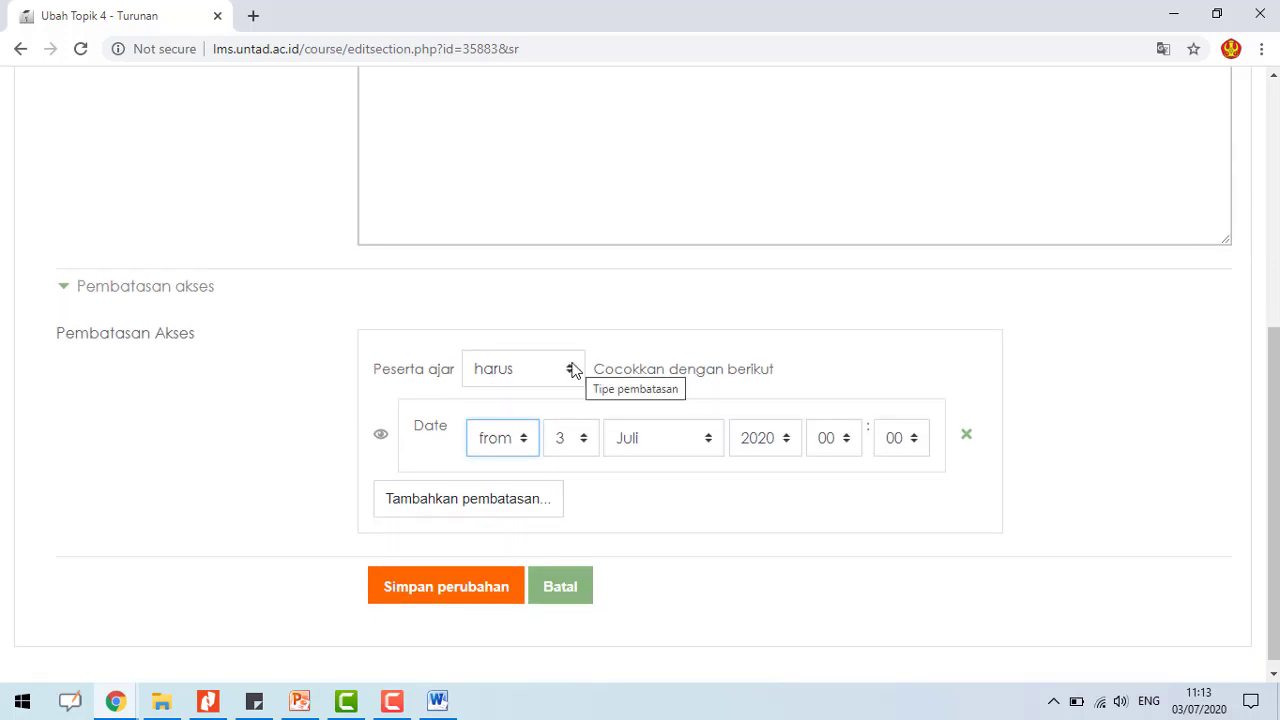
click(572, 369)
click(753, 369)
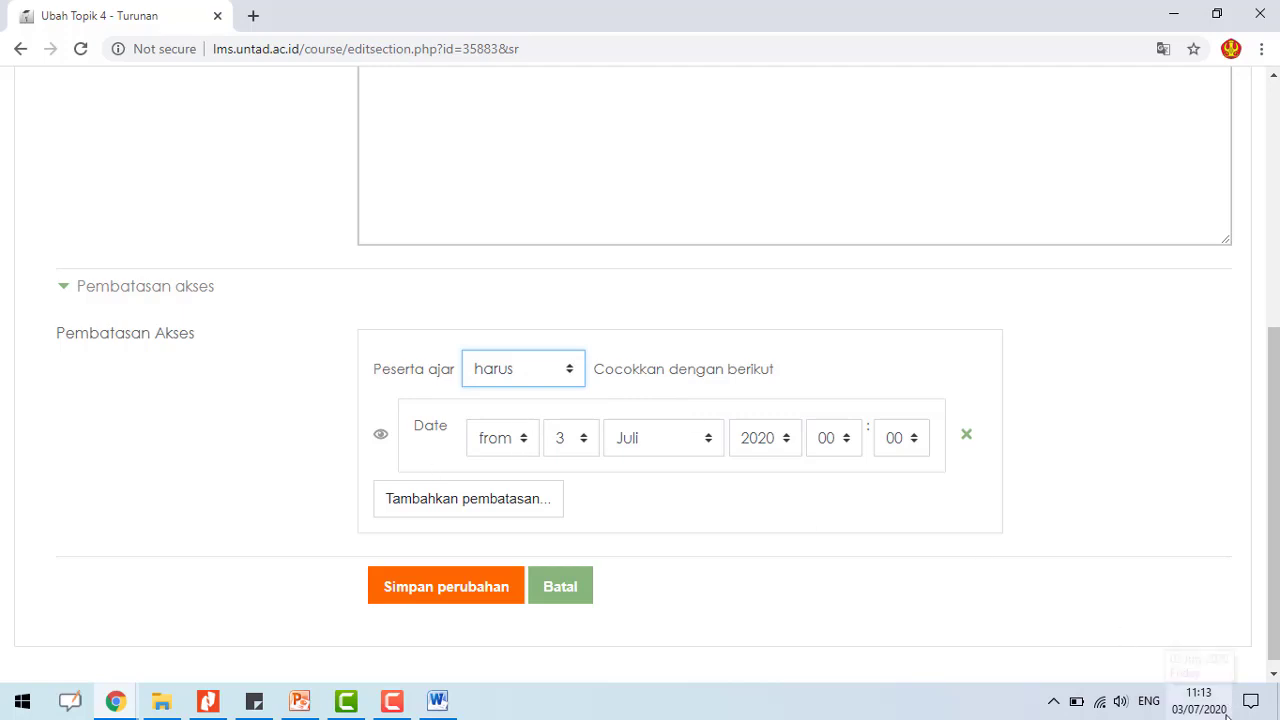
- Check the current date, and set Topik 4 - Turunan's Date restriction to from 24 Juli 2020 at 07:30
mouse_move(1228, 712)
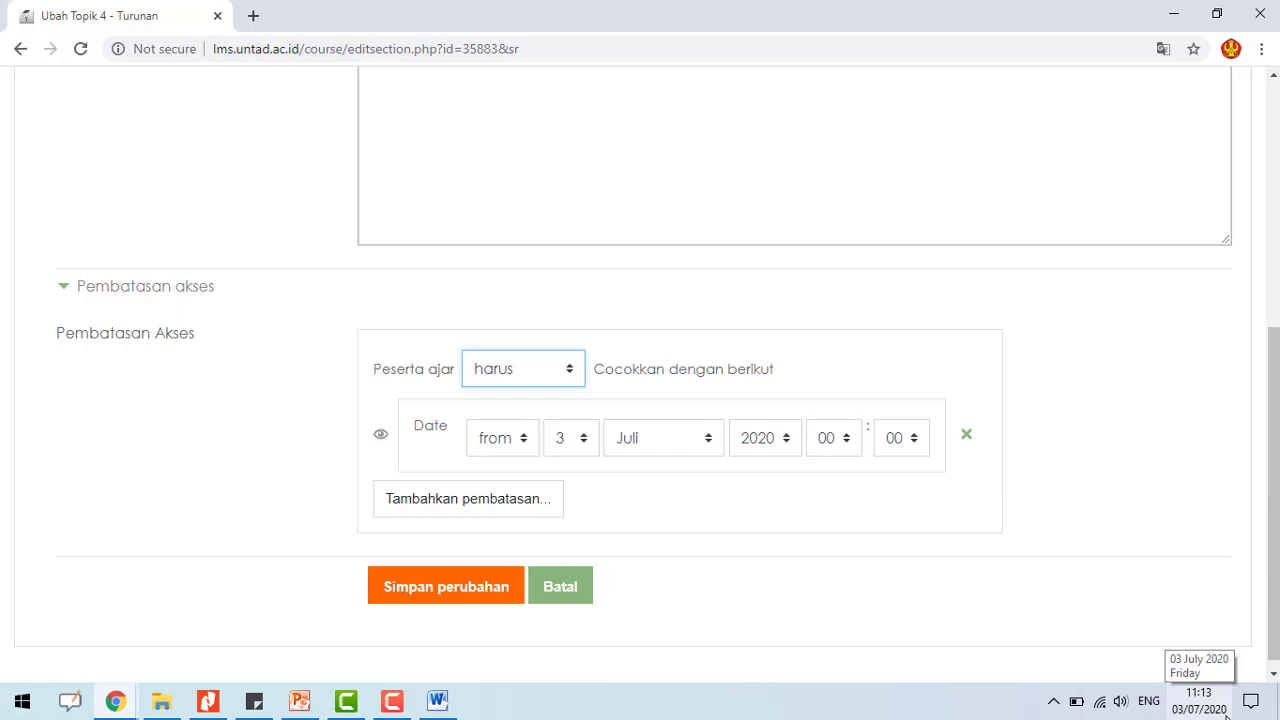
click(1228, 716)
click(829, 606)
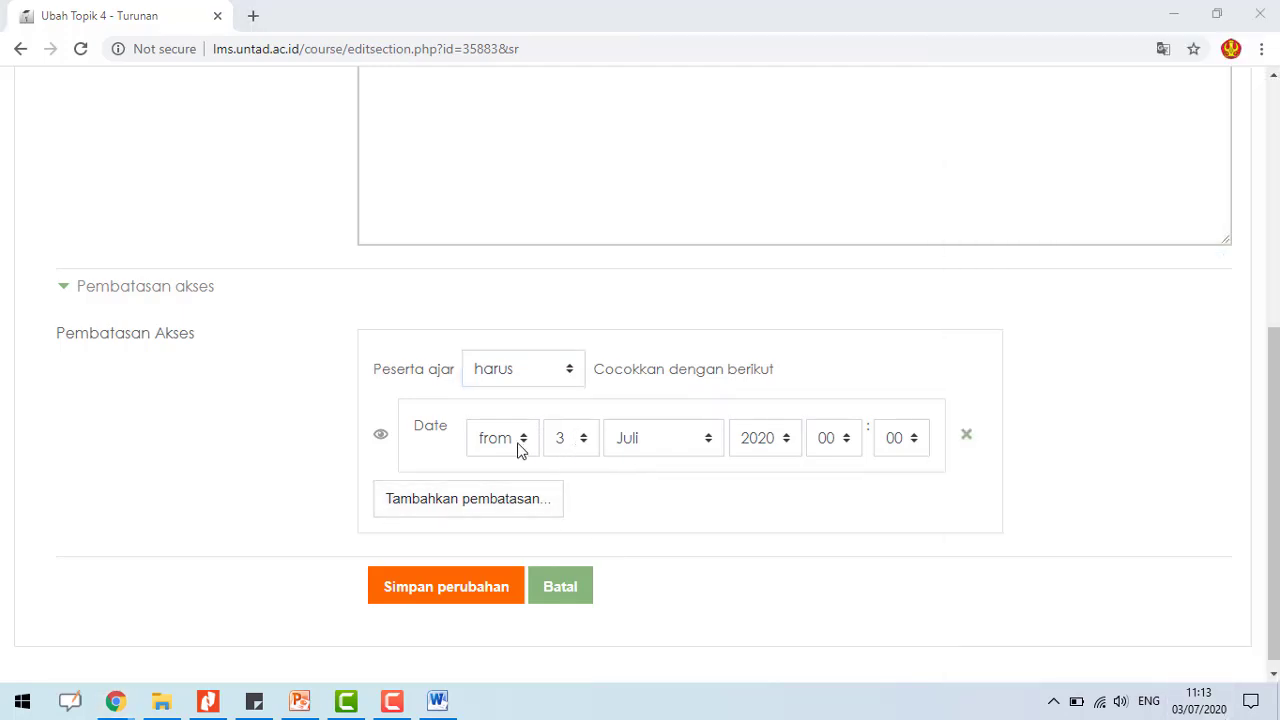
click(583, 446)
scroll(578, 300, down, 3)
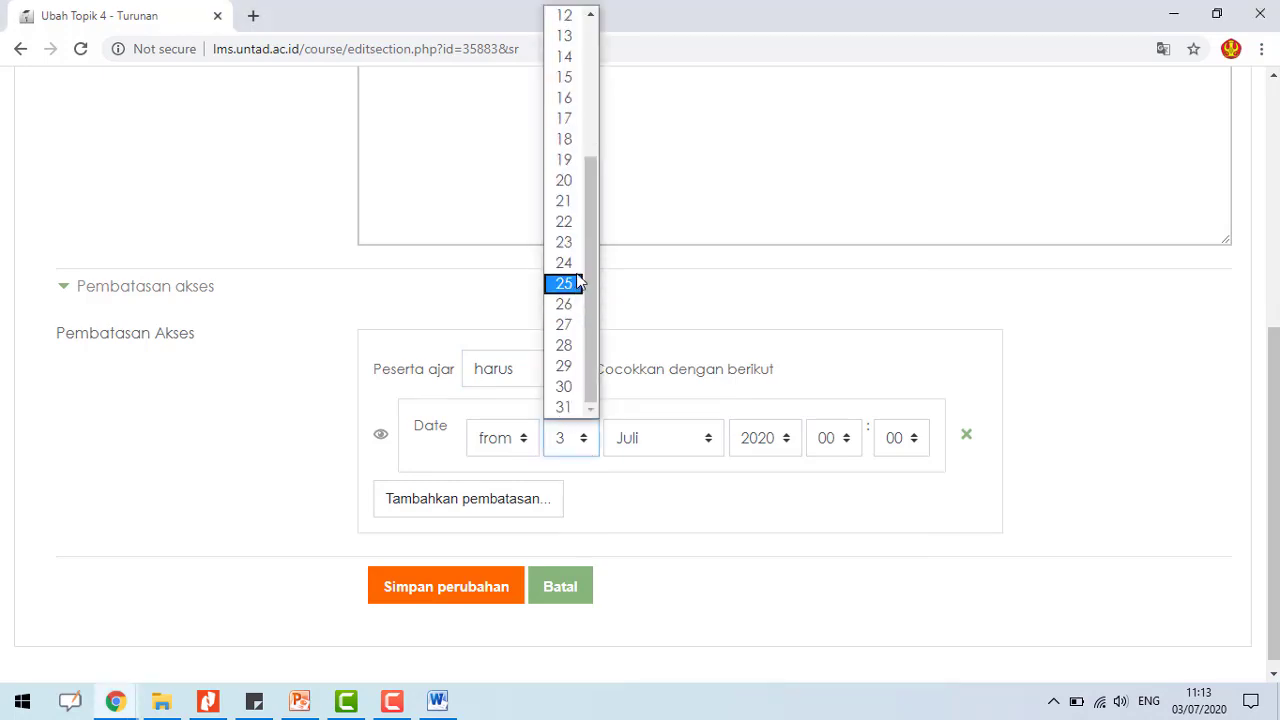
click(568, 262)
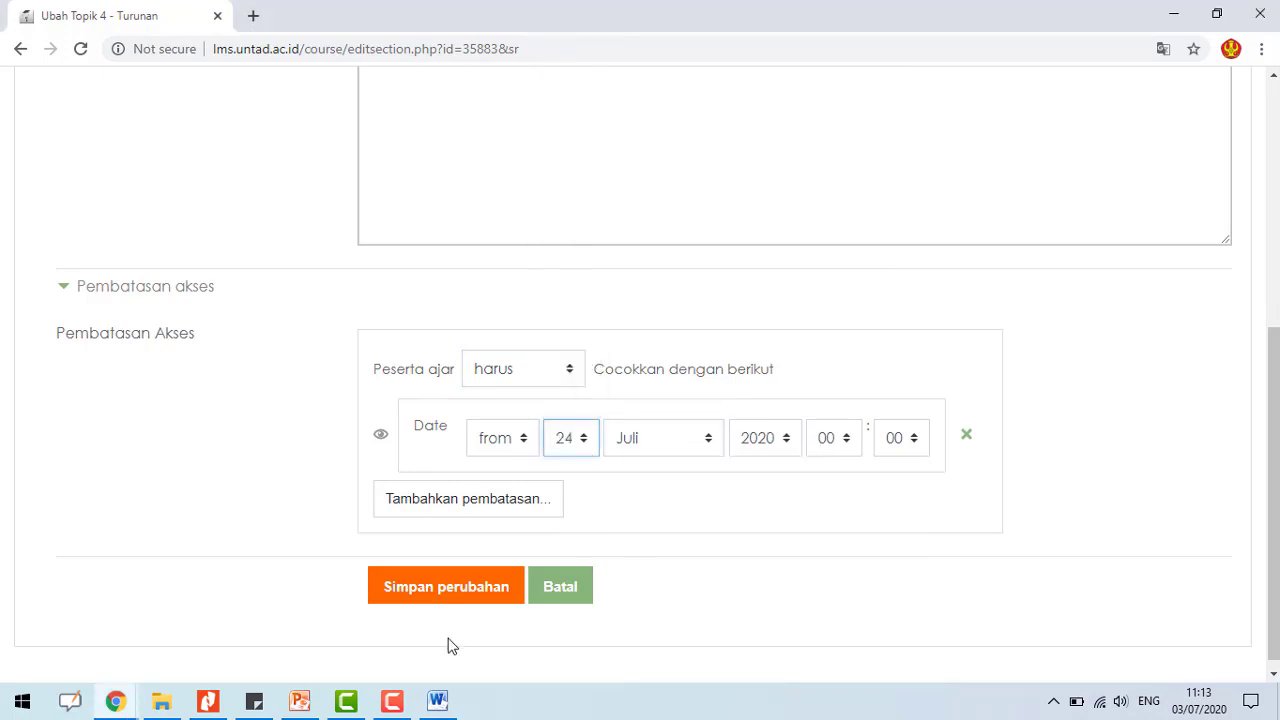
click(834, 440)
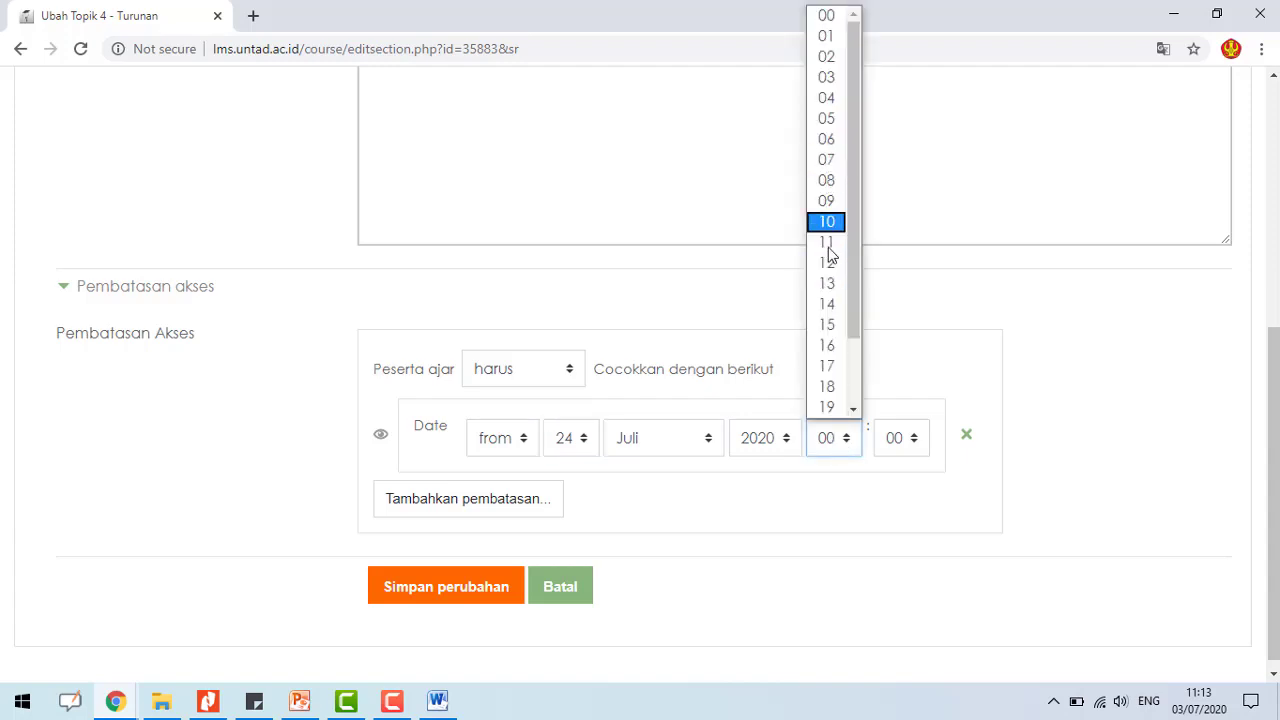
click(826, 162)
click(894, 442)
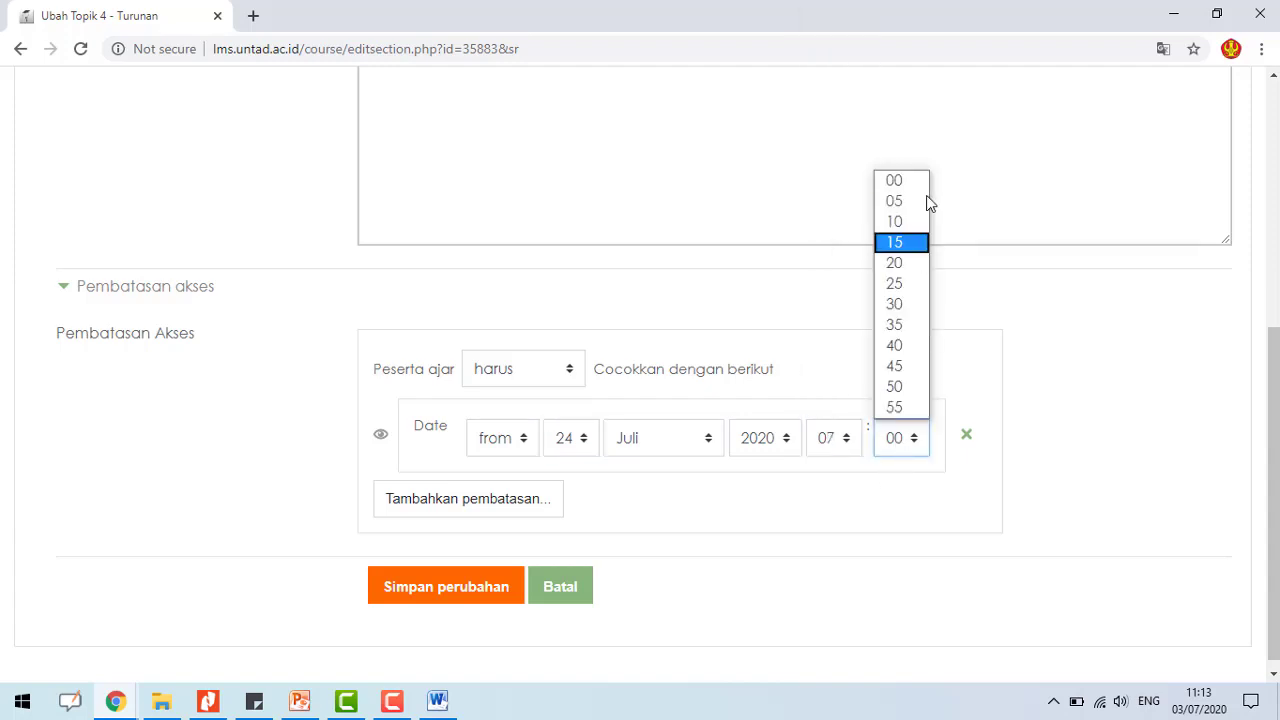
click(910, 304)
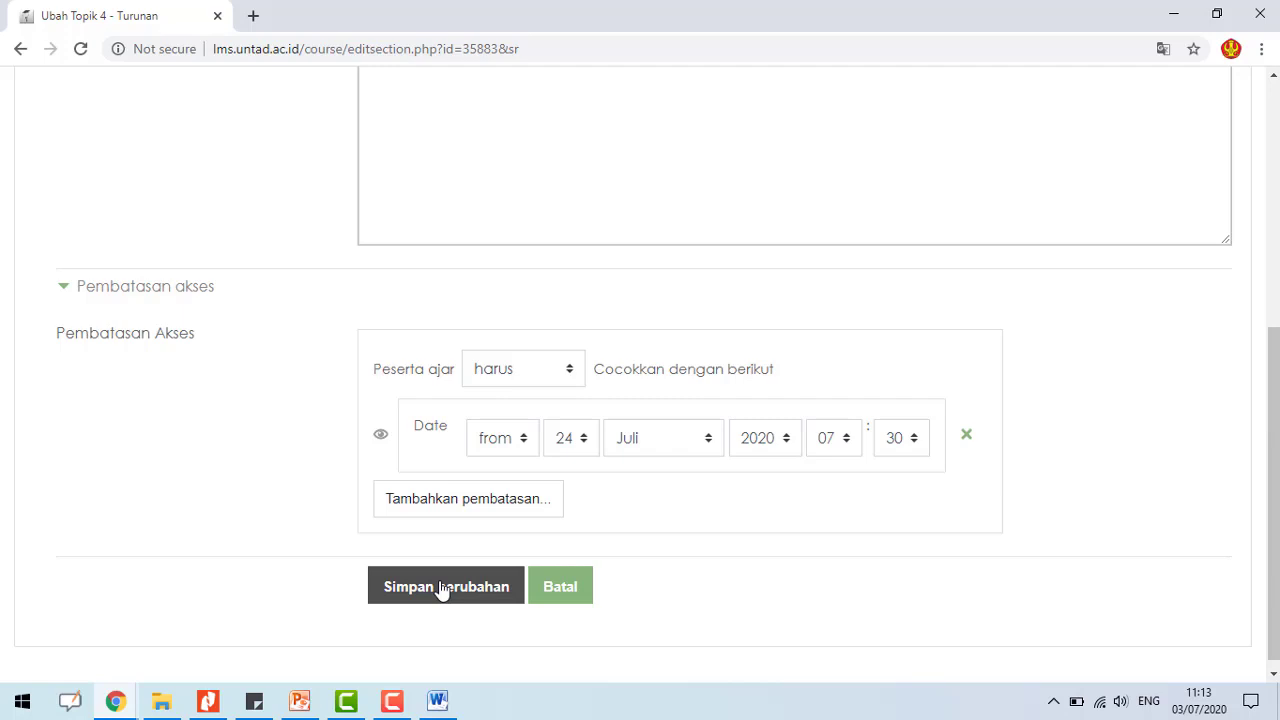
- Switch to the RPS document in Word, examine the week 9 Materi Pembelajaran entries on Turunan, and return to the section form in Chrome
click(437, 703)
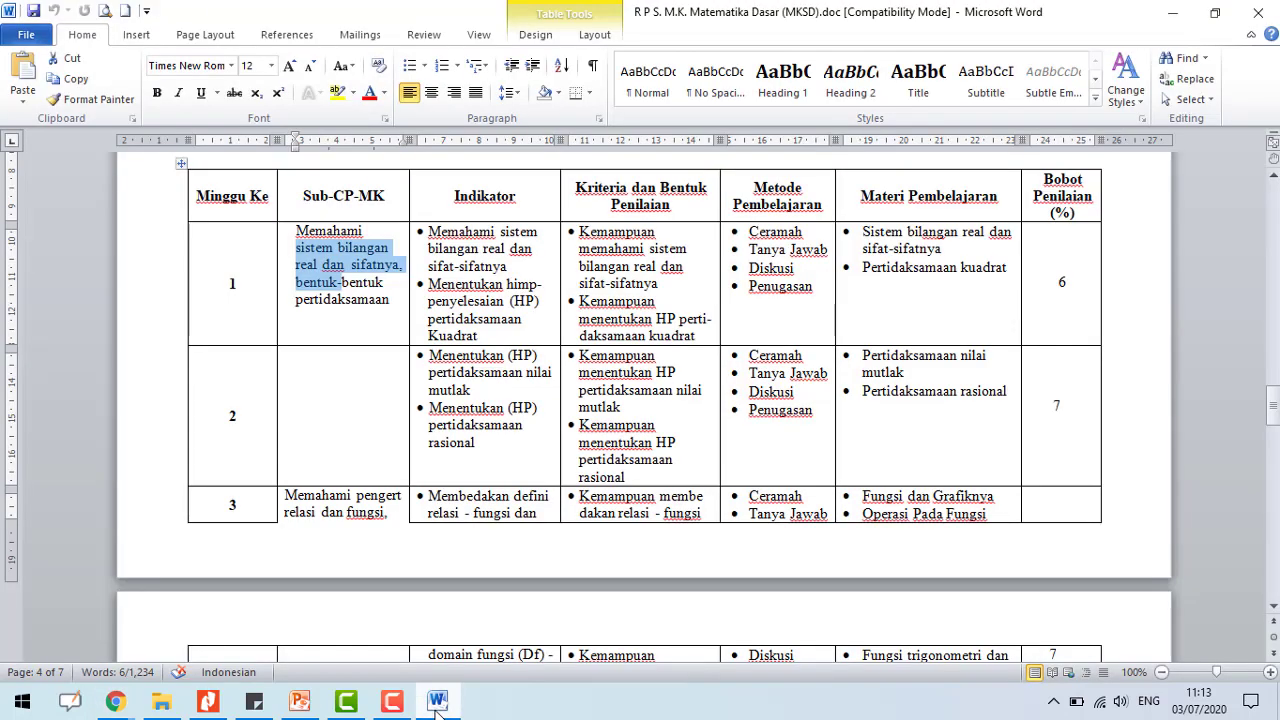
click(436, 708)
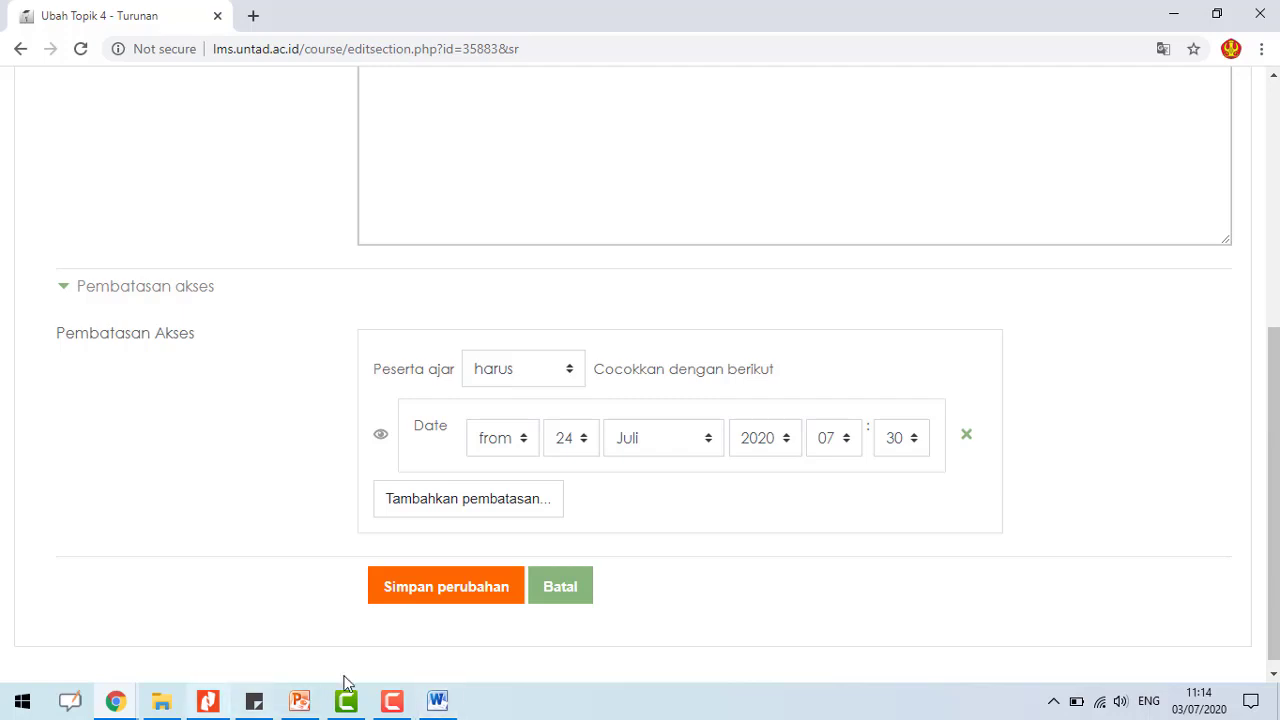
click(448, 704)
scroll(608, 383, down, 20)
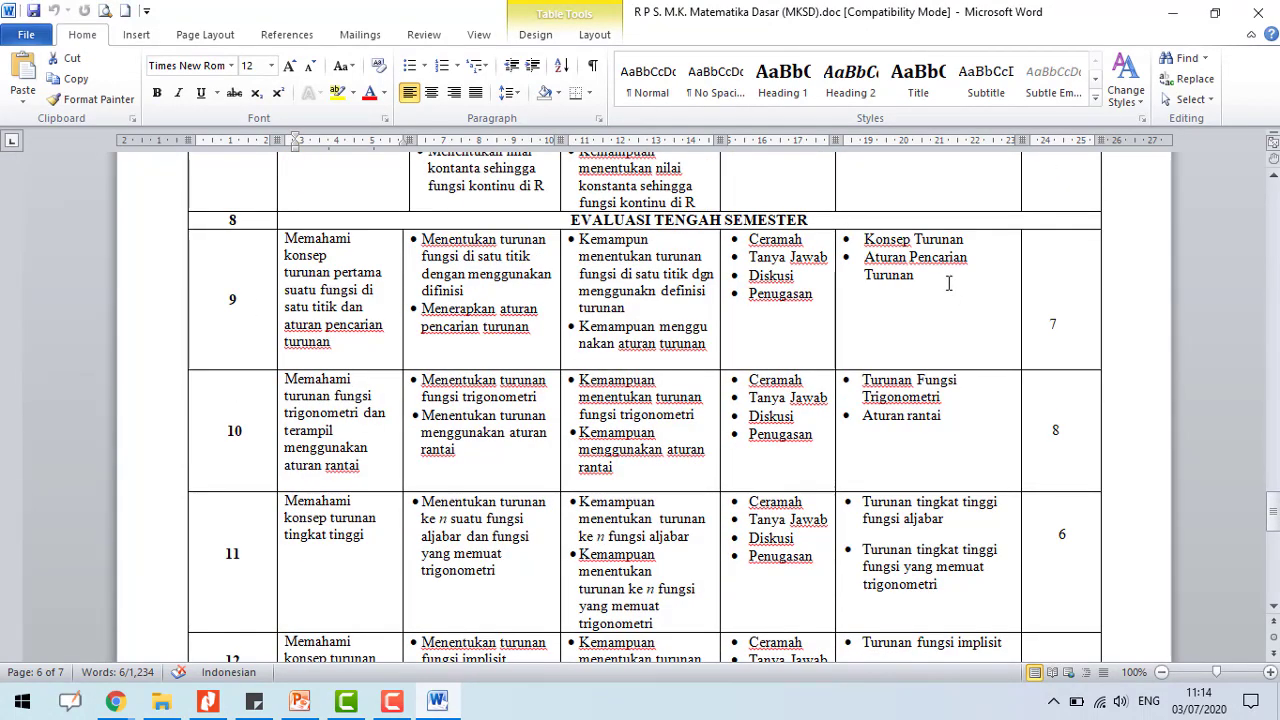
drag(948, 283, 866, 236)
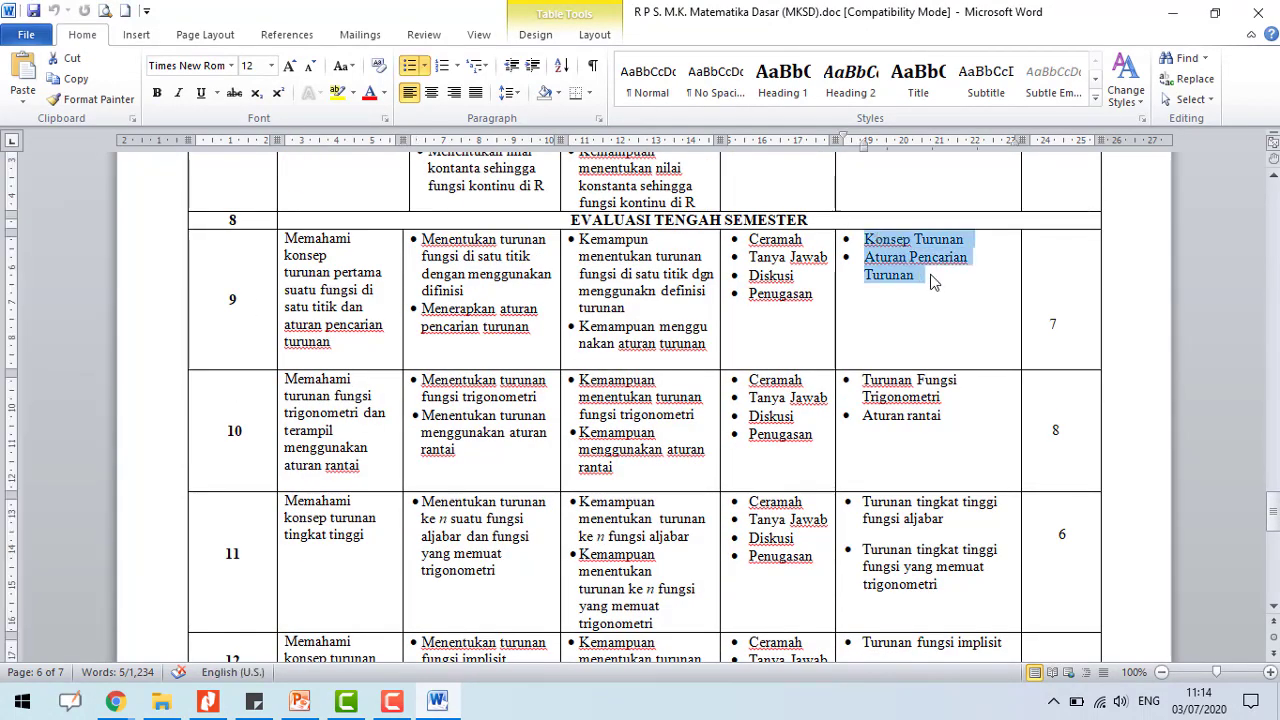
click(441, 703)
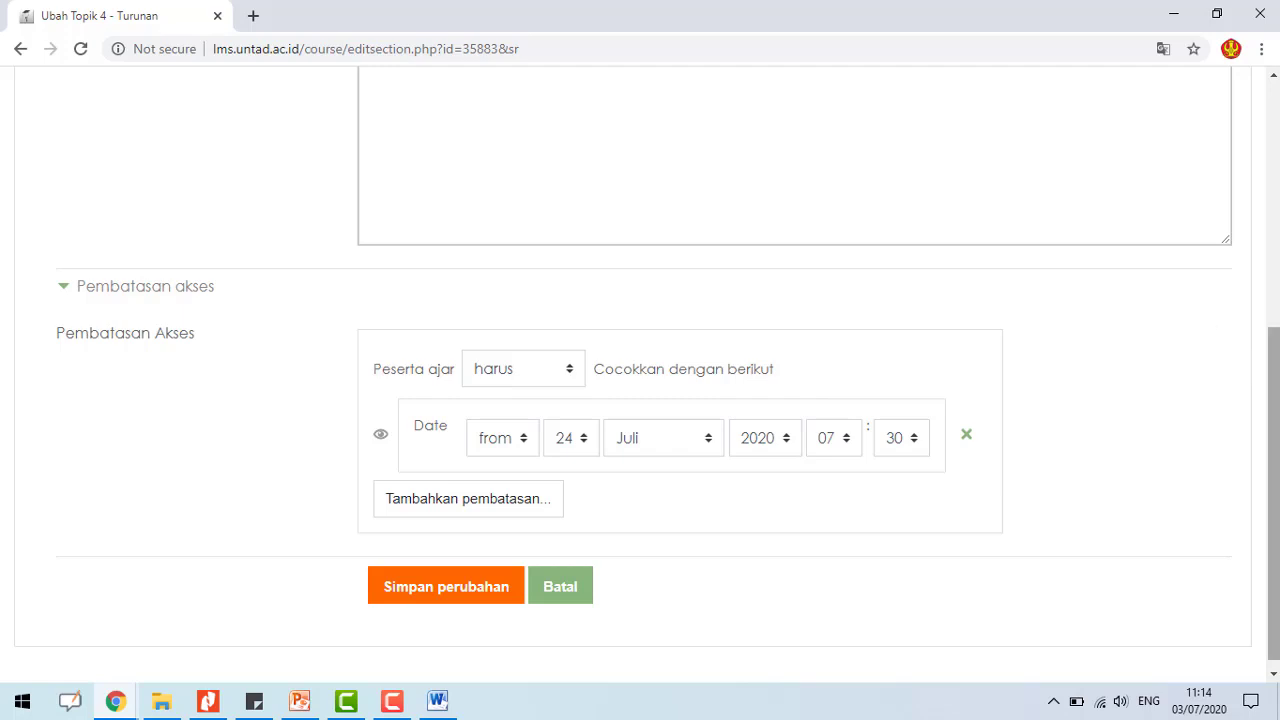
- Save the access restriction on Topik 4 - Turunan and check its availability line on the course page
mouse_move(1272, 380)
mouse_down()
mouse_move(1272, 359)
mouse_move(1272, 388)
mouse_up()
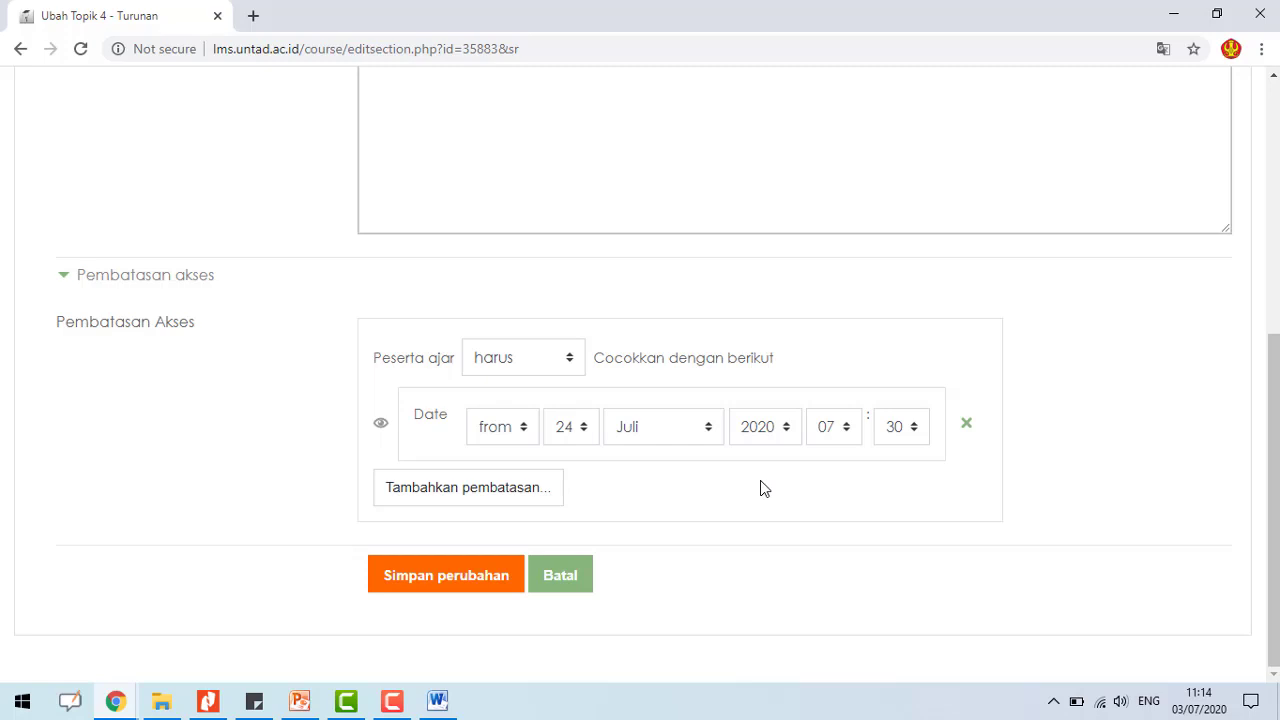
drag(1273, 380, 1273, 165)
scroll(438, 540, down, 4)
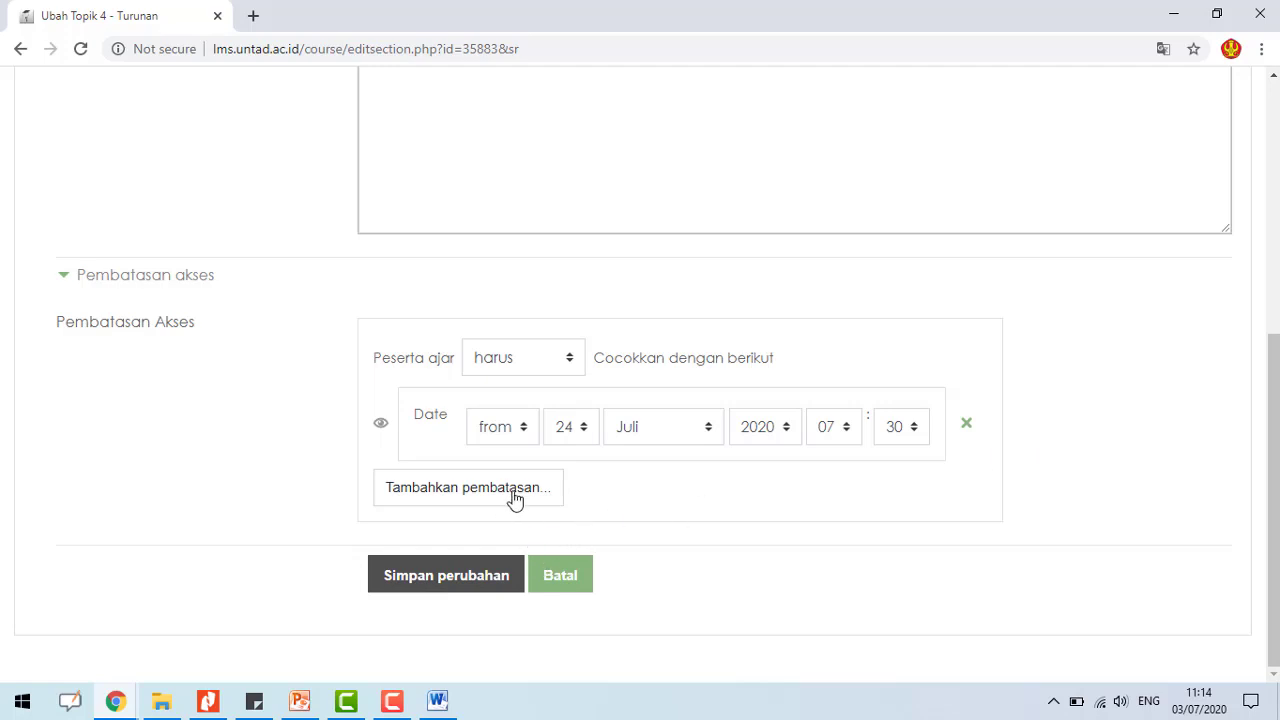
click(443, 578)
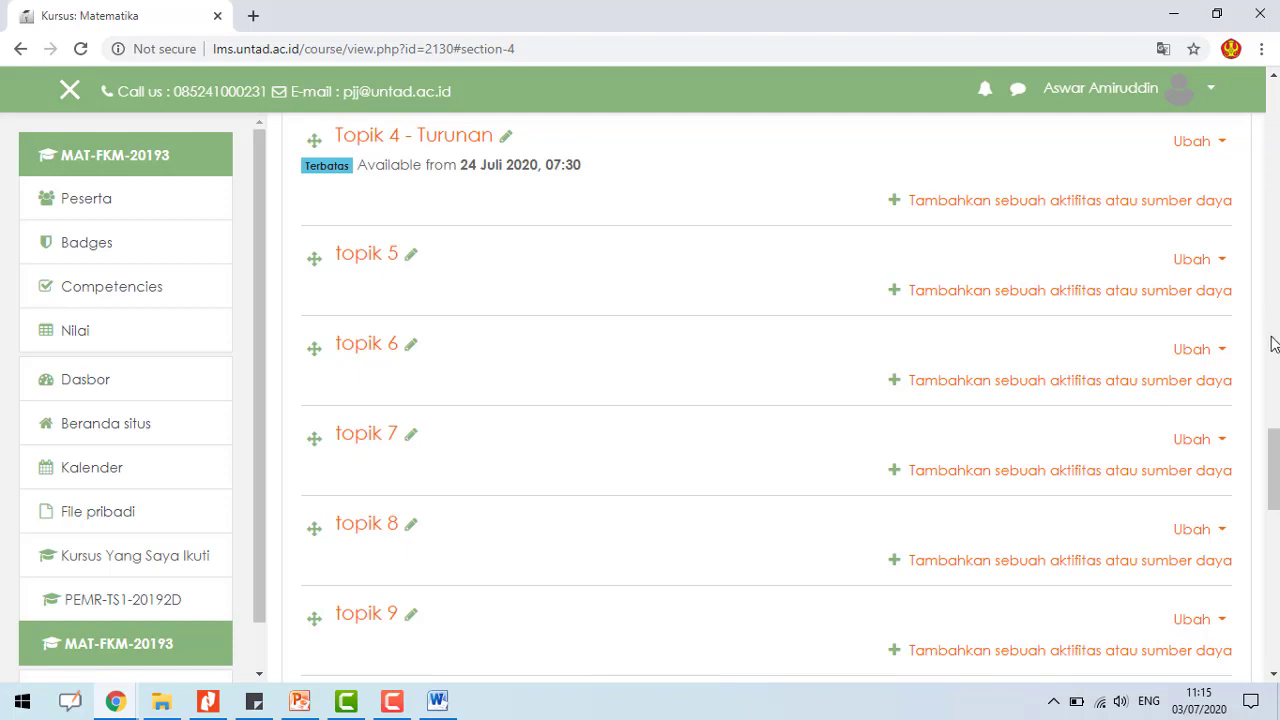
drag(1273, 460, 1273, 421)
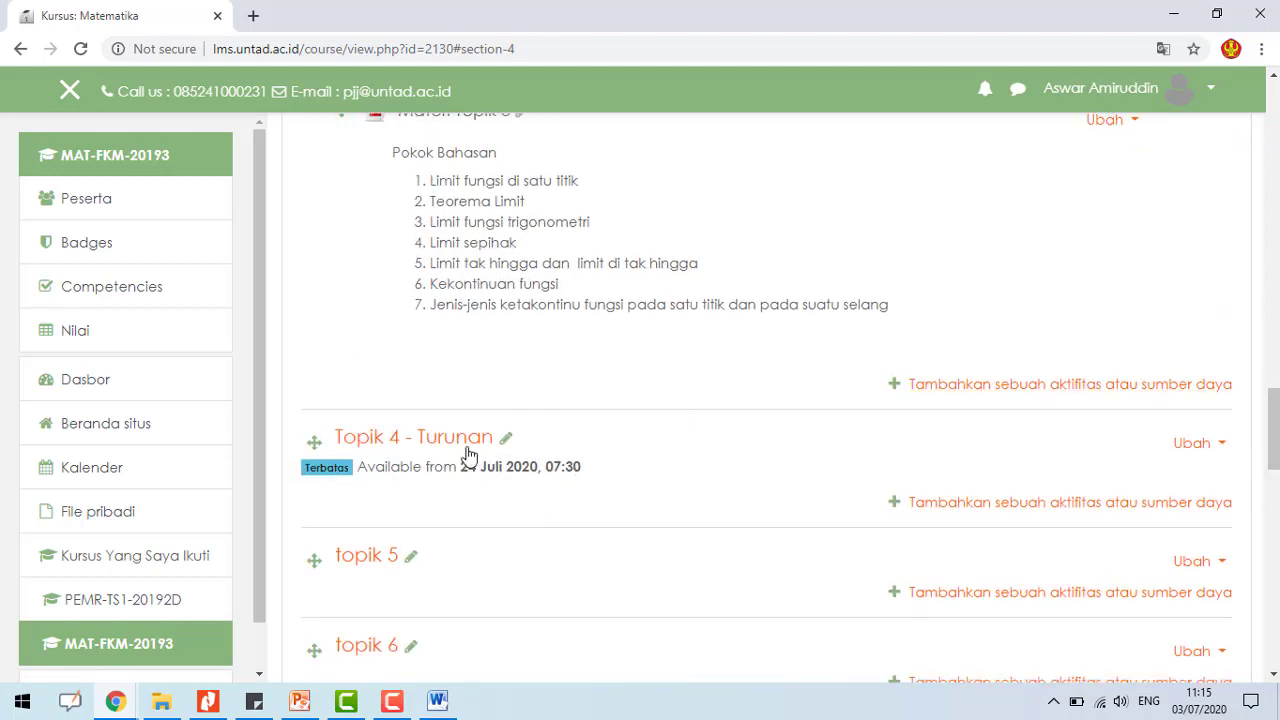
drag(423, 466, 598, 484)
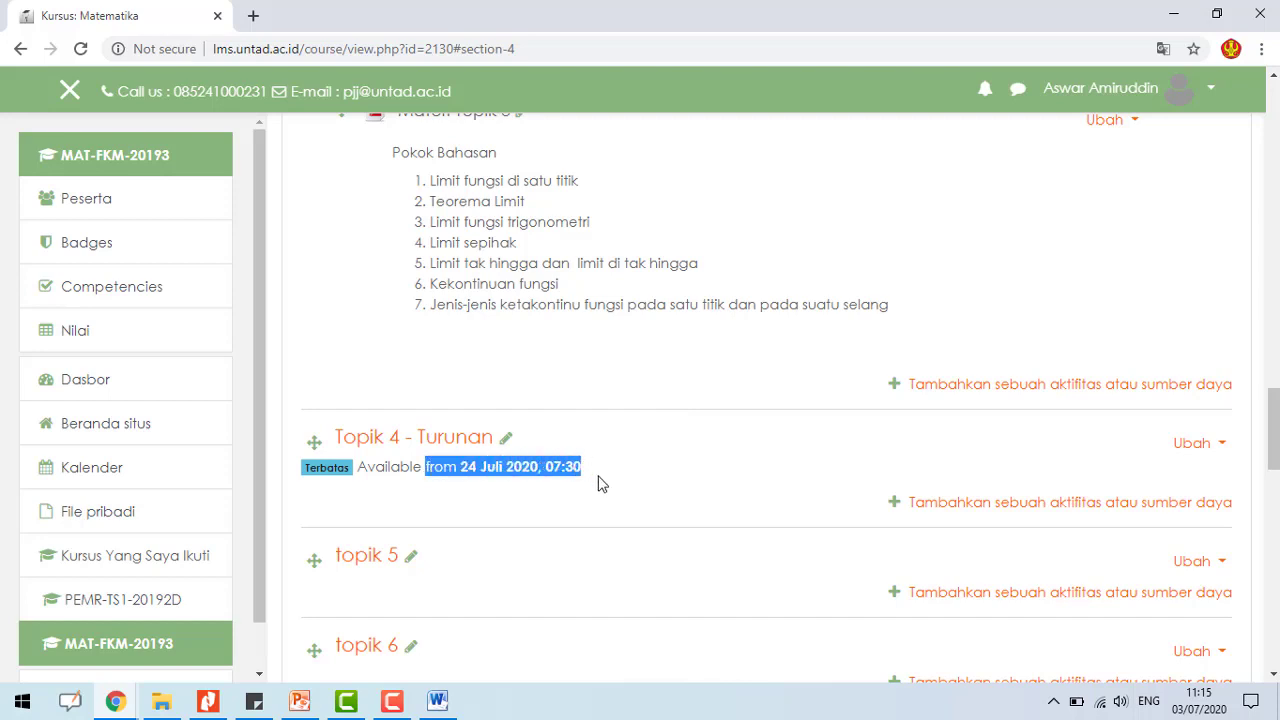
click(482, 470)
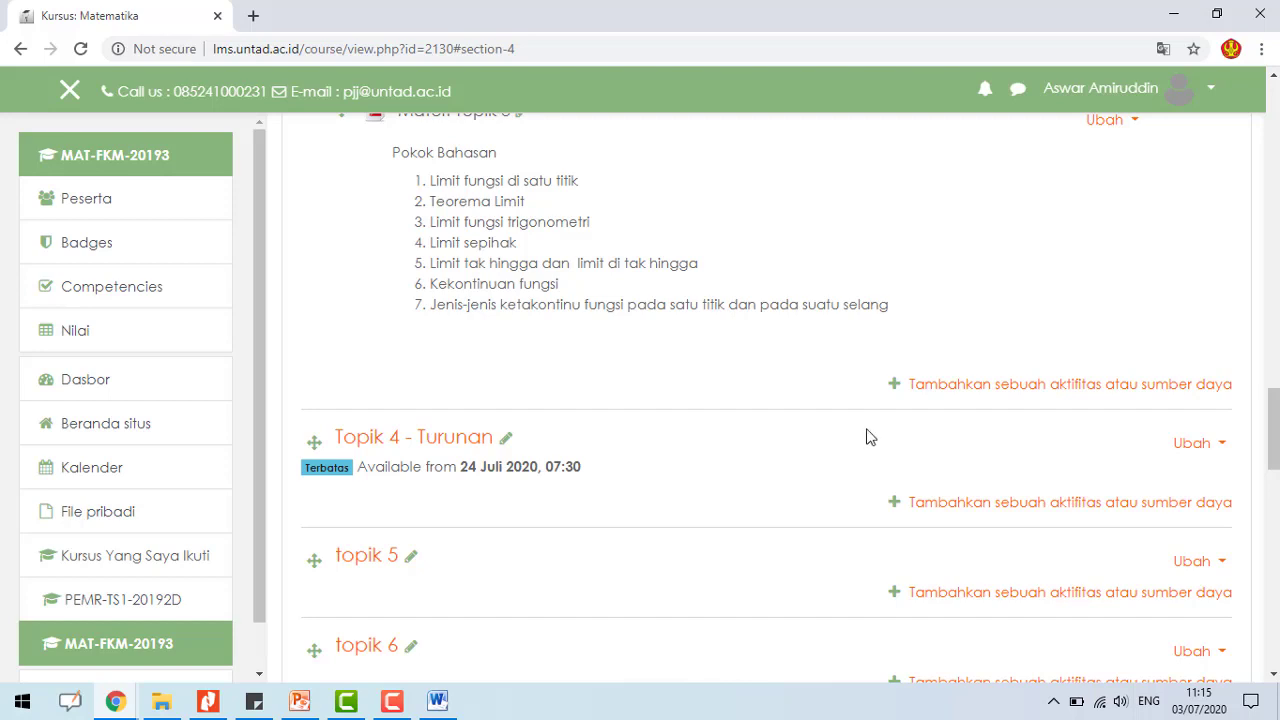
- Add an Attendance activity to the Topik 4 - Turunan section
click(893, 505)
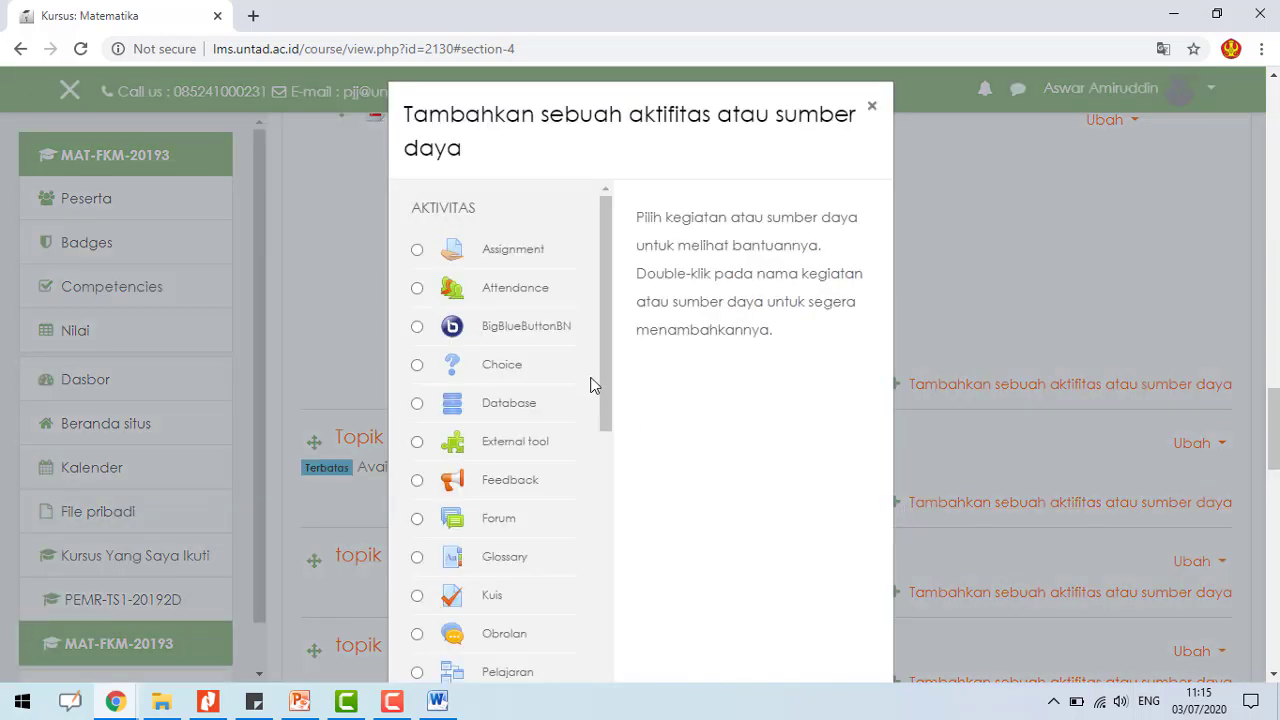
click(417, 288)
scroll(1275, 385, down, 2)
scroll(1000, 380, down, 2)
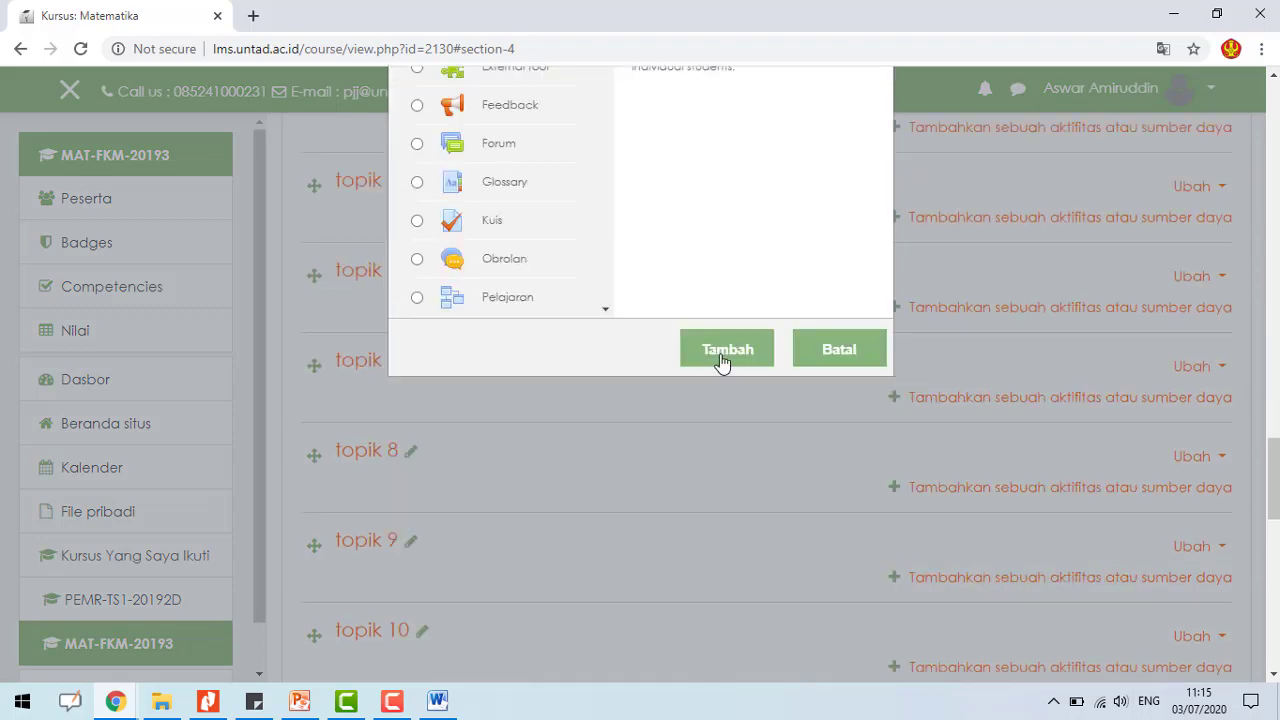
click(723, 355)
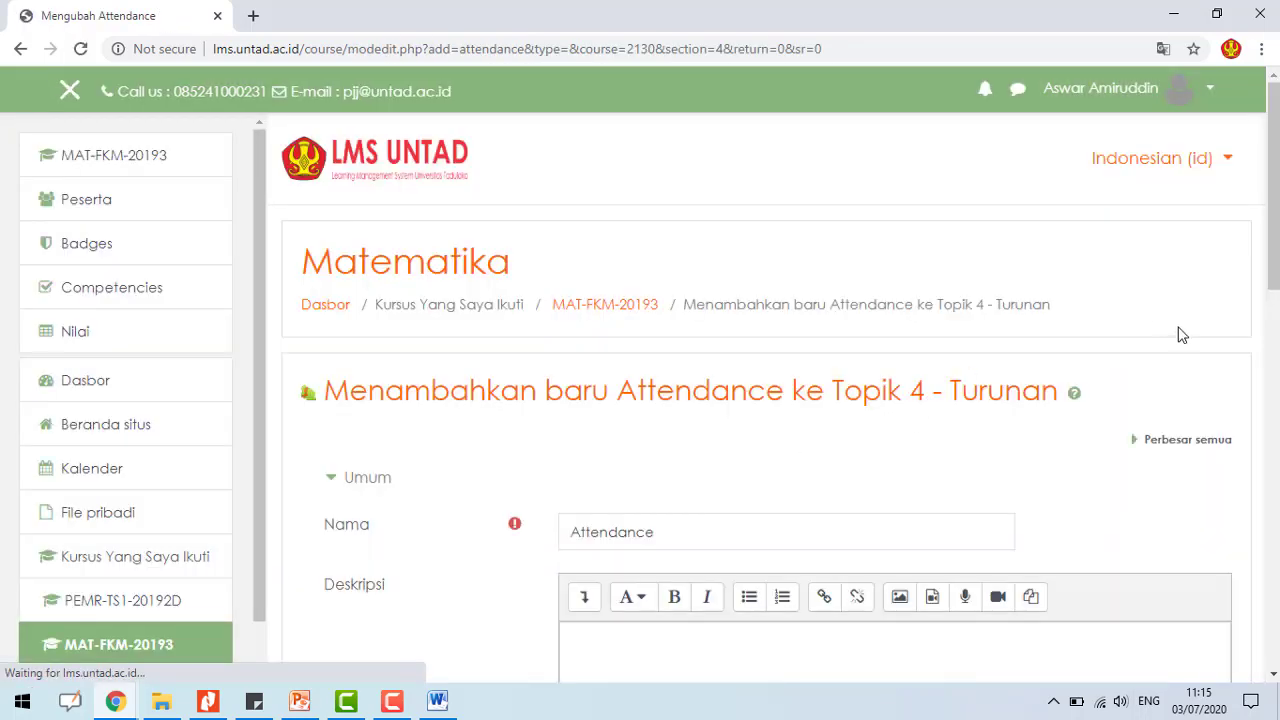
- Name the attendance activity Absensi, enable showing its description on the course page, and save it back to the course
scroll(631, 289, down, 3)
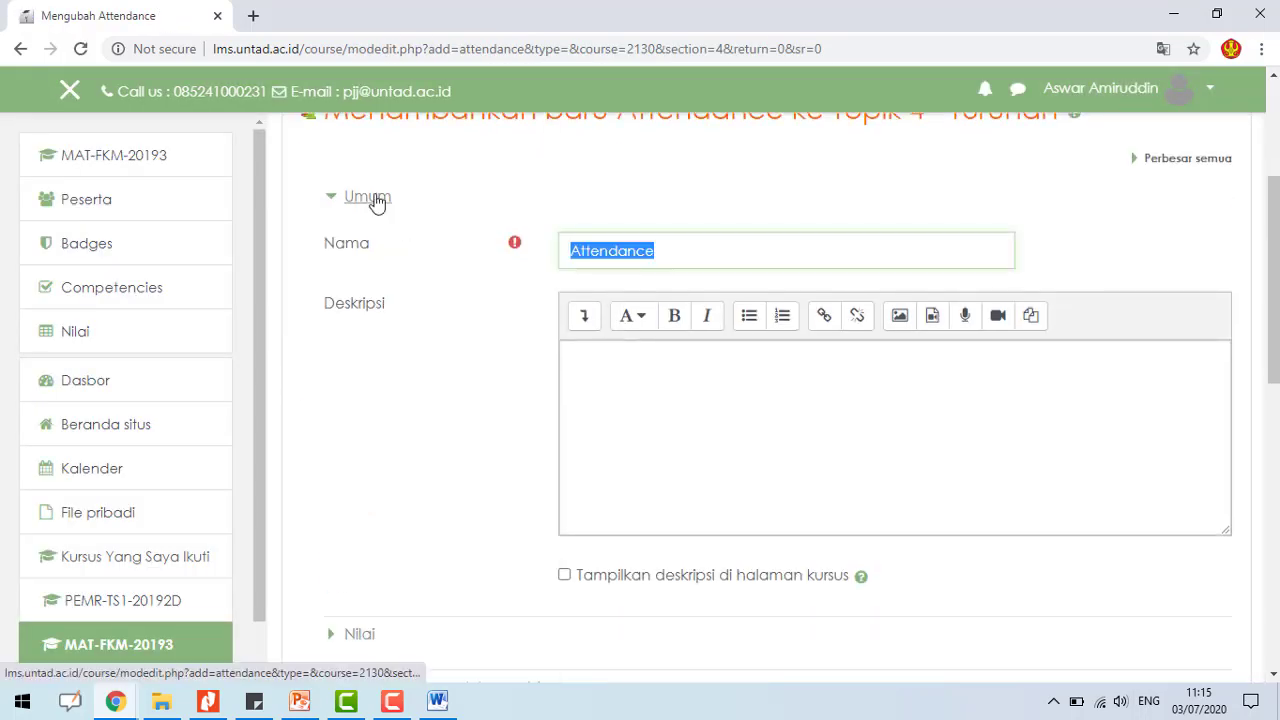
text(Absensi)
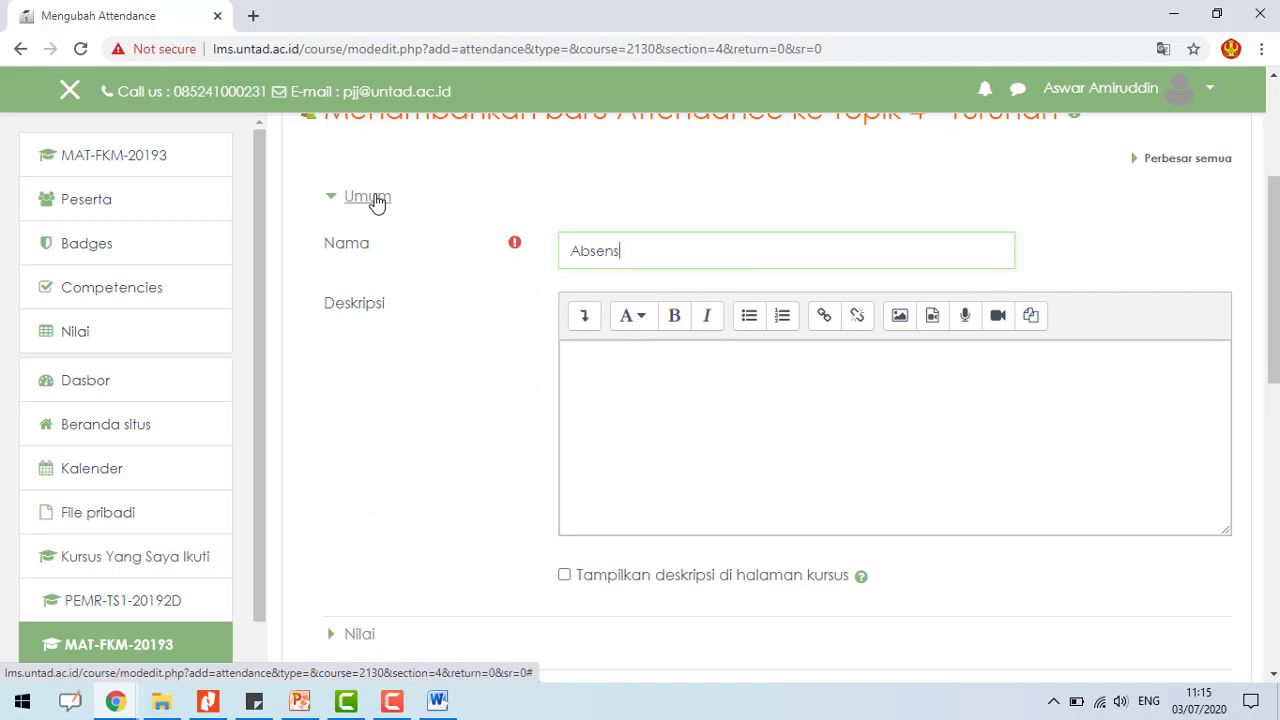
click(777, 401)
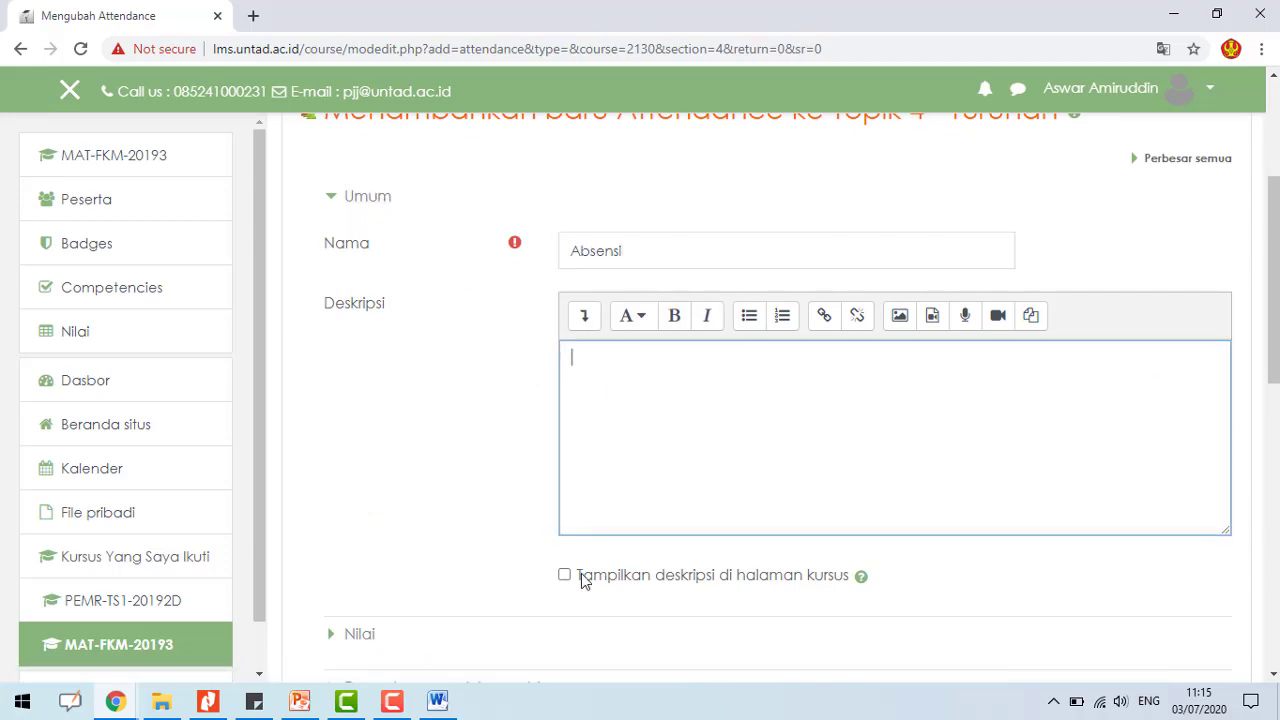
click(565, 575)
scroll(774, 509, down, 4)
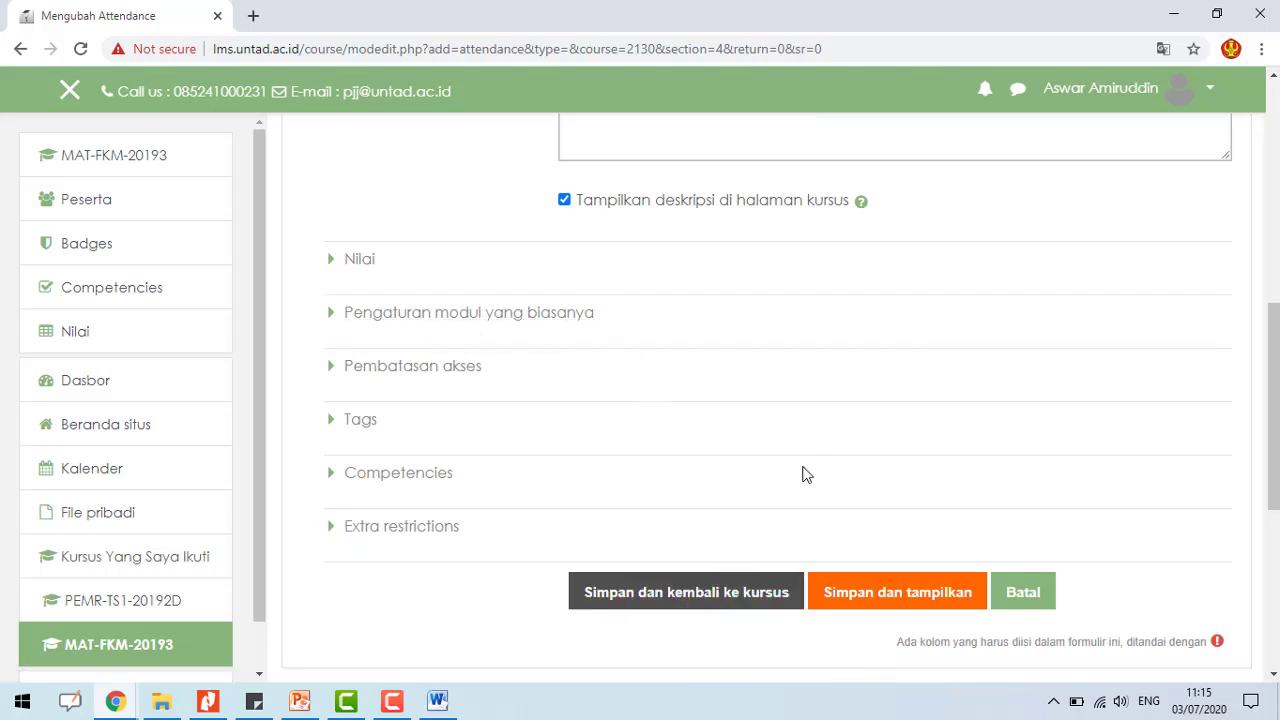
scroll(838, 465, up, 8)
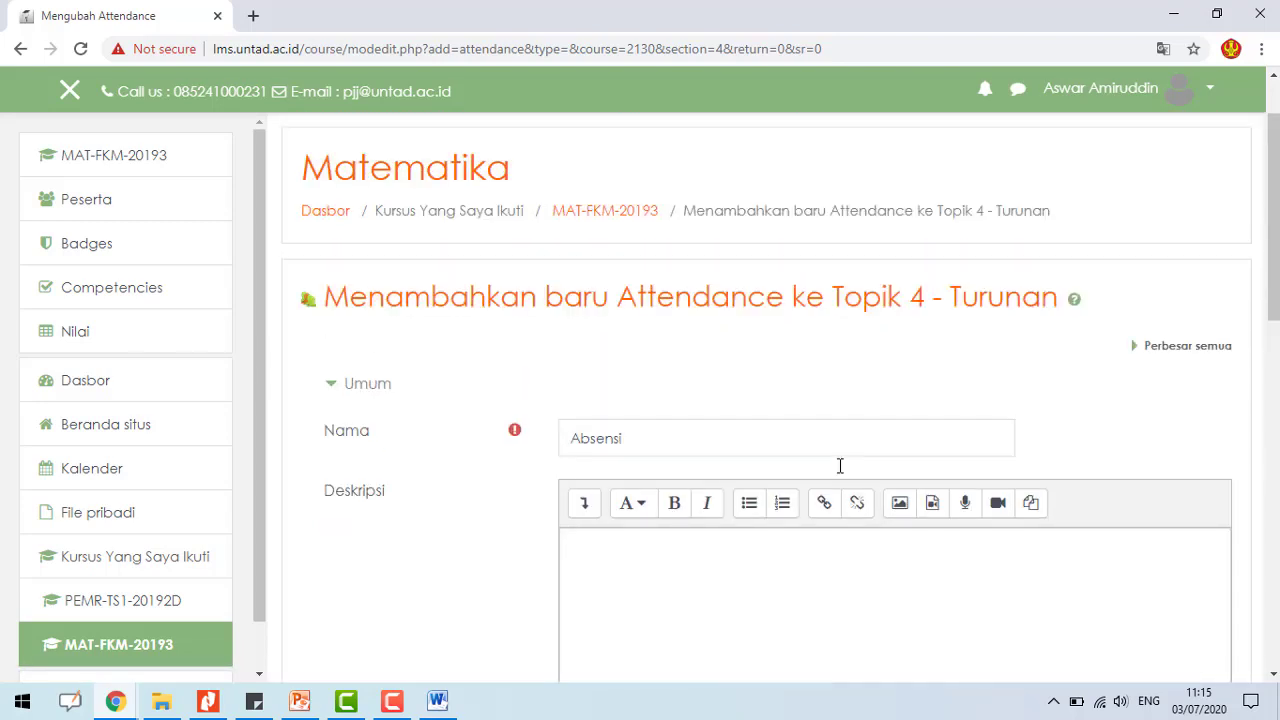
scroll(838, 465, down, 7)
scroll(746, 474, up, 4)
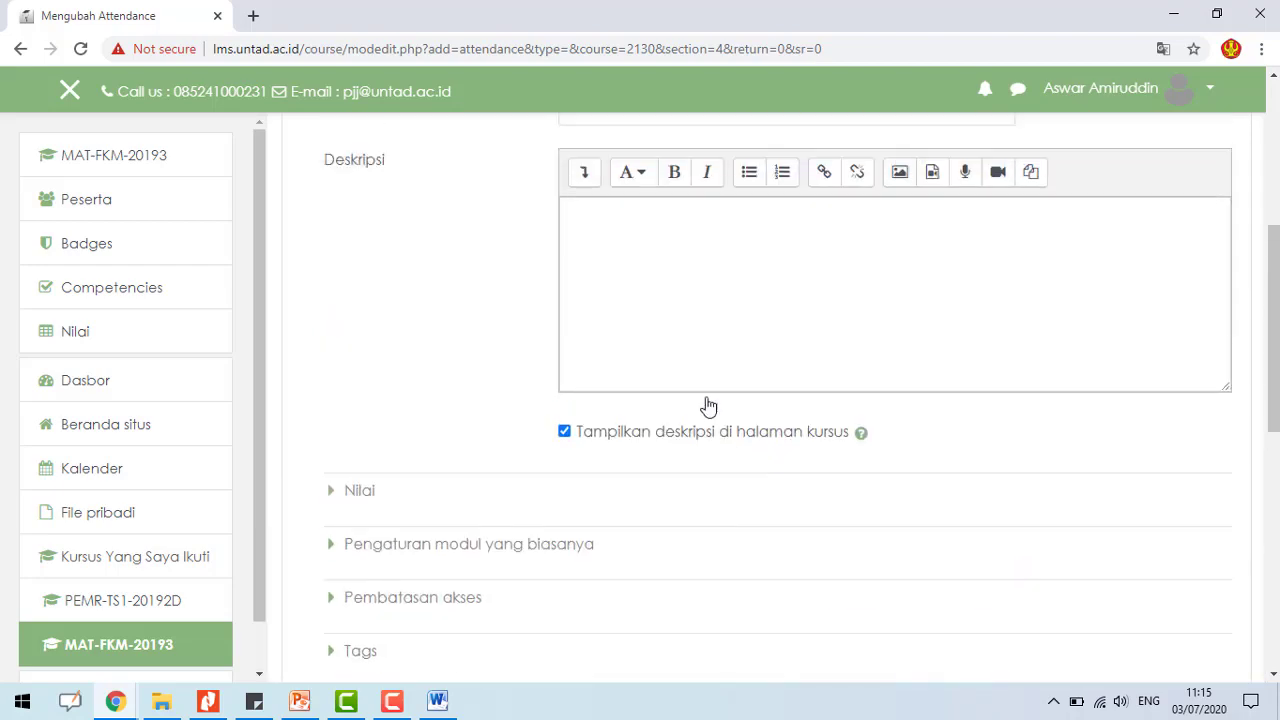
scroll(708, 405, up, 3)
click(677, 346)
scroll(734, 551, down, 7)
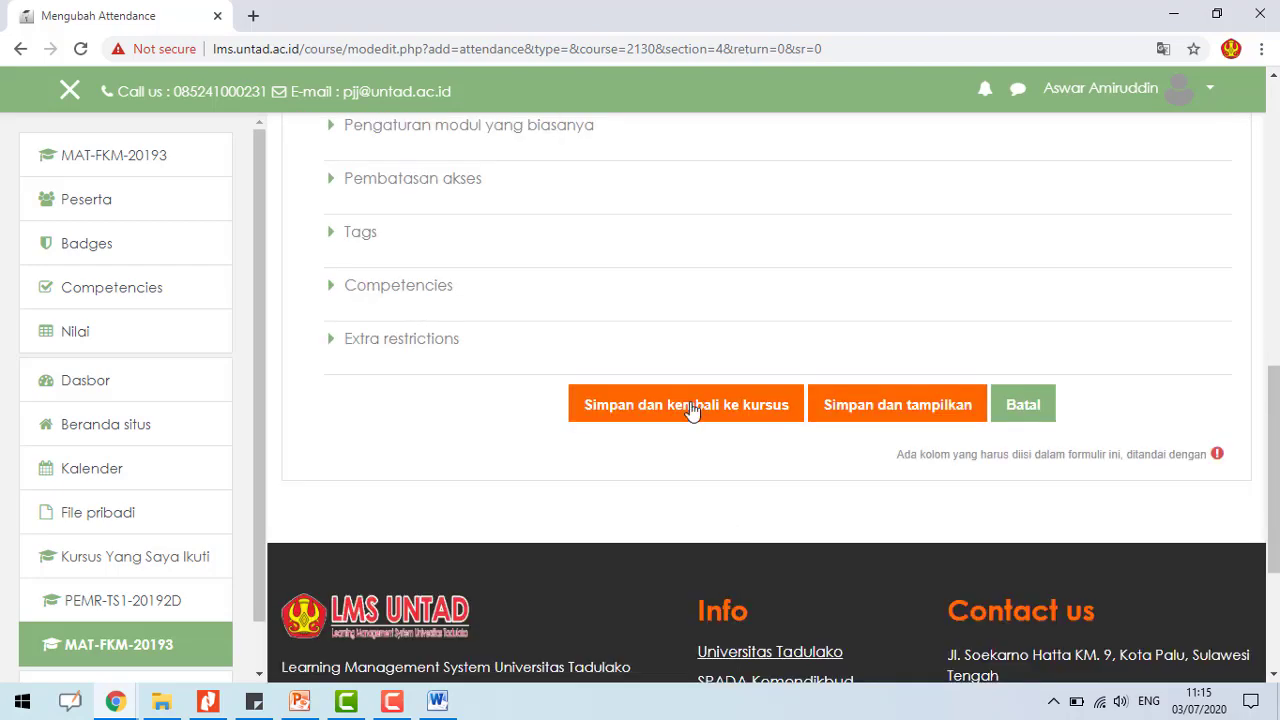
click(690, 407)
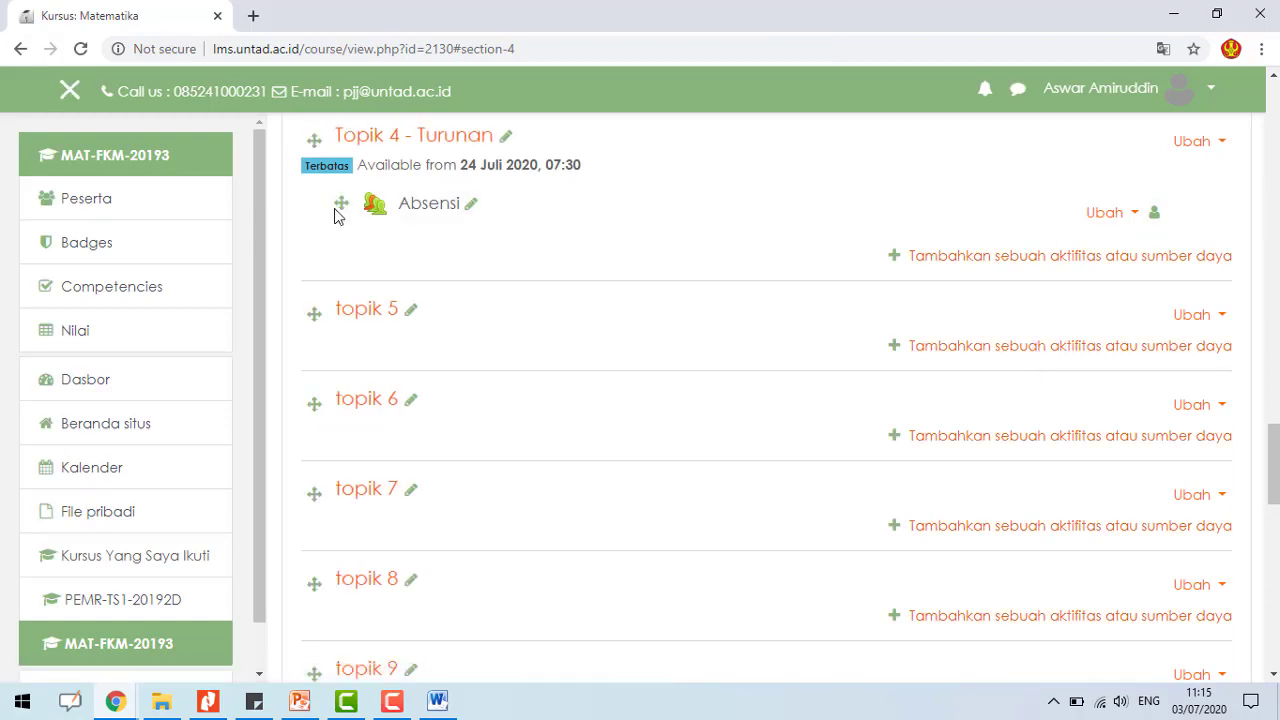
- Browse the available activities and resources for Topik 4 - Turunan and start adding a File resource to the section
click(895, 256)
scroll(540, 460, down, 10)
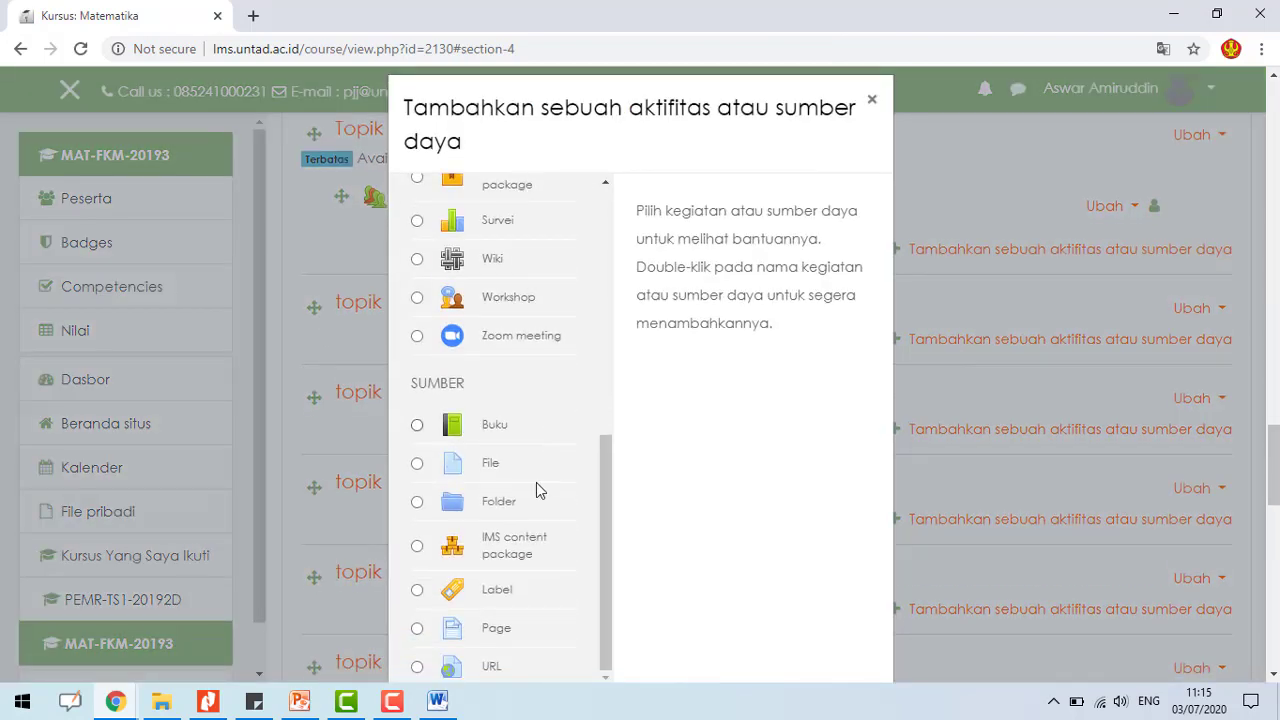
scroll(577, 167, up, 3)
scroll(505, 193, down, 3)
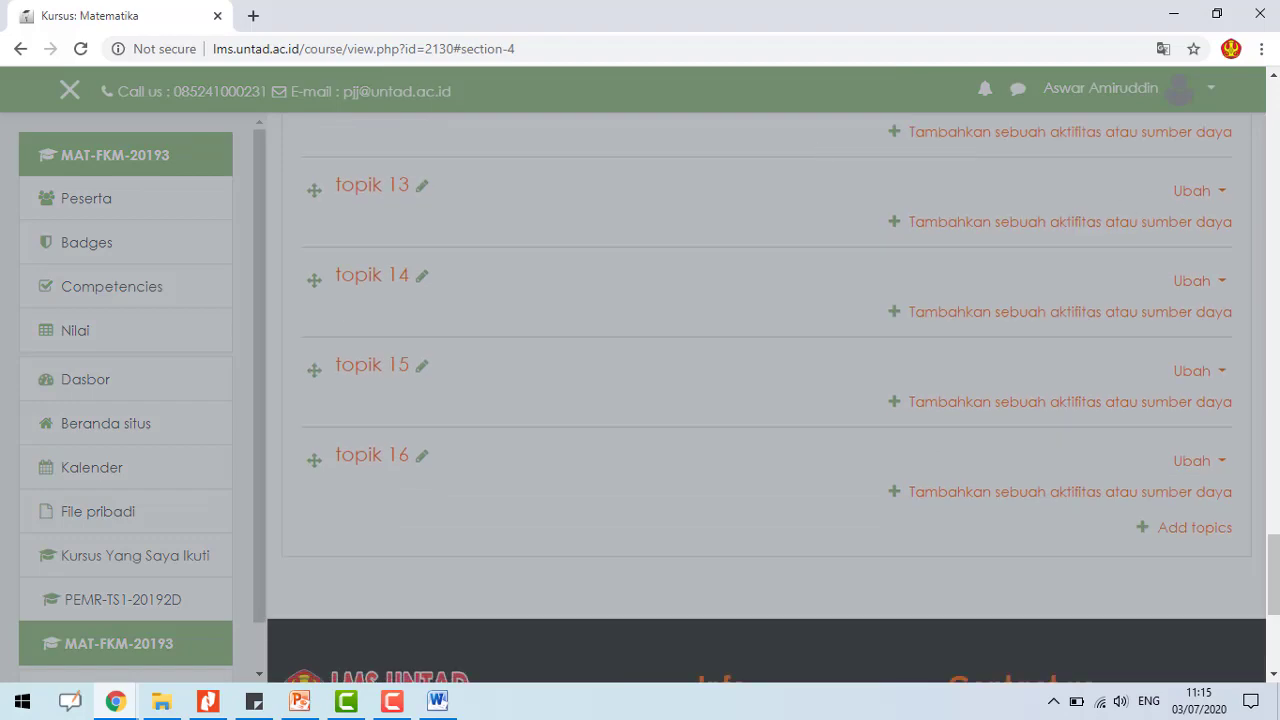
scroll(844, 416, up, 5)
scroll(600, 283, up, 5)
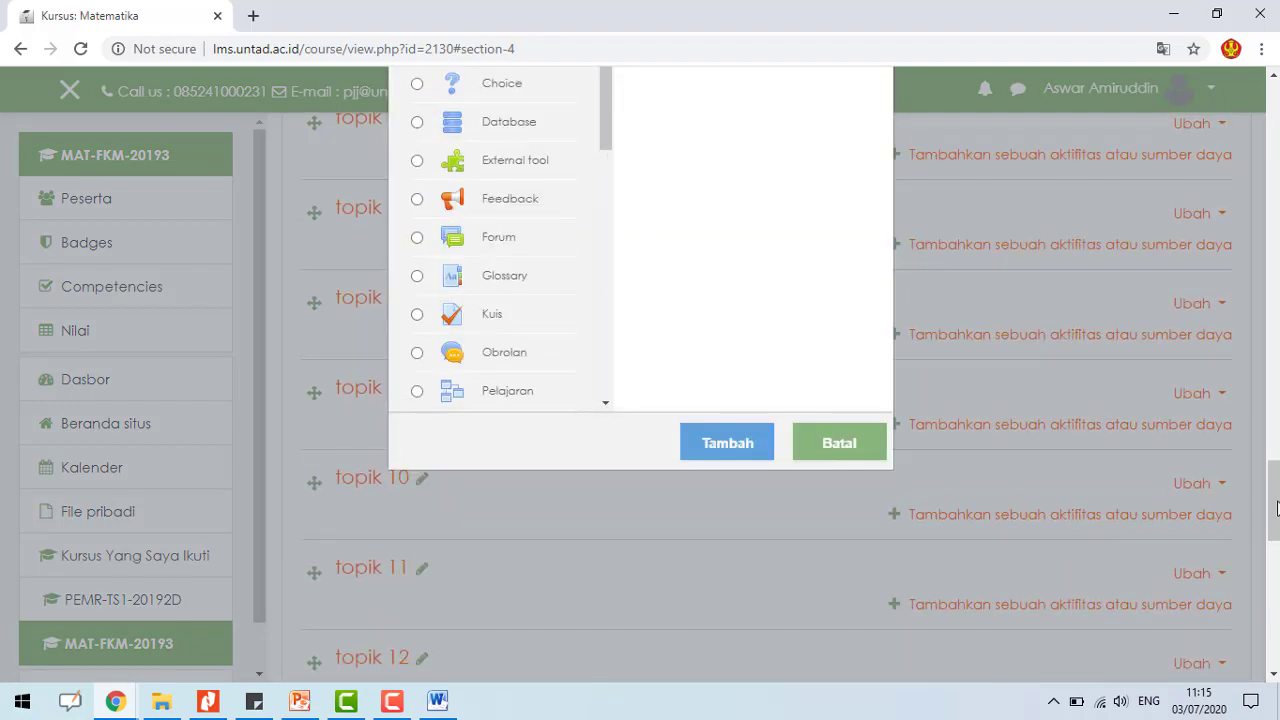
scroll(1106, 403, up, 10)
scroll(923, 379, down, 10)
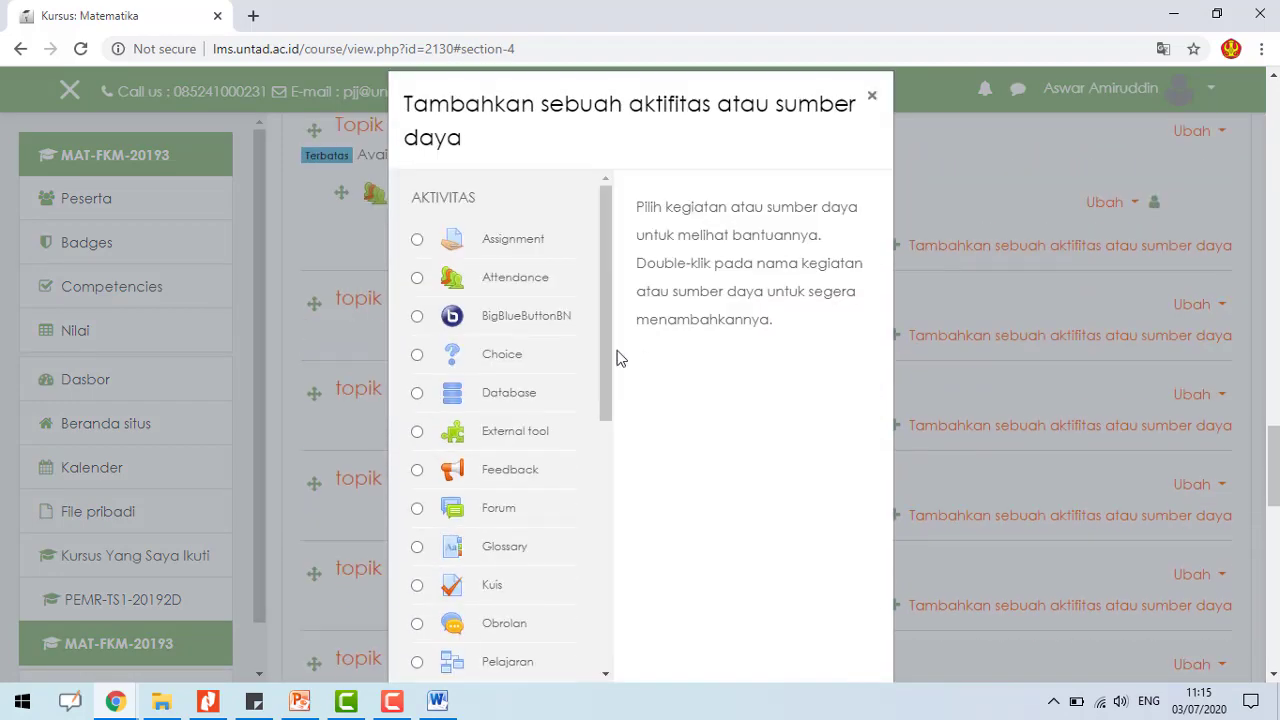
scroll(617, 357, down, 11)
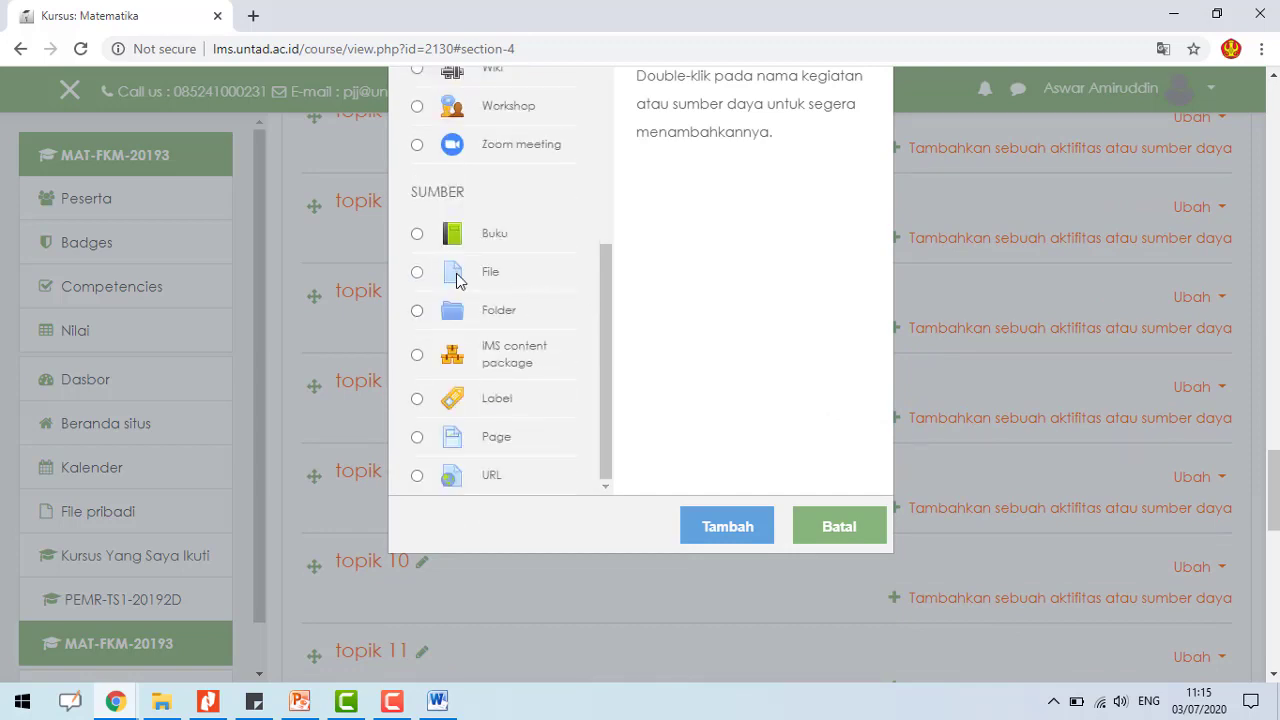
click(452, 272)
click(734, 530)
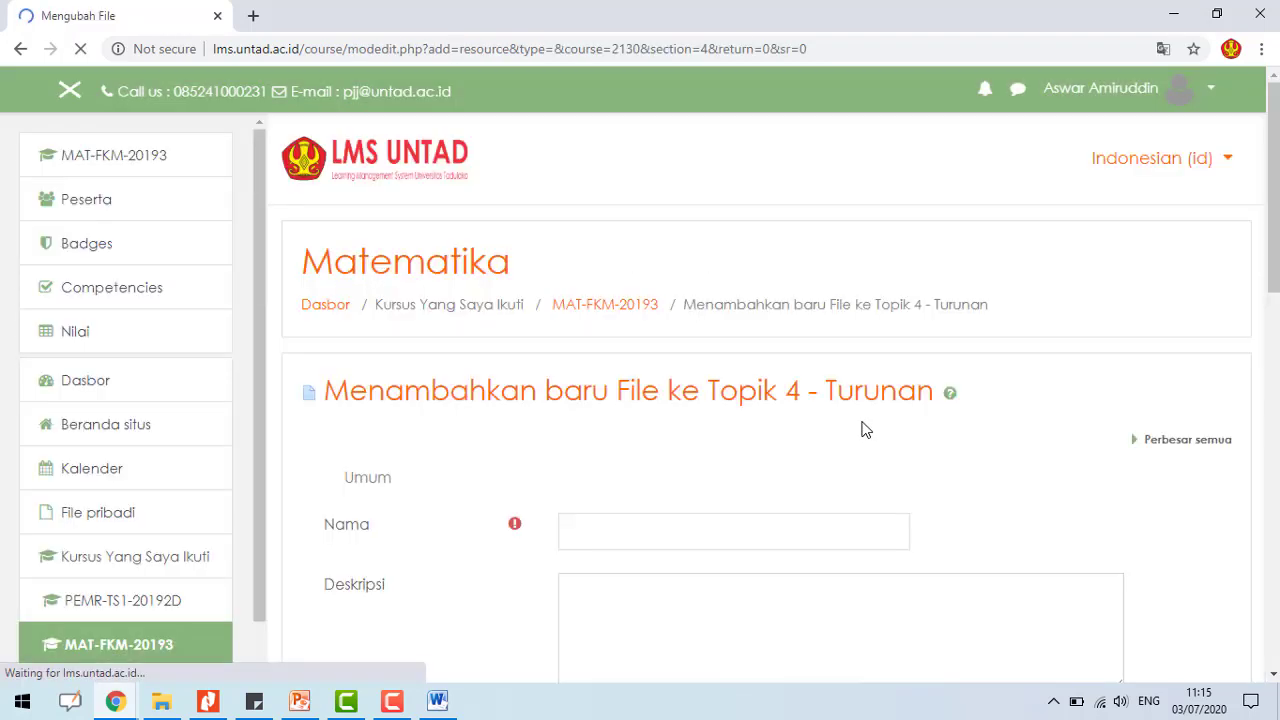
- Name the new File resource Pertemuan 9 and start editing its description
scroll(677, 400, down, 2)
click(628, 334)
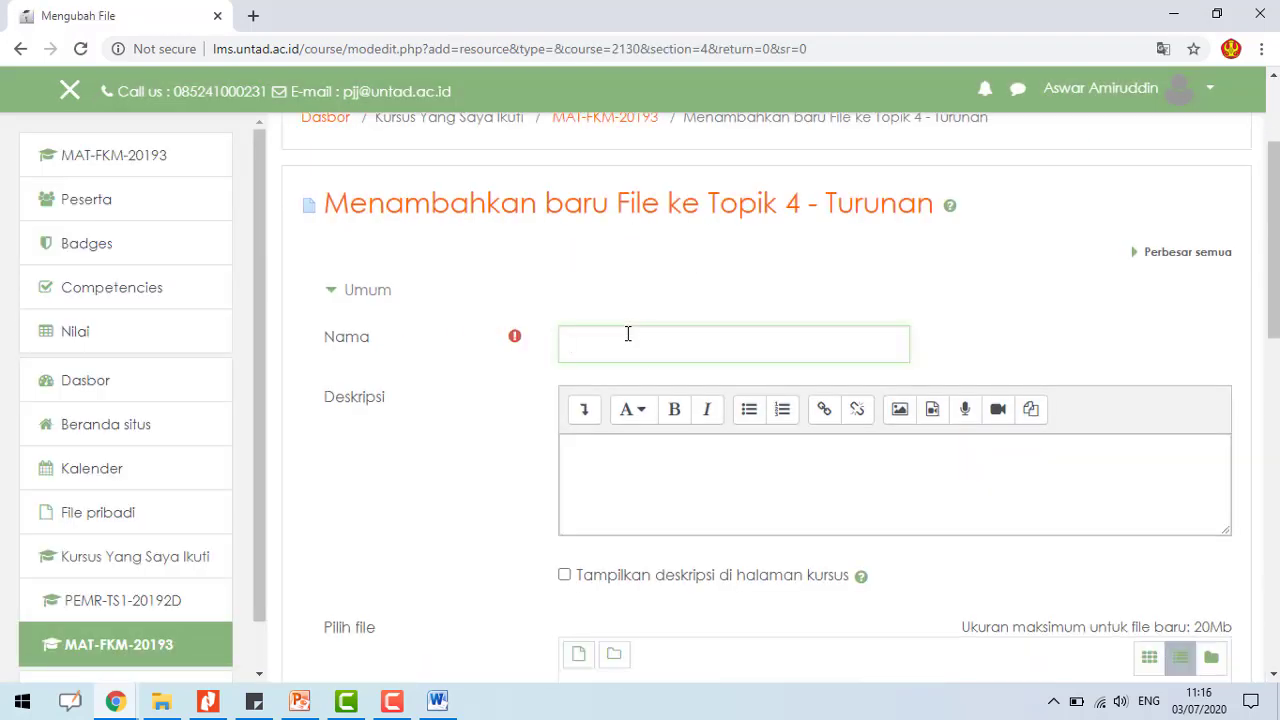
text(Pertemuan 9)
click(608, 474)
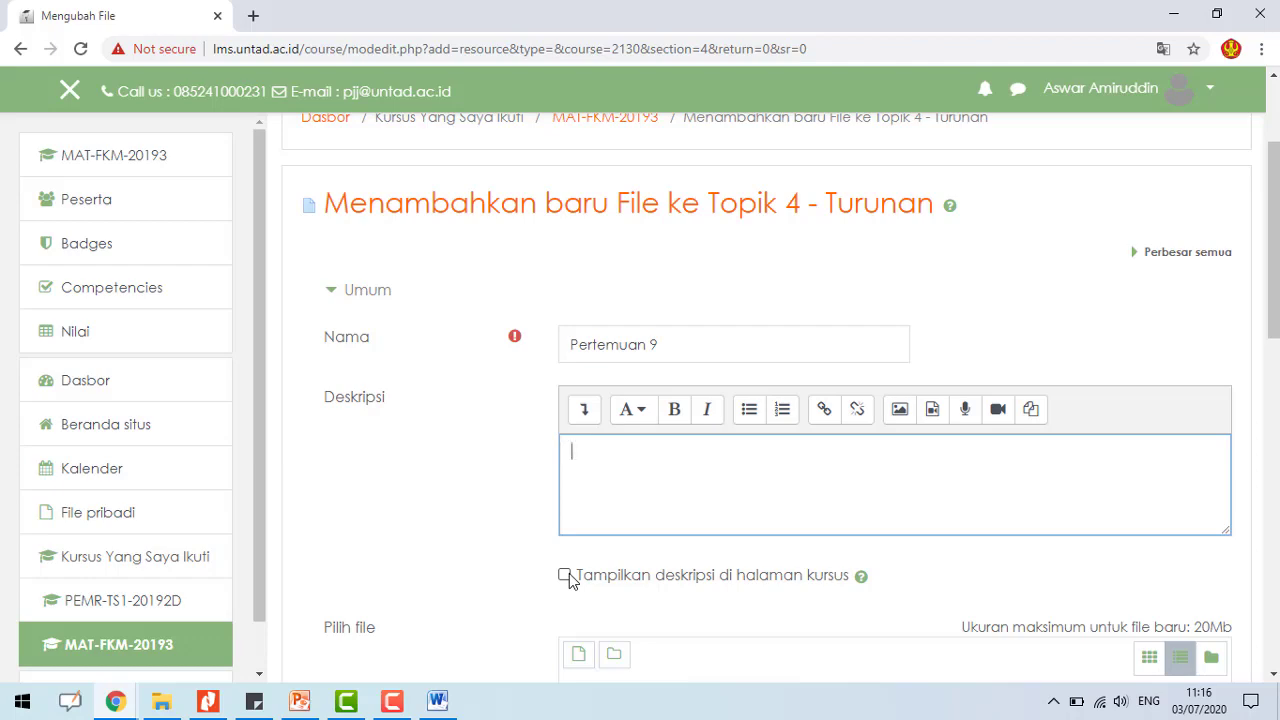
- Switch to the Matematika Dasar course plan in Word, review the material planned for meetings 9 to 15, and return to the browser
click(437, 701)
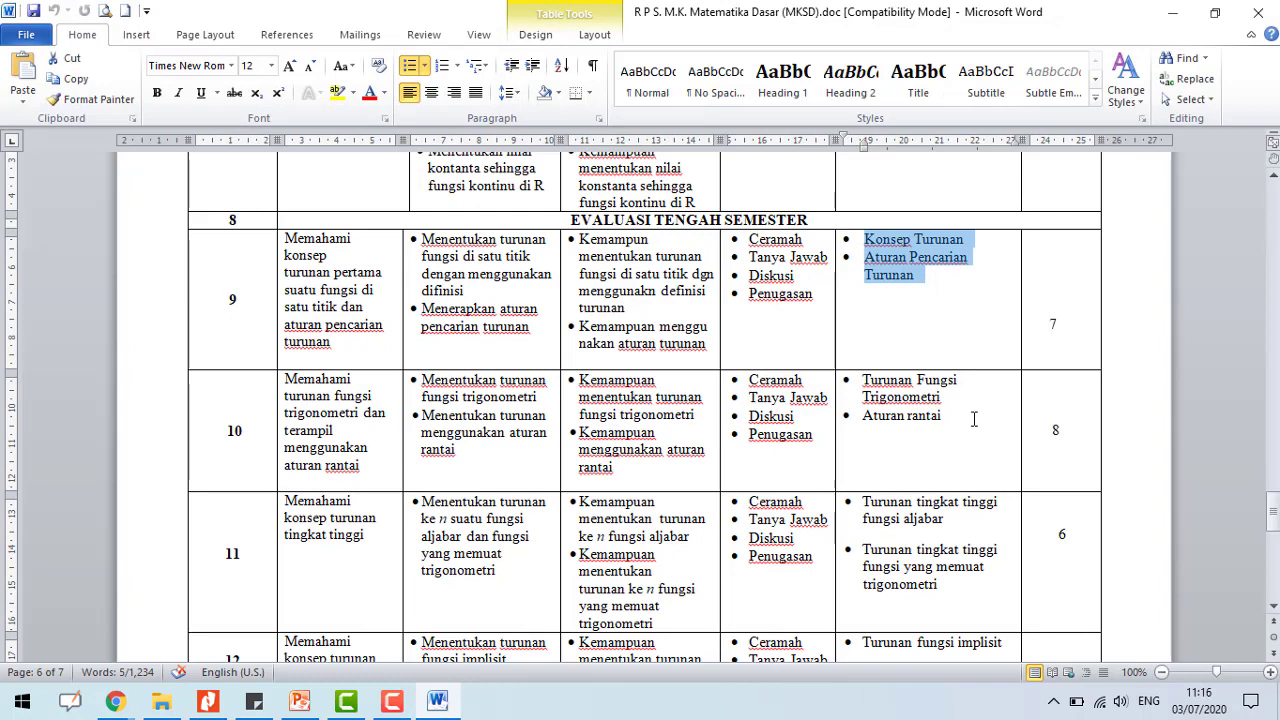
click(973, 419)
scroll(973, 419, down, 1)
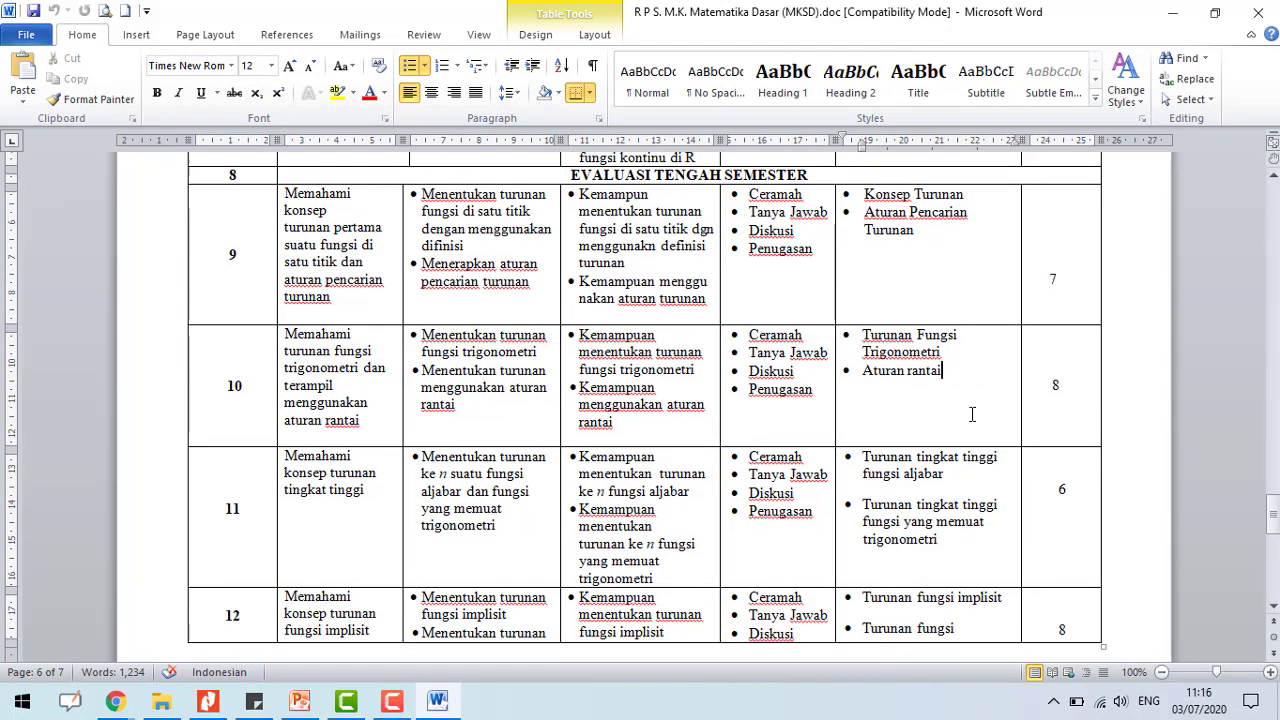
scroll(968, 421, down, 2)
scroll(968, 451, down, 8)
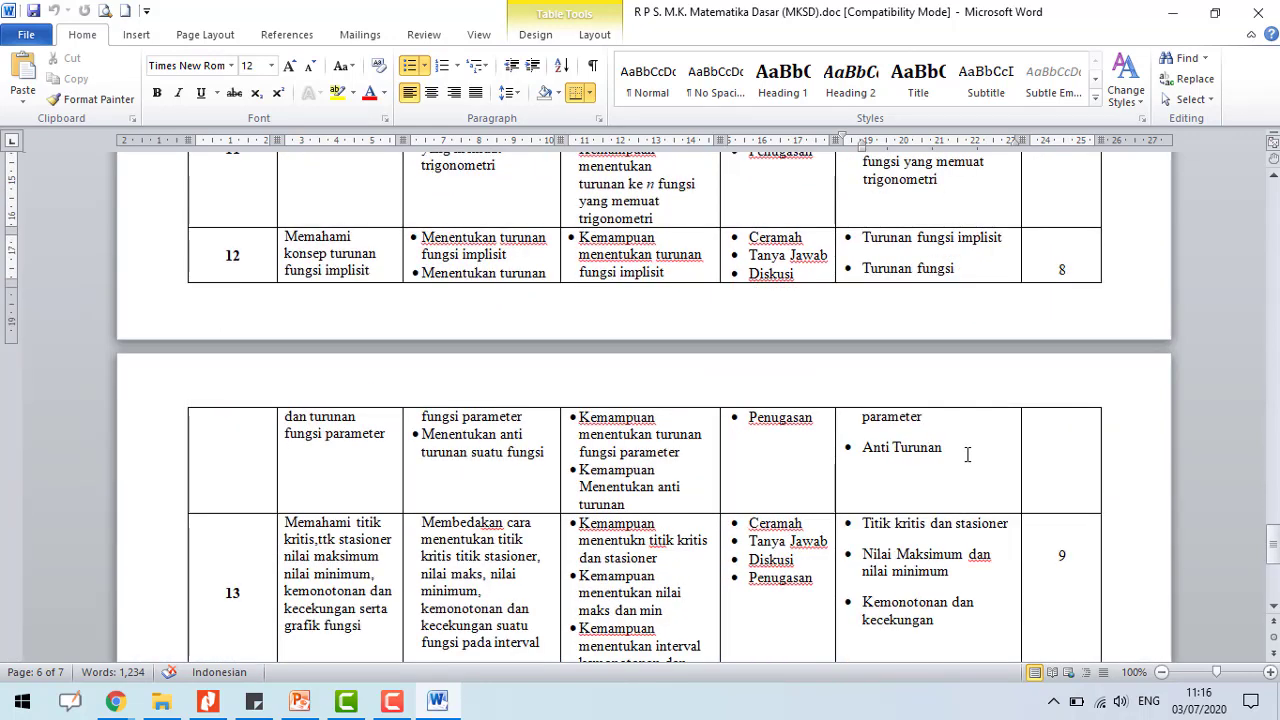
scroll(968, 455, down, 2)
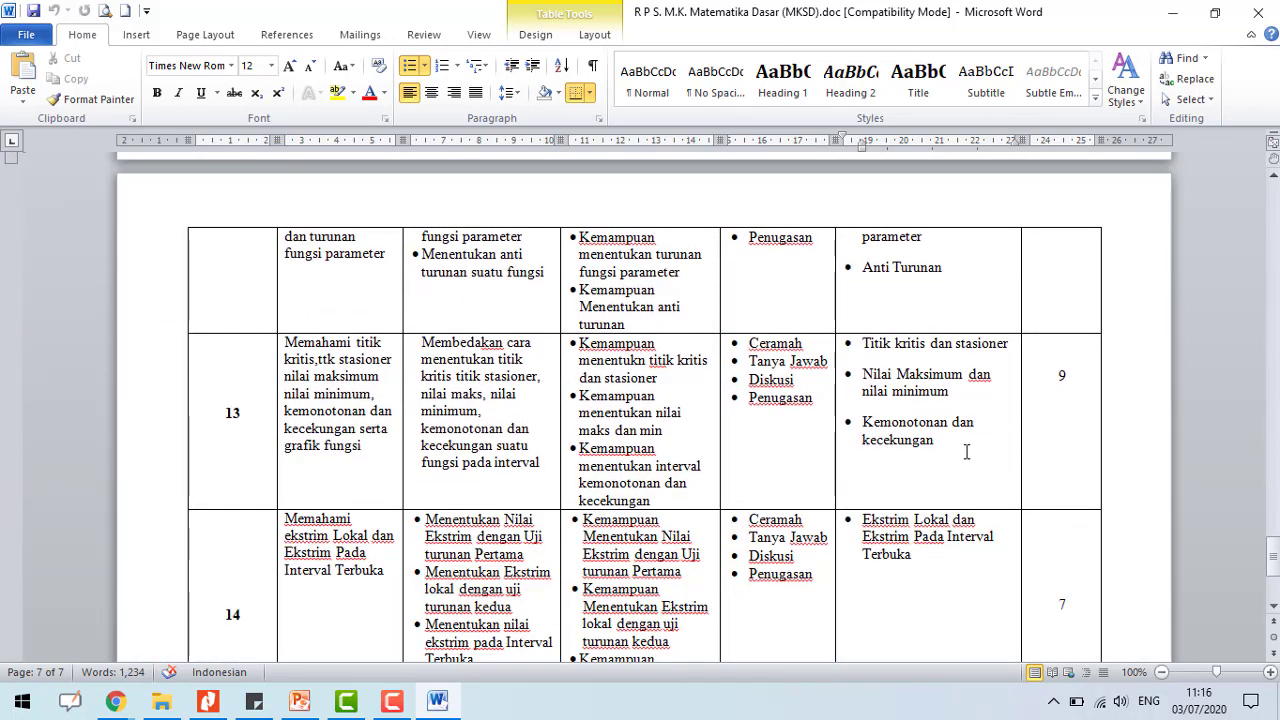
click(967, 452)
scroll(958, 389, down, 6)
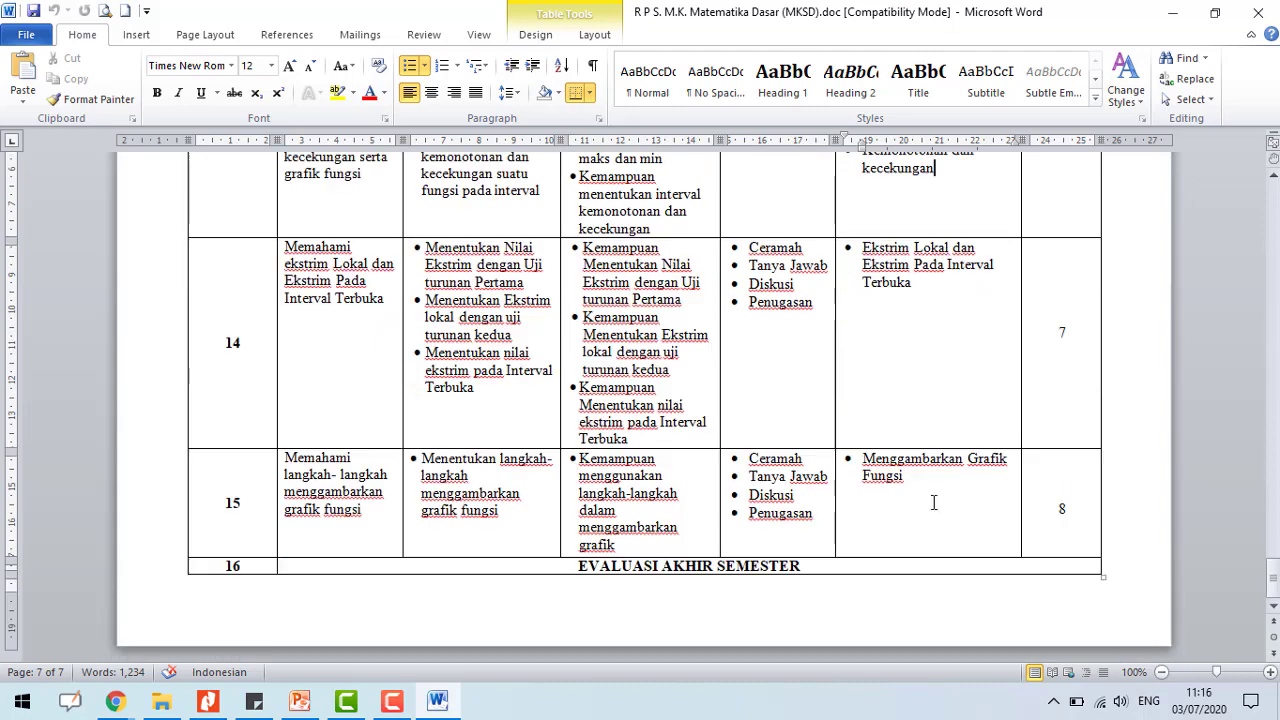
scroll(928, 481, up, 7)
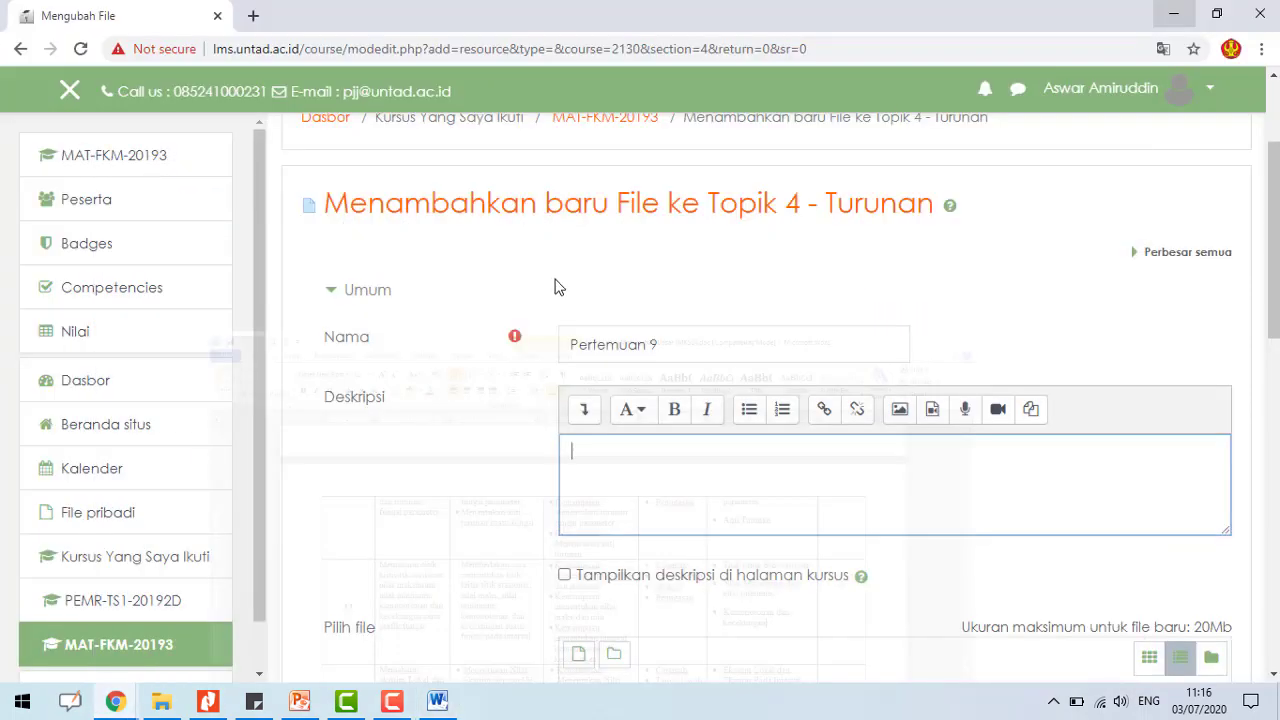
key(alt+Tab)
- Write Pertemuan 9 in the description and start a bulleted list below it with the item Konseo Turunan
scroll(706, 464, down, 1)
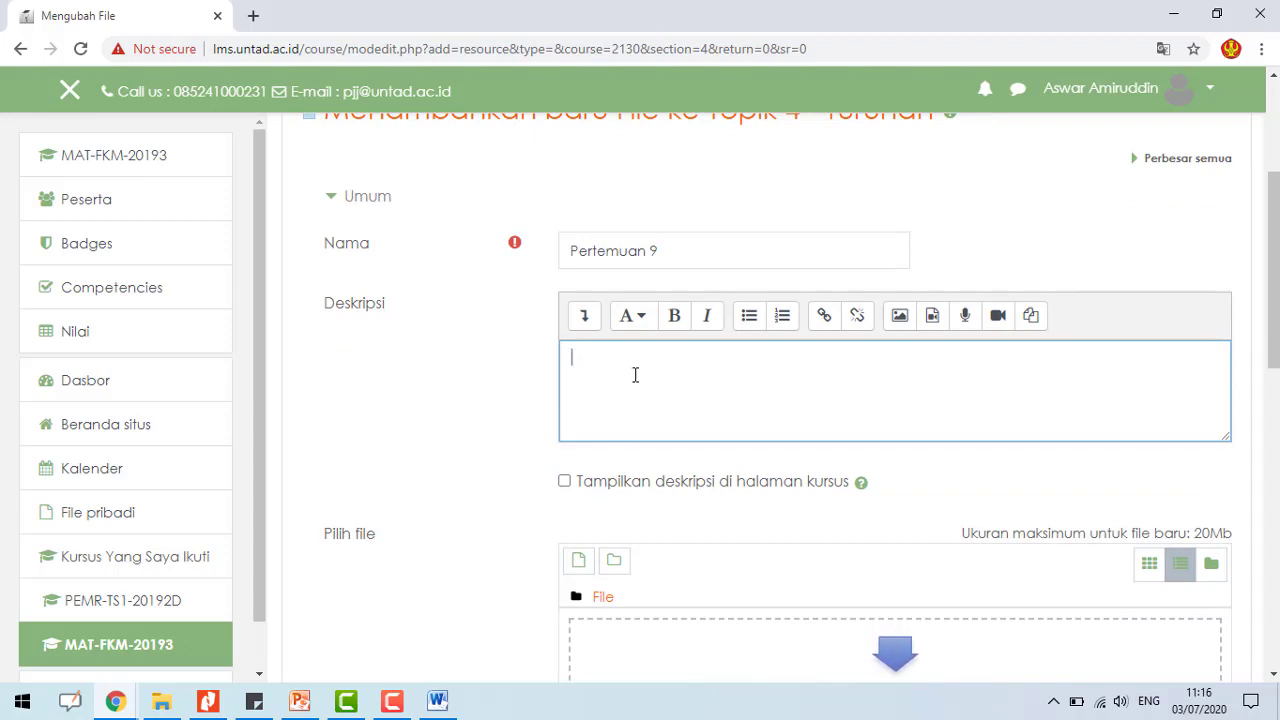
text(Pertemuan 9)
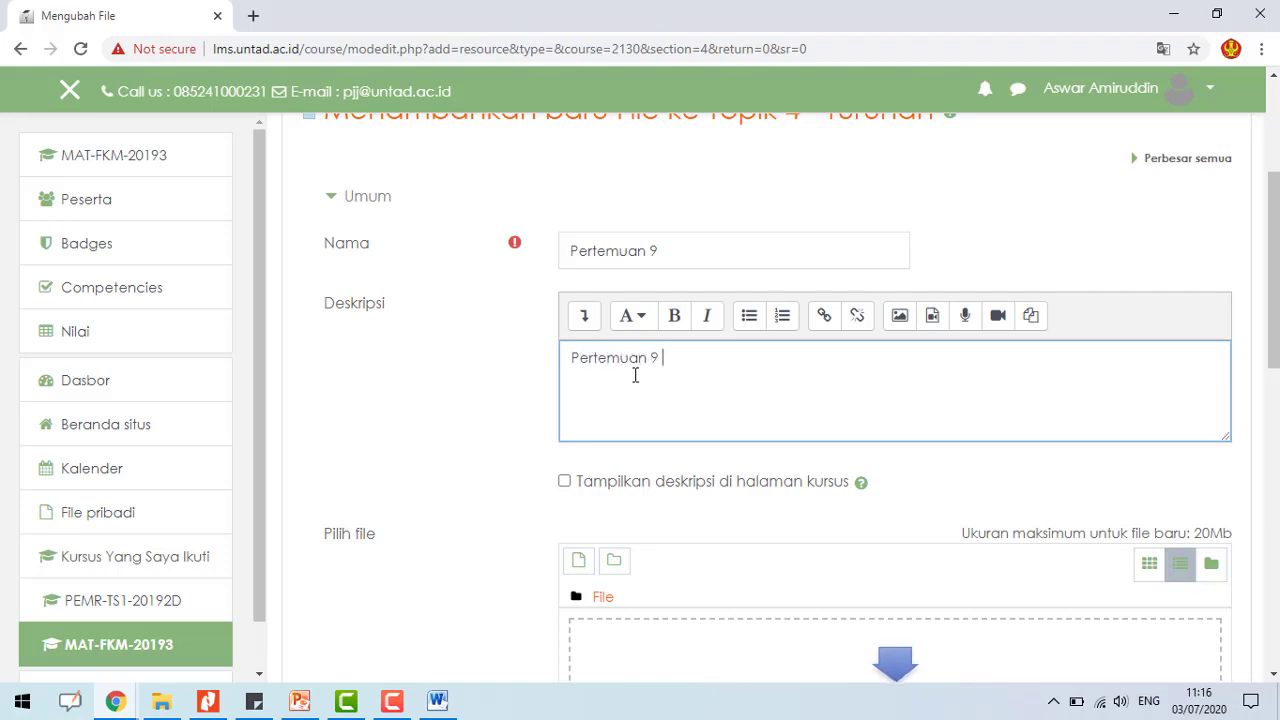
key(Return)
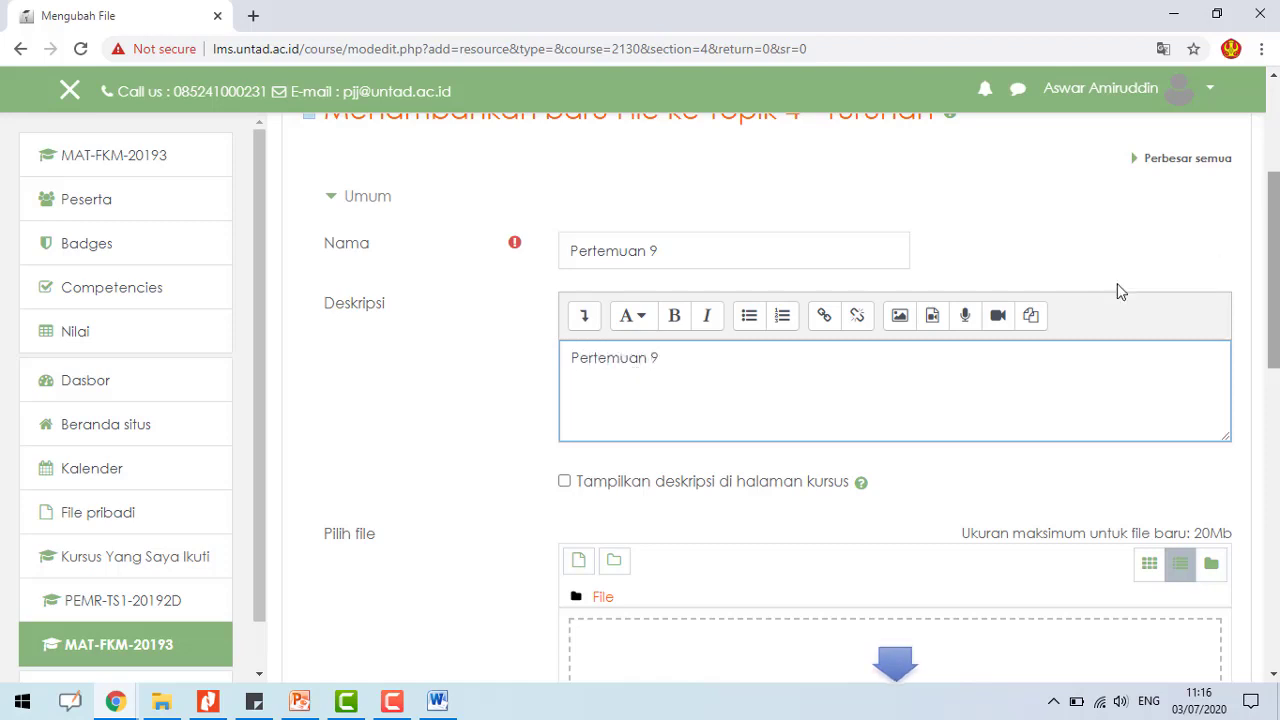
click(749, 316)
text(Konseo Turun)
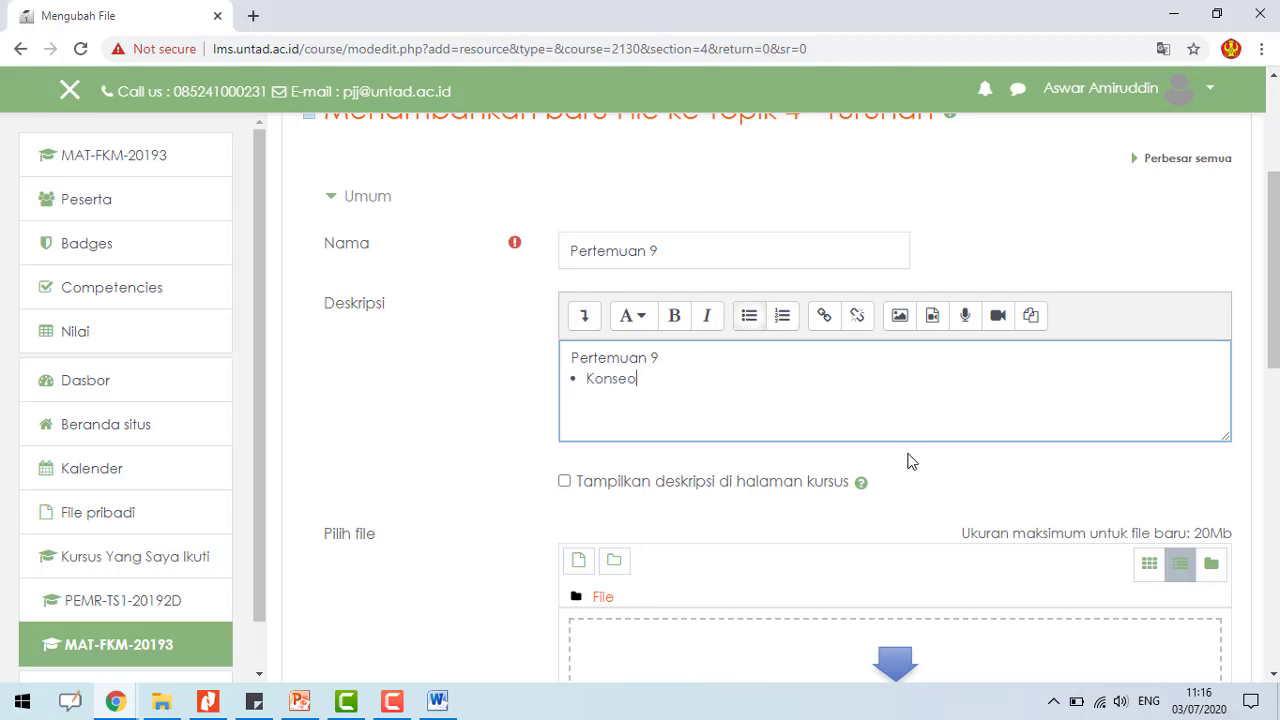
text(an)
key(Return)
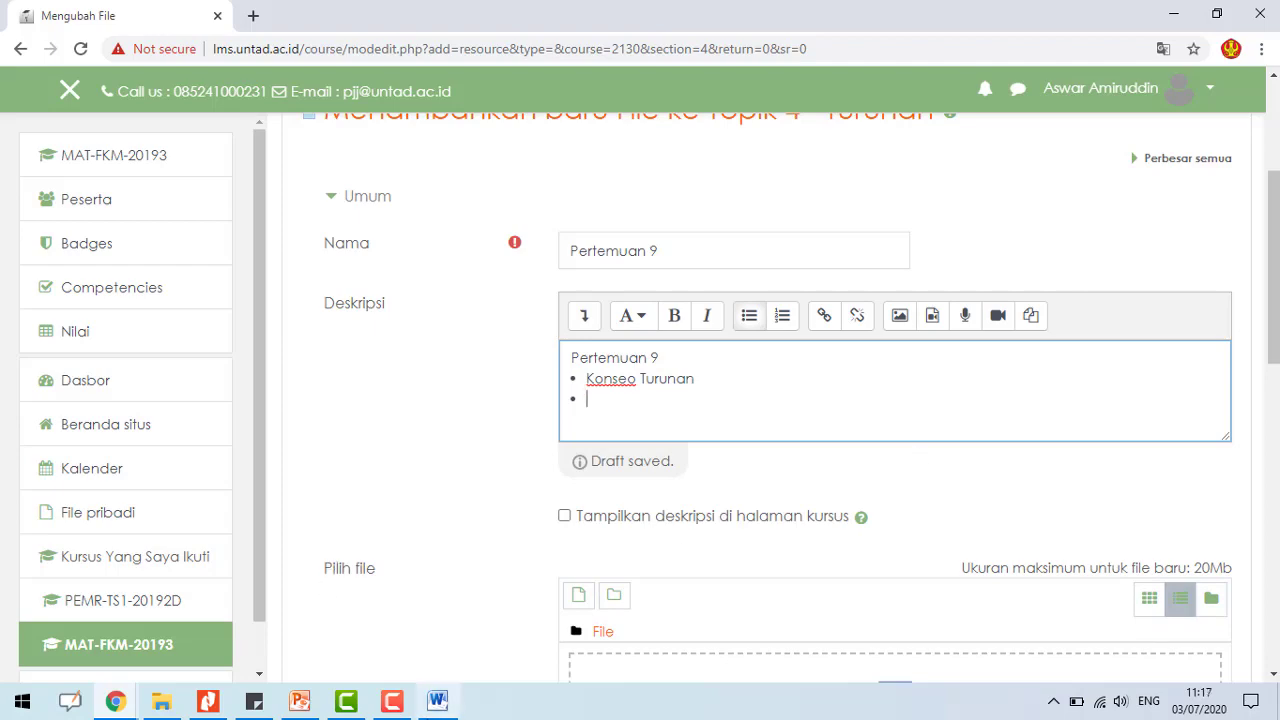
- Consult meeting 9 in the Word course plan, add the bullet Aturan Pencarian Turunan, and enable showing the description on the course page
click(437, 700)
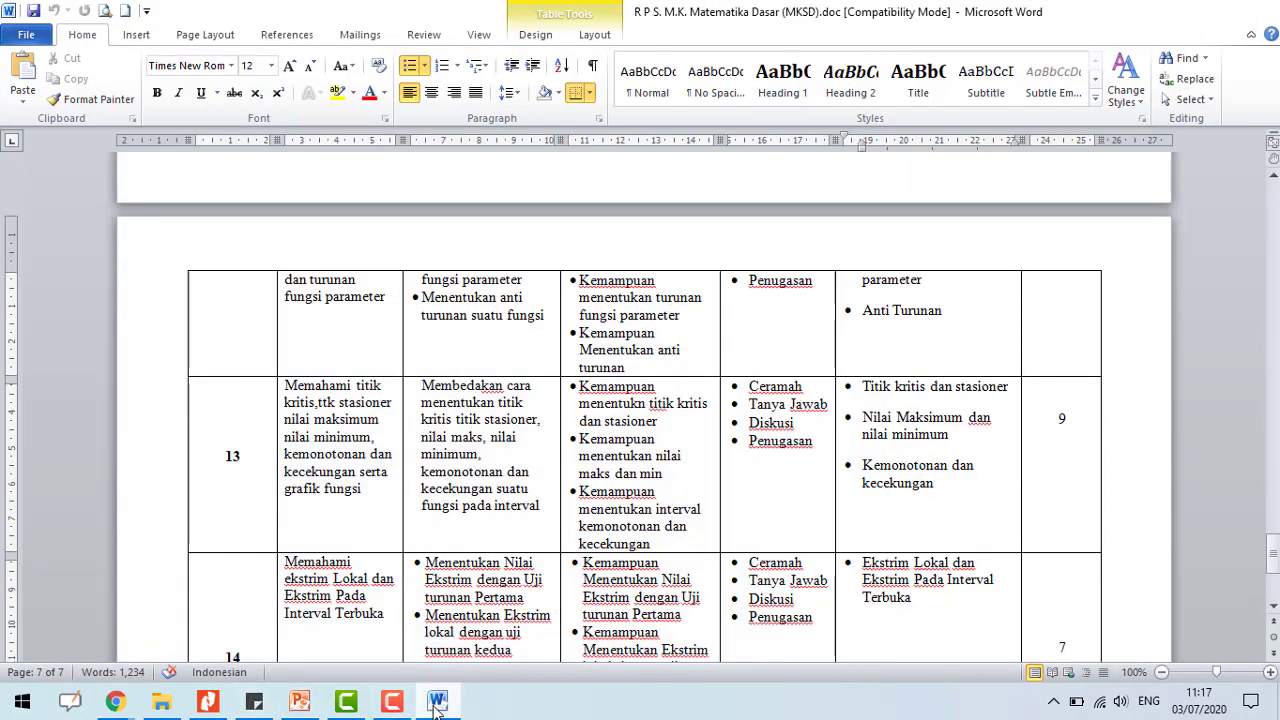
scroll(990, 345, up, 7)
scroll(1068, 343, up, 3)
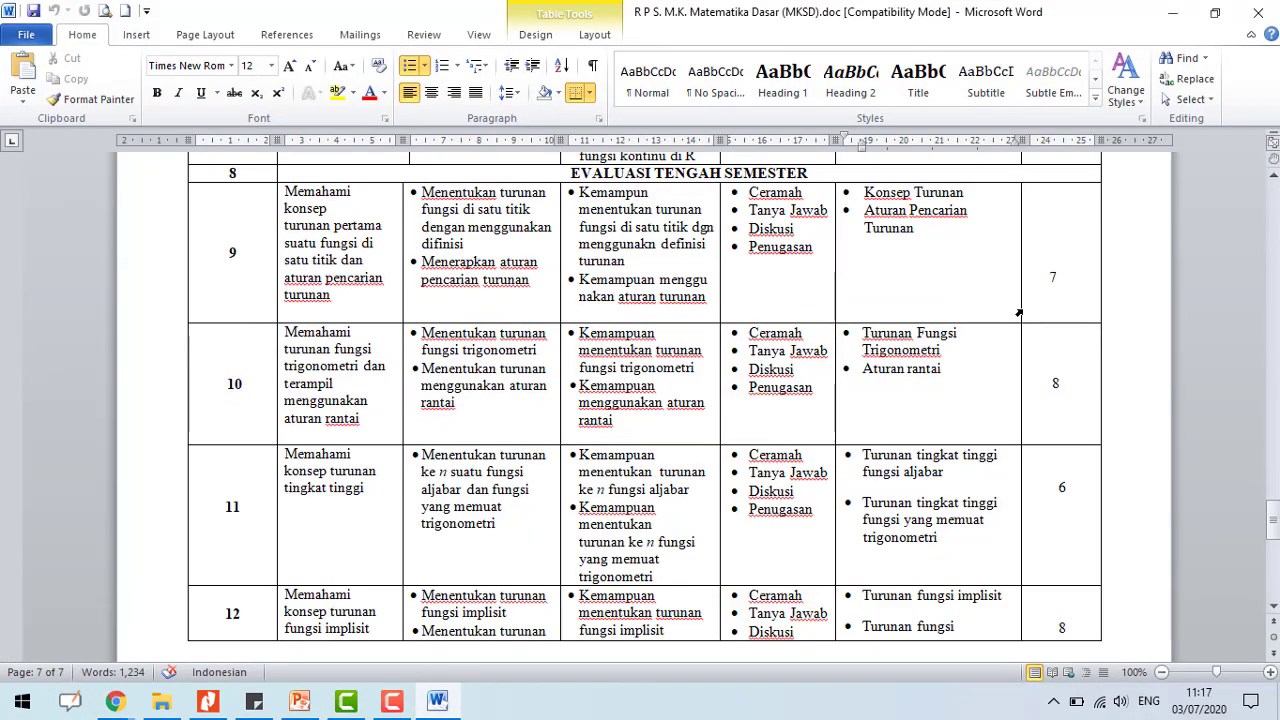
click(448, 702)
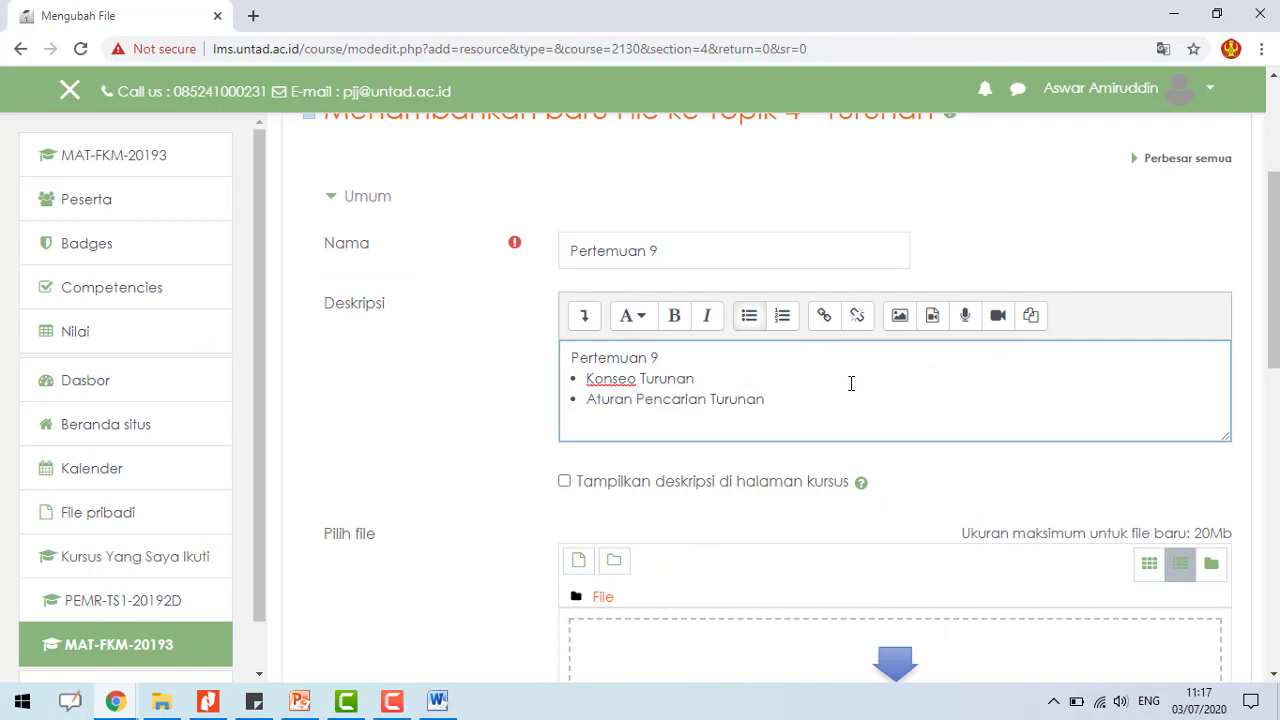
click(564, 481)
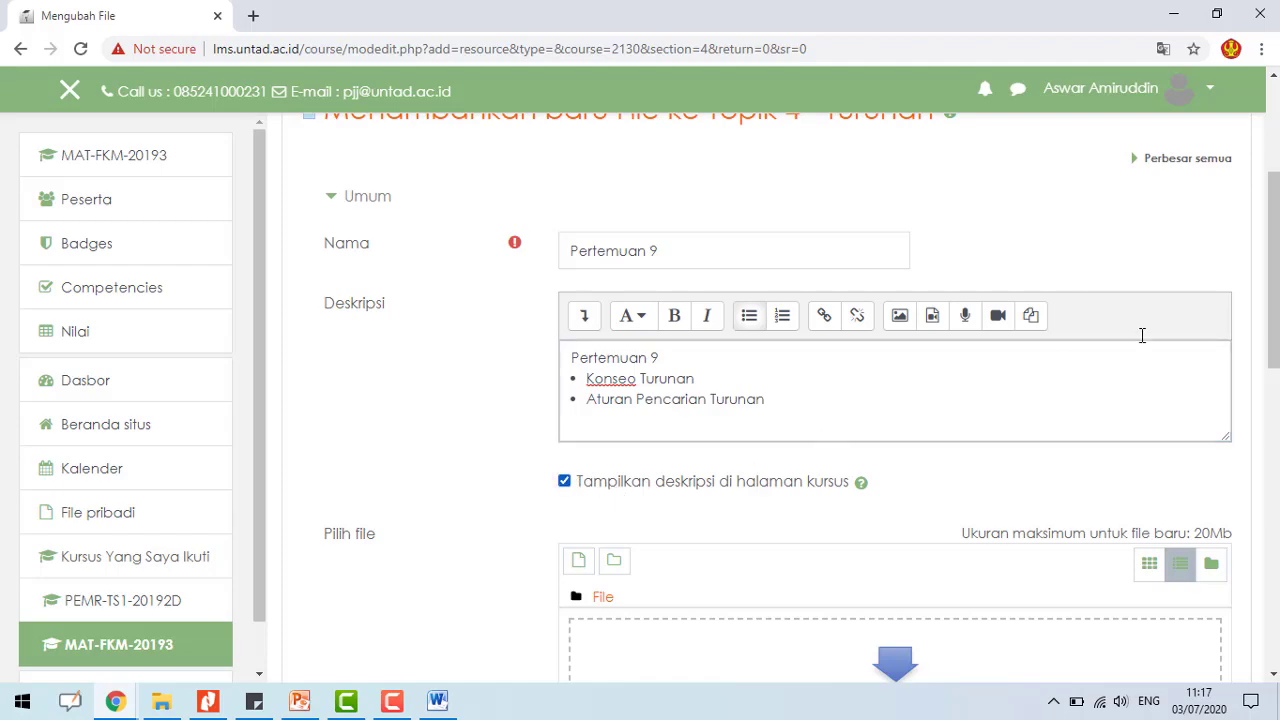
- Start uploading a file to the resource and browse to the Untad > 2. Matematika > Matematika dasar folder
scroll(680, 450, down, 2)
click(579, 373)
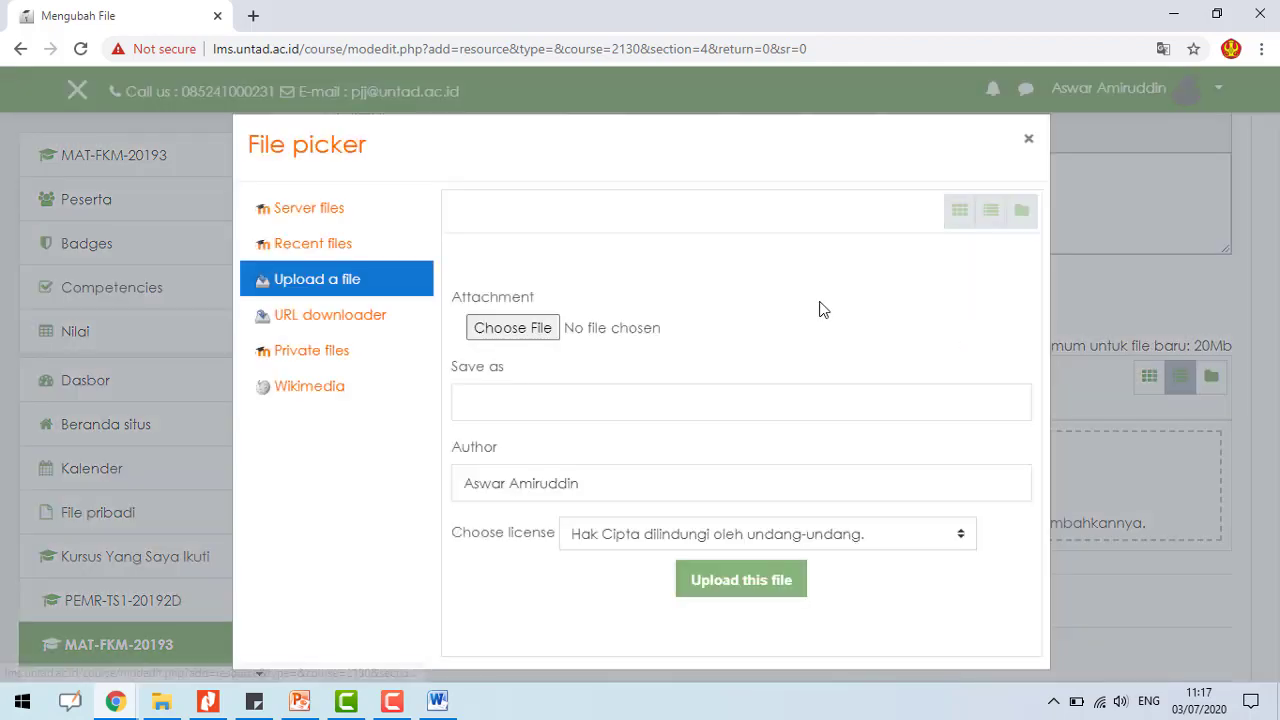
click(518, 336)
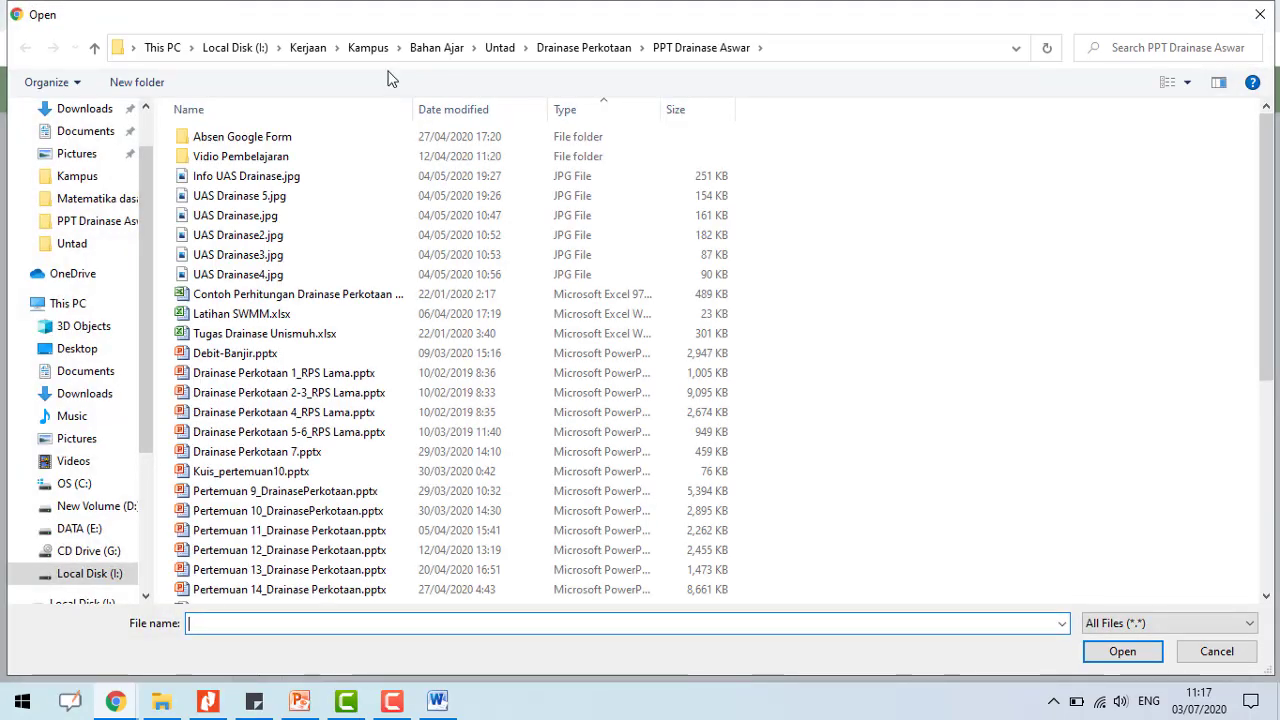
click(500, 48)
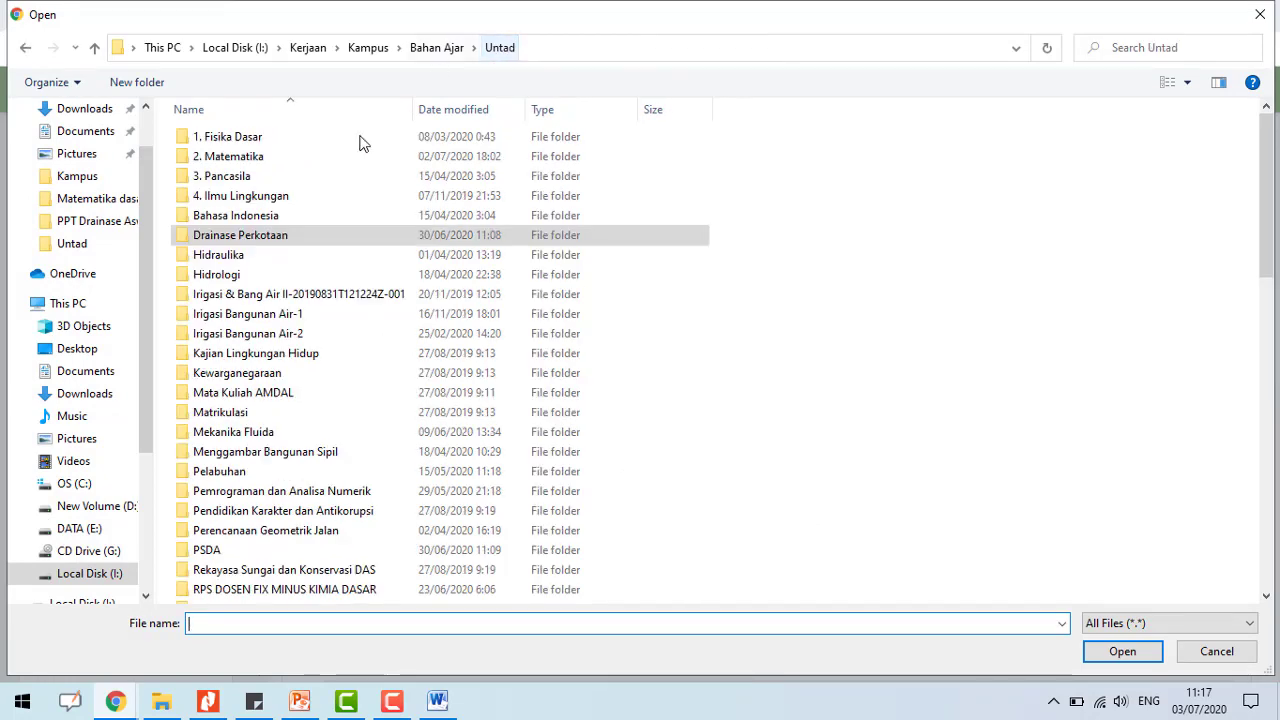
double_click(248, 158)
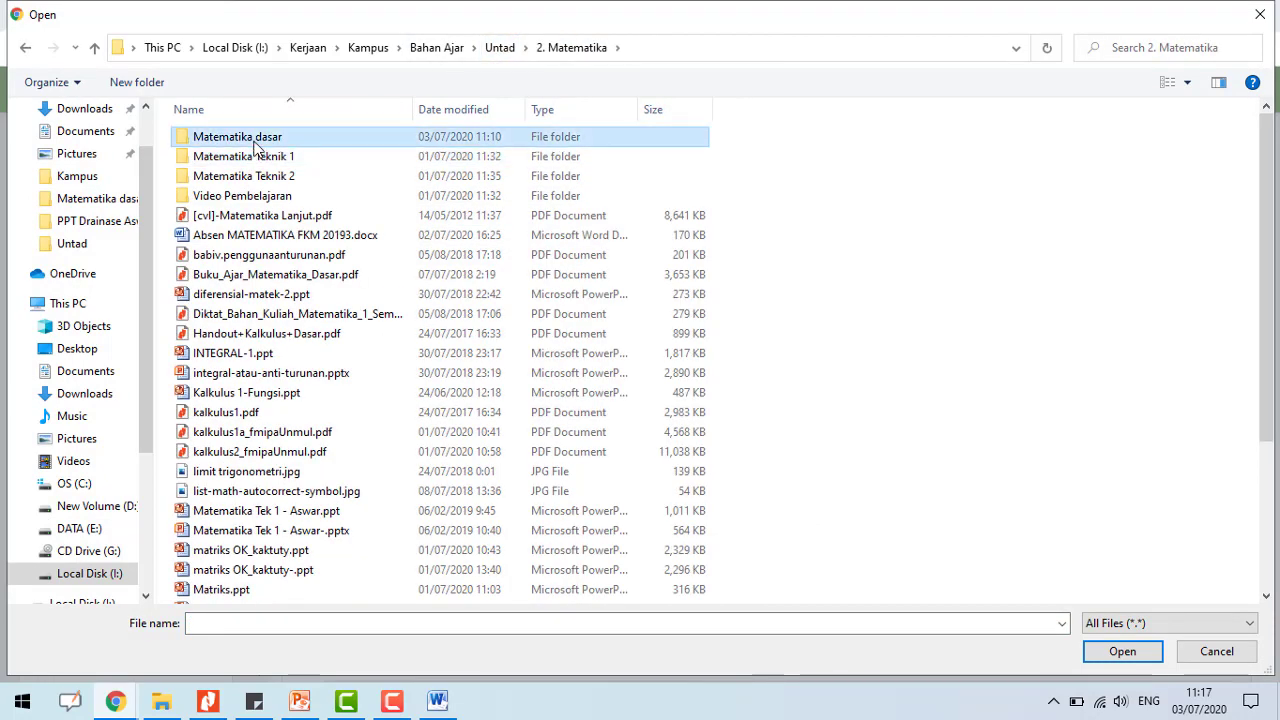
double_click(246, 134)
- Sort the folder's files by type, choose Konsep Turunan.pdf, and upload it to the resource
scroll(272, 348, down, 3)
scroll(275, 350, down, 3)
scroll(300, 300, up, 2)
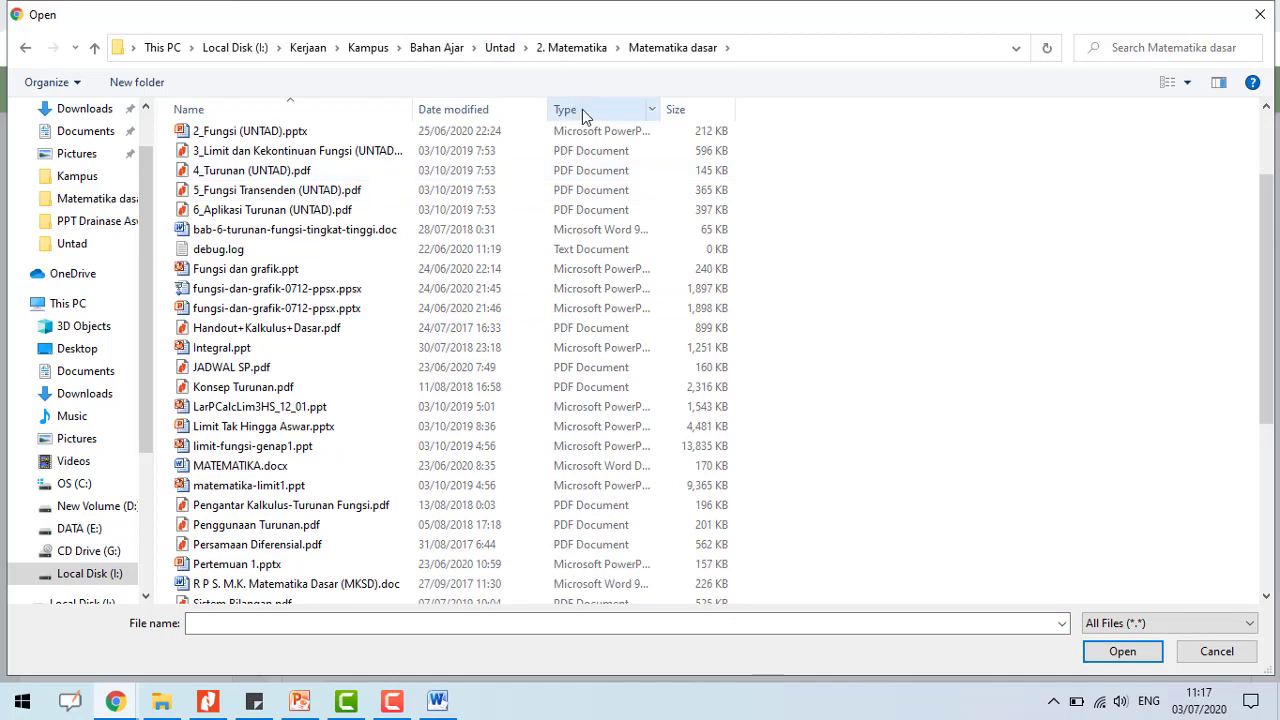
click(582, 109)
scroll(300, 420, down, 6)
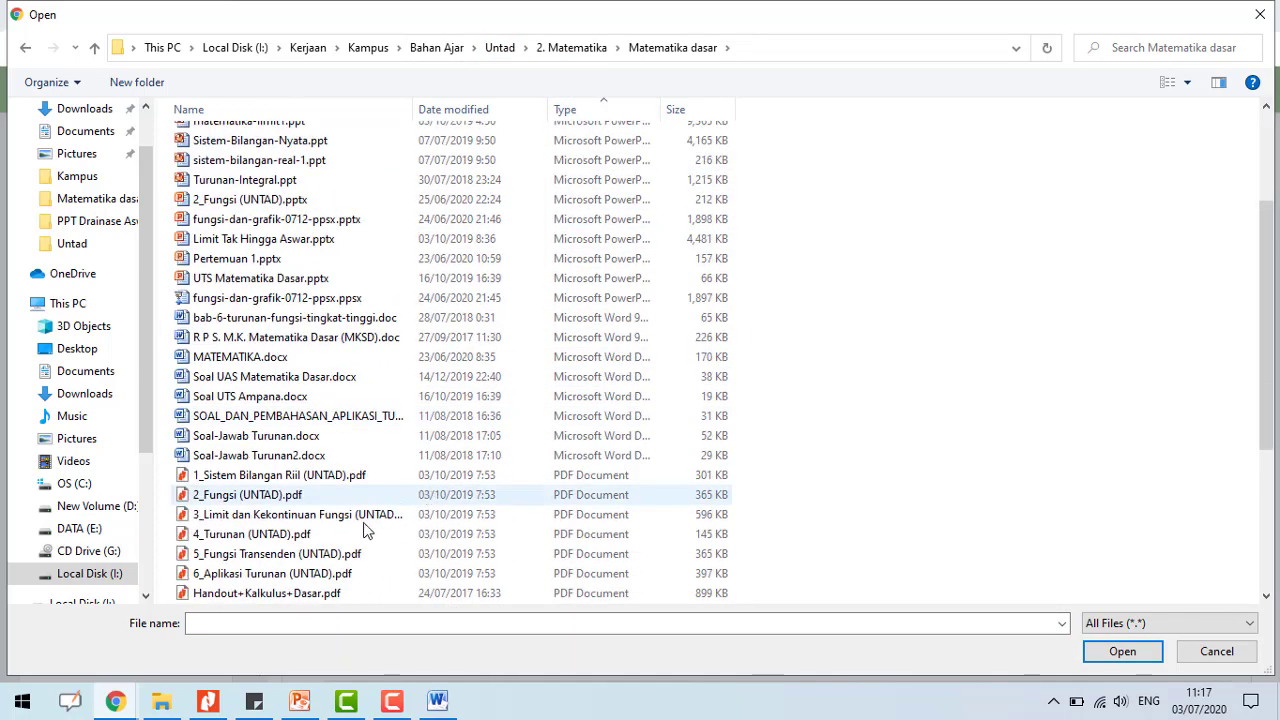
click(292, 358)
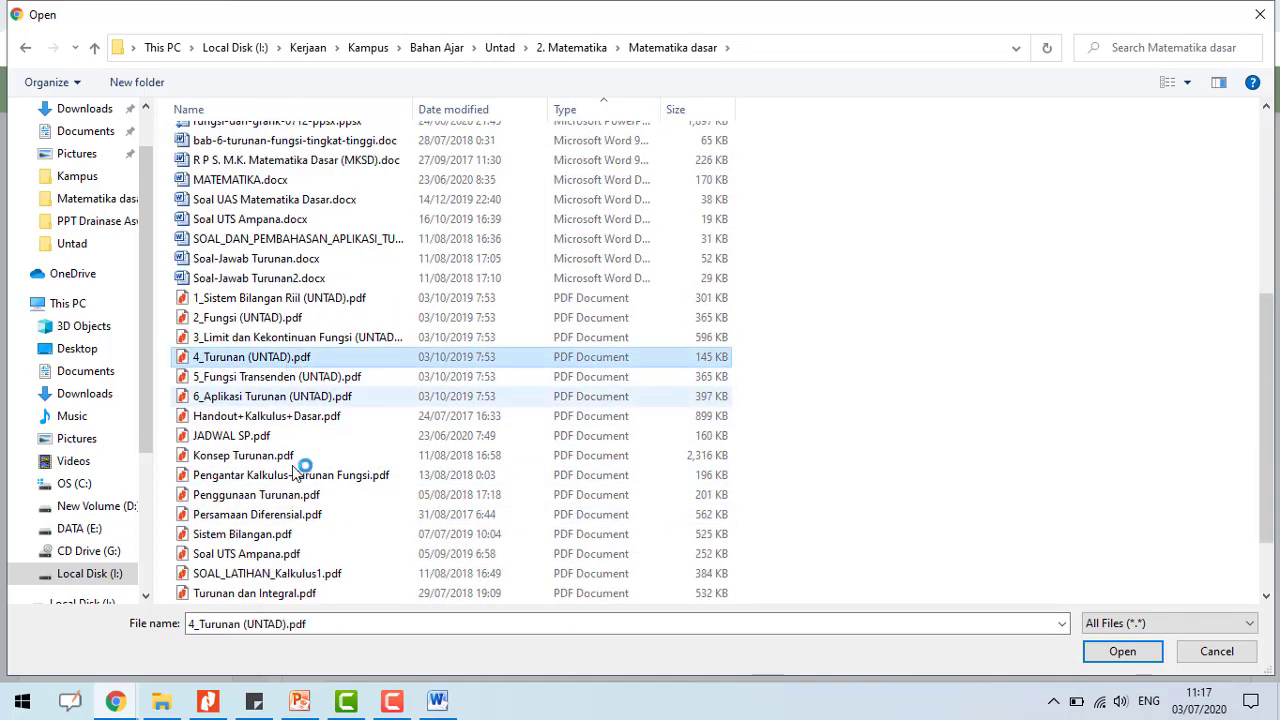
click(265, 455)
click(1122, 651)
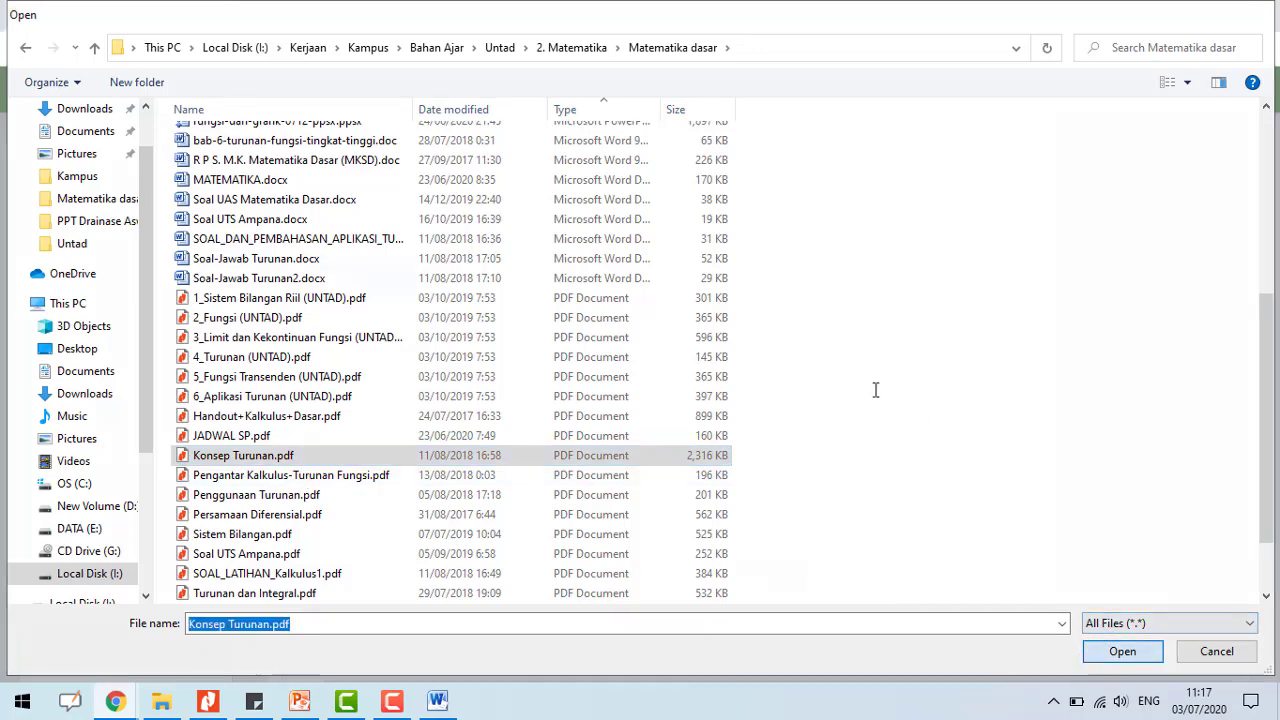
click(777, 581)
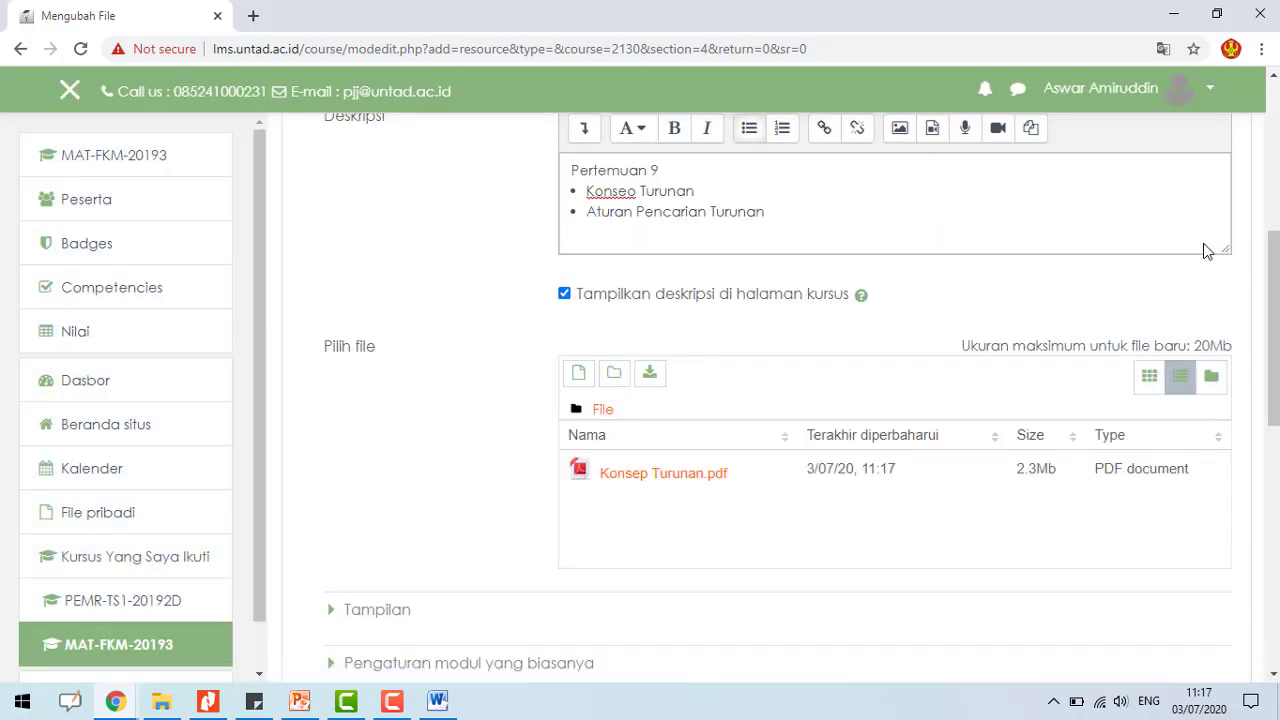
- Review the Pertemuan 9 name, description and attached file, and save the resource back to the course page
scroll(783, 429, down, 1)
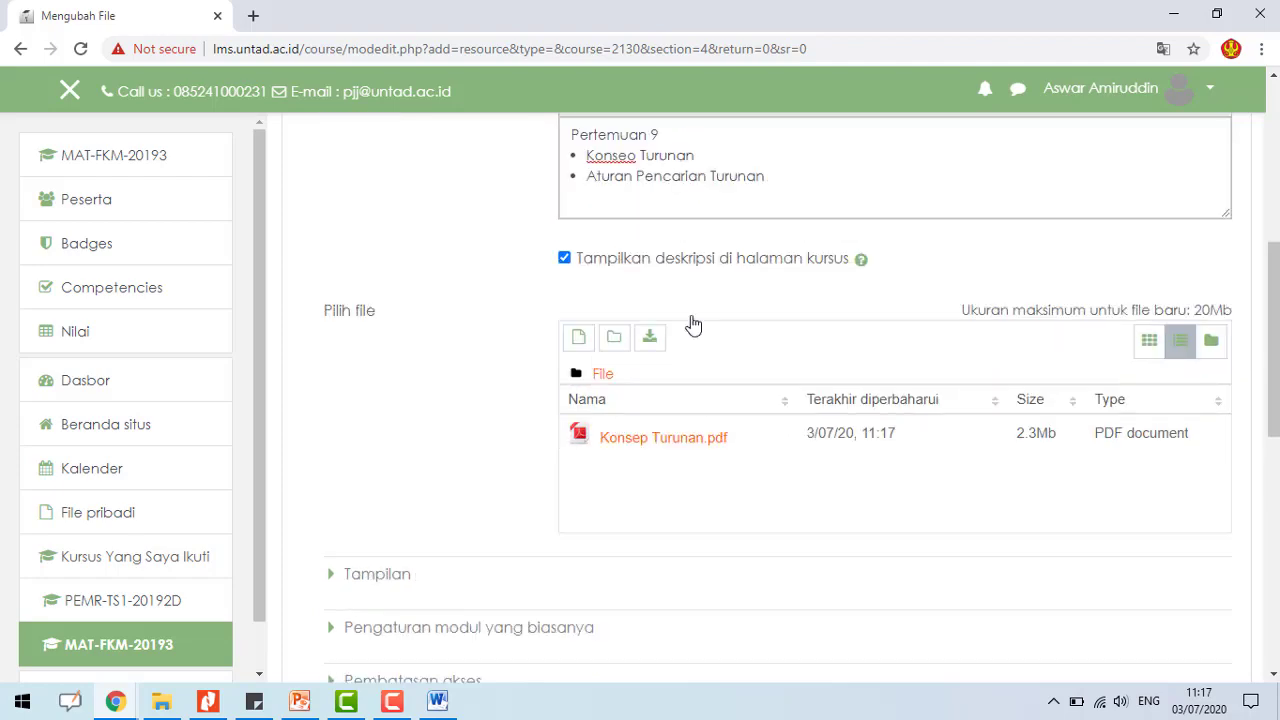
scroll(693, 325, up, 2)
click(803, 399)
scroll(808, 374, up, 2)
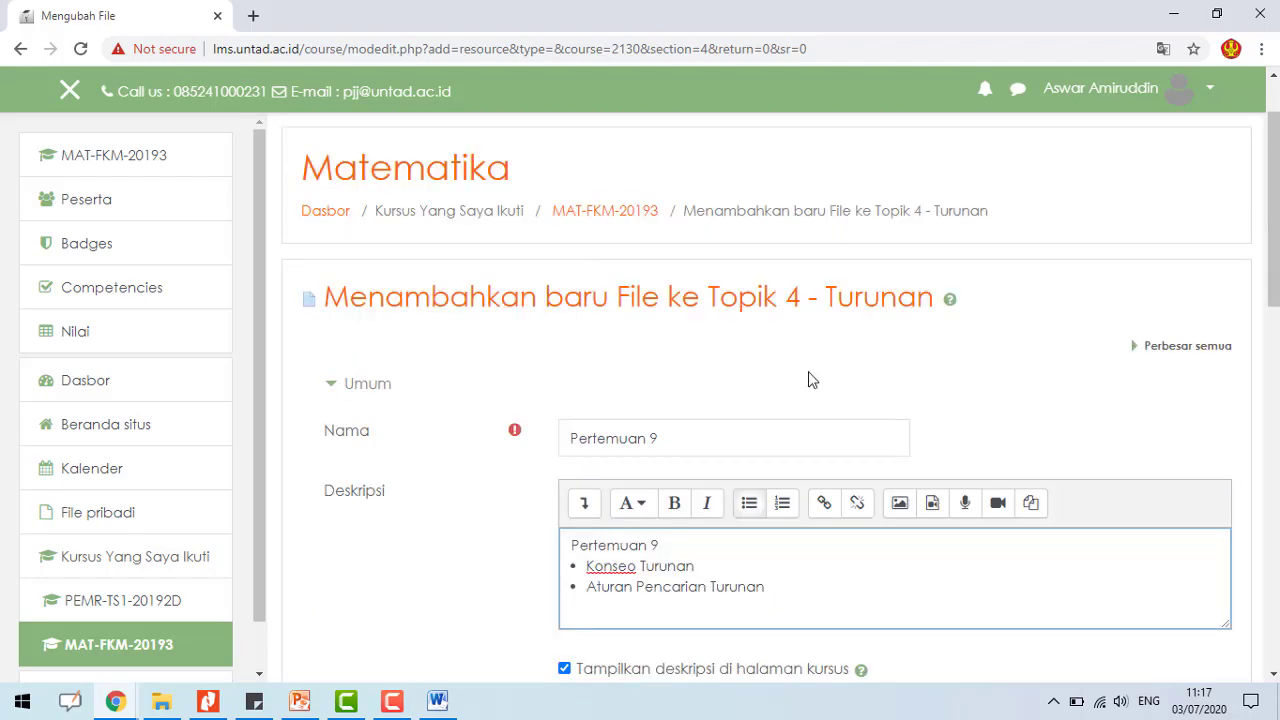
scroll(814, 406, down, 8)
click(660, 428)
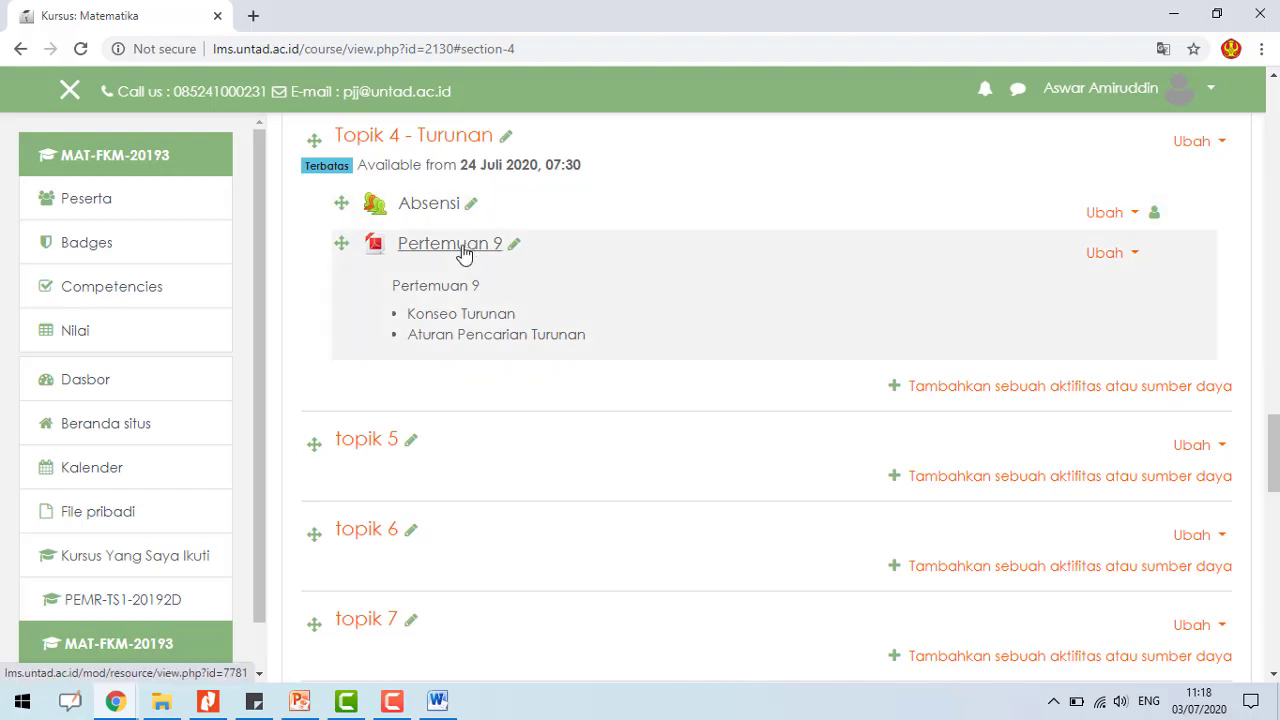
- Switch the account's role in the course to Siswa
click(1200, 88)
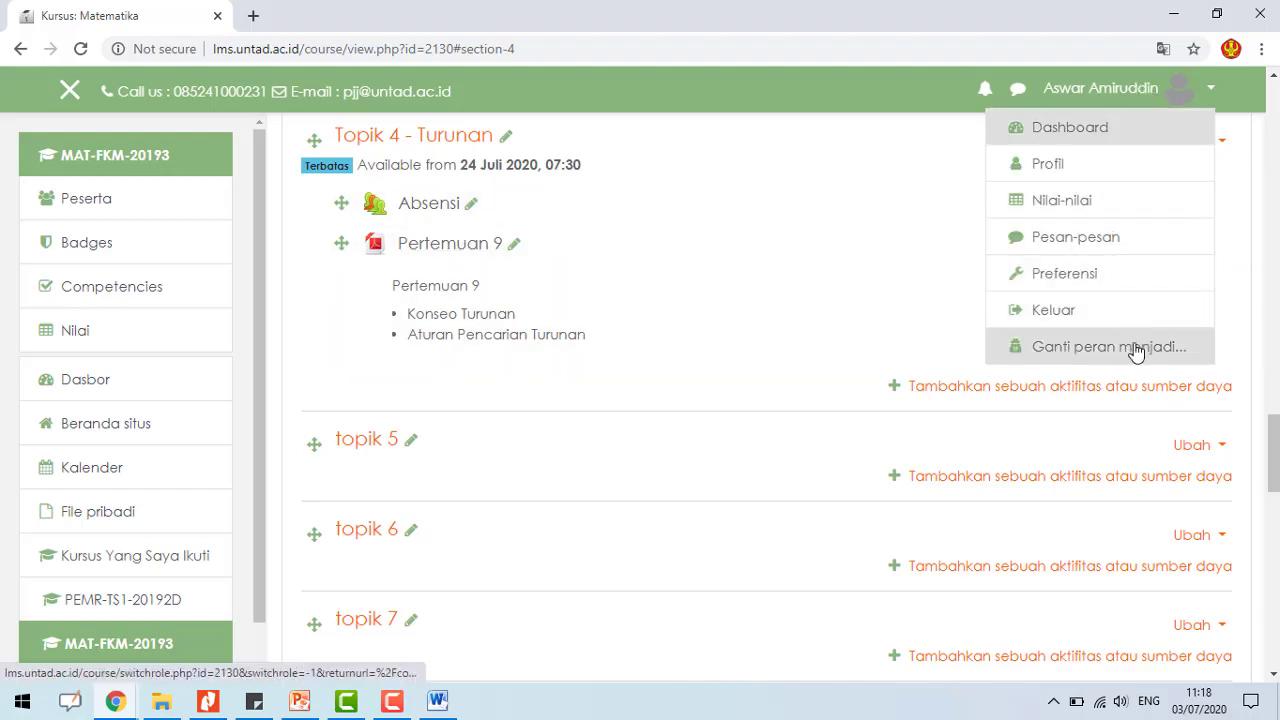
click(990, 330)
scroll(428, 357, down, 5)
scroll(325, 392, up, 3)
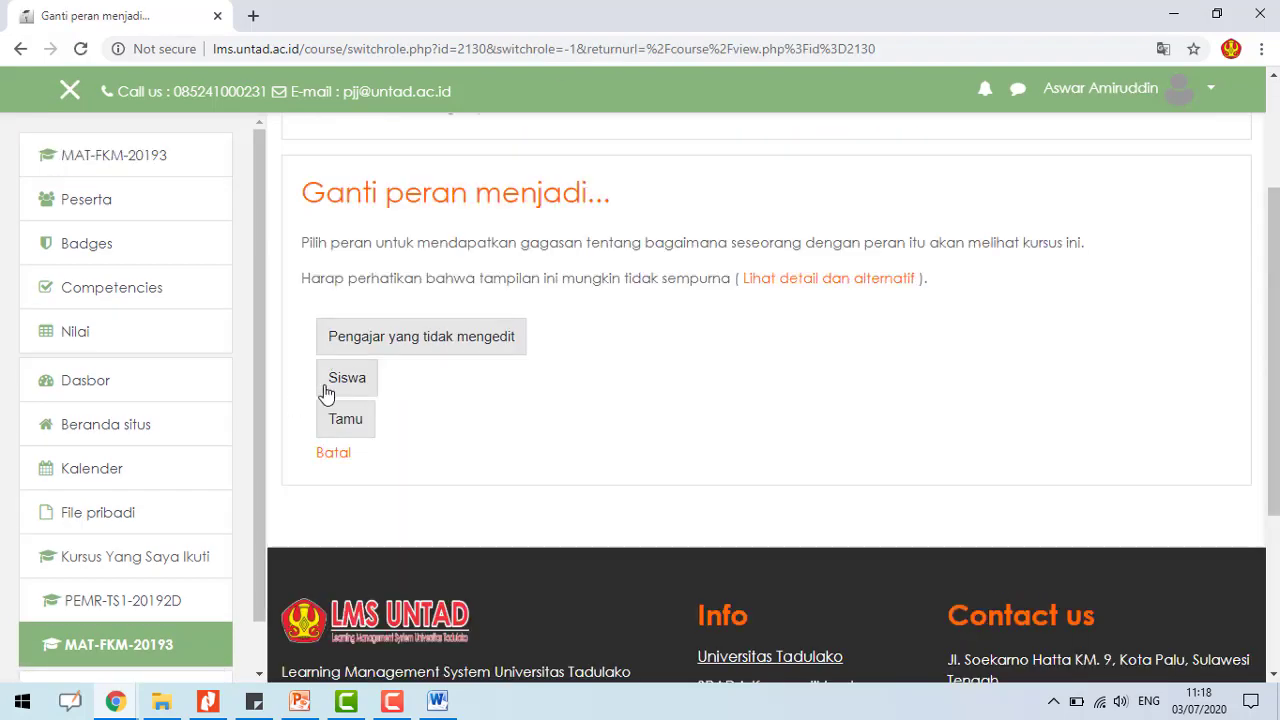
click(325, 392)
- Examine how the Topik 4 - Turunan section and its availability restriction appear to a student on the course page
scroll(962, 317, down, 3)
scroll(962, 317, down, 6)
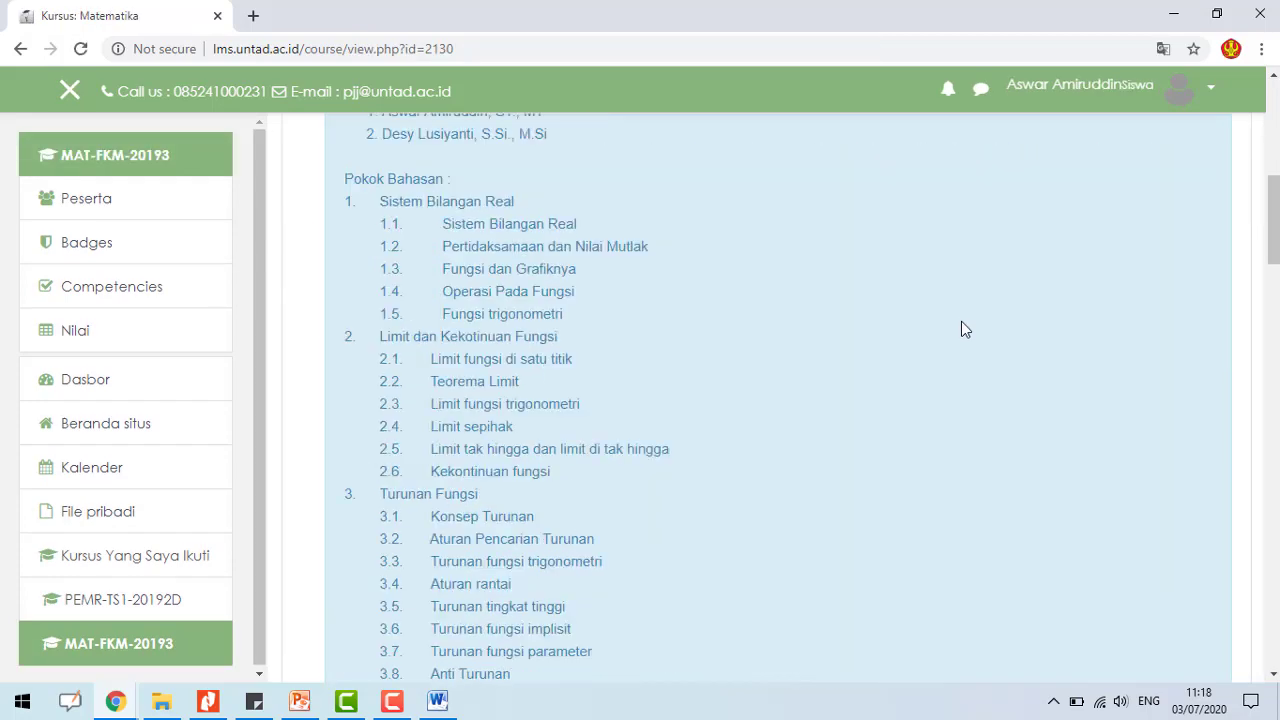
scroll(960, 318, down, 10)
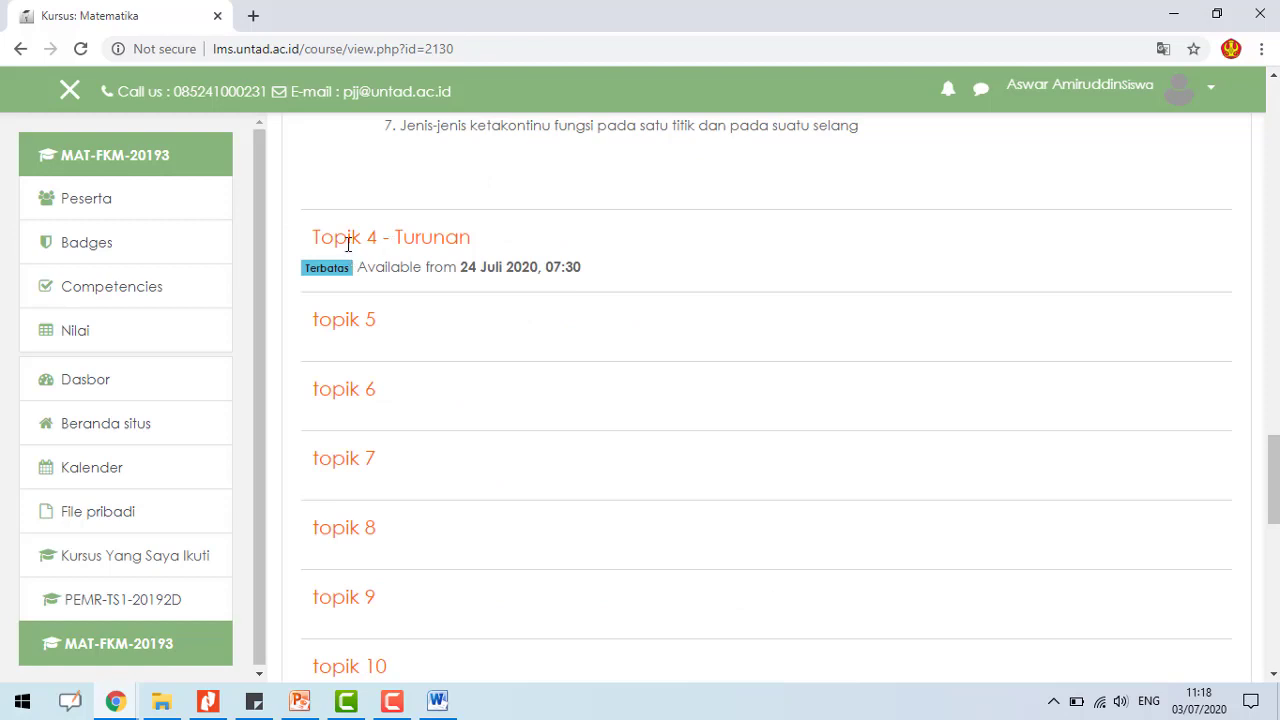
drag(330, 240, 472, 238)
drag(366, 242, 333, 245)
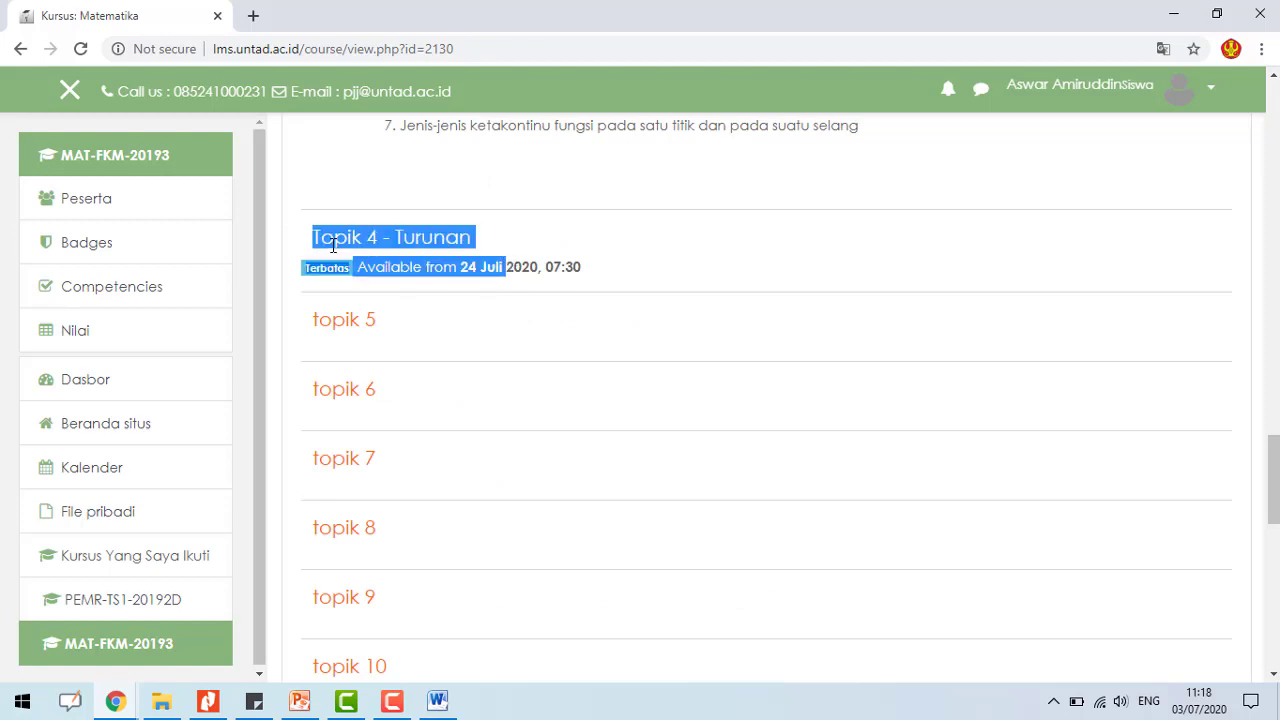
click(643, 263)
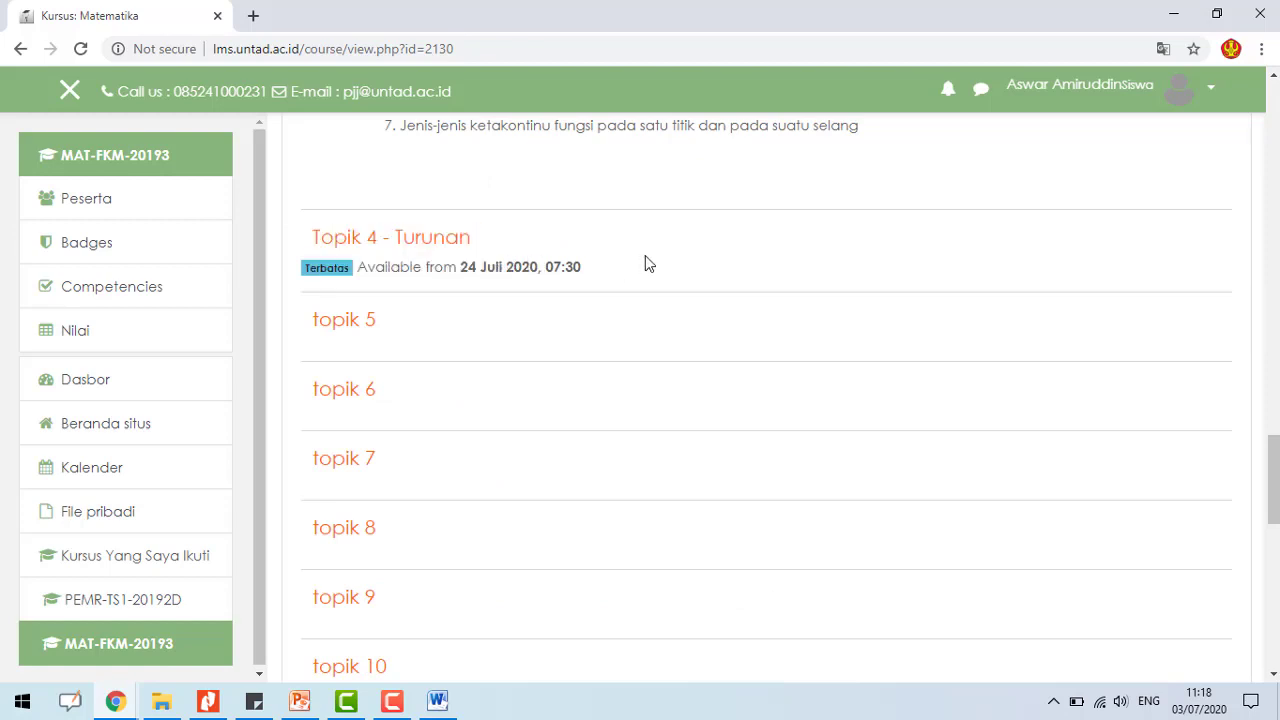
- Highlight the Topik 4 - Turunan title and its availability date in the student view
drag(357, 240, 549, 240)
click(390, 276)
drag(441, 268, 500, 266)
click(603, 266)
scroll(418, 315, up, 1)
drag(314, 330, 567, 328)
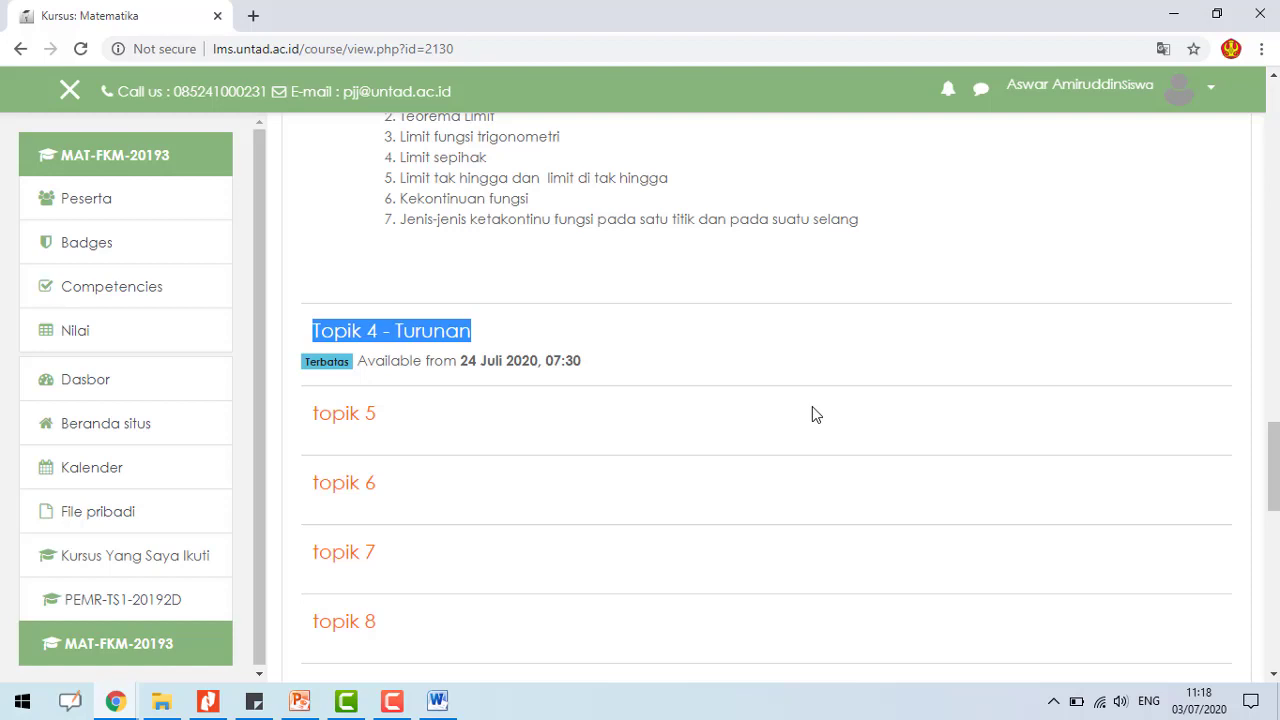
- Compare the restricted Topik 4 section with the attendance and material items students can see in Topik 1 to Topik 3
scroll(843, 360, up, 4)
scroll(843, 360, up, 2)
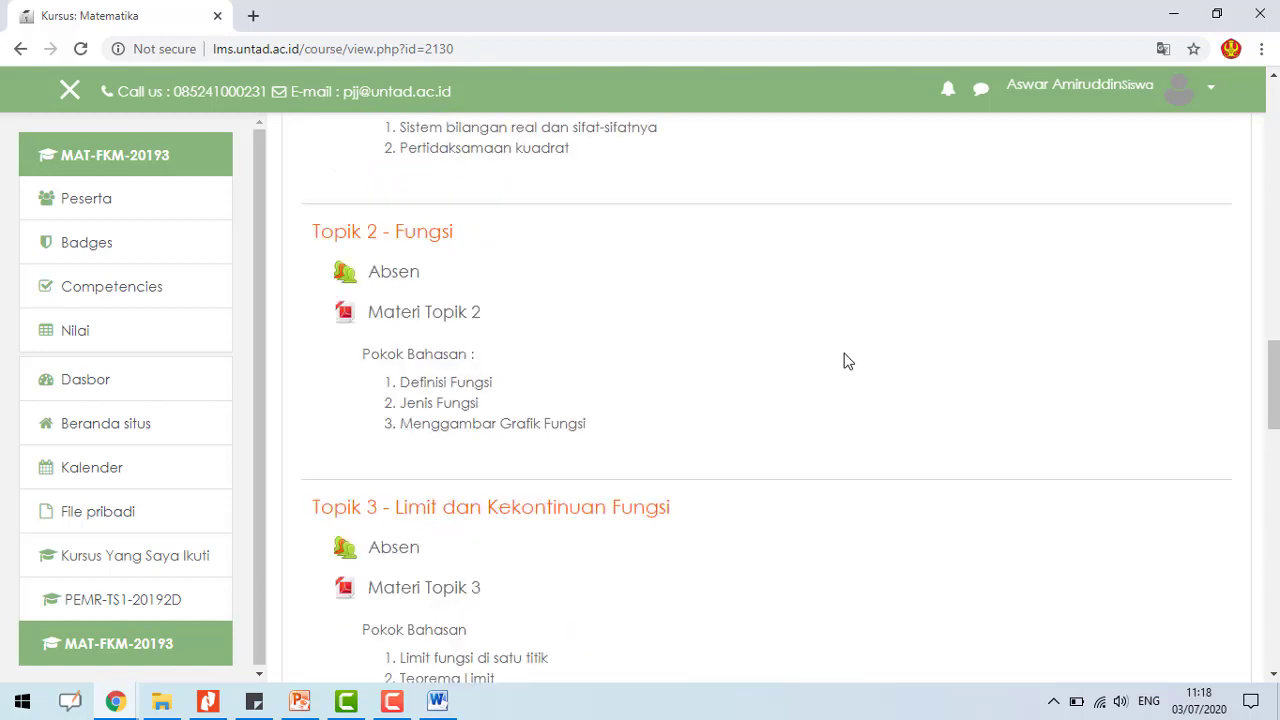
scroll(845, 360, down, 6)
scroll(845, 360, up, 1)
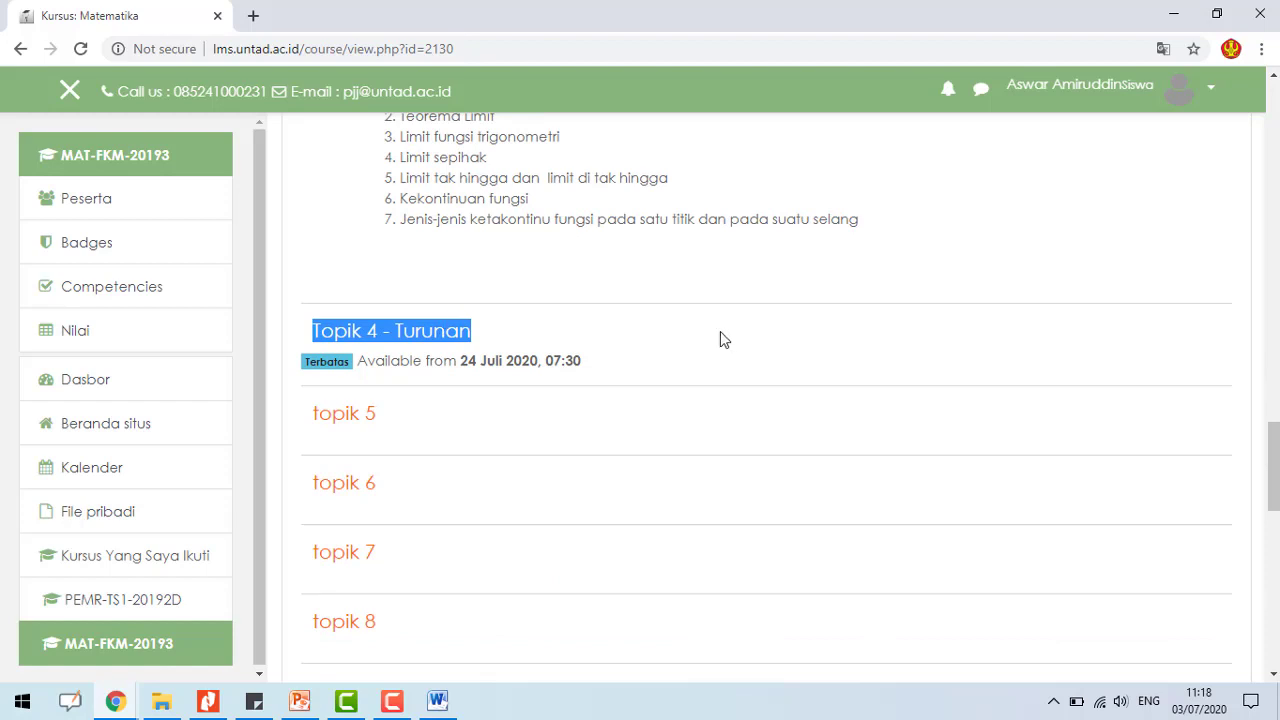
scroll(724, 340, up, 5)
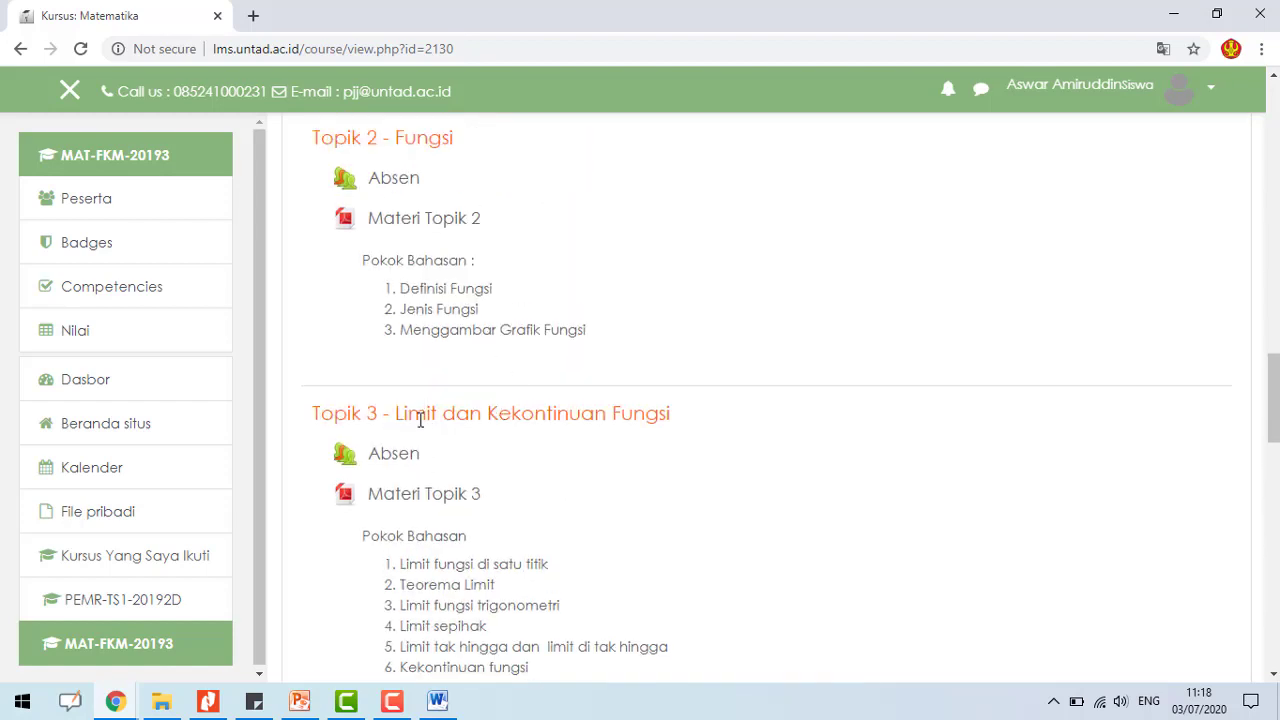
scroll(440, 225, up, 2)
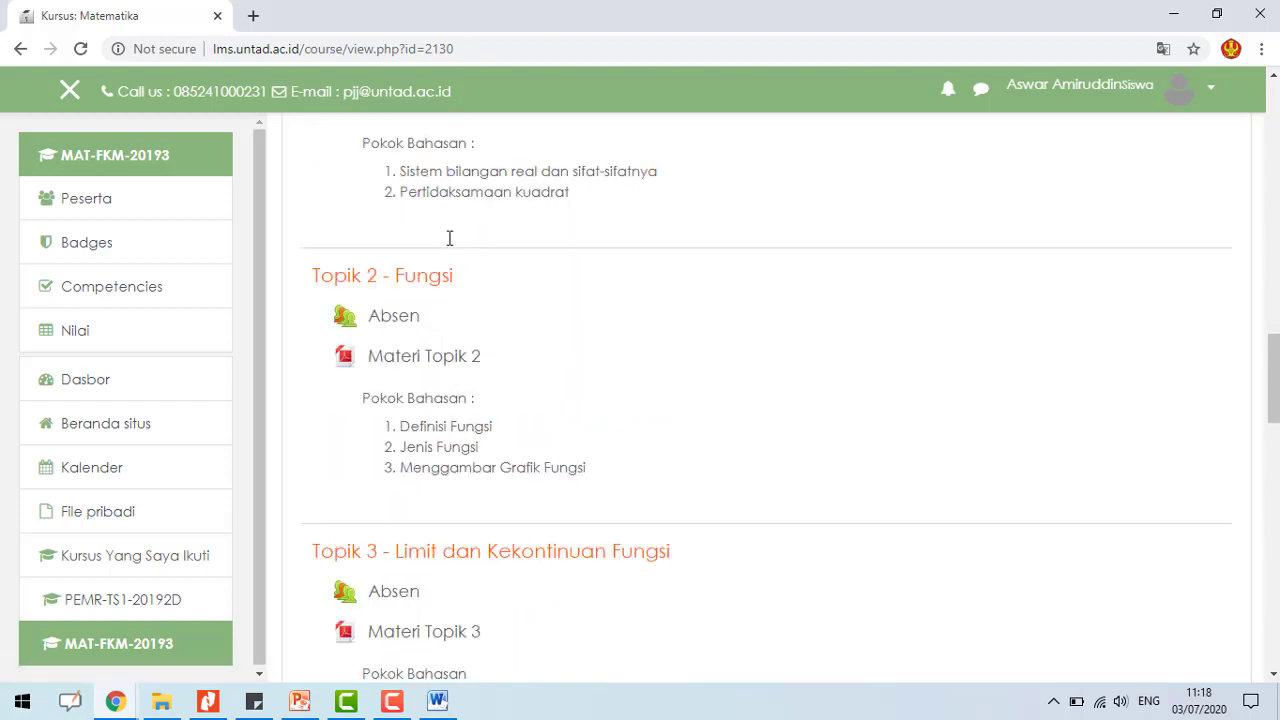
scroll(486, 377, up, 1)
scroll(509, 423, down, 8)
scroll(455, 314, up, 5)
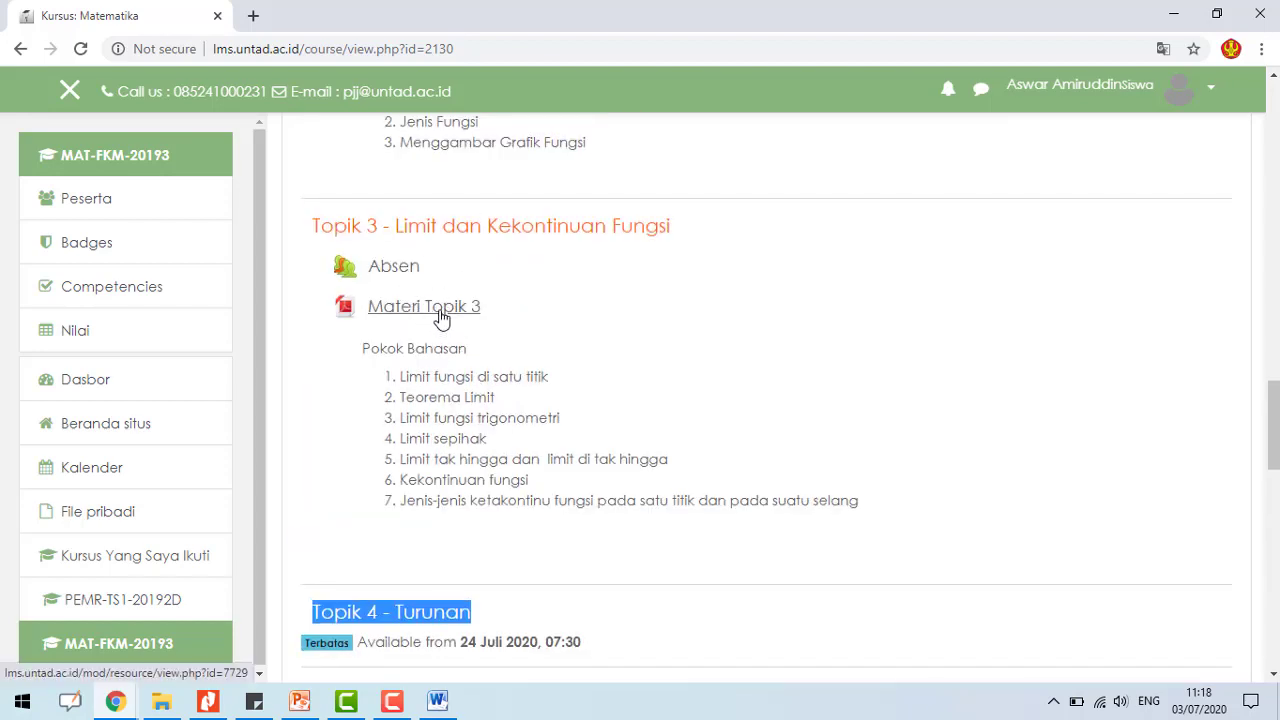
- Open Materi Topik 3 as a student, look through the first pages of its PDF, and return to the course page
click(441, 316)
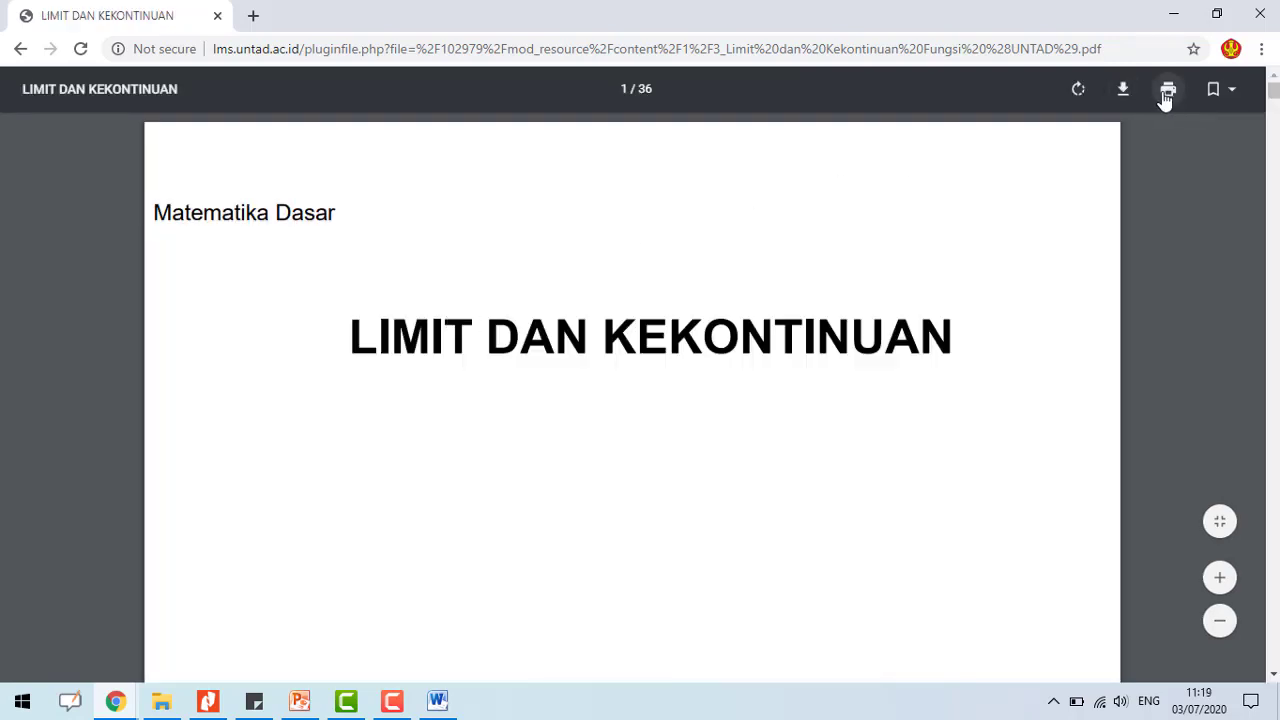
scroll(803, 297, down, 10)
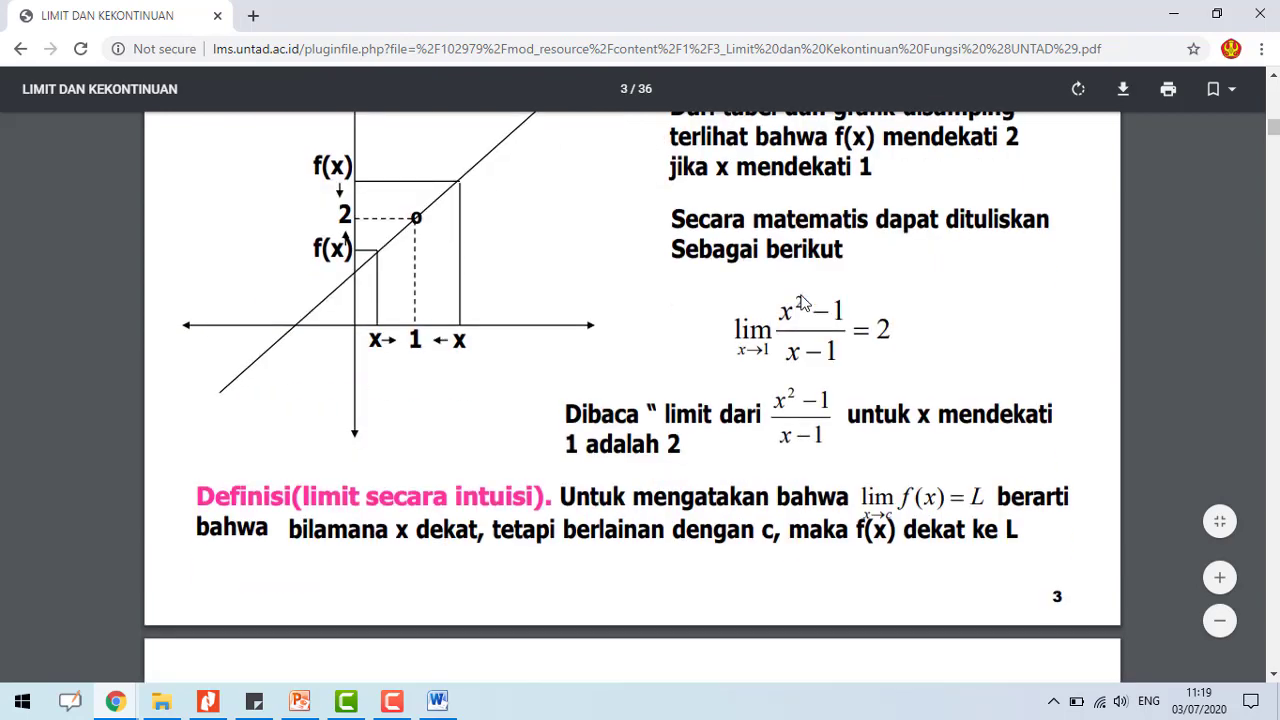
scroll(803, 302, down, 10)
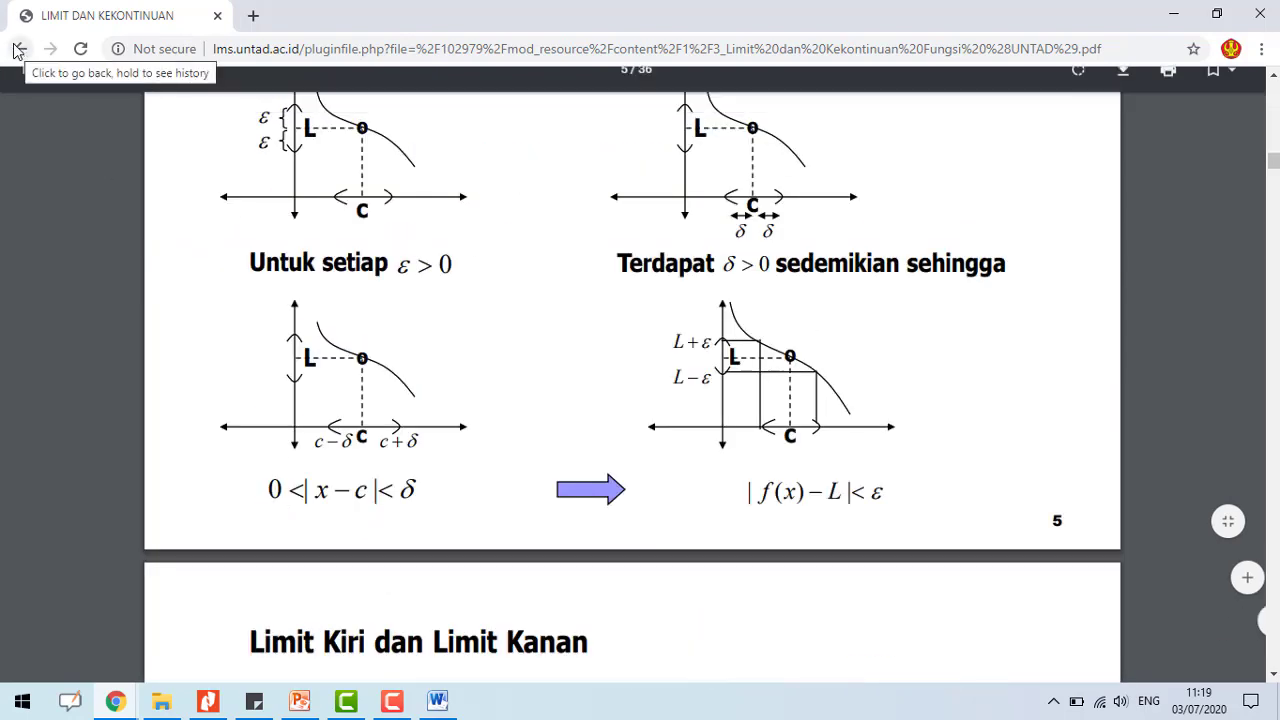
scroll(698, 316, down, 7)
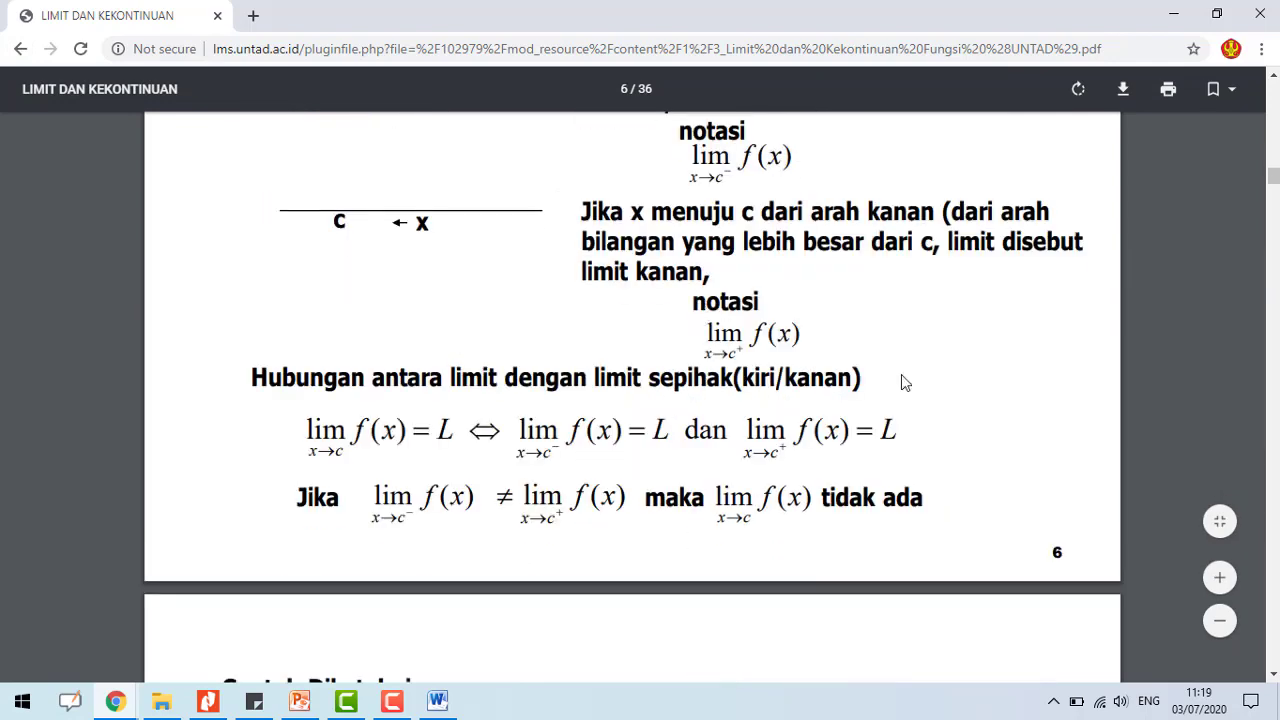
scroll(901, 375, up, 15)
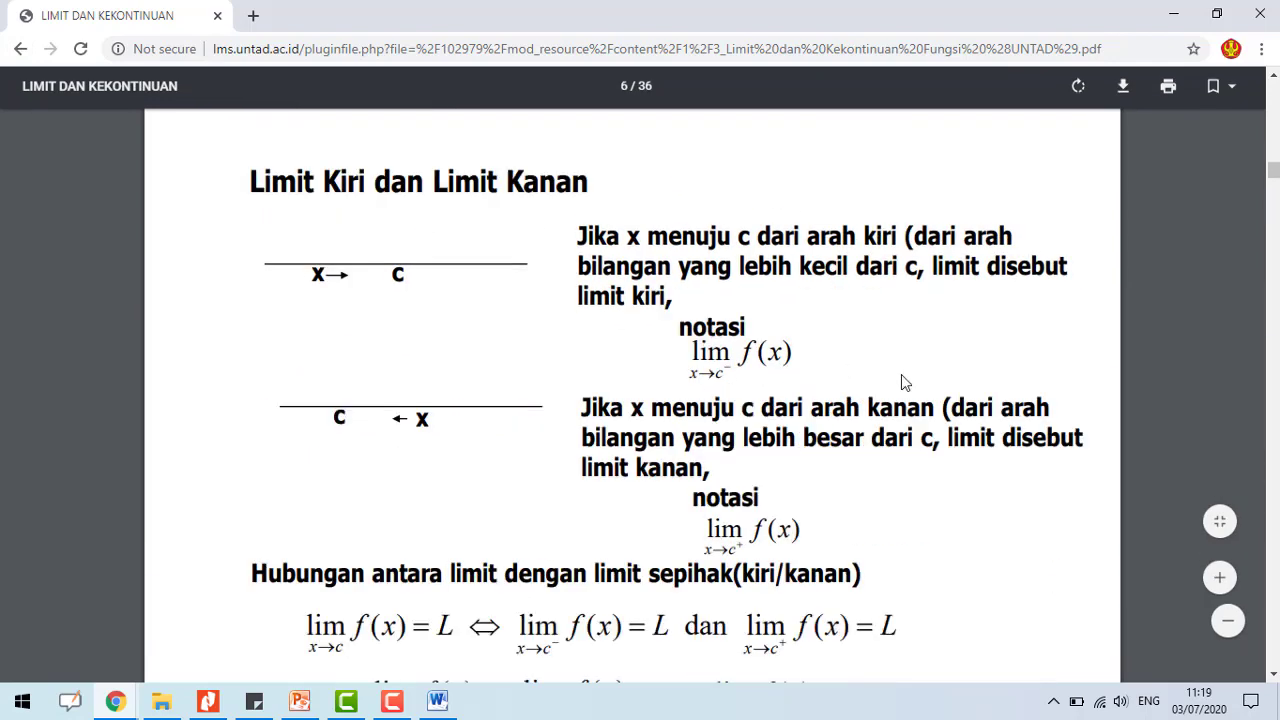
scroll(901, 383, up, 20)
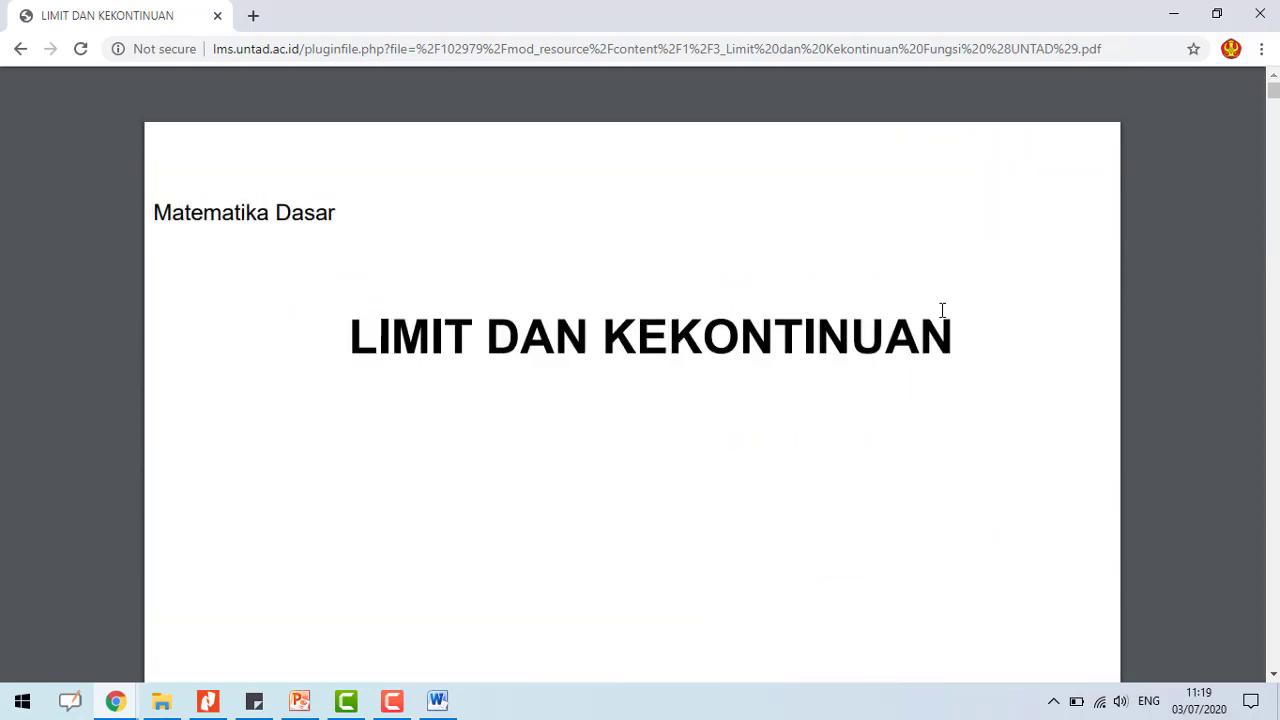
scroll(940, 311, down, 8)
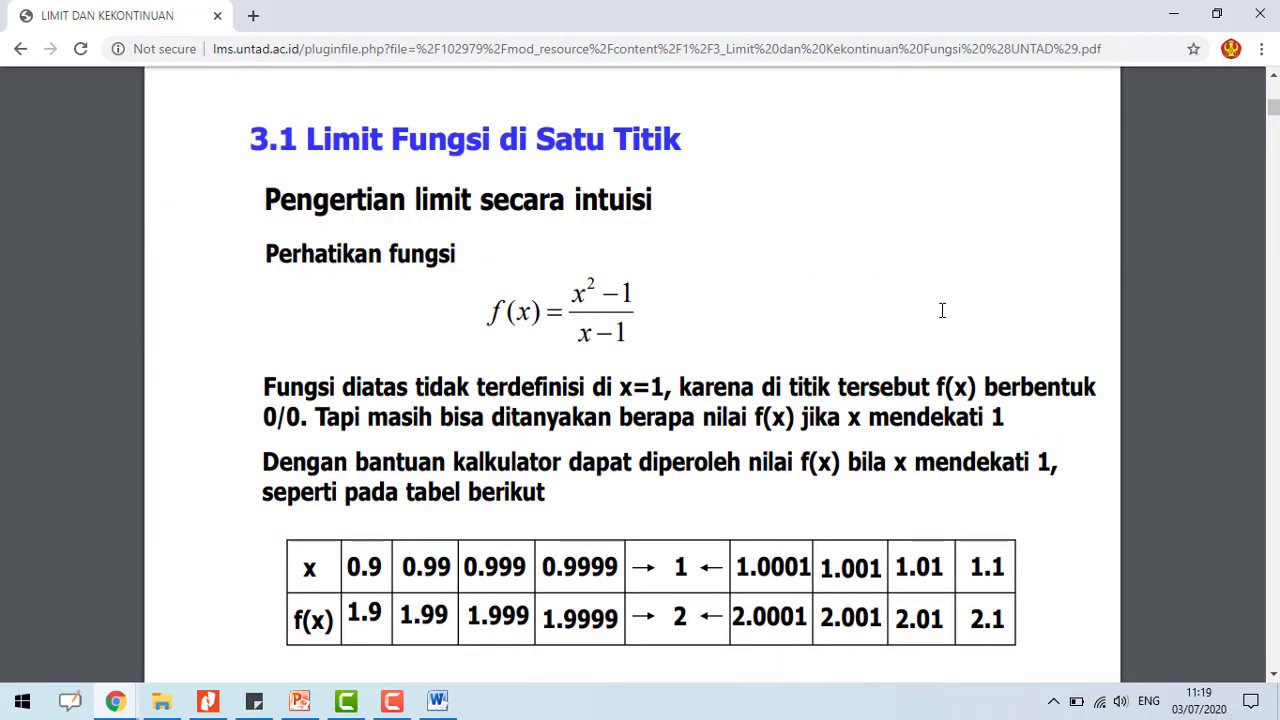
click(20, 48)
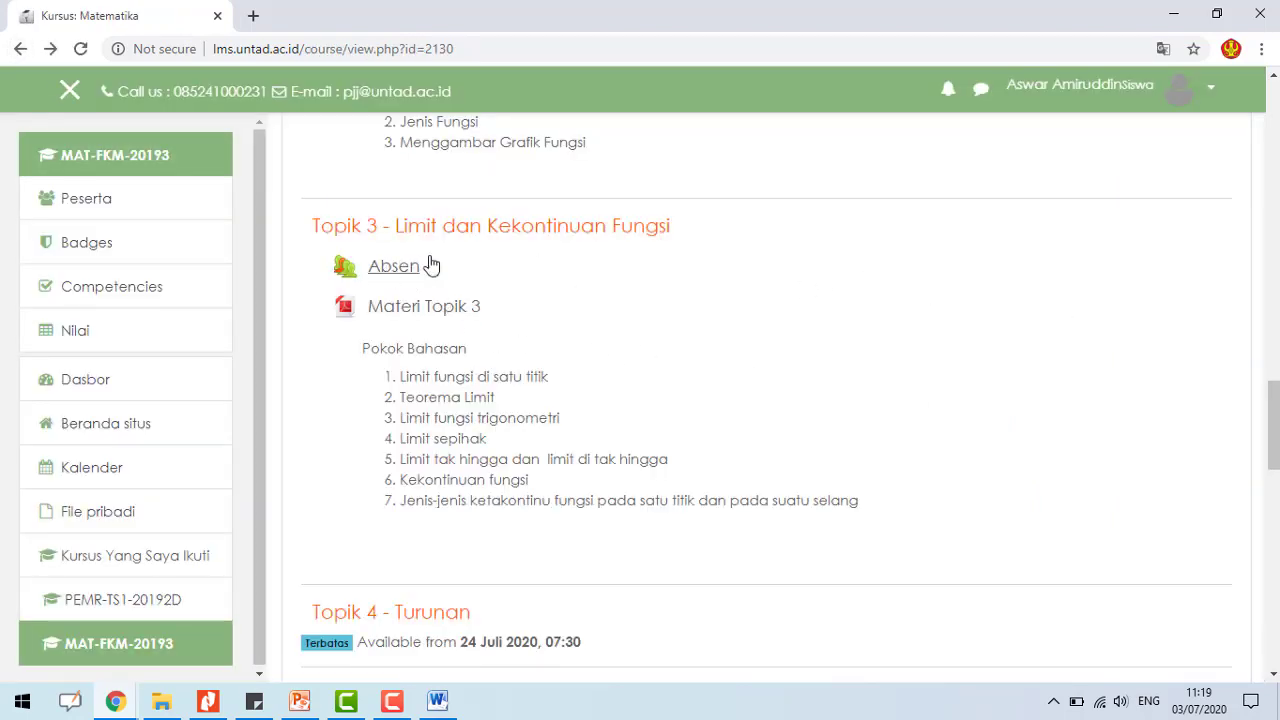
- Open the Absen activity of Topik 1 - Himpunan Bilangan Real and view the student attendance report for all sessions
scroll(866, 286, up, 5)
scroll(583, 231, up, 3)
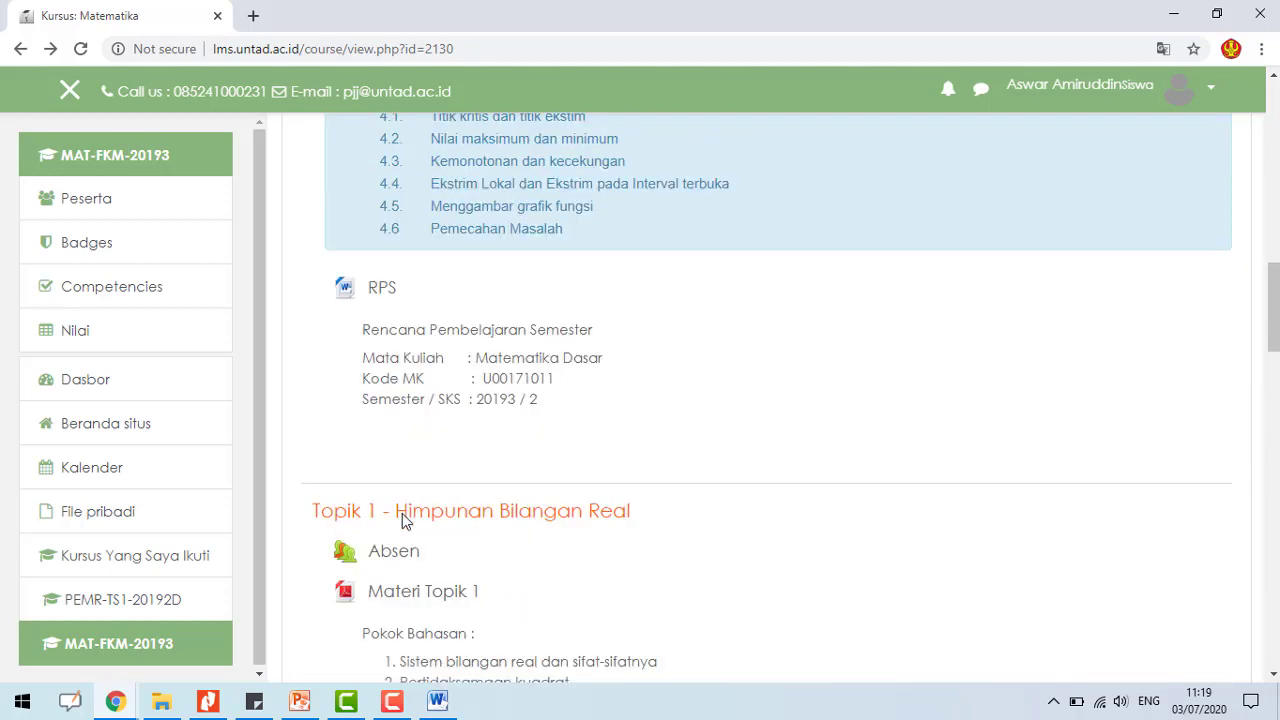
scroll(414, 466, down, 2)
click(397, 395)
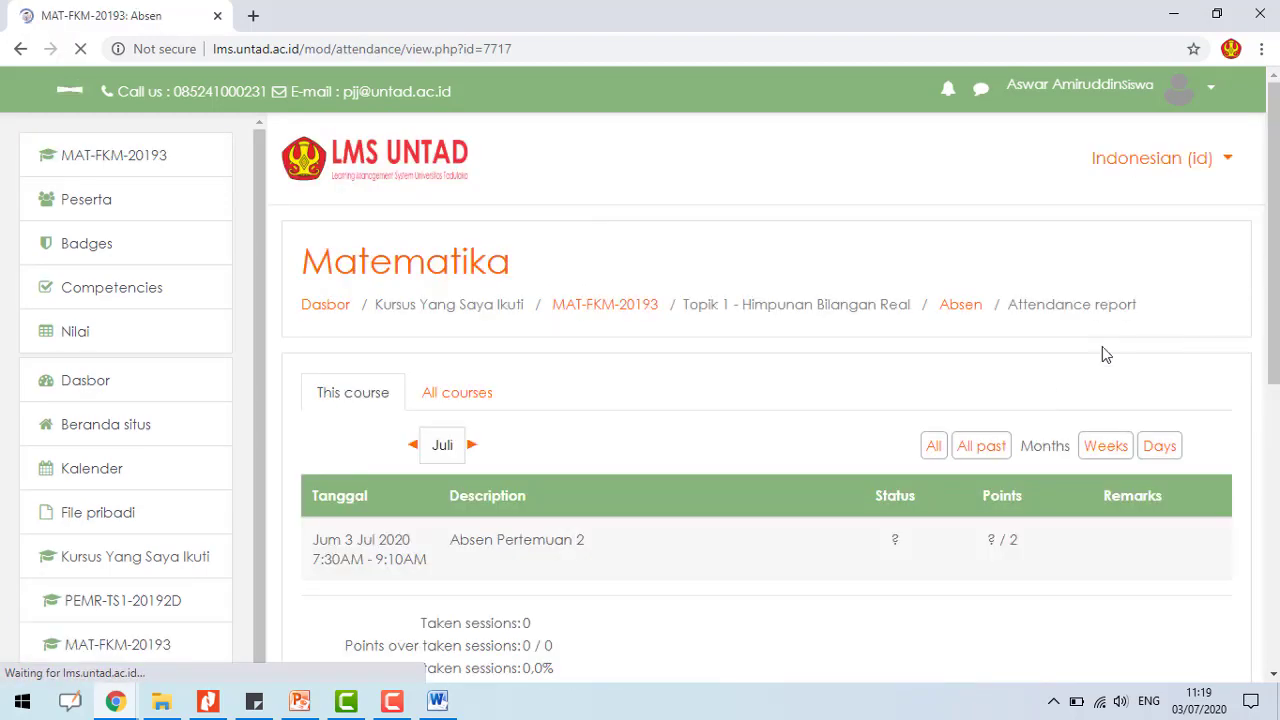
scroll(1193, 337, down, 2)
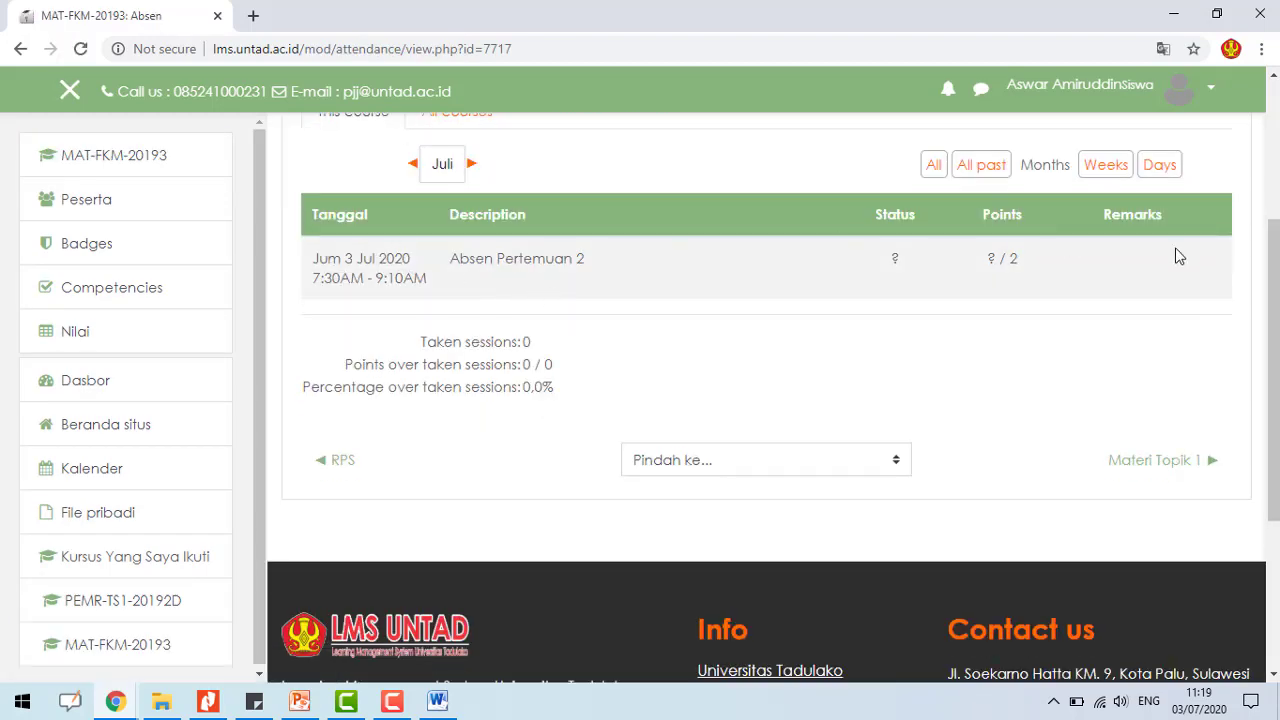
scroll(1168, 246, up, 1)
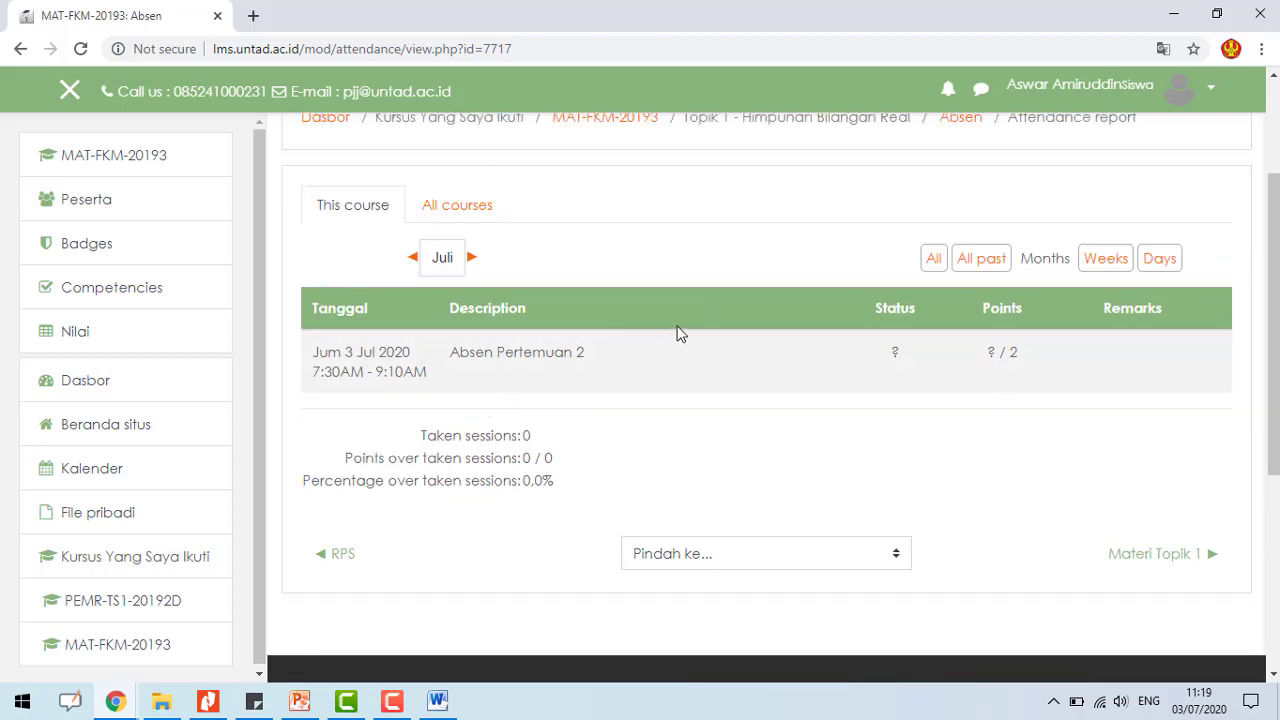
click(933, 258)
scroll(1051, 334, down, 2)
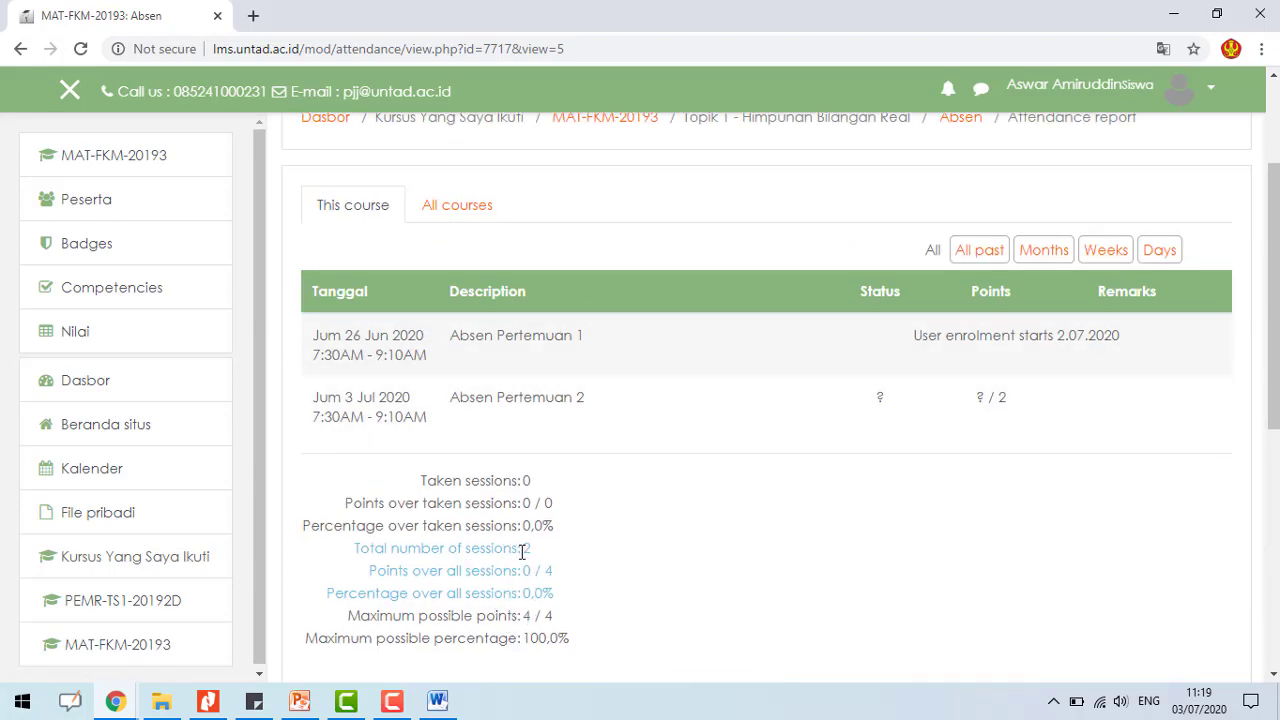
scroll(778, 485, up, 2)
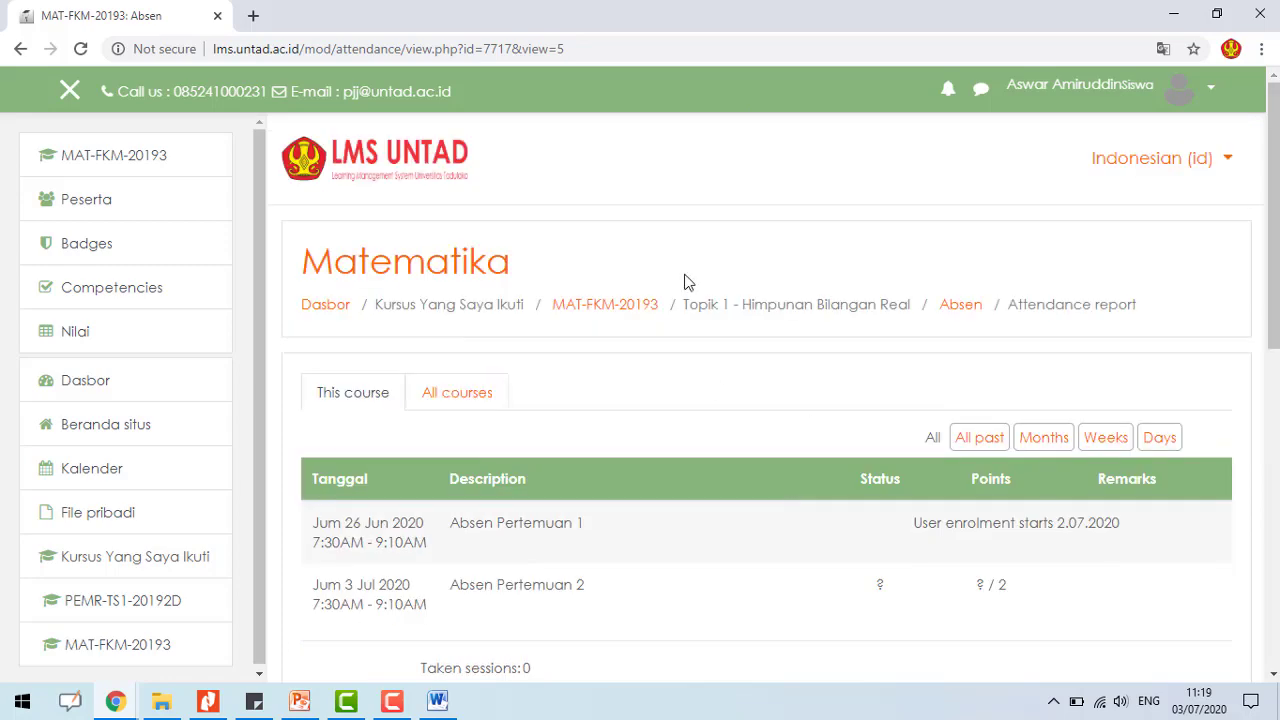
- Return the account to its normal role and review the Topik 1 attendance session list
click(1151, 92)
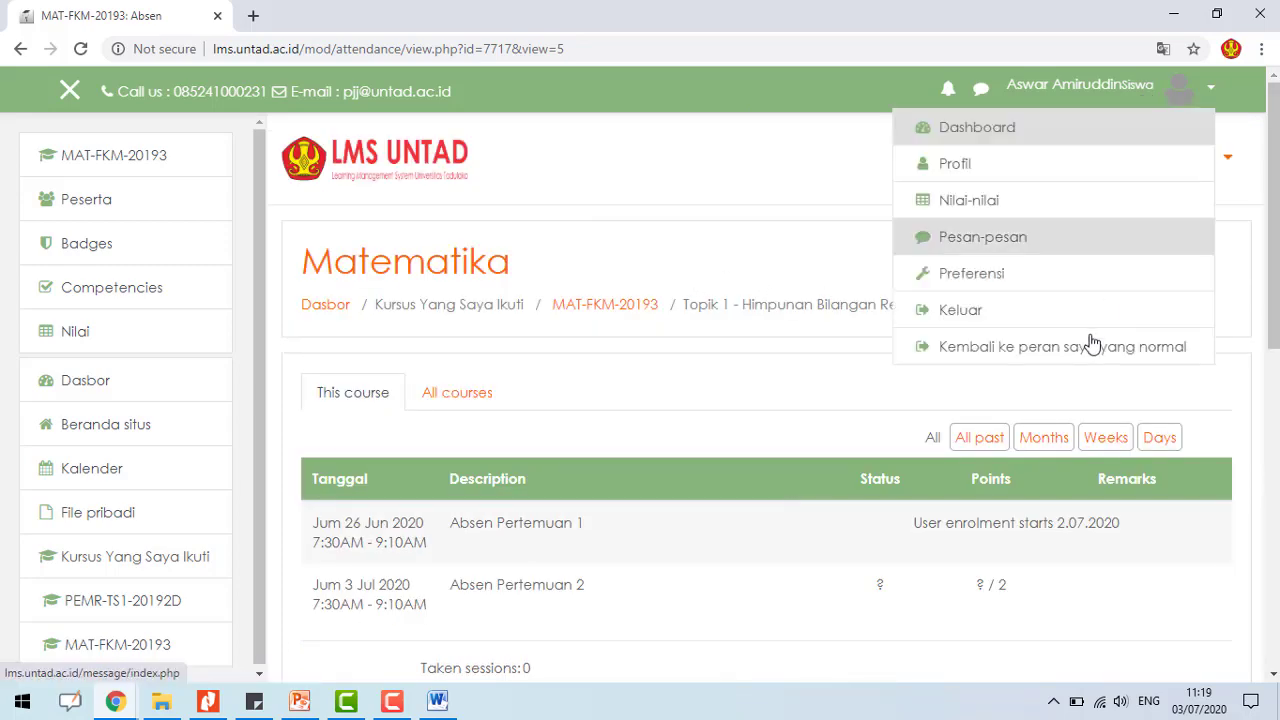
click(1091, 356)
scroll(1088, 372, down, 5)
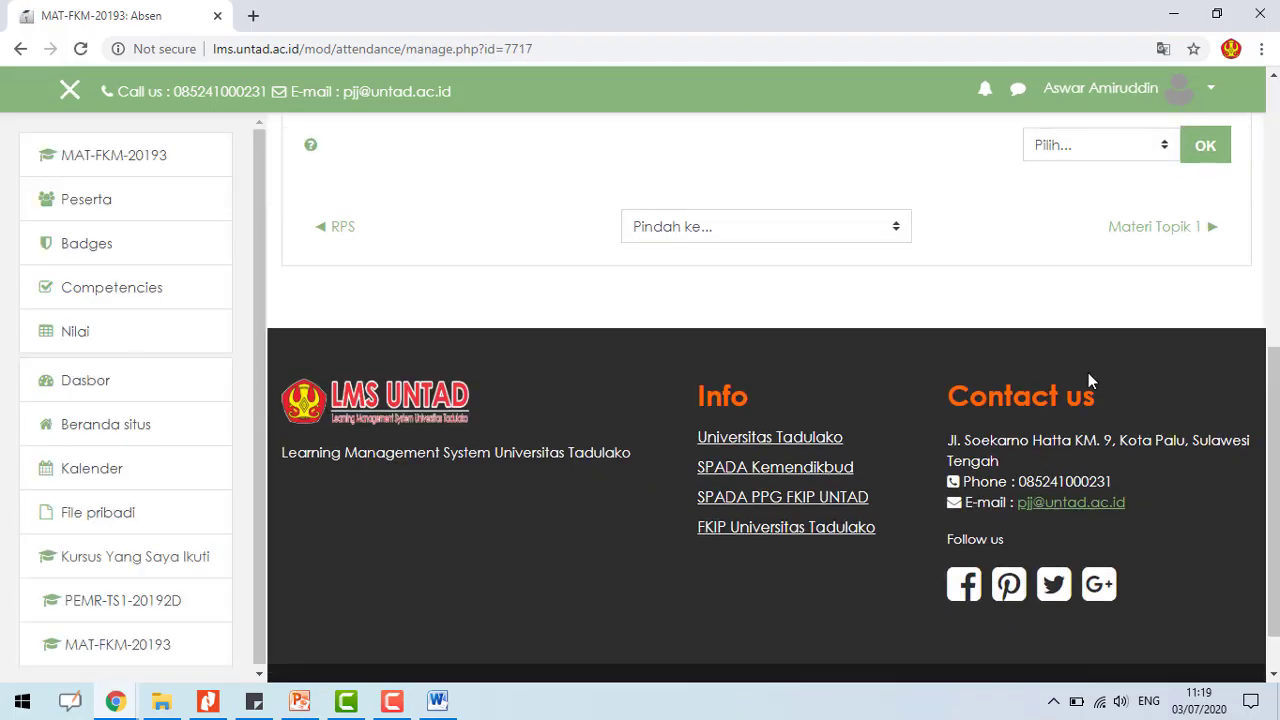
scroll(1093, 382, up, 3)
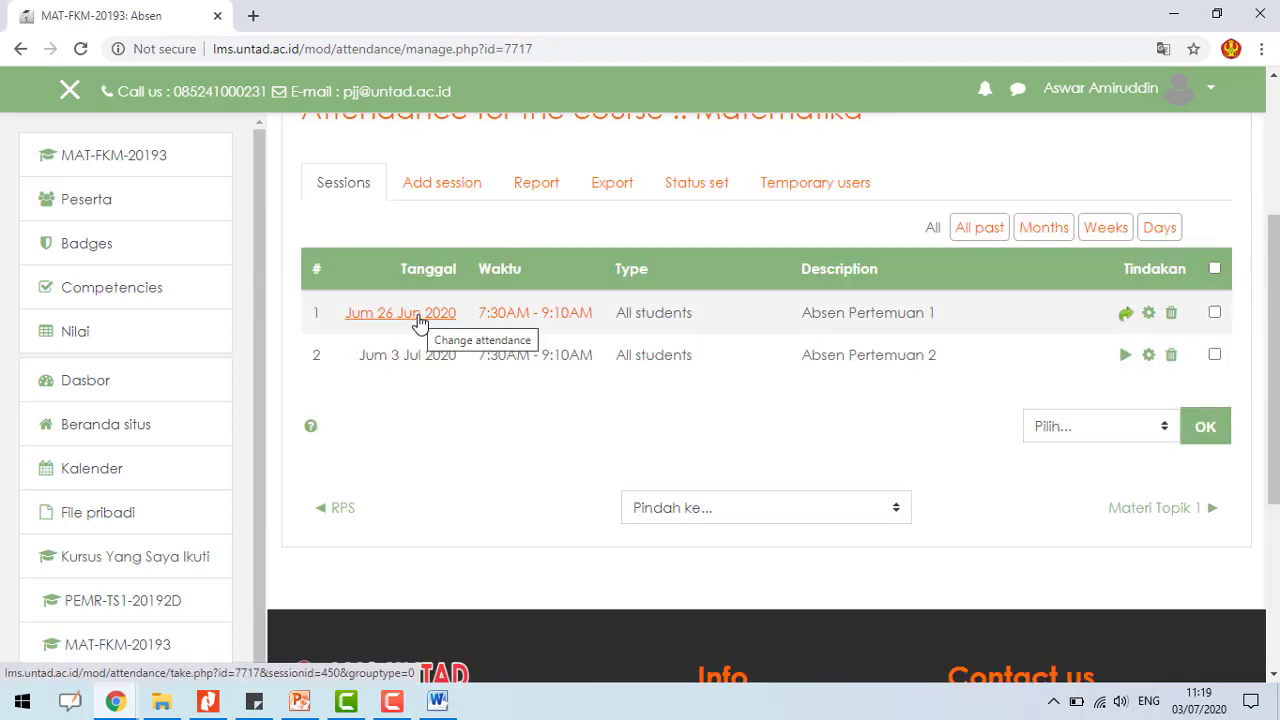
scroll(1110, 309, up, 3)
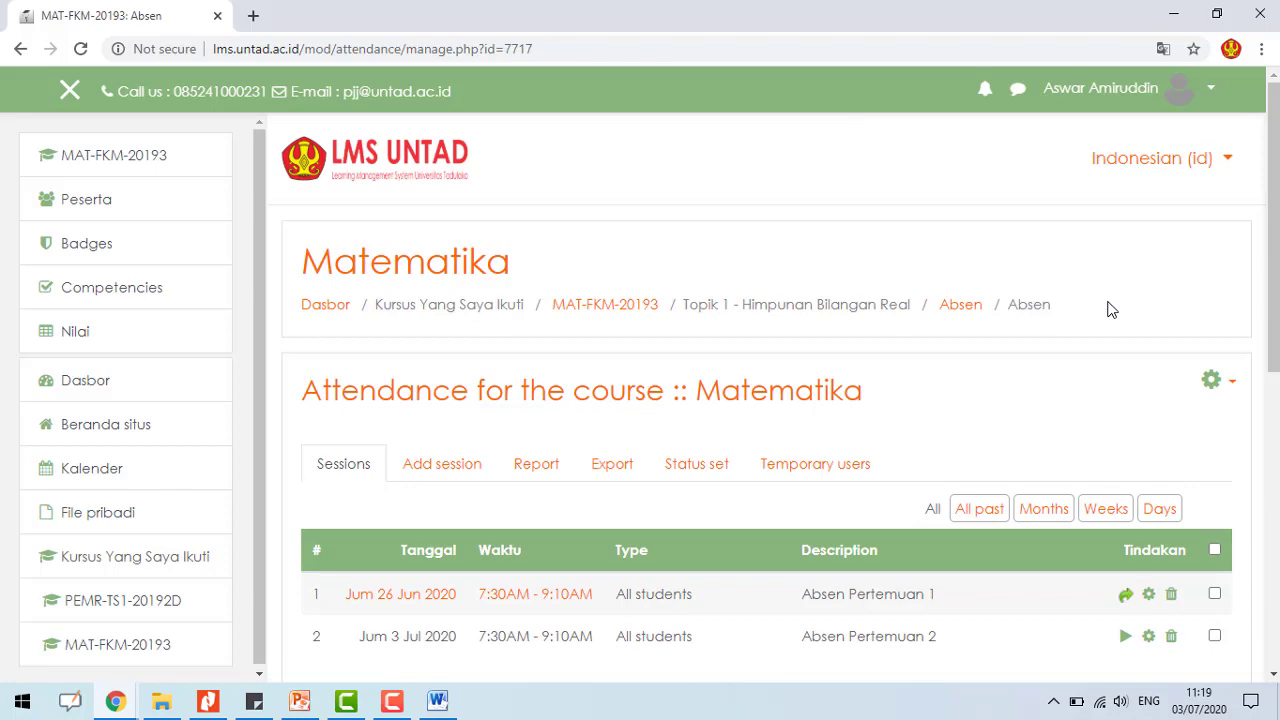
- Go back to the MAT-FKM-20193 course page and review the items in Topik 4 - Turunan under the normal role
click(606, 305)
scroll(735, 386, down, 20)
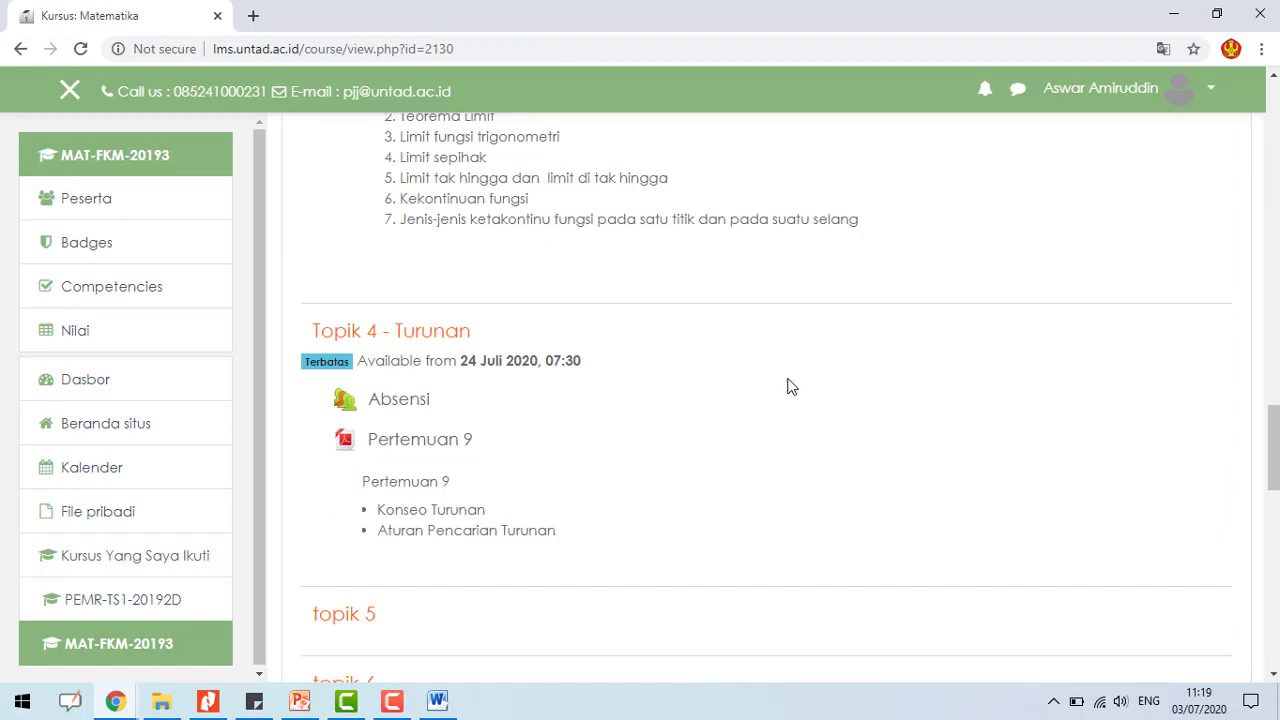
scroll(792, 388, down, 3)
scroll(797, 394, up, 1)
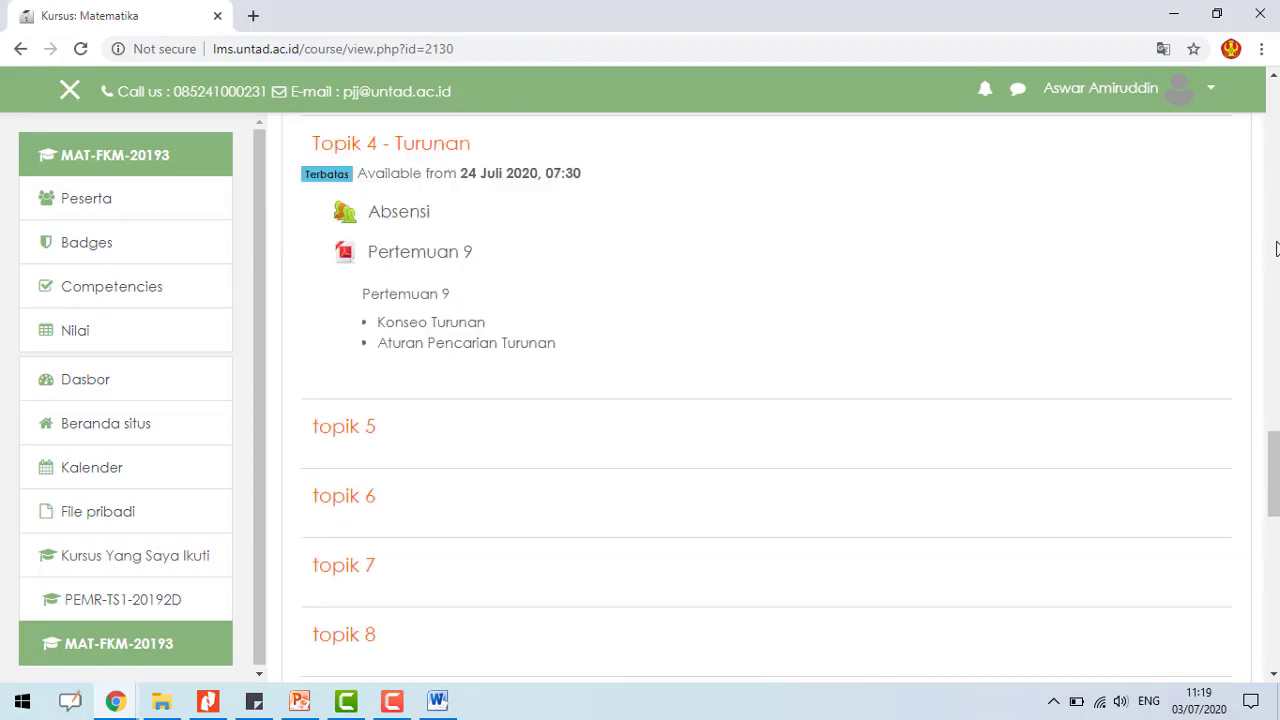
- Turn on editing mode for the Matematika course
scroll(1276, 248, up, 9)
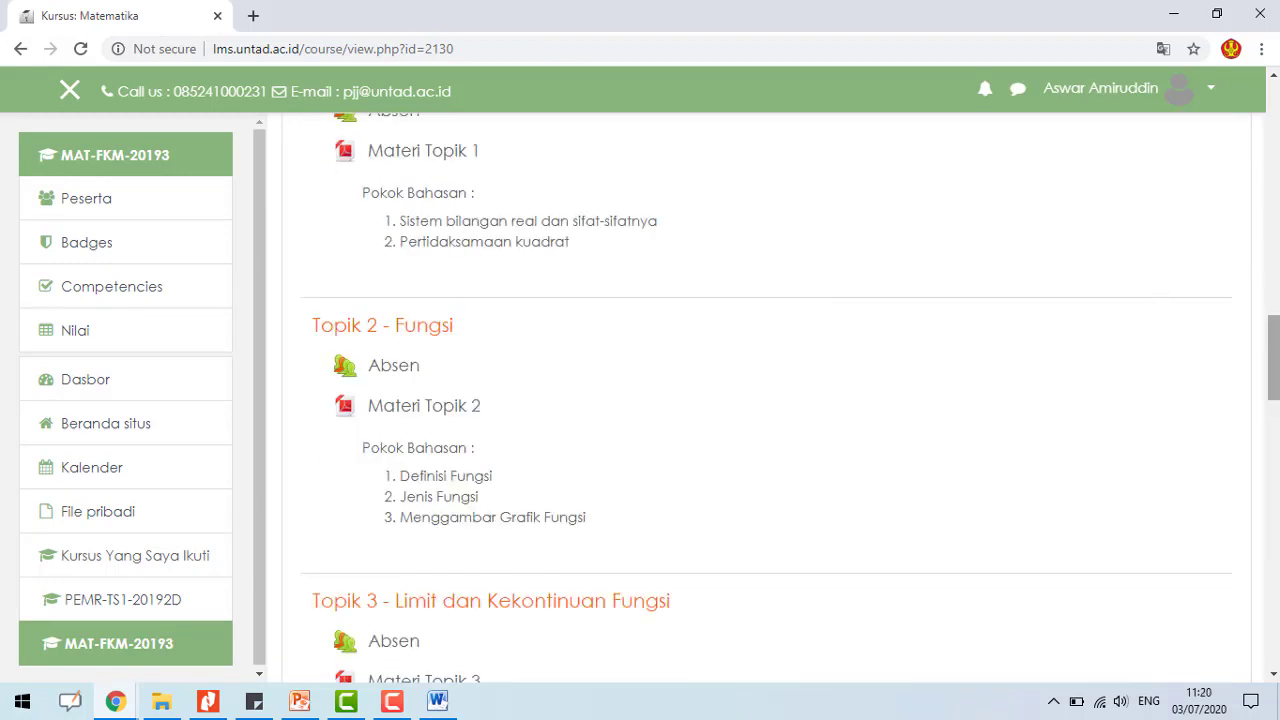
scroll(766, 396, up, 5)
scroll(766, 396, down, 1)
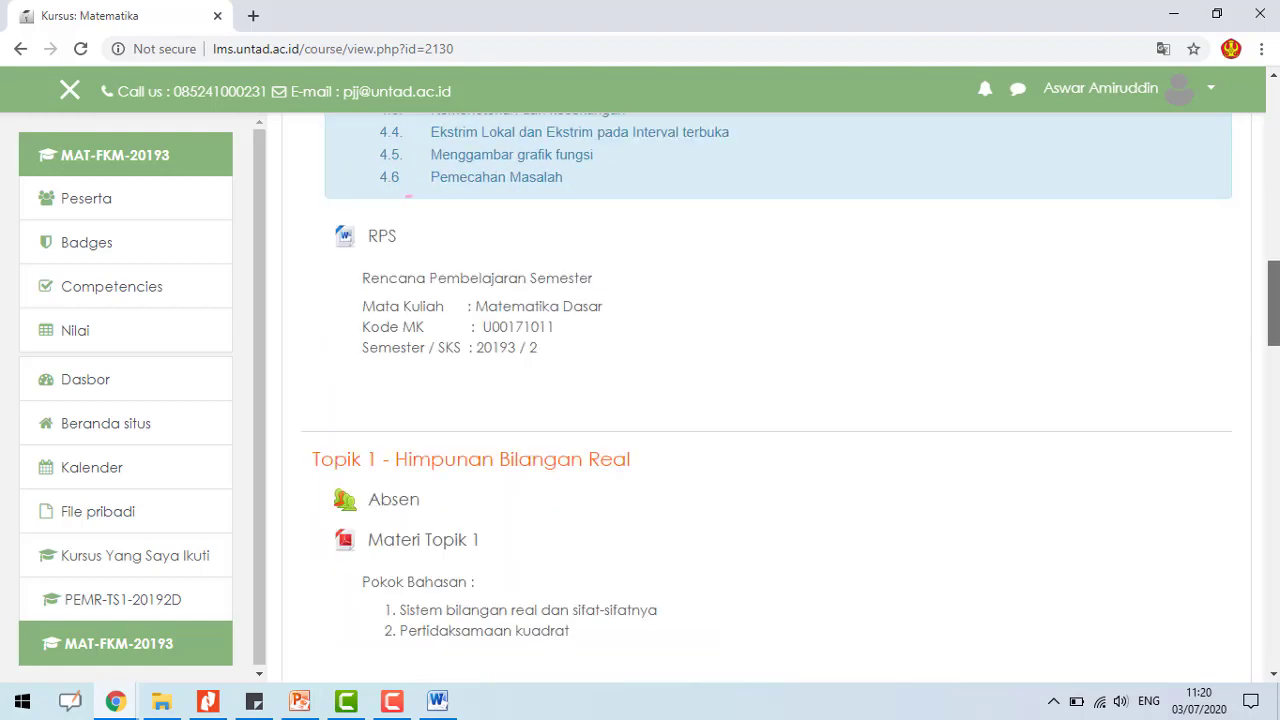
scroll(1210, 220, up, 10)
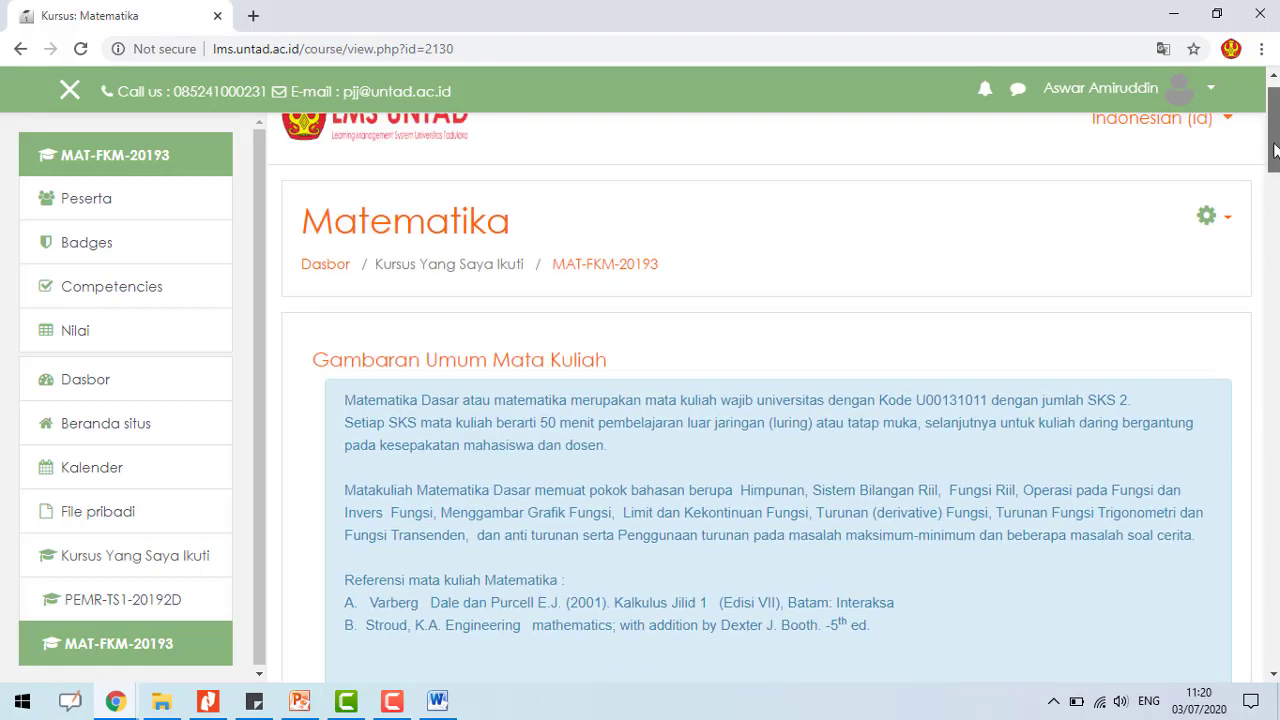
click(1210, 220)
click(1120, 273)
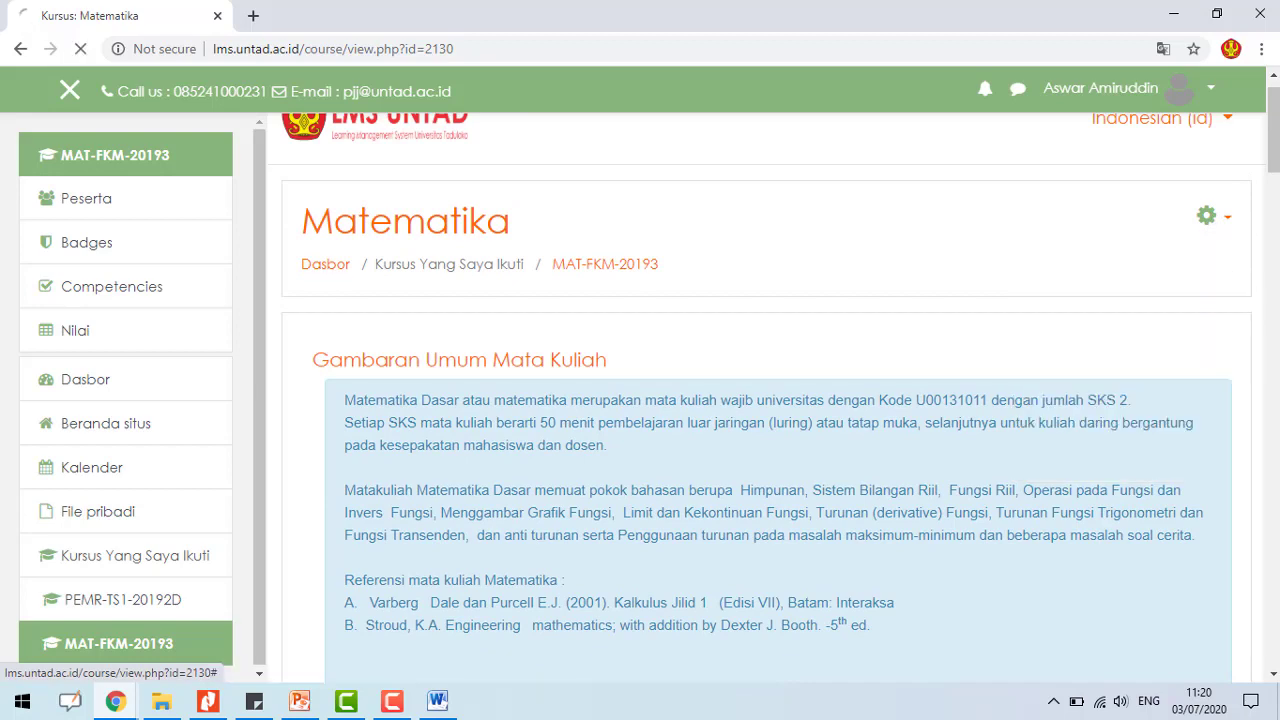
- Open the Absensi activity of Topik 4 - Turunan and bring up its form for adding a session
scroll(766, 396, down, 15)
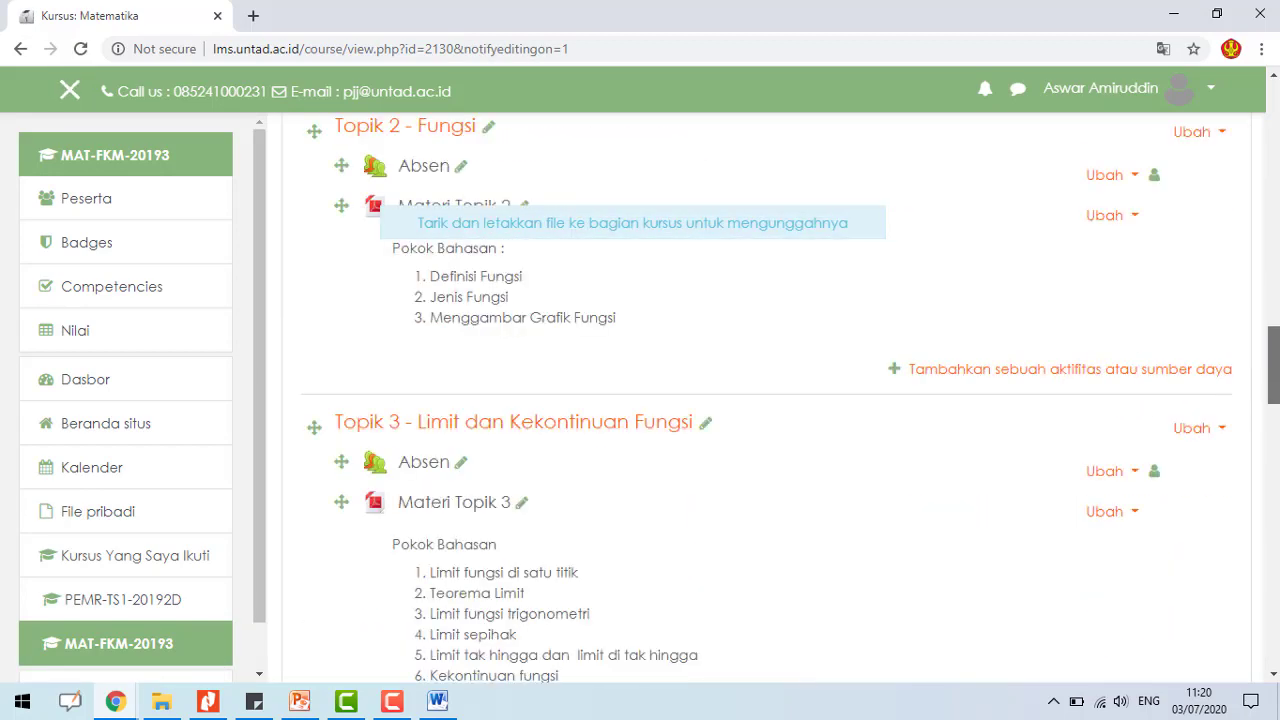
scroll(982, 535, down, 5)
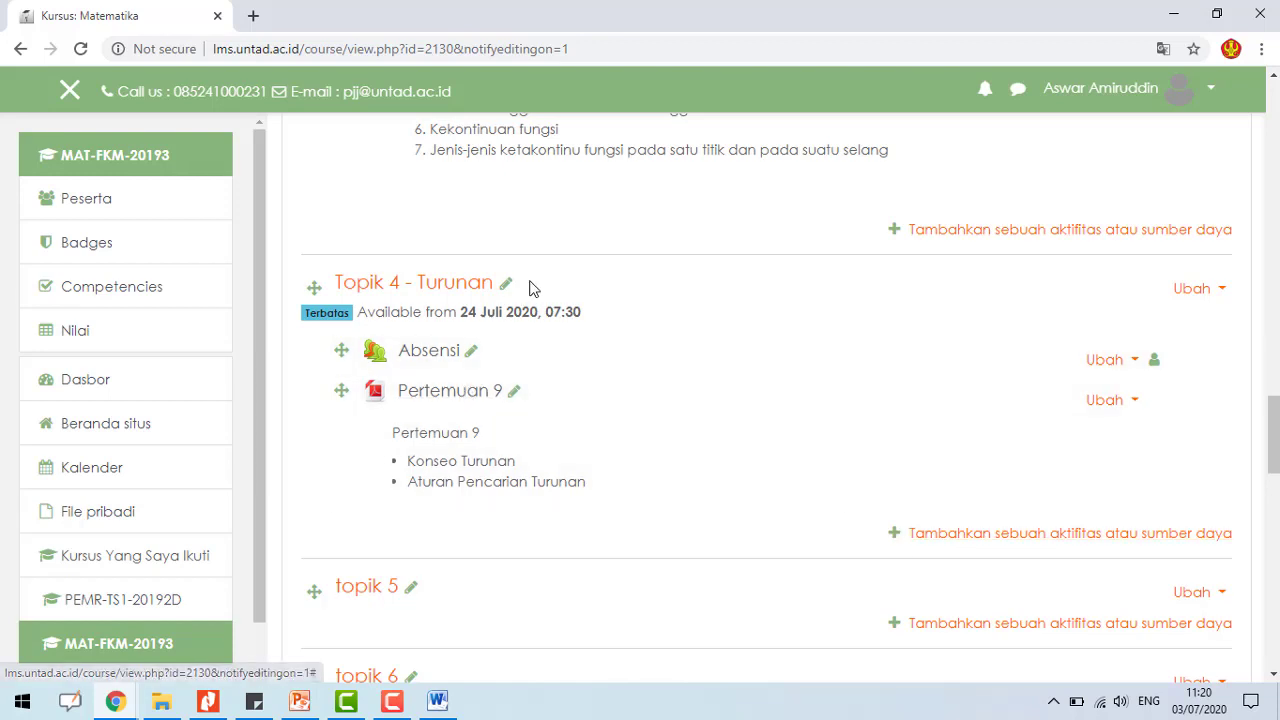
click(417, 358)
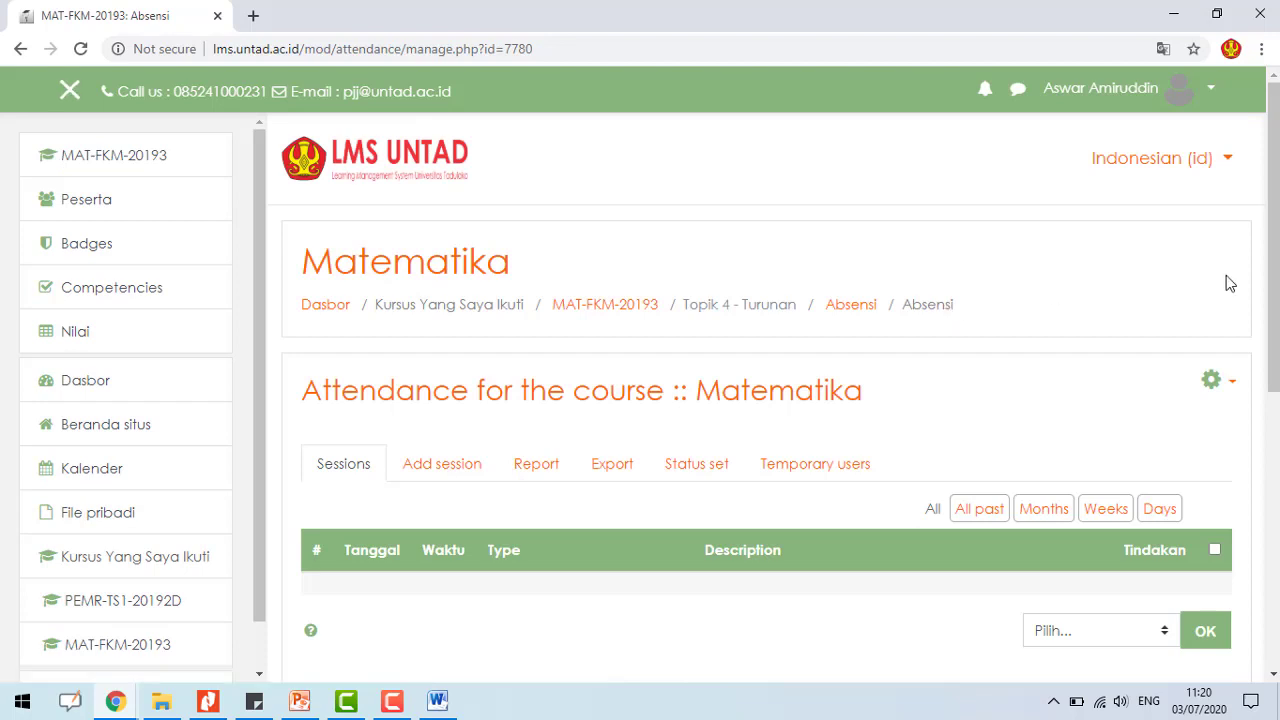
drag(1273, 237, 1273, 440)
scroll(526, 337, up, 2)
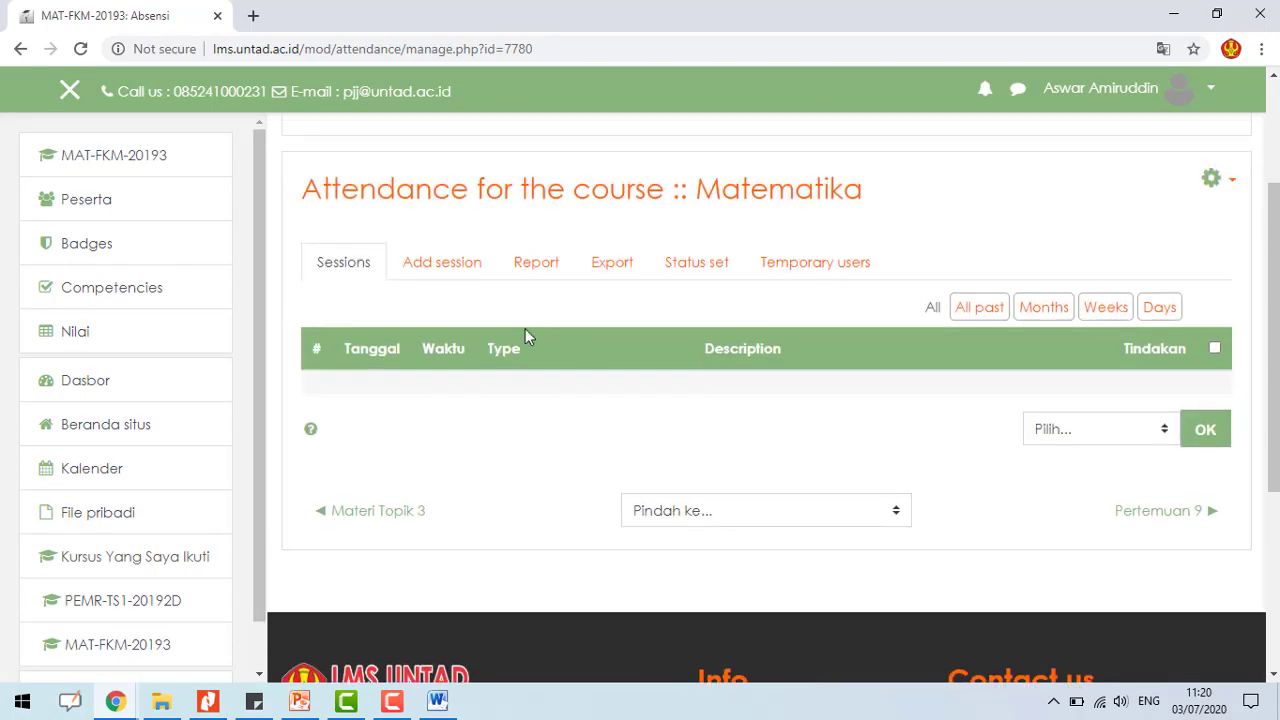
click(465, 268)
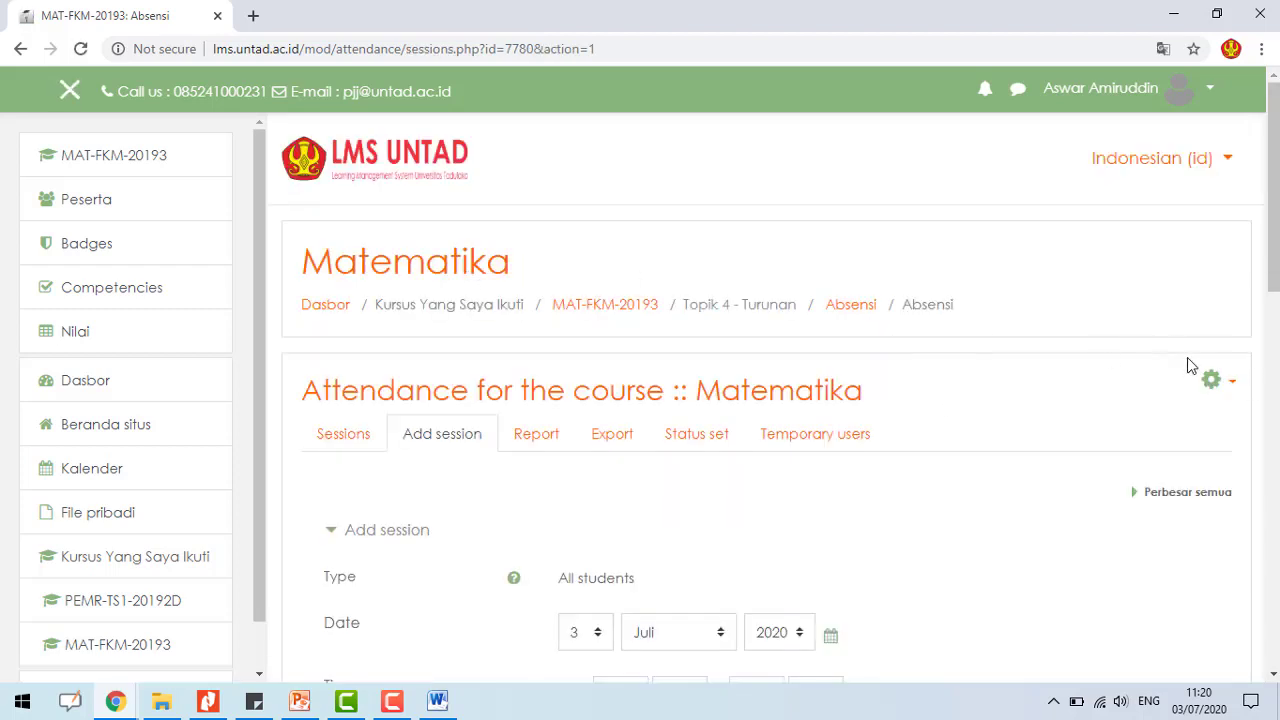
- Set the new attendance session's date to 24 Juli 2020
scroll(1190, 365, down, 3)
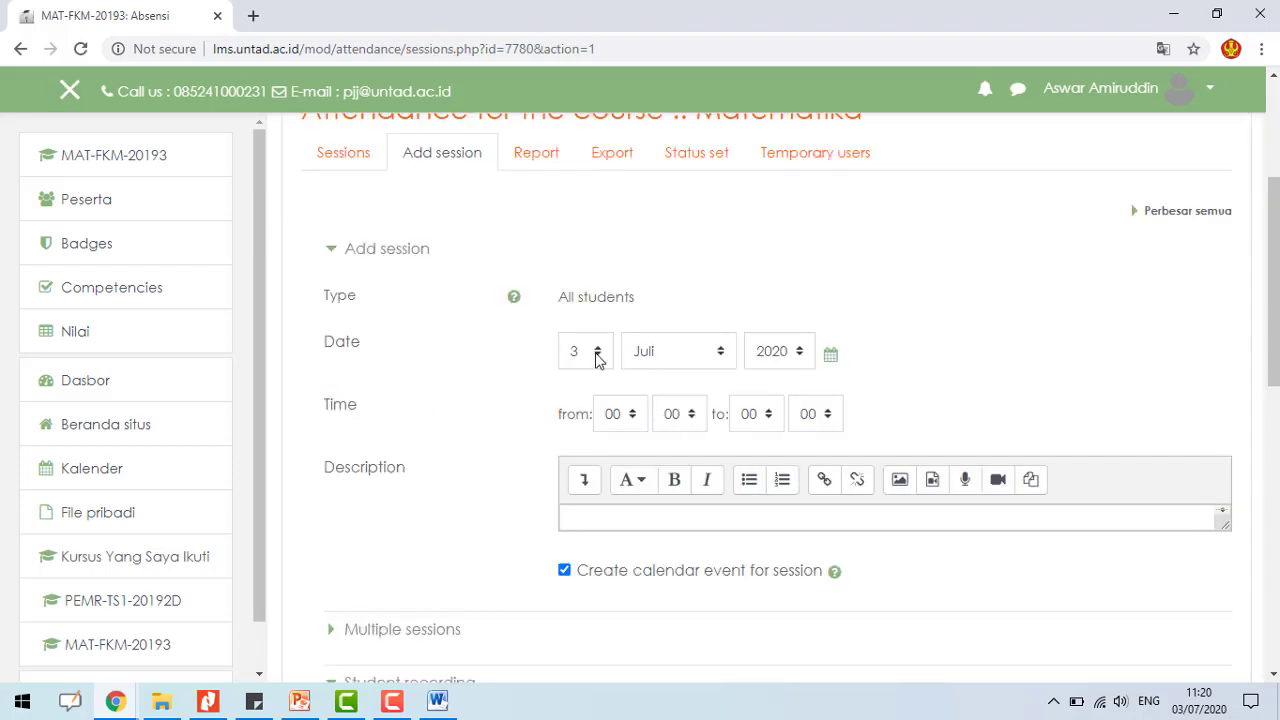
click(597, 360)
scroll(706, 340, down, 3)
scroll(860, 409, up, 3)
click(600, 358)
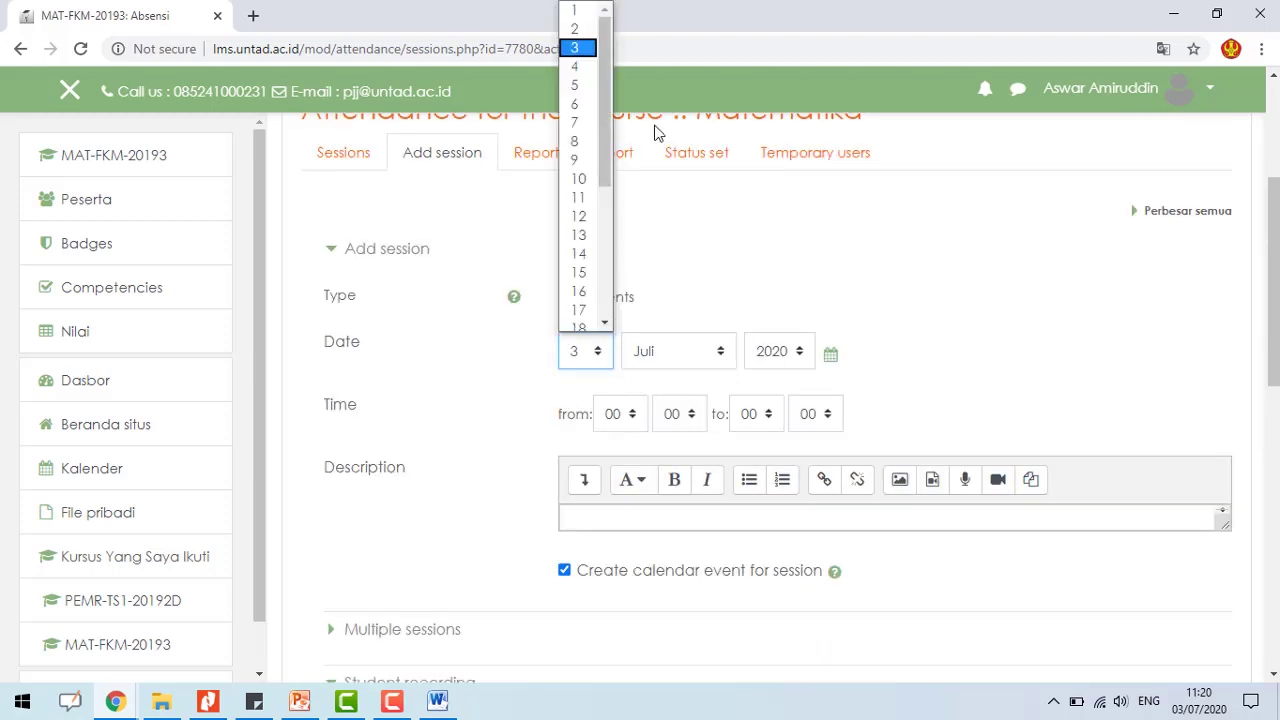
scroll(590, 205, down, 4)
click(586, 206)
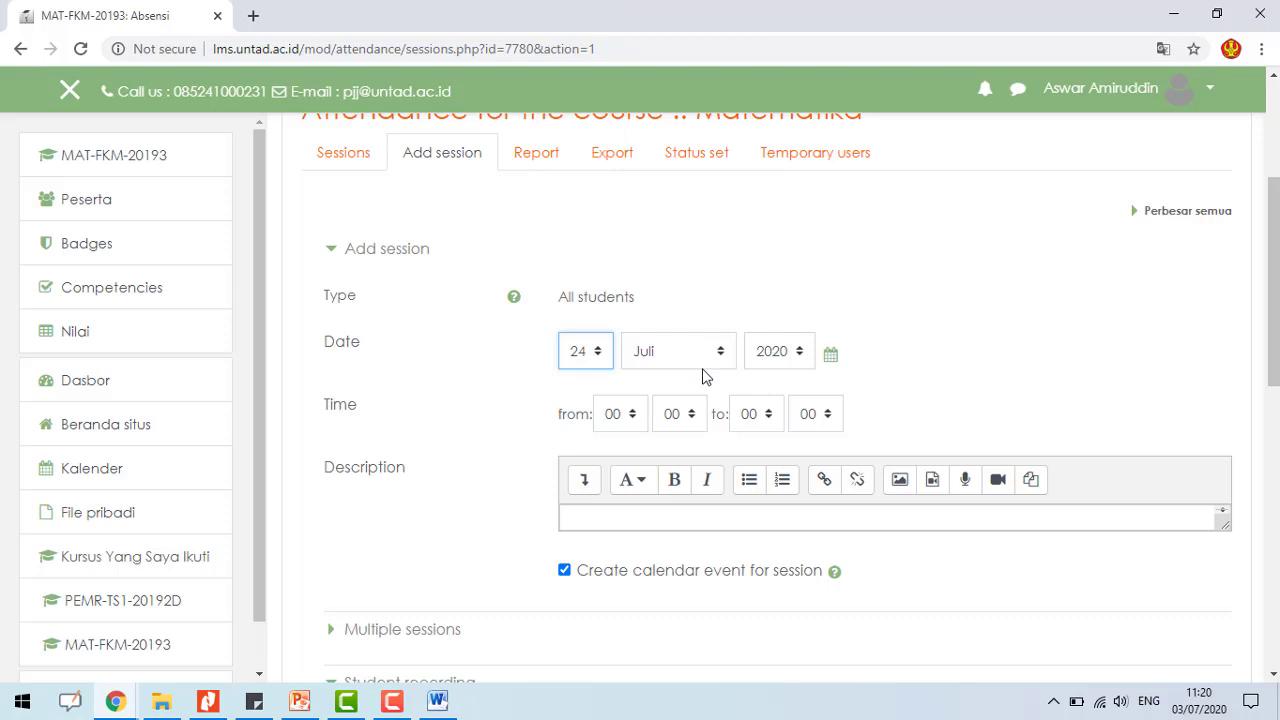
- Set the session time from 07:30 to 08:00
click(645, 414)
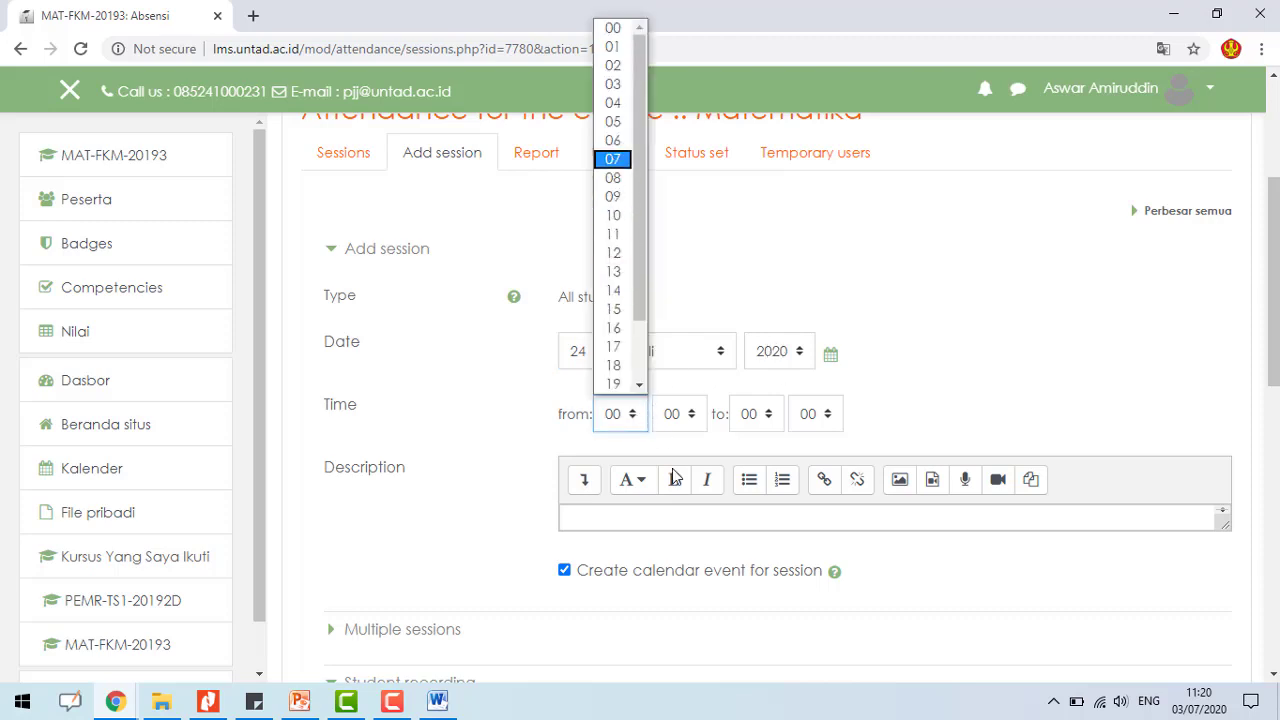
click(613, 159)
click(677, 410)
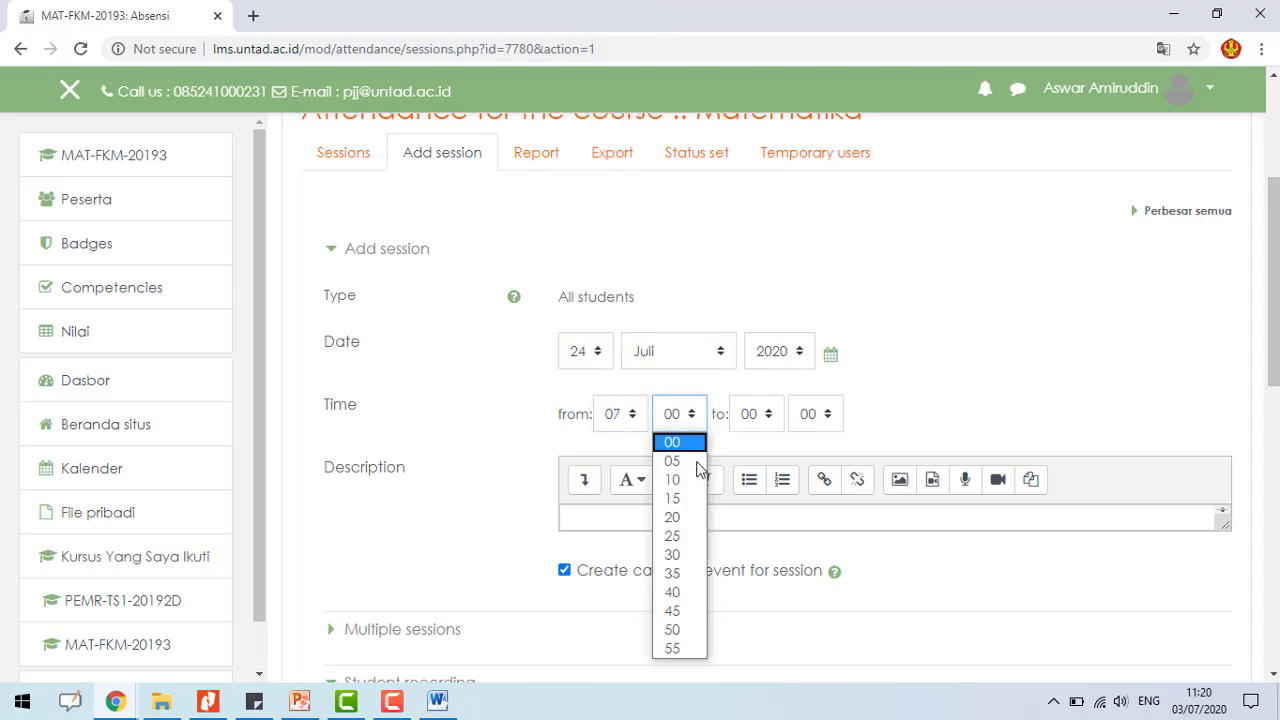
click(688, 552)
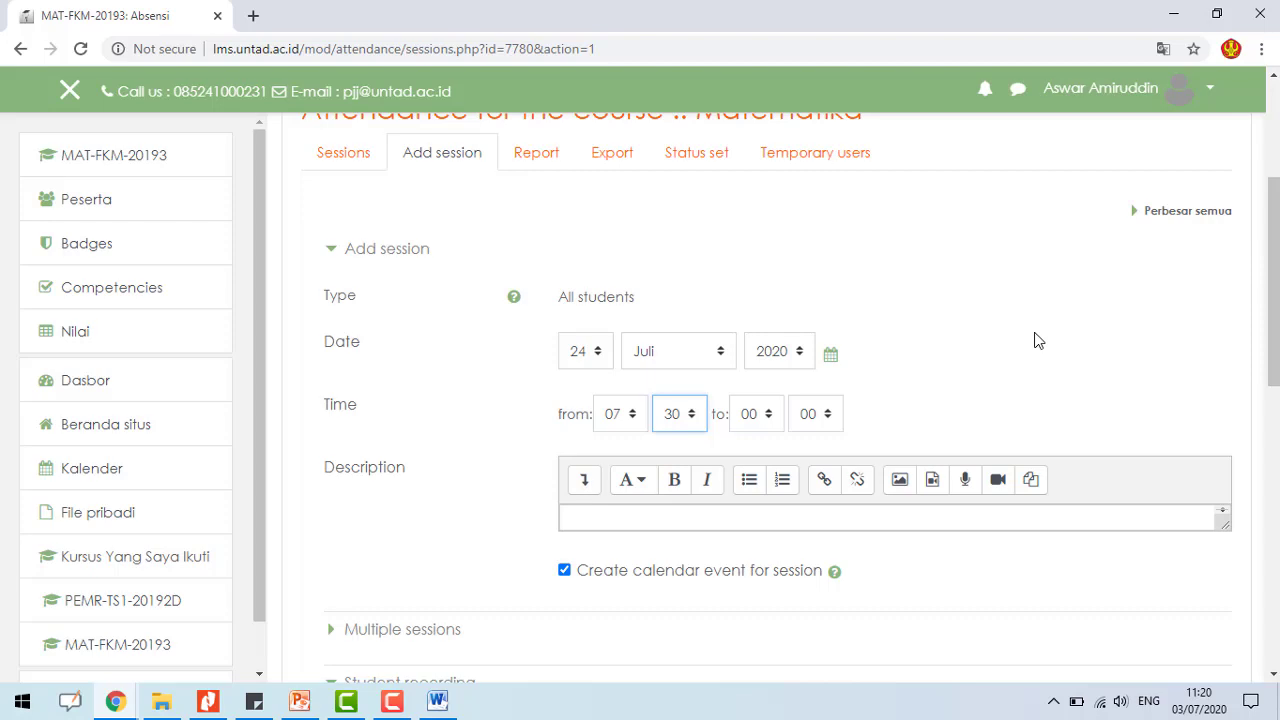
click(776, 414)
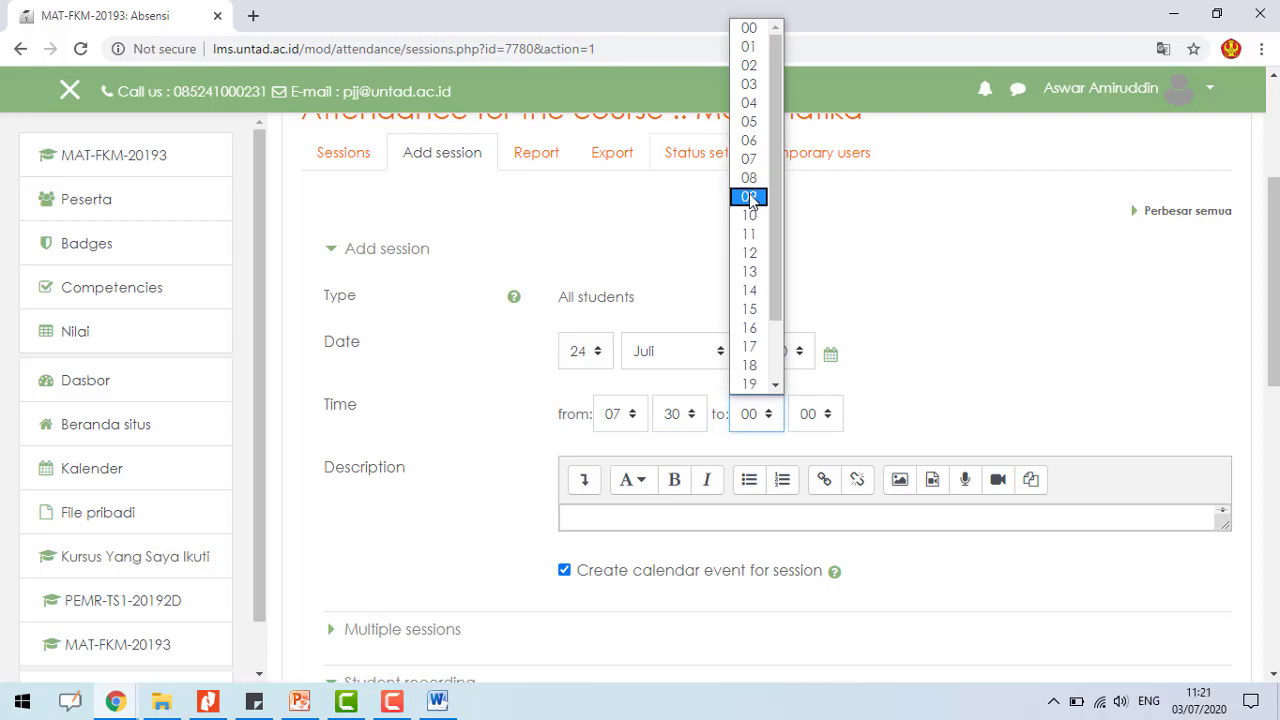
click(754, 178)
click(816, 416)
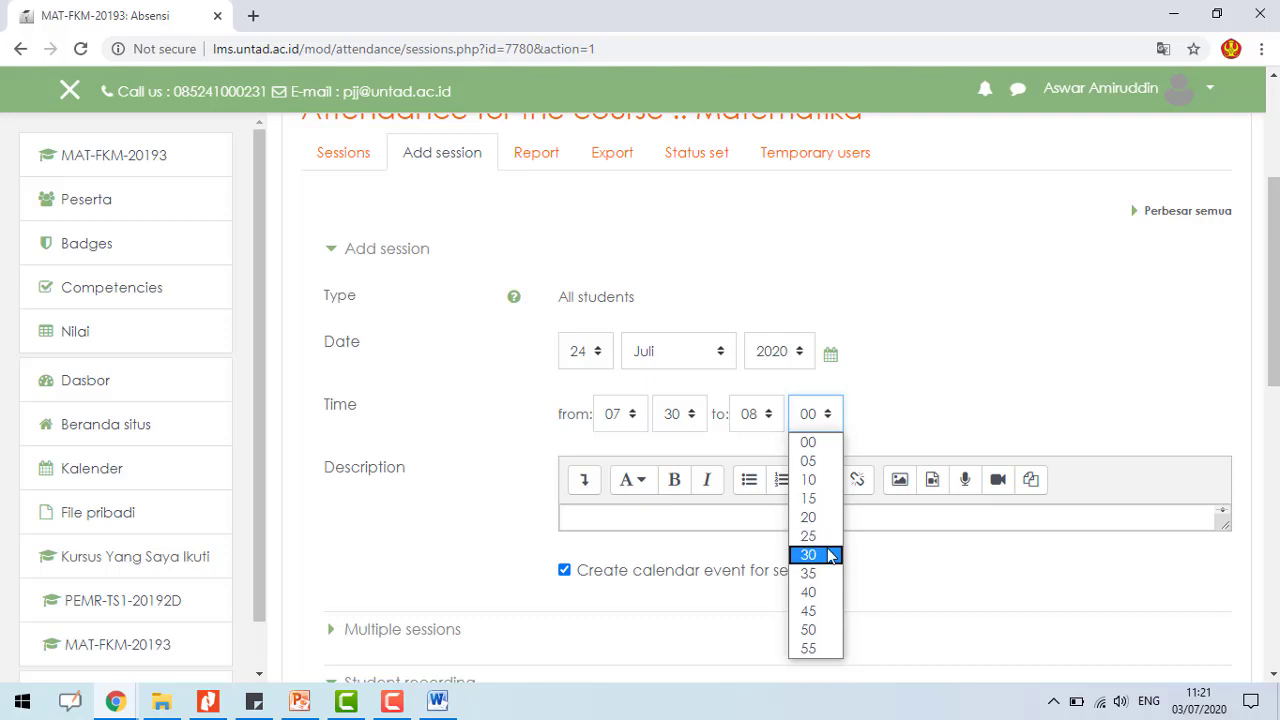
click(818, 443)
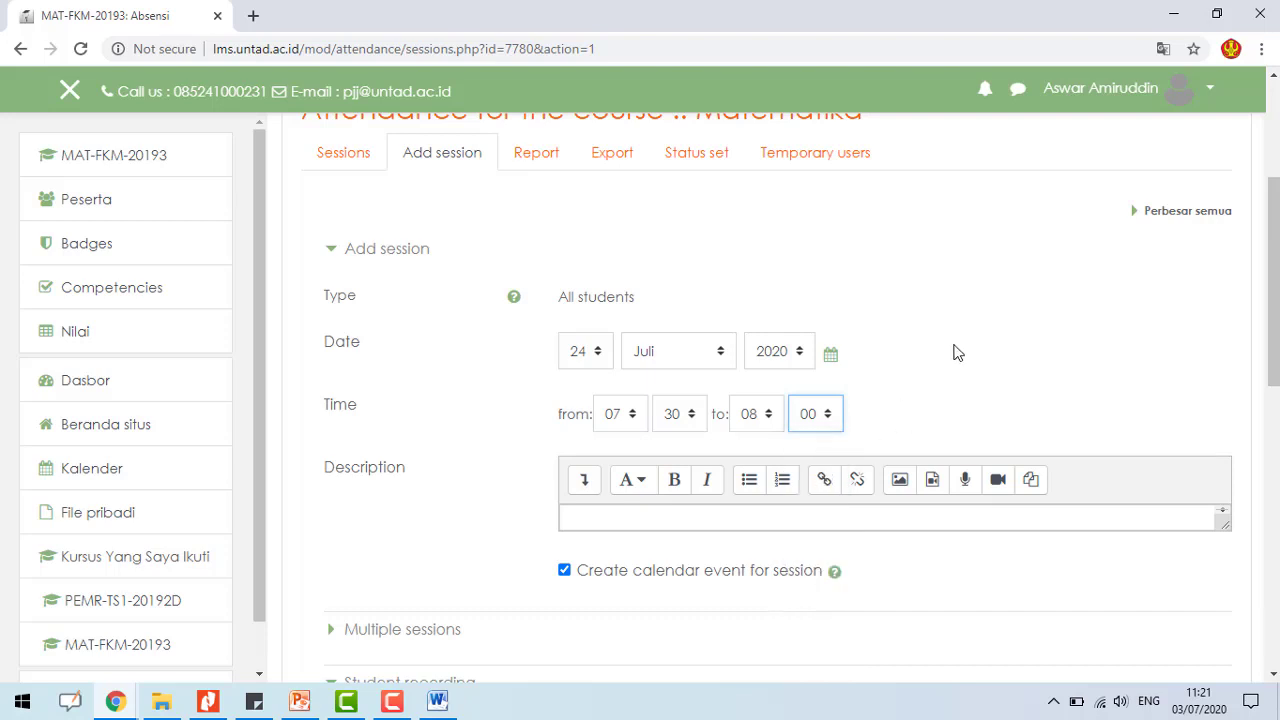
scroll(960, 390, down, 3)
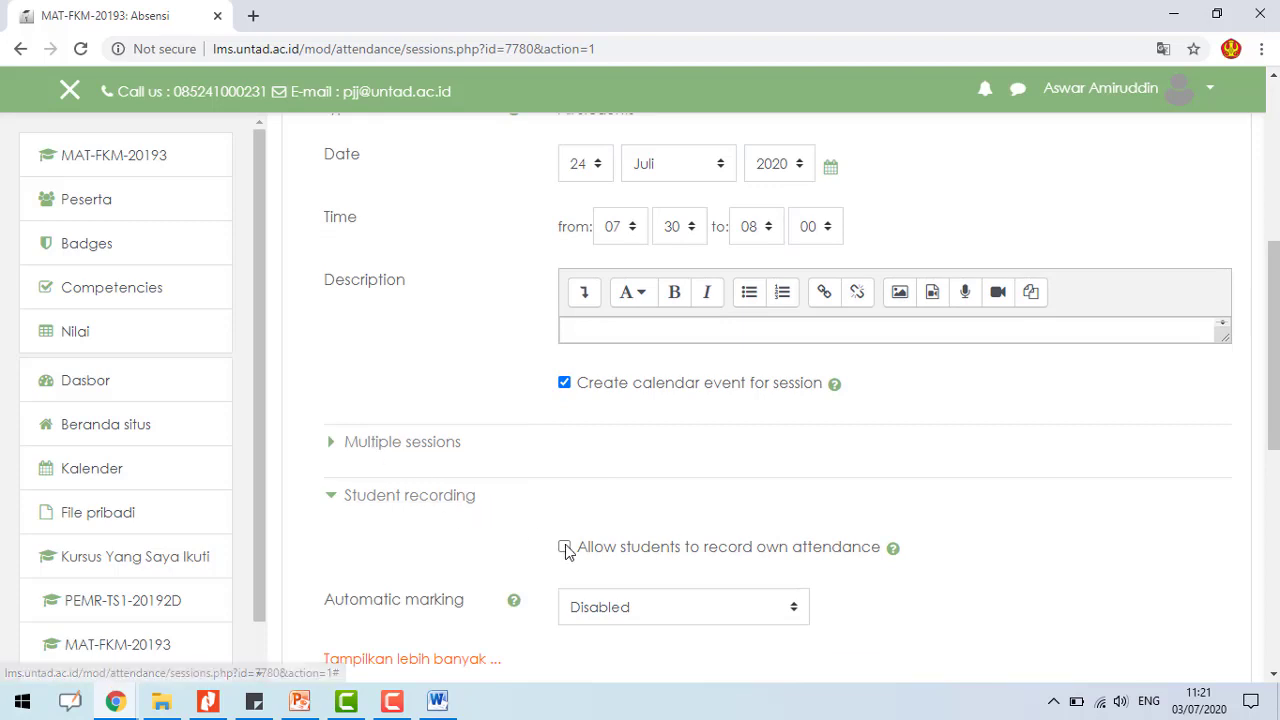
click(565, 549)
scroll(700, 545, down, 1)
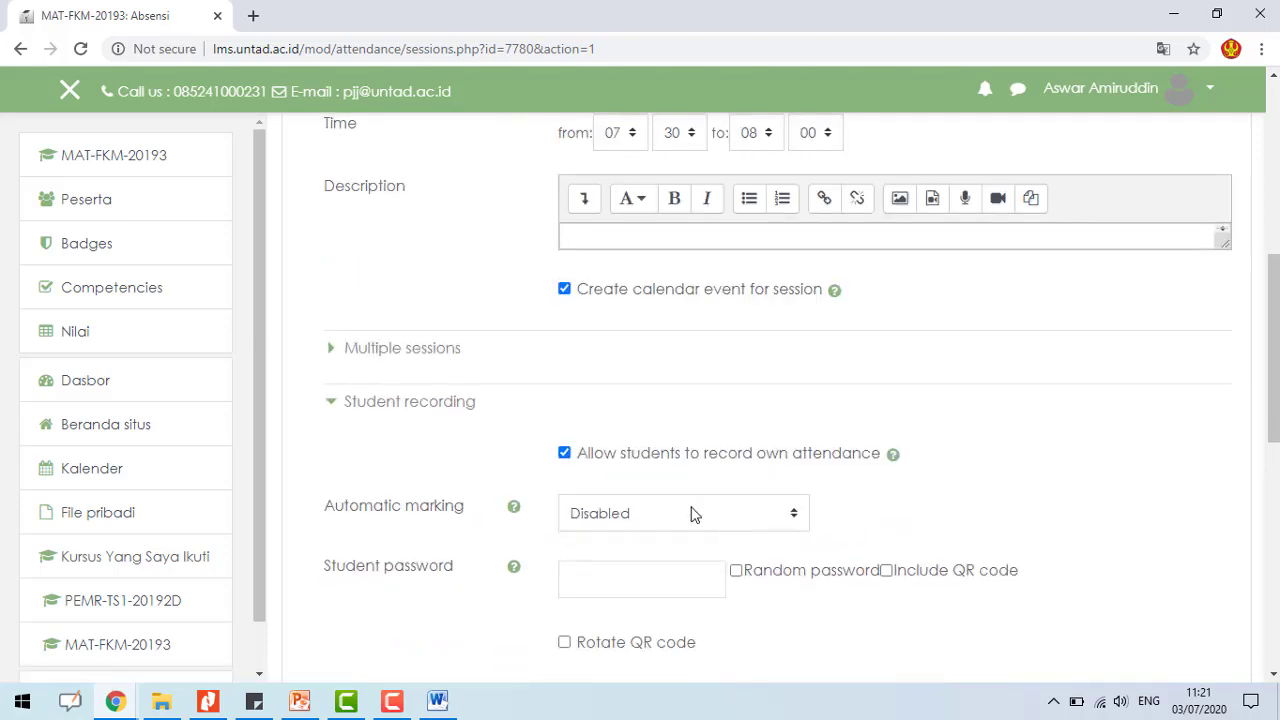
click(565, 452)
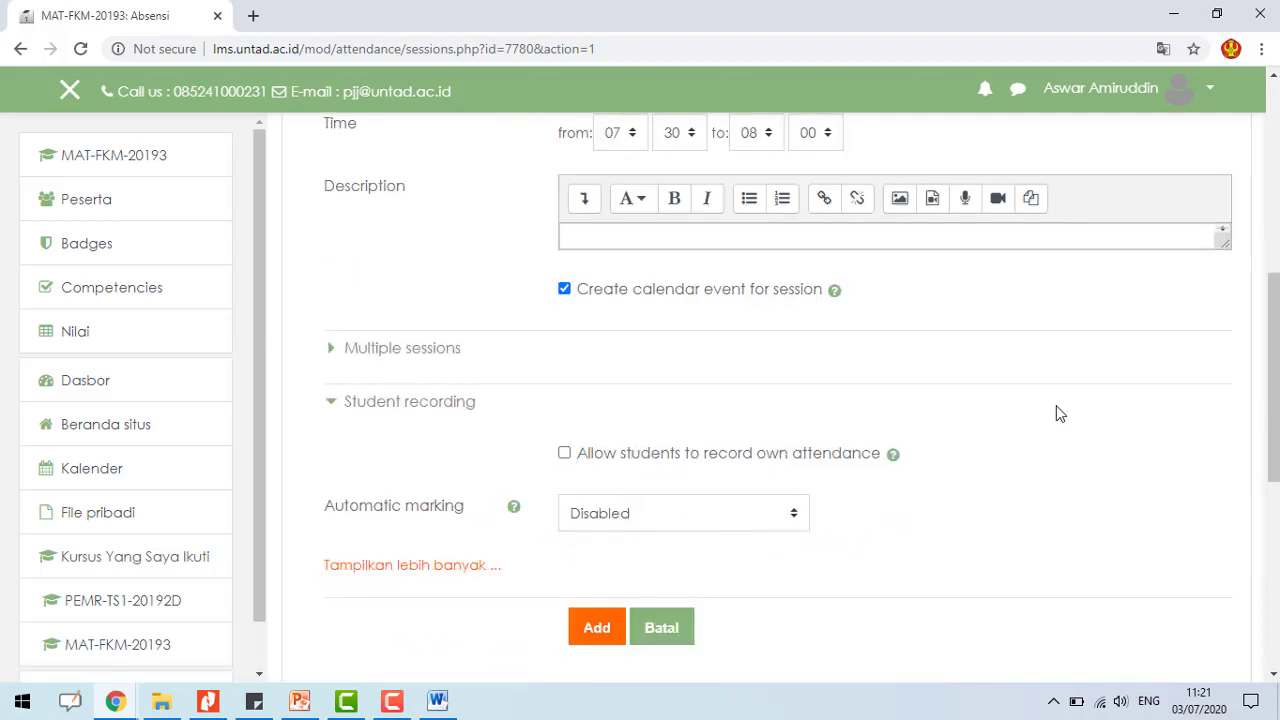
- Add the session with students' own attendance recording left off
scroll(1057, 414, down, 3)
scroll(900, 450, up, 3)
drag(1273, 386, 1273, 413)
click(572, 556)
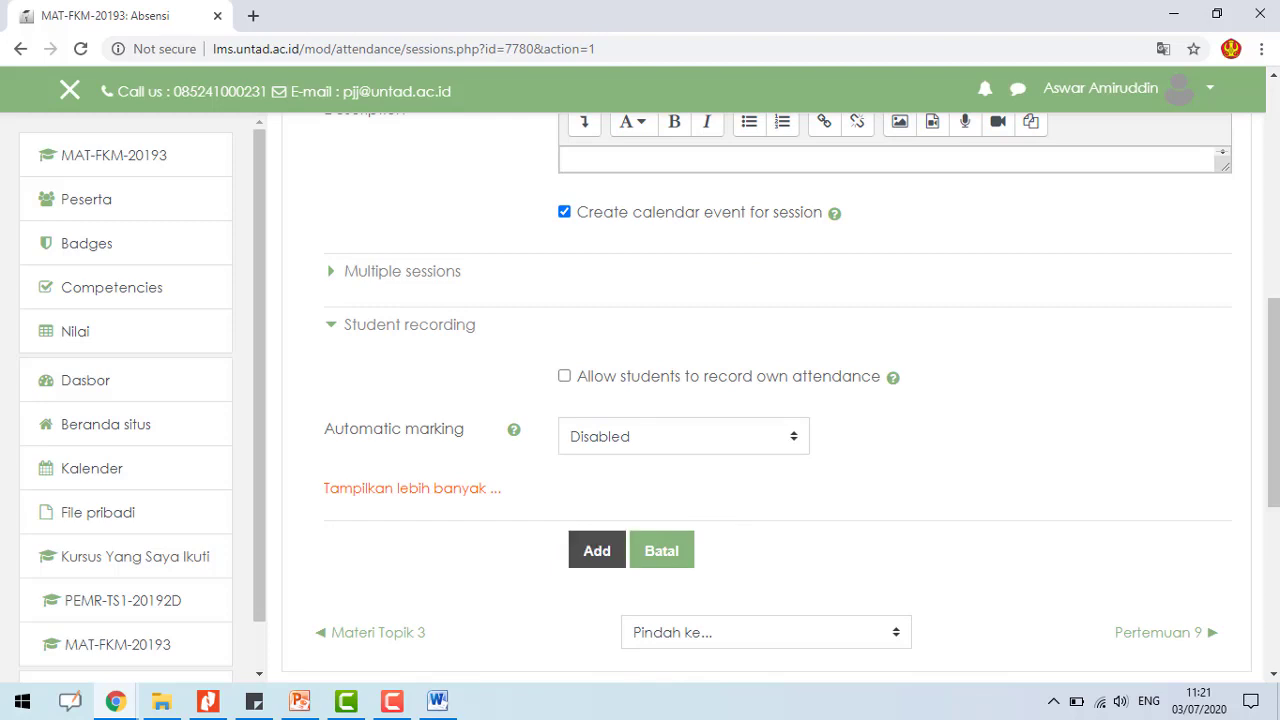
- Open attendance taking for the 24 Jul 2020 session and review the student list with its status columns
scroll(640, 500, down, 2)
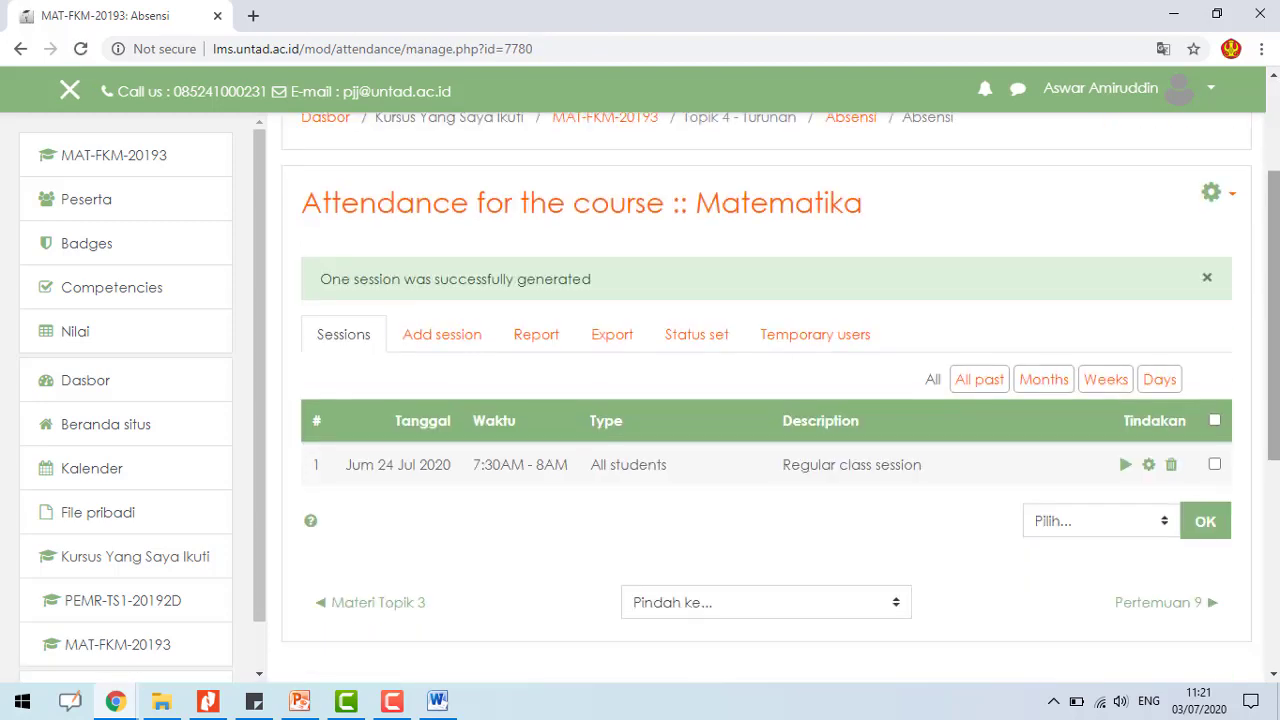
click(1126, 465)
scroll(1092, 361, down, 2)
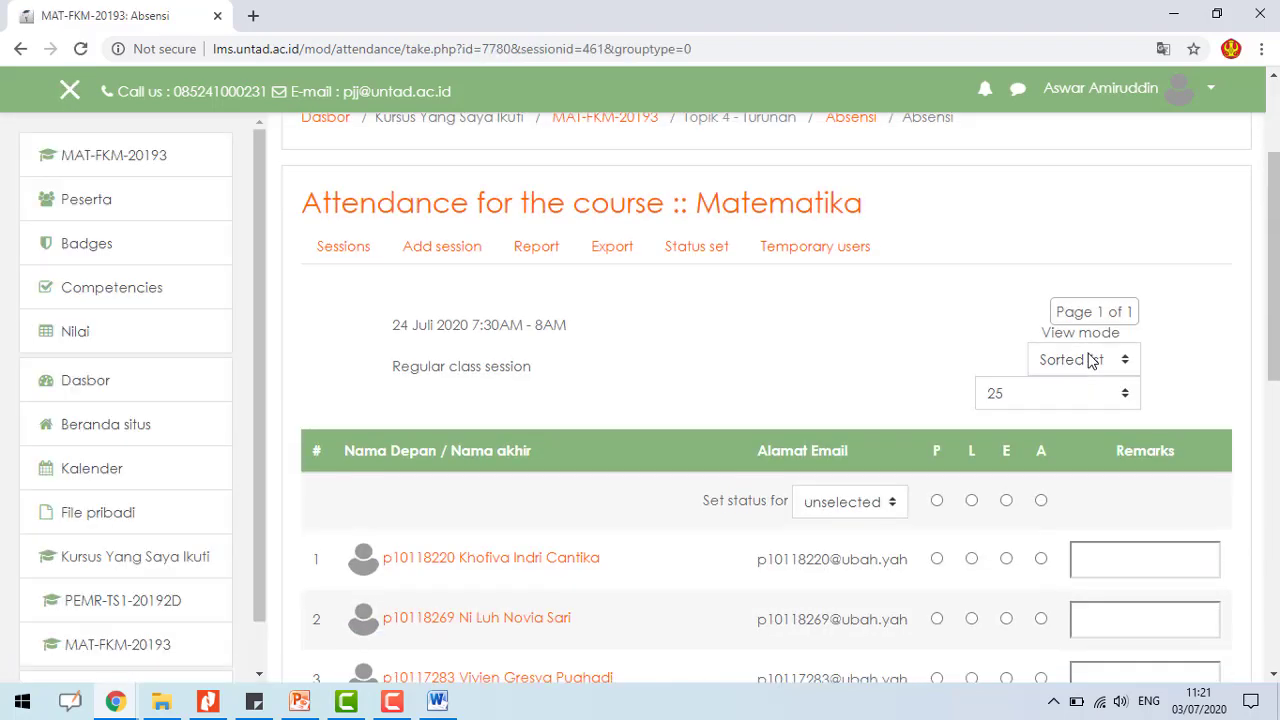
scroll(1090, 360, down, 2)
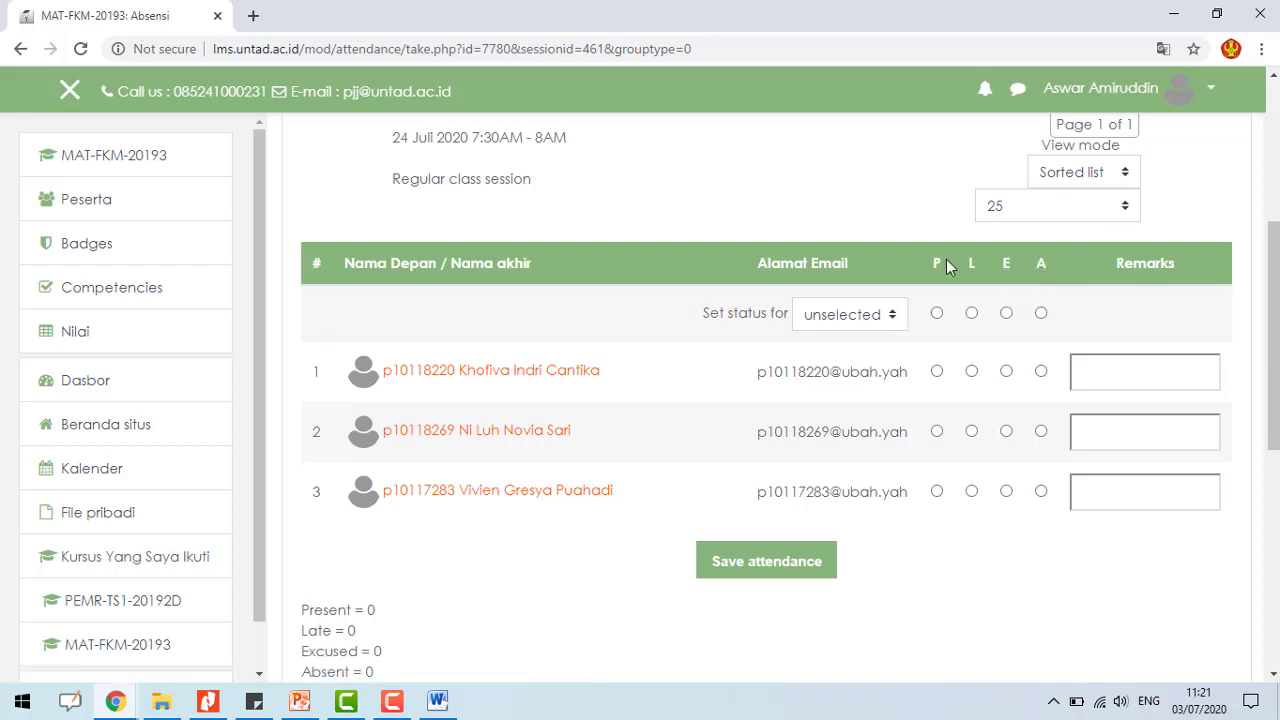
scroll(1229, 257, up, 1)
scroll(1026, 308, up, 1)
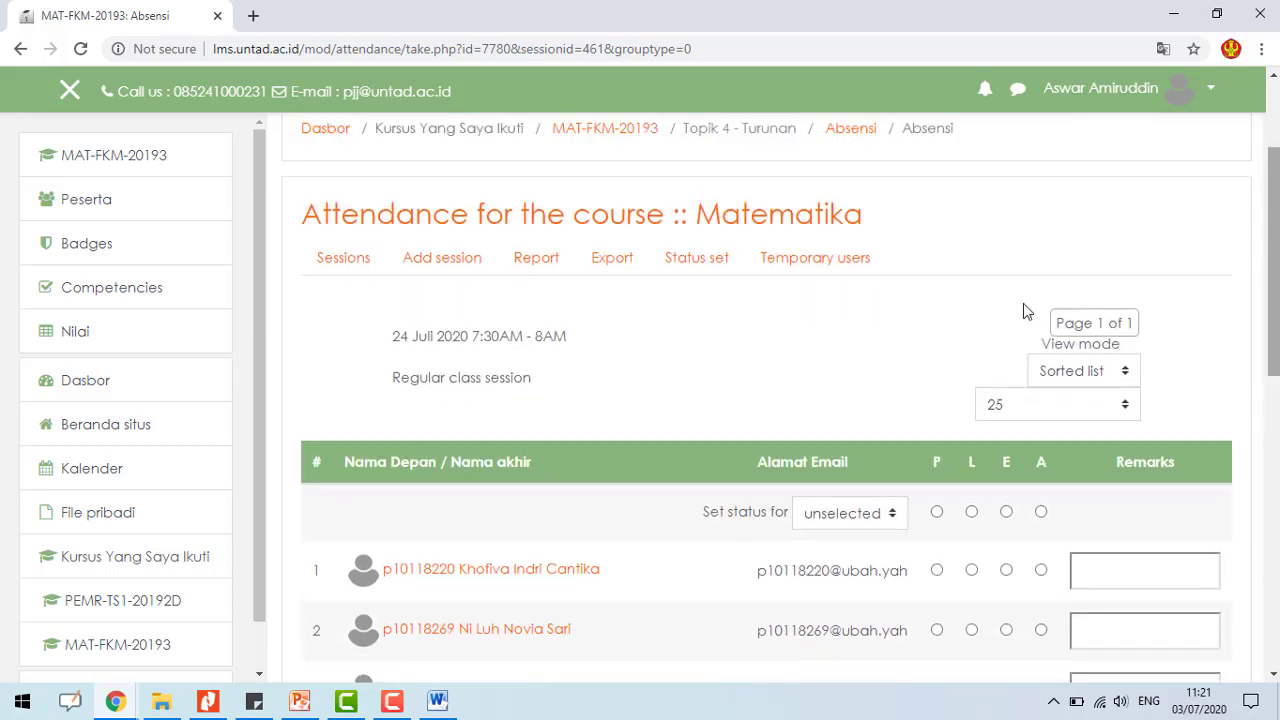
- In the attendance status set, change the Present status to acronym H, description Hadir and 1 point
click(707, 264)
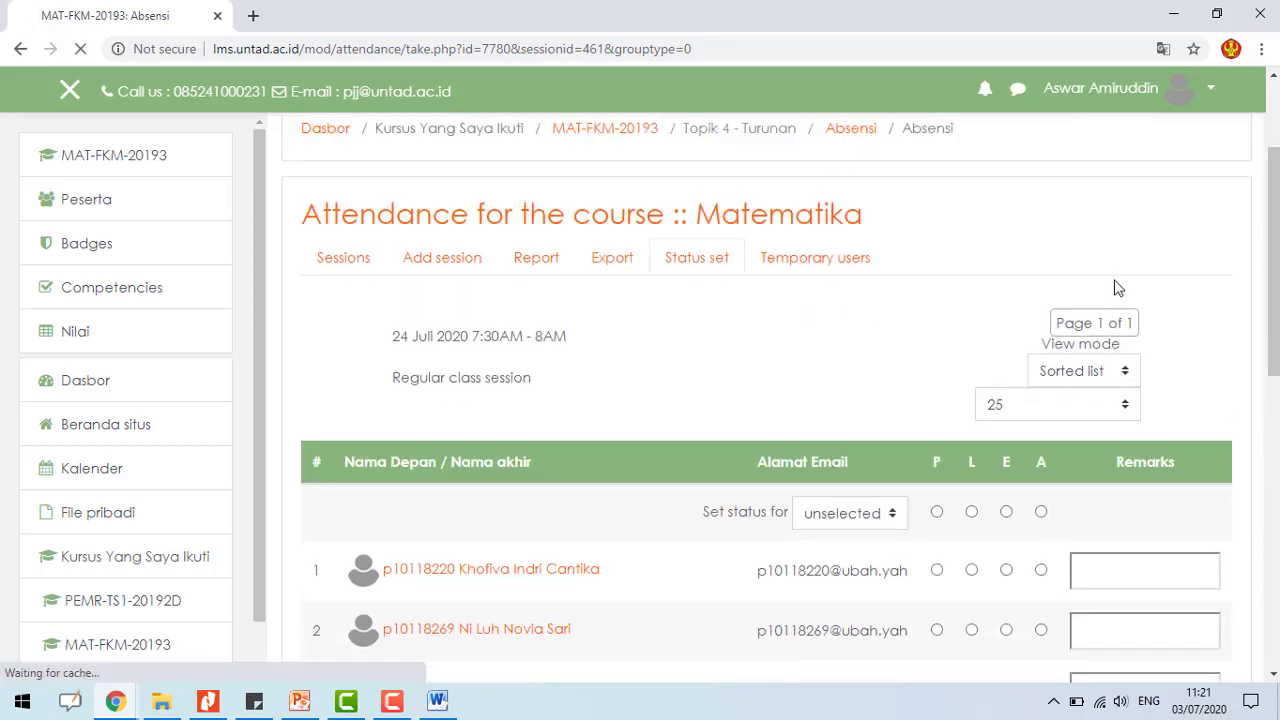
scroll(1040, 365, down, 1)
scroll(1040, 365, down, 2)
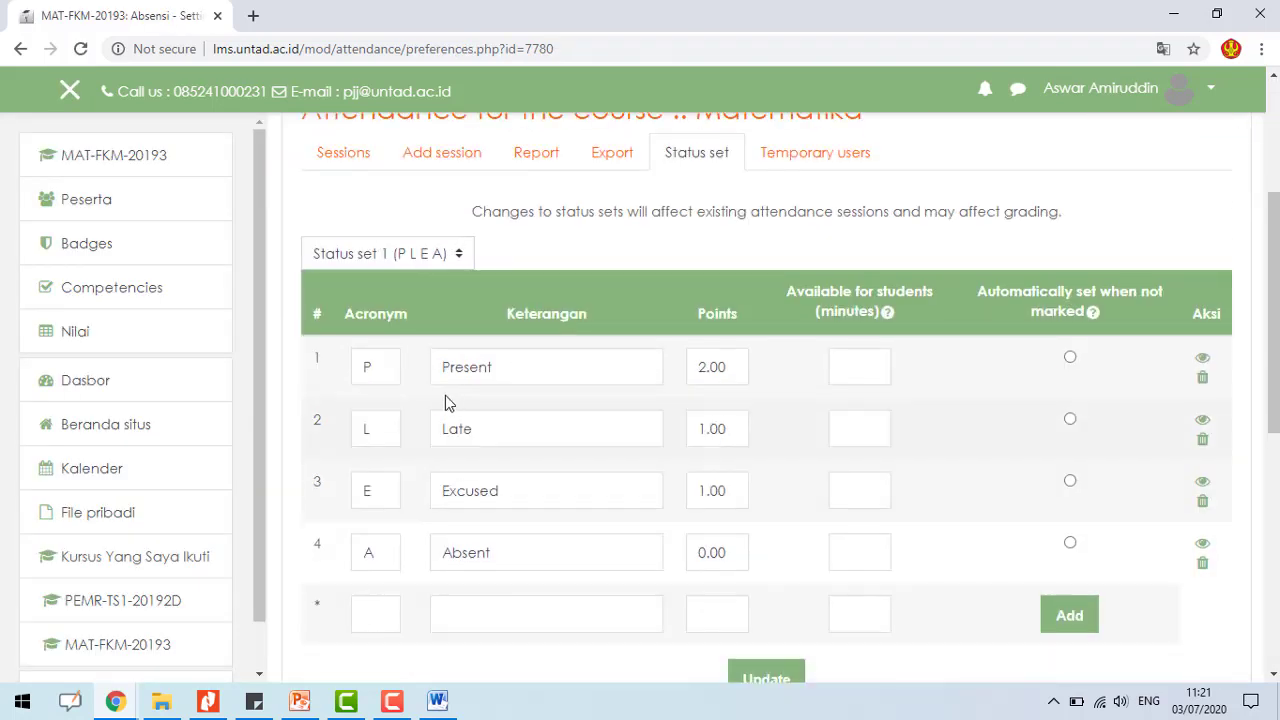
double_click(390, 367)
text(H)
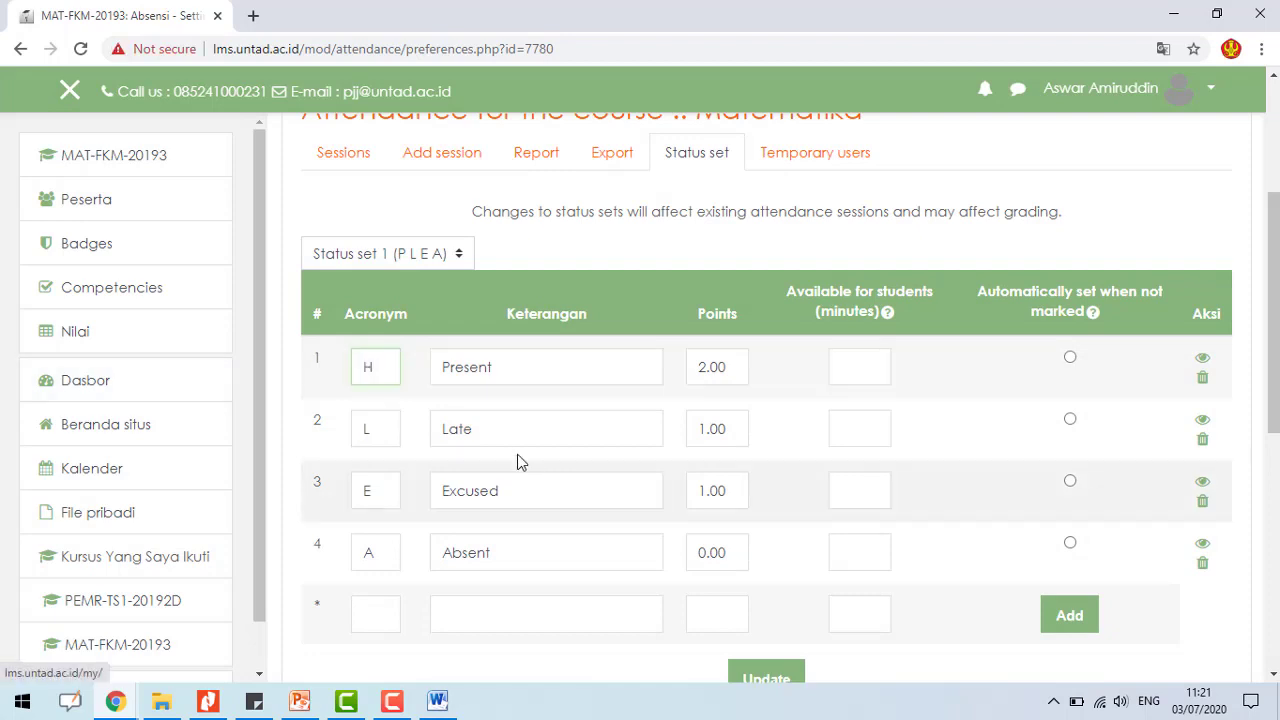
double_click(509, 360)
text(Hadir)
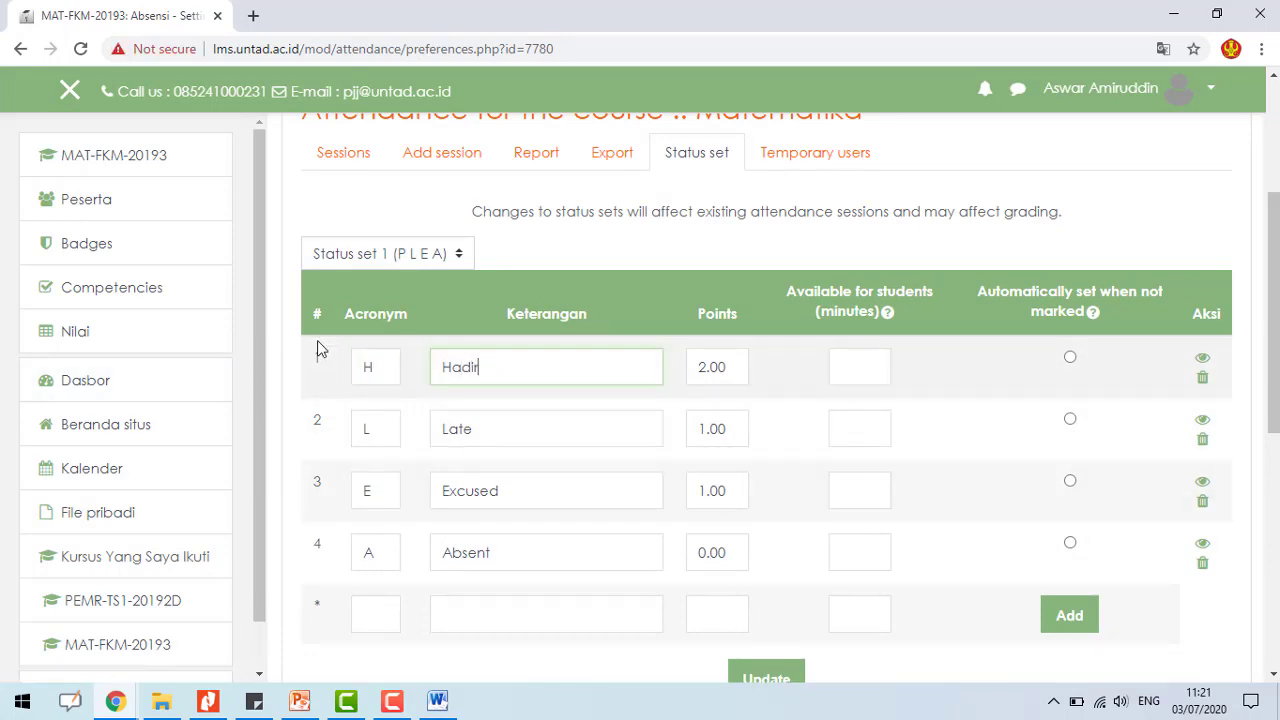
double_click(712, 367)
text(1)
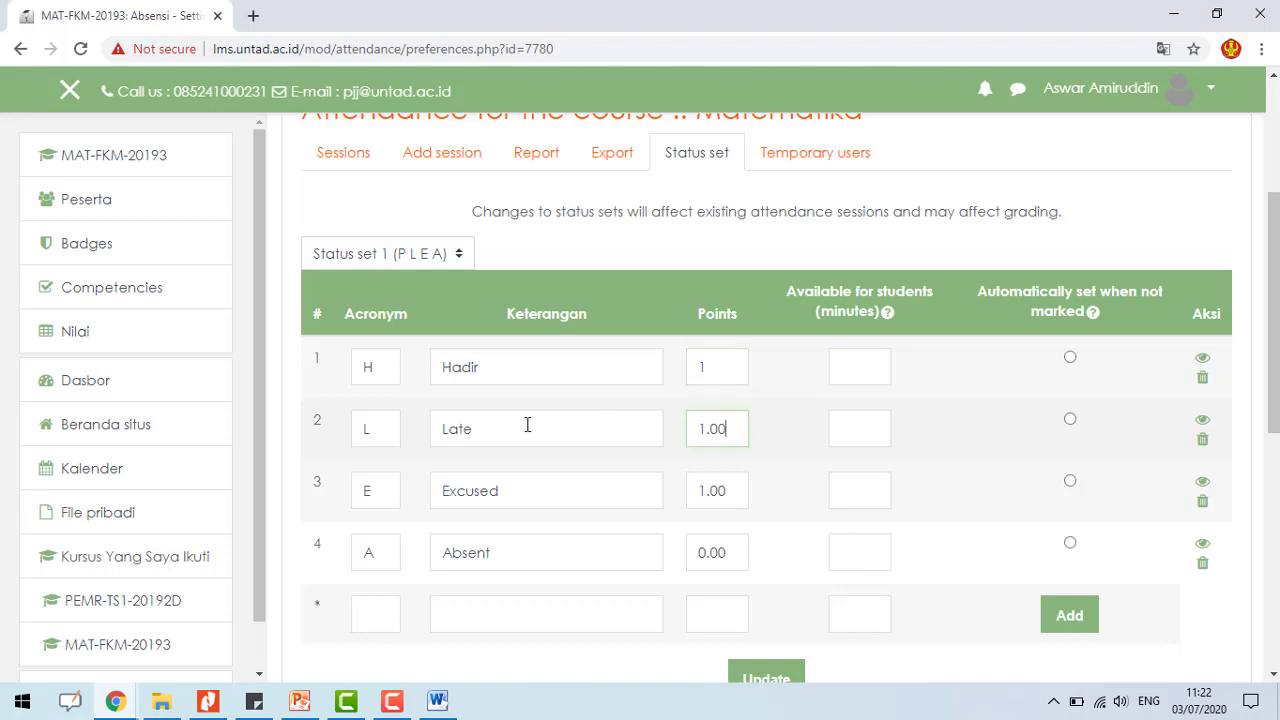
- Change the Late status to acronym I, description Izin and 0.50 points, and write Hadir's points as 1.00
drag(392, 433, 336, 449)
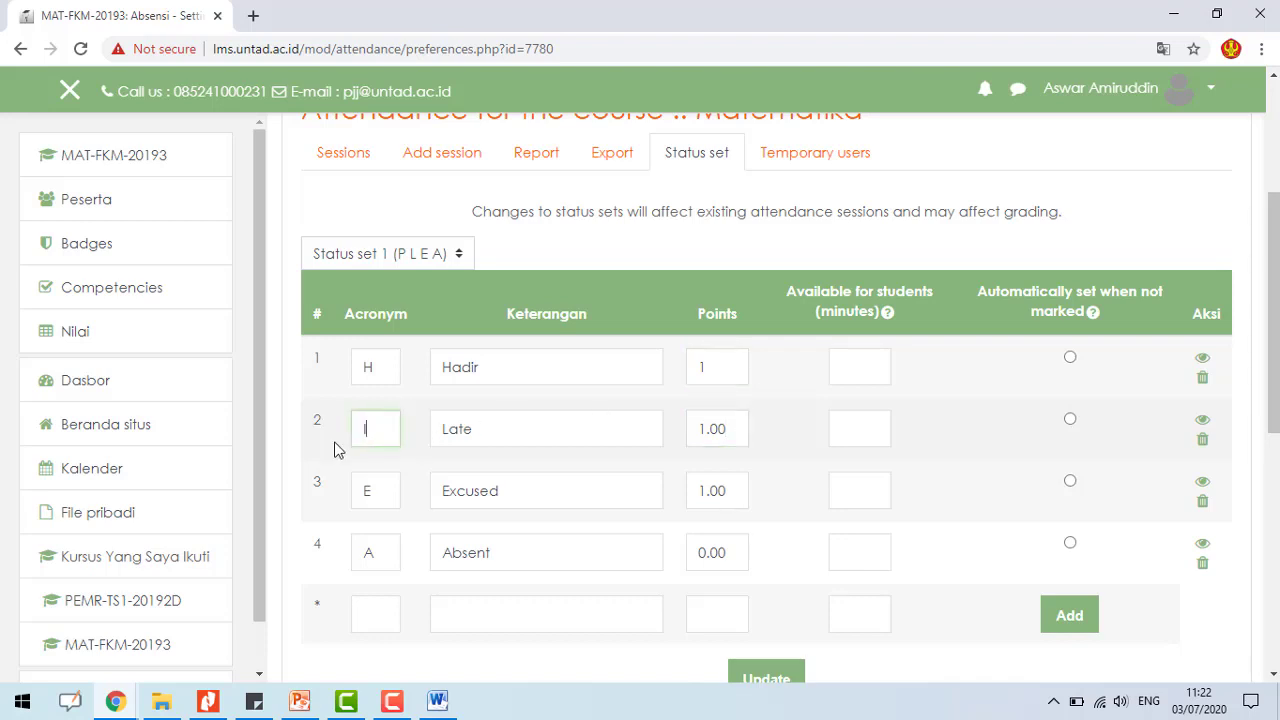
double_click(481, 430)
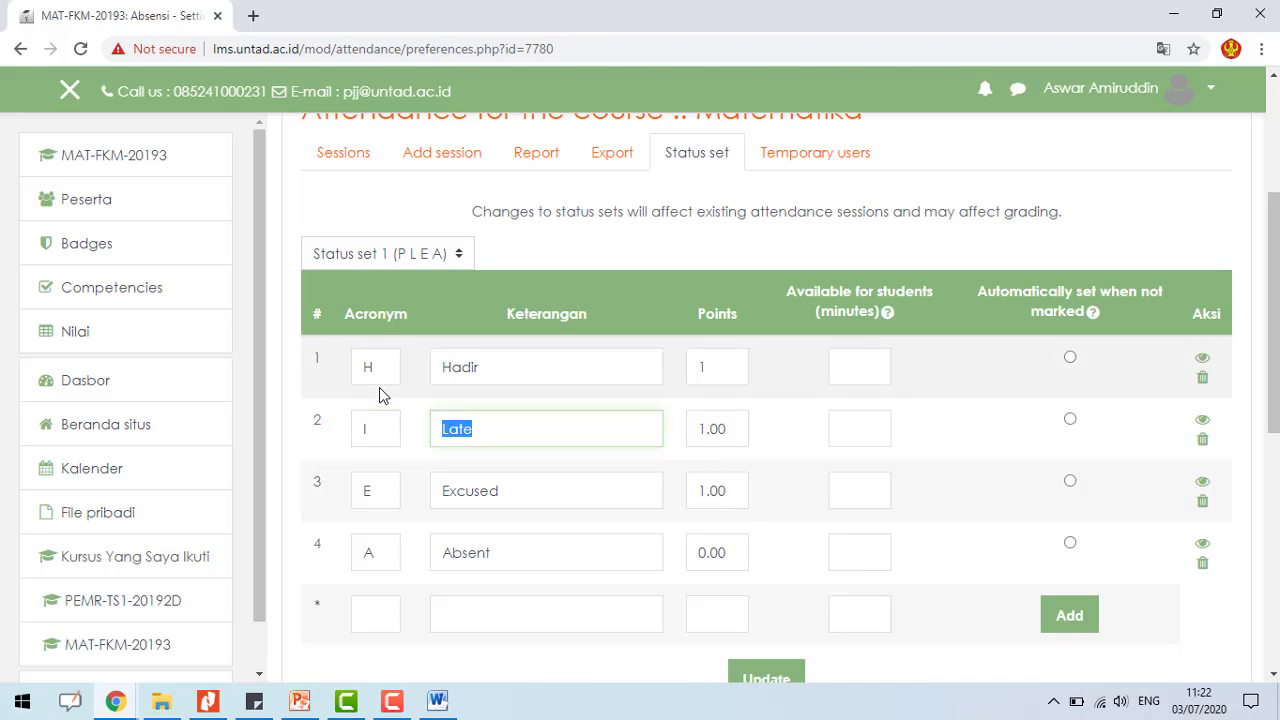
text(Izin)
key(Tab)
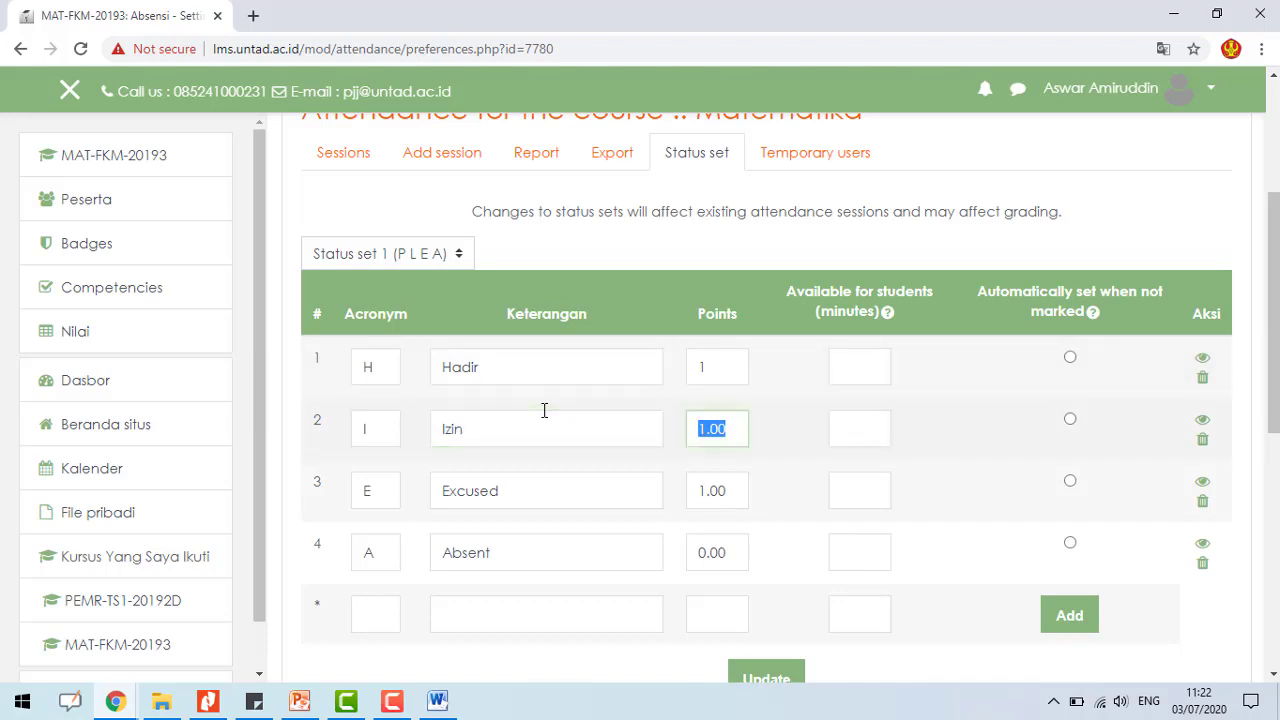
text(0.5)
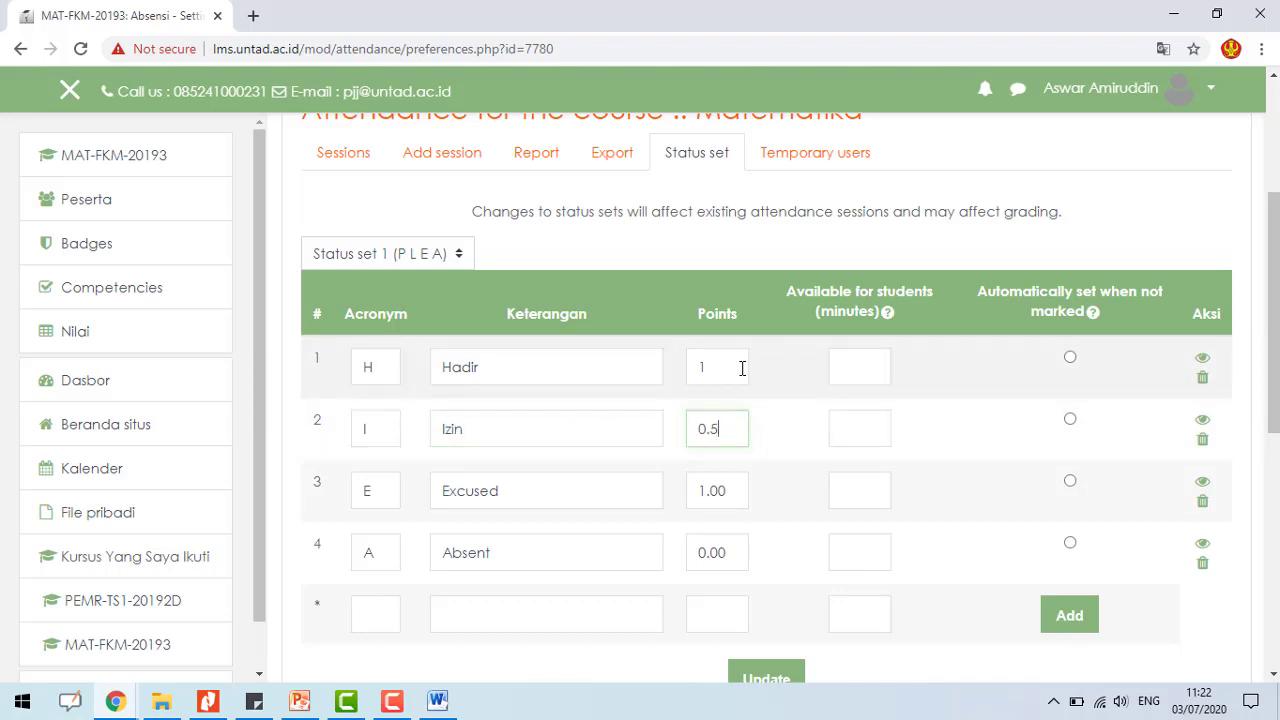
click(742, 368)
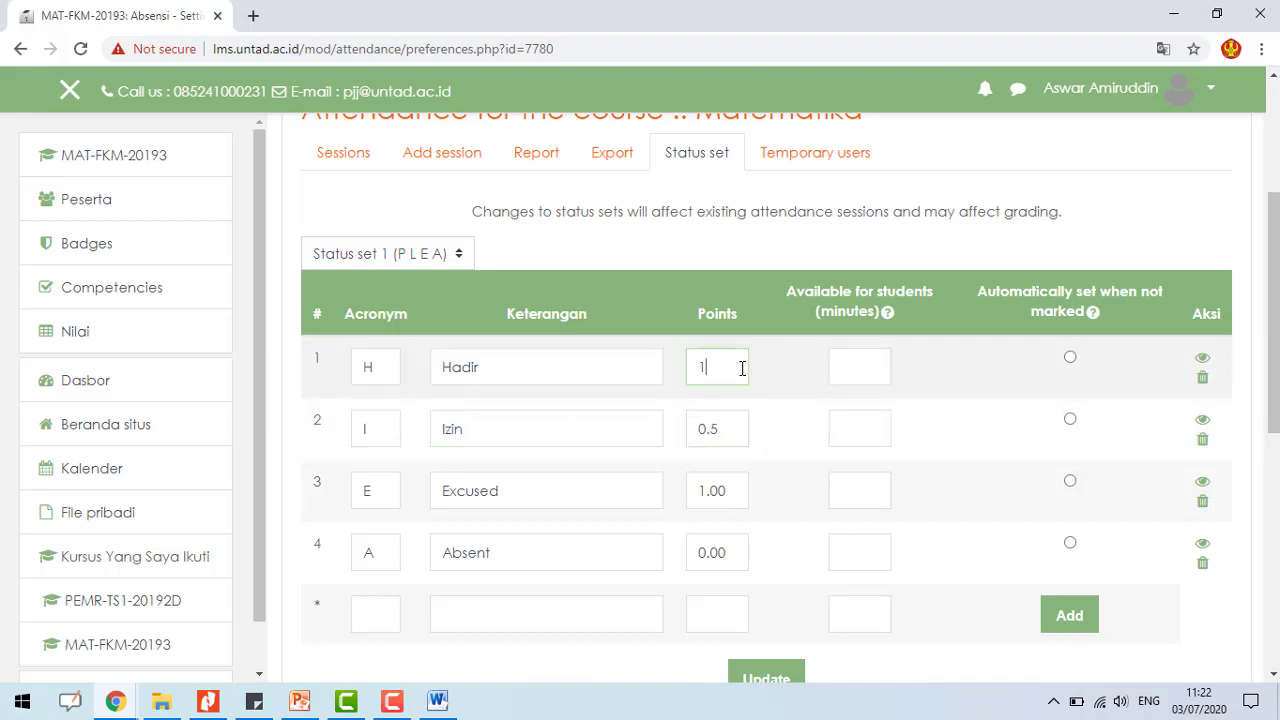
click(733, 427)
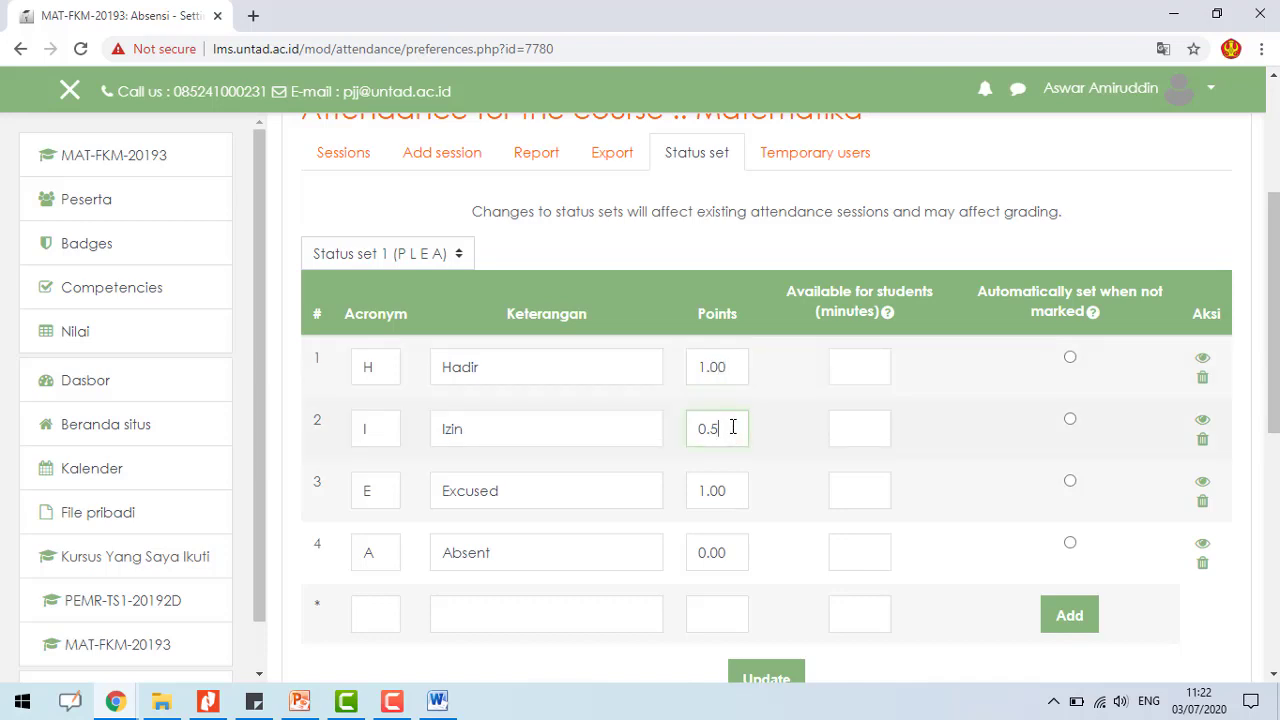
- Change the Excused status to acronym A, description Alpa and 0.00 points
double_click(386, 491)
text(A)
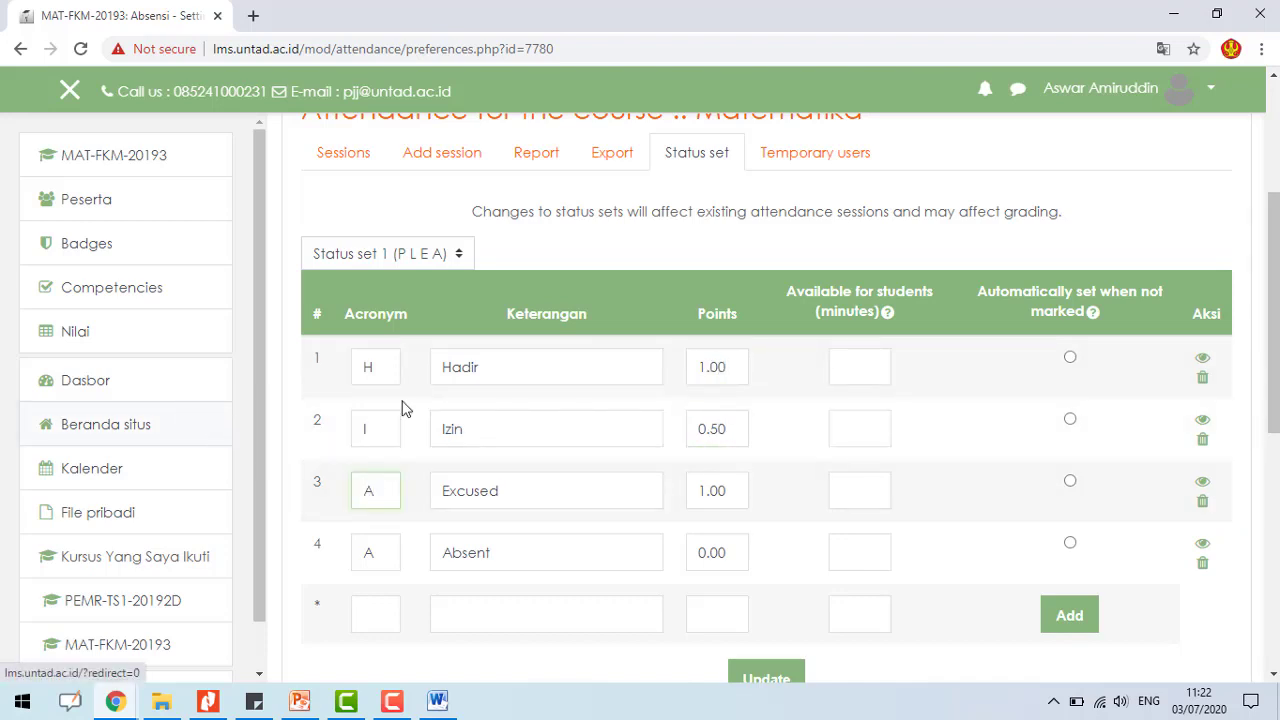
double_click(474, 491)
text(Alpa)
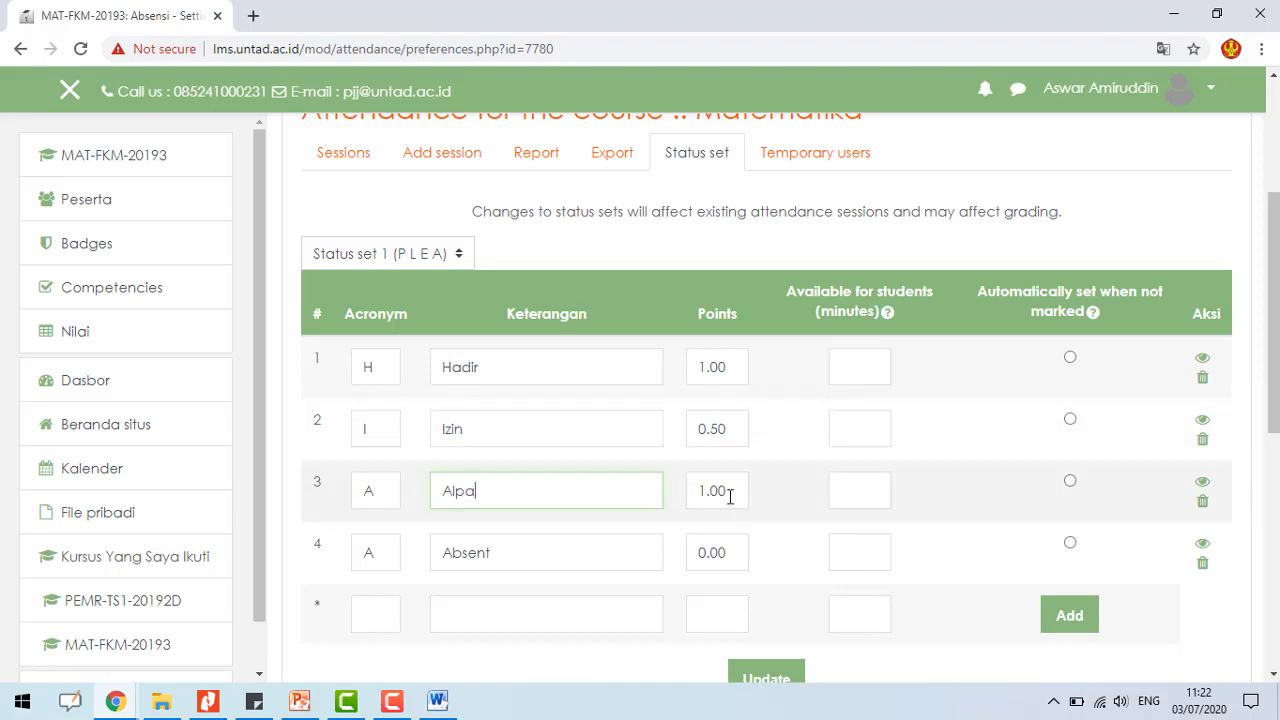
key(Tab)
text(0)
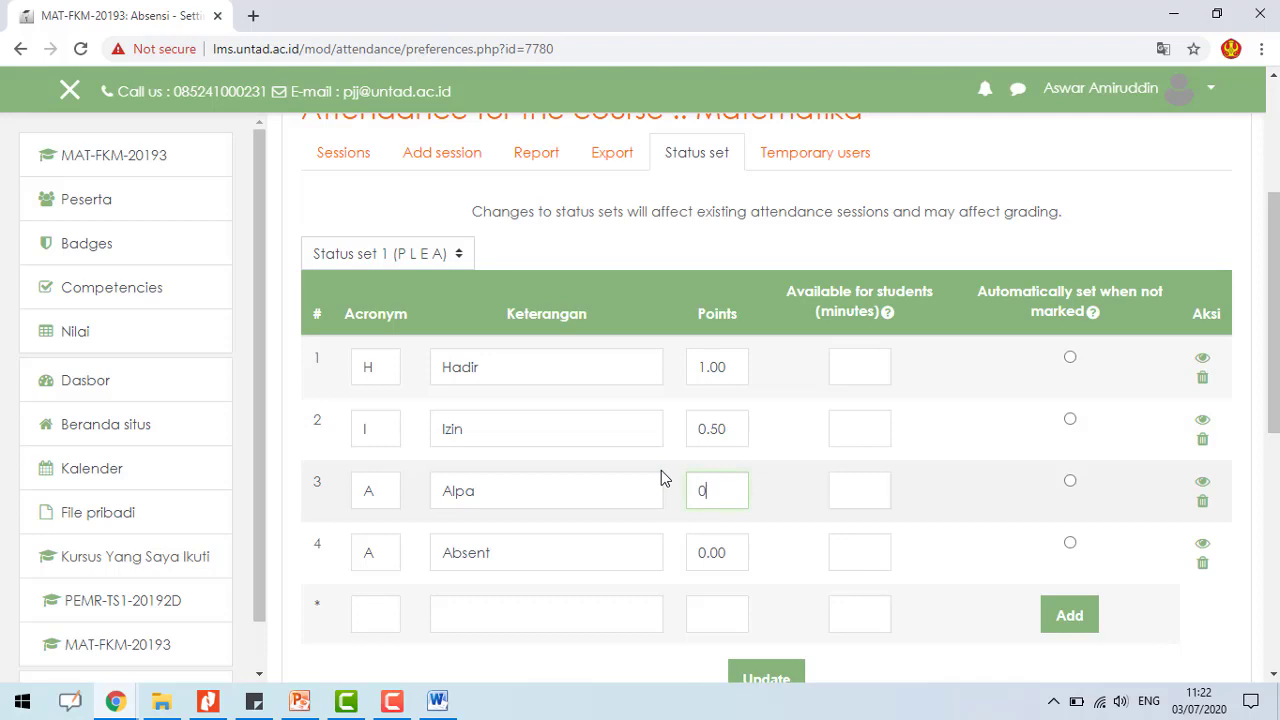
text(.00)
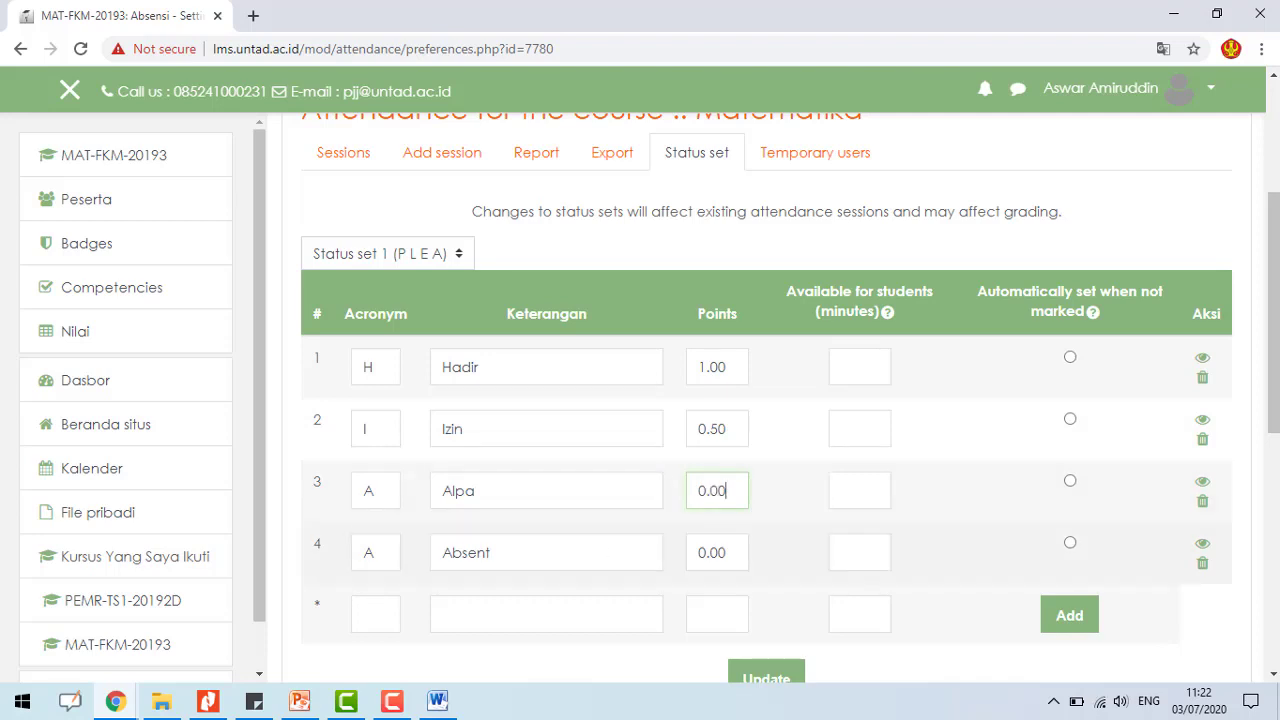
- Delete the Absent status from the status set and confirm its removal
click(1203, 564)
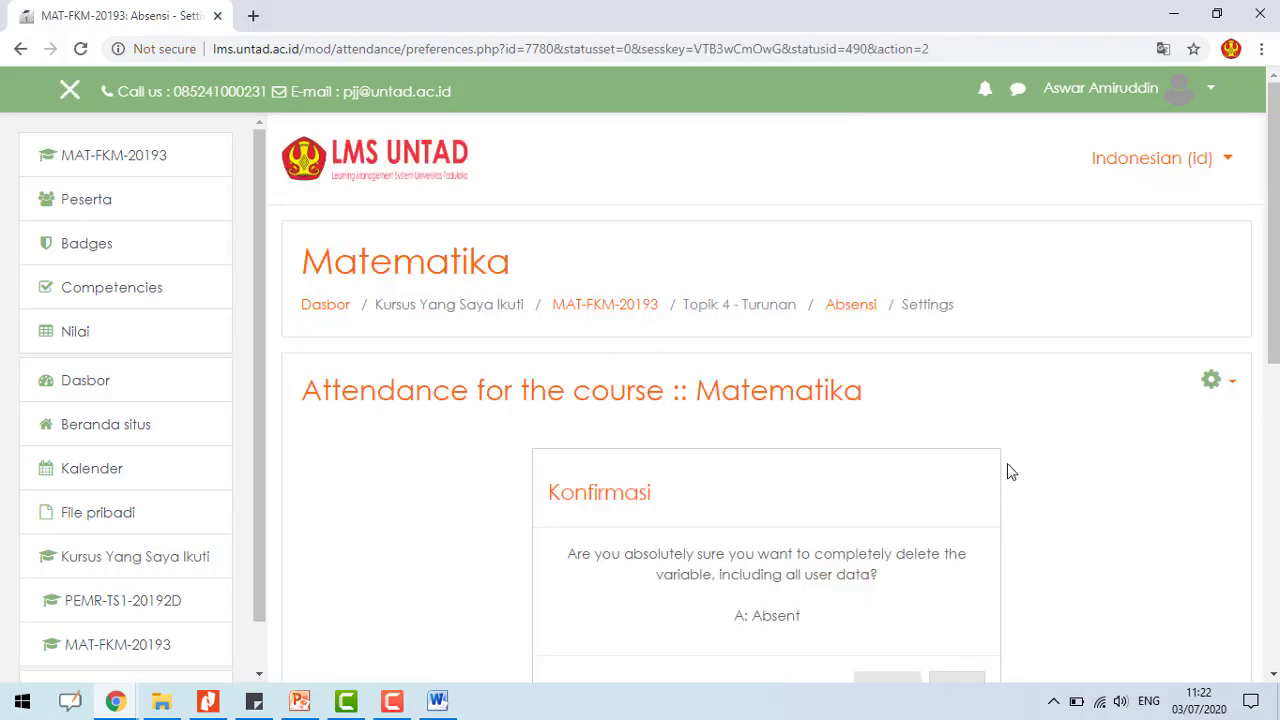
scroll(970, 408, up, 3)
scroll(960, 531, down, 4)
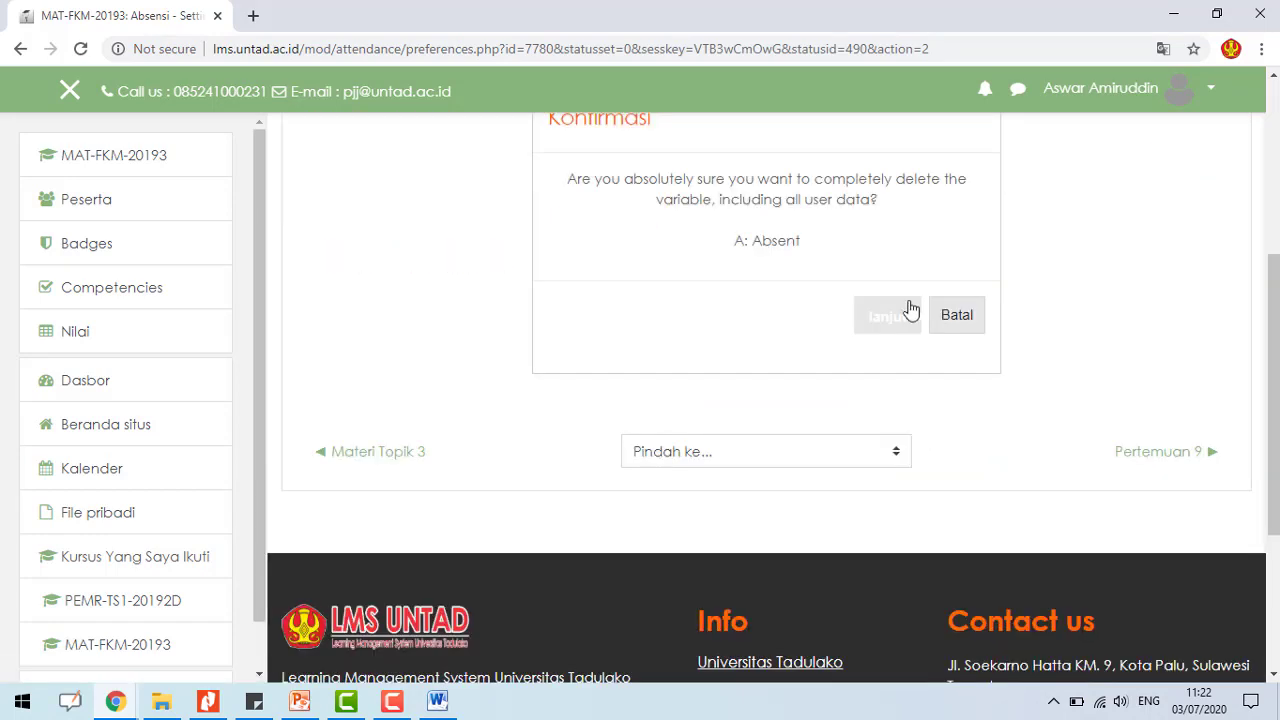
click(889, 322)
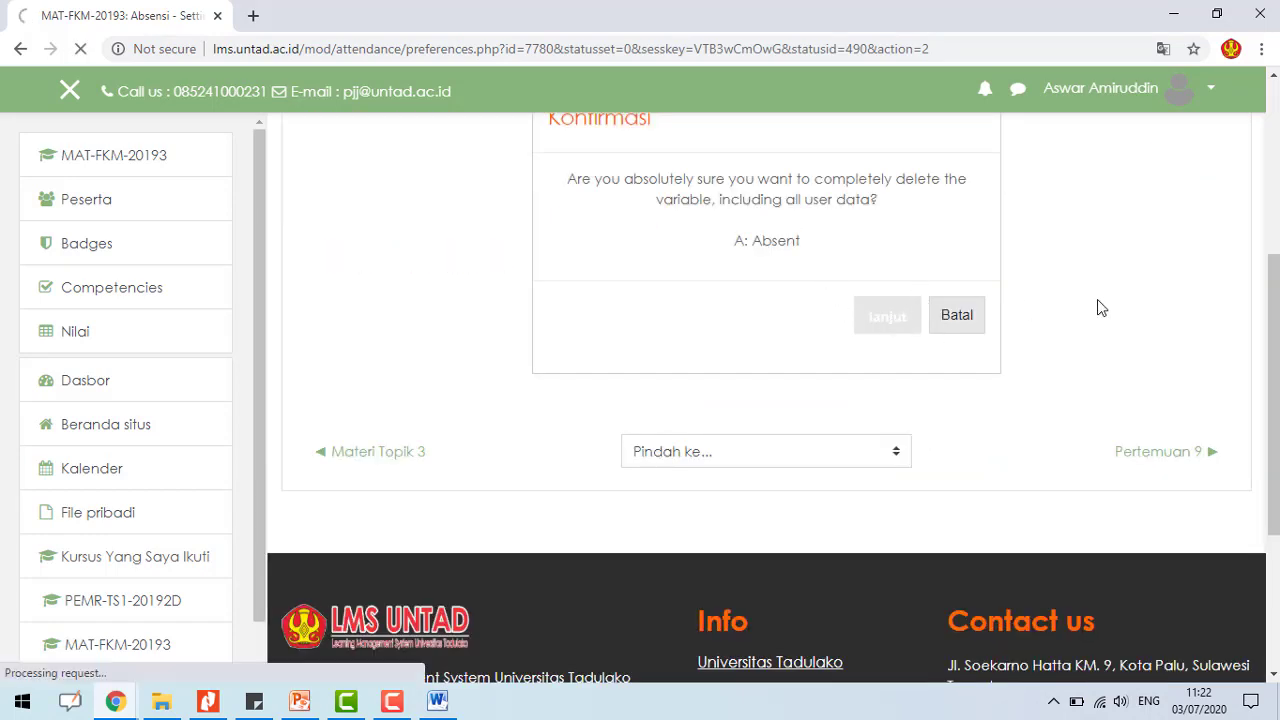
- Change the Present status in the attendance status set to acronym H, description Hadir and 1.00 points
scroll(1097, 309, down, 4)
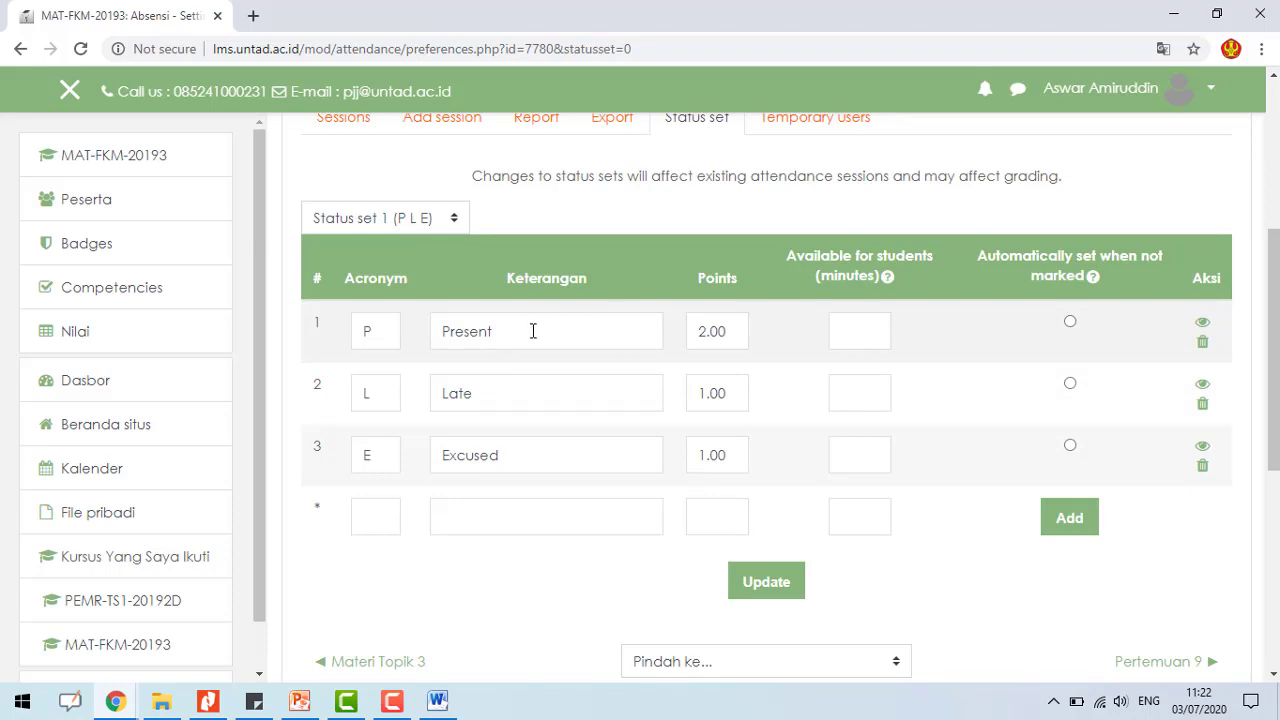
double_click(381, 329)
text(H)
double_click(523, 334)
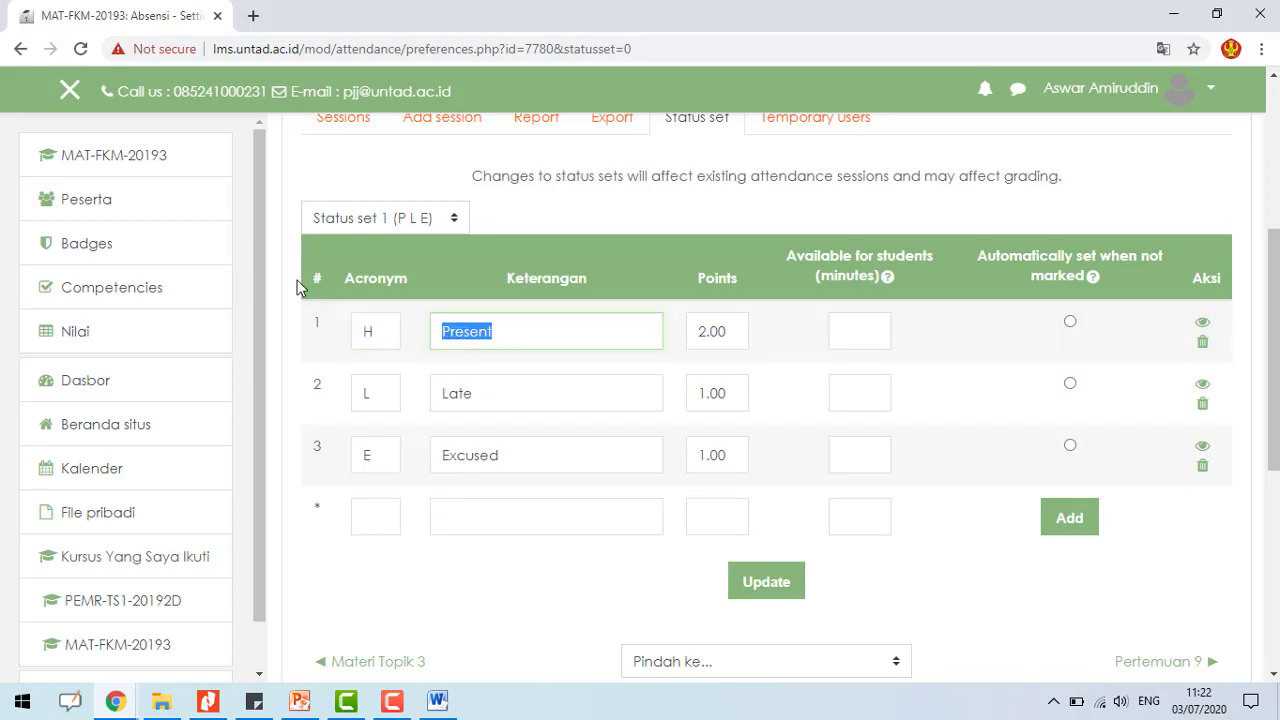
text(Hadir)
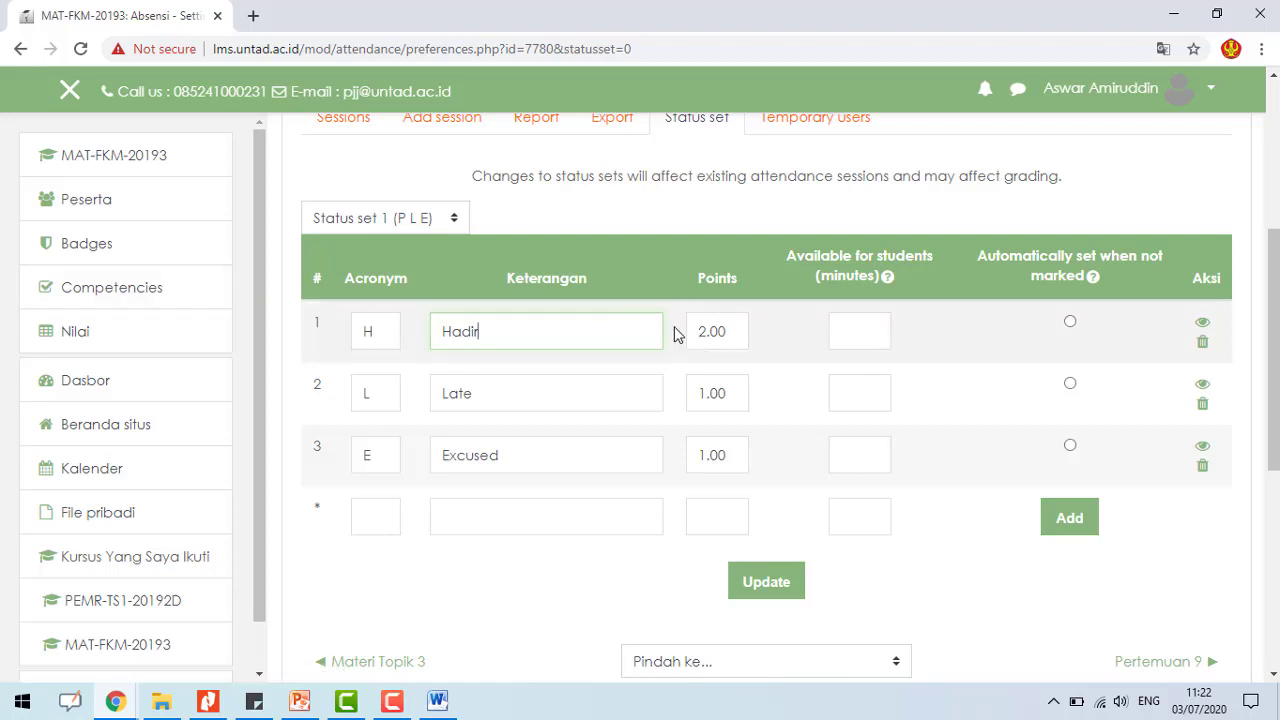
double_click(690, 332)
text(1.00)
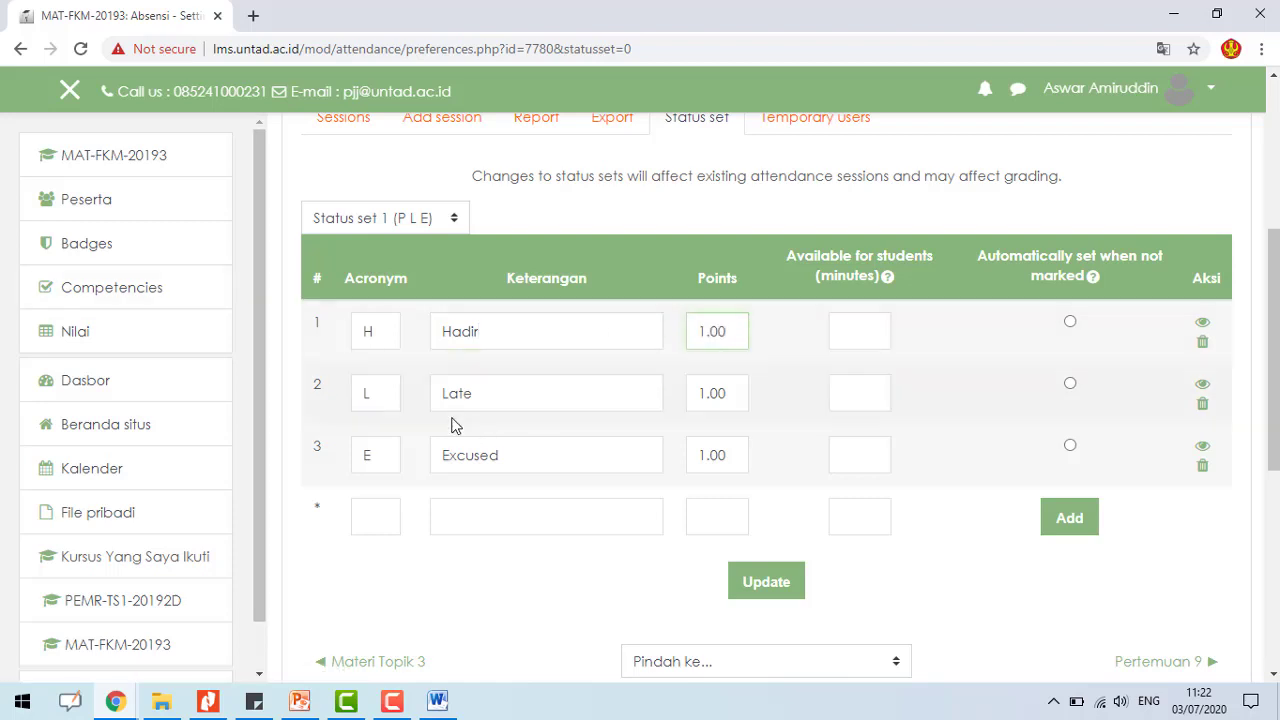
- Change the Late status to acronym I, description Izin and 0.50 points
key(Tab)
key(Tab)
key(Tab)
key(Tab)
key(Tab)
text(I)
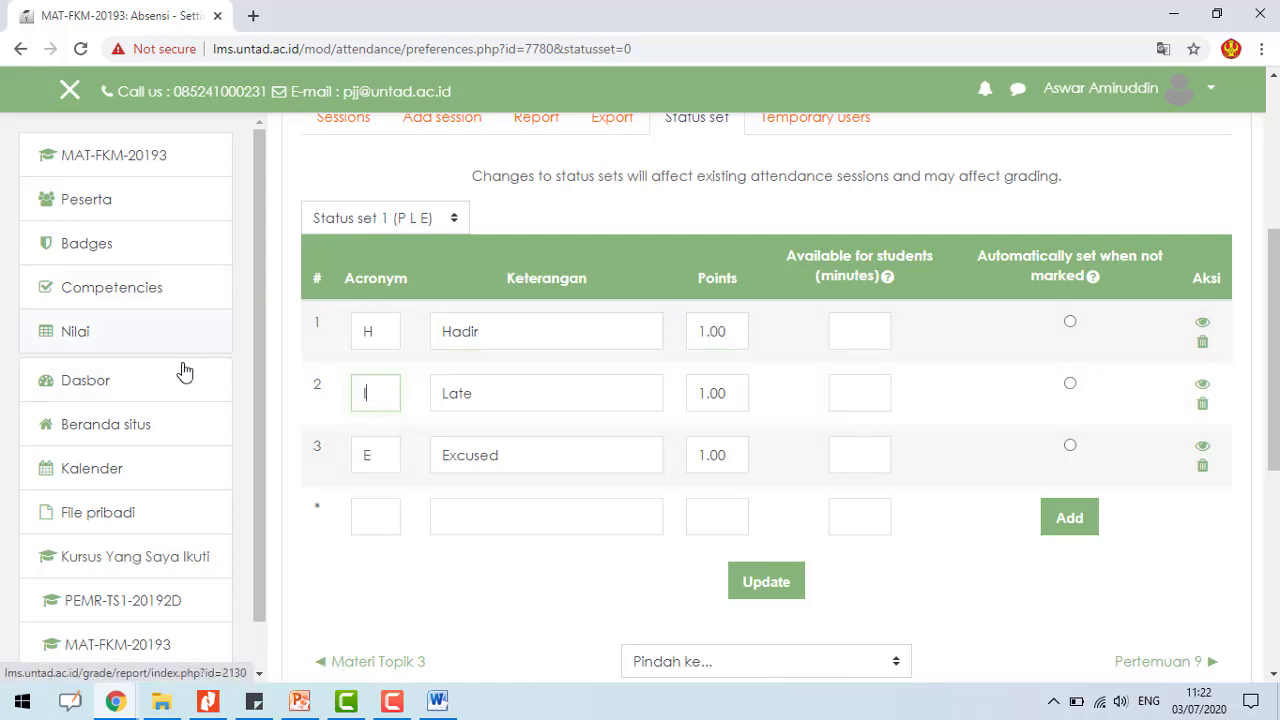
click(478, 405)
key(ctrl+a)
text(Iz)
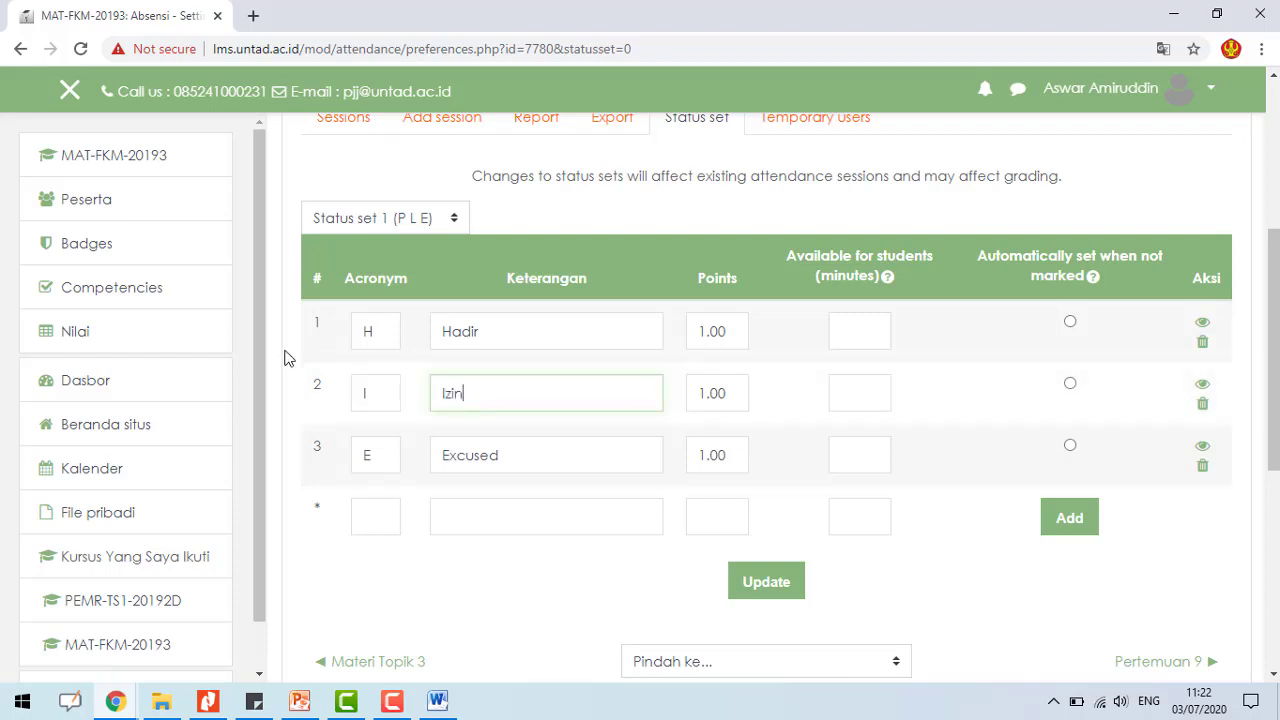
text(in)
drag(731, 391, 637, 368)
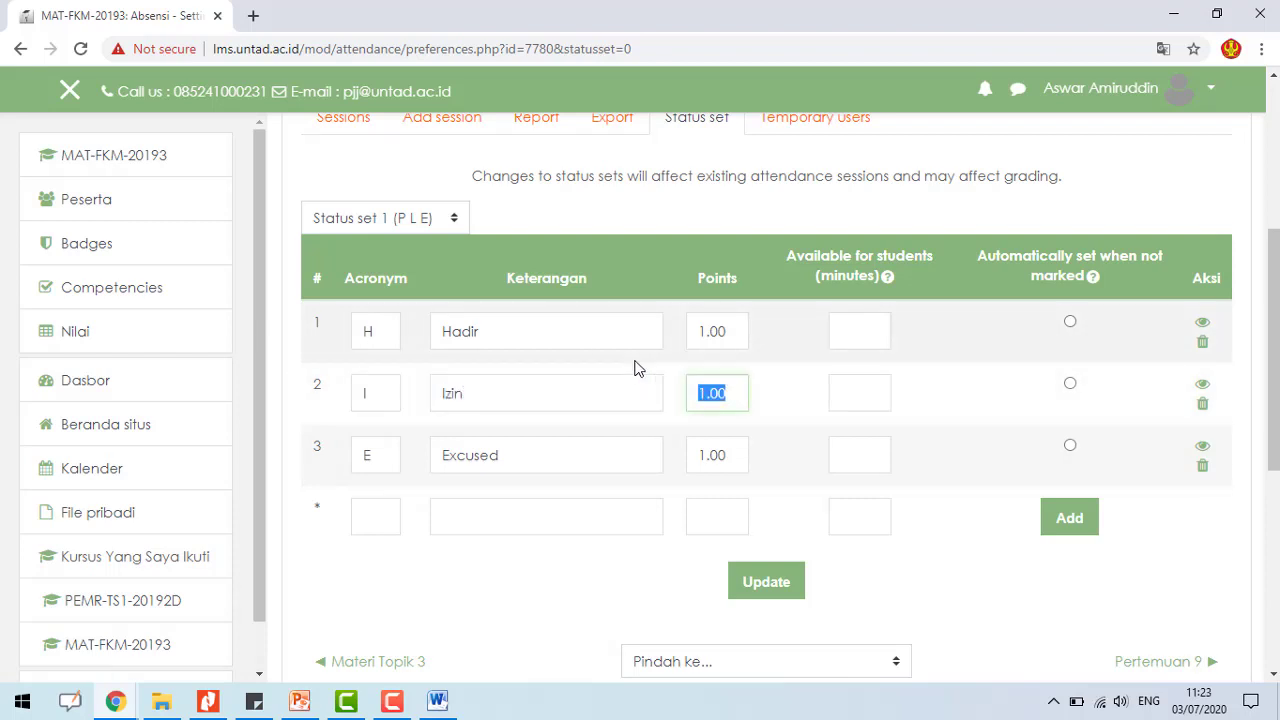
text(0.50)
- Change the Excused status to acronym A, description Alpa and 0 points, and update the status set
drag(402, 460, 278, 462)
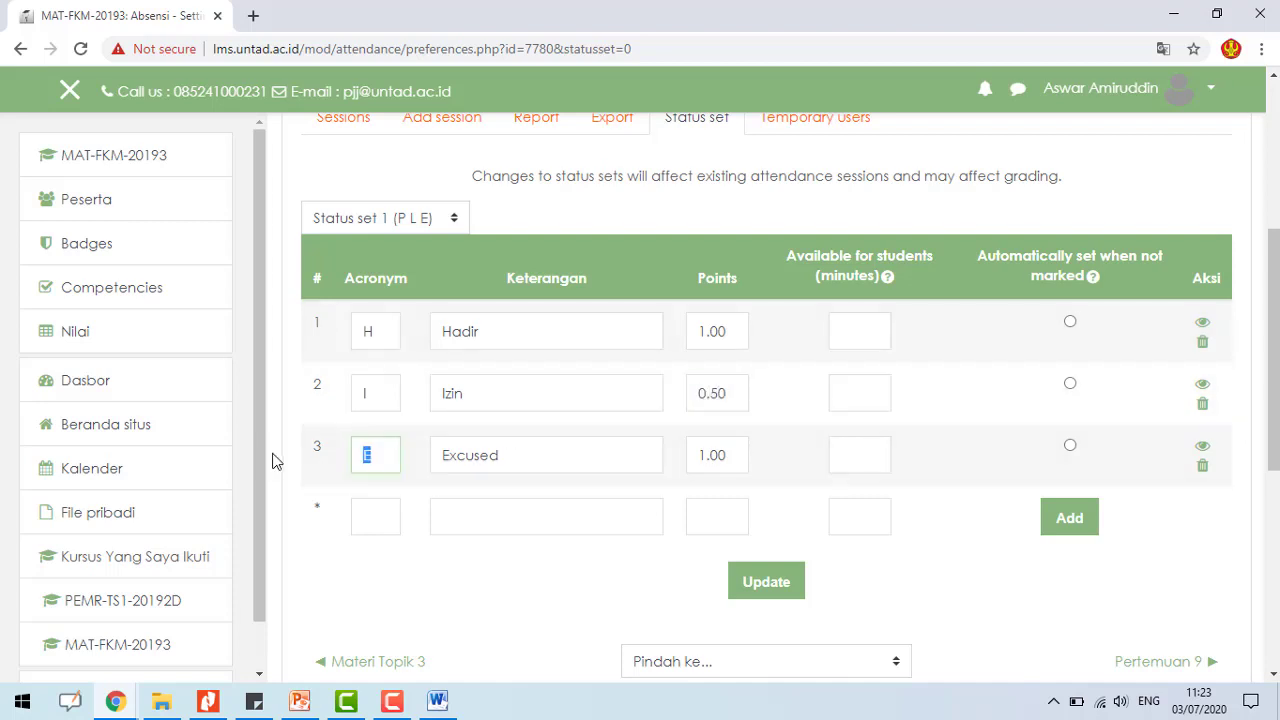
text(A)
drag(505, 458, 248, 436)
text(Alpa)
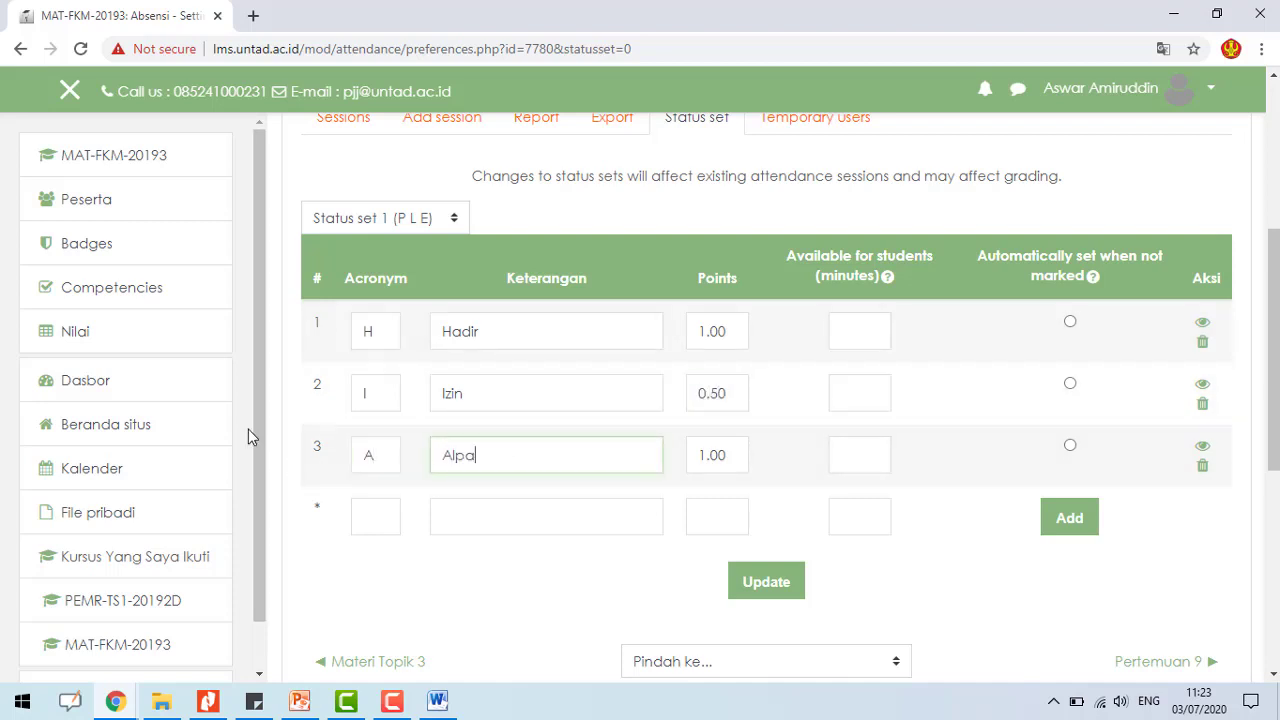
key(Tab)
text(-)
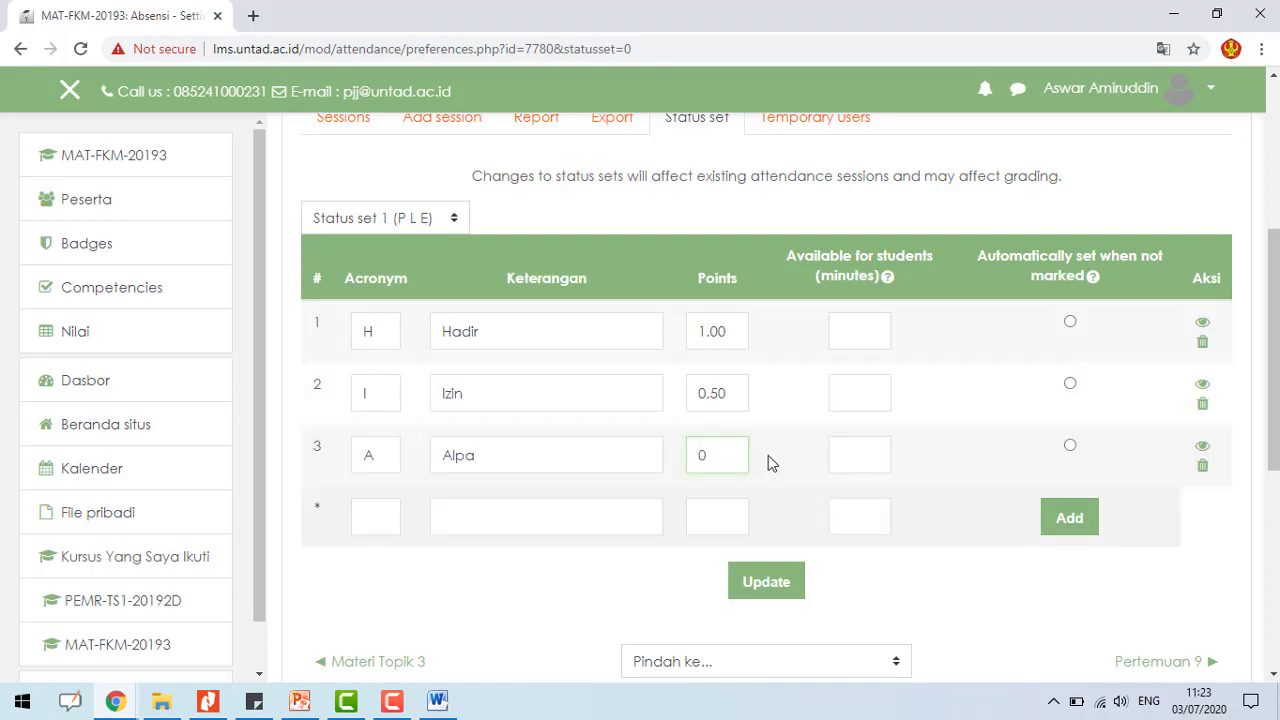
click(755, 588)
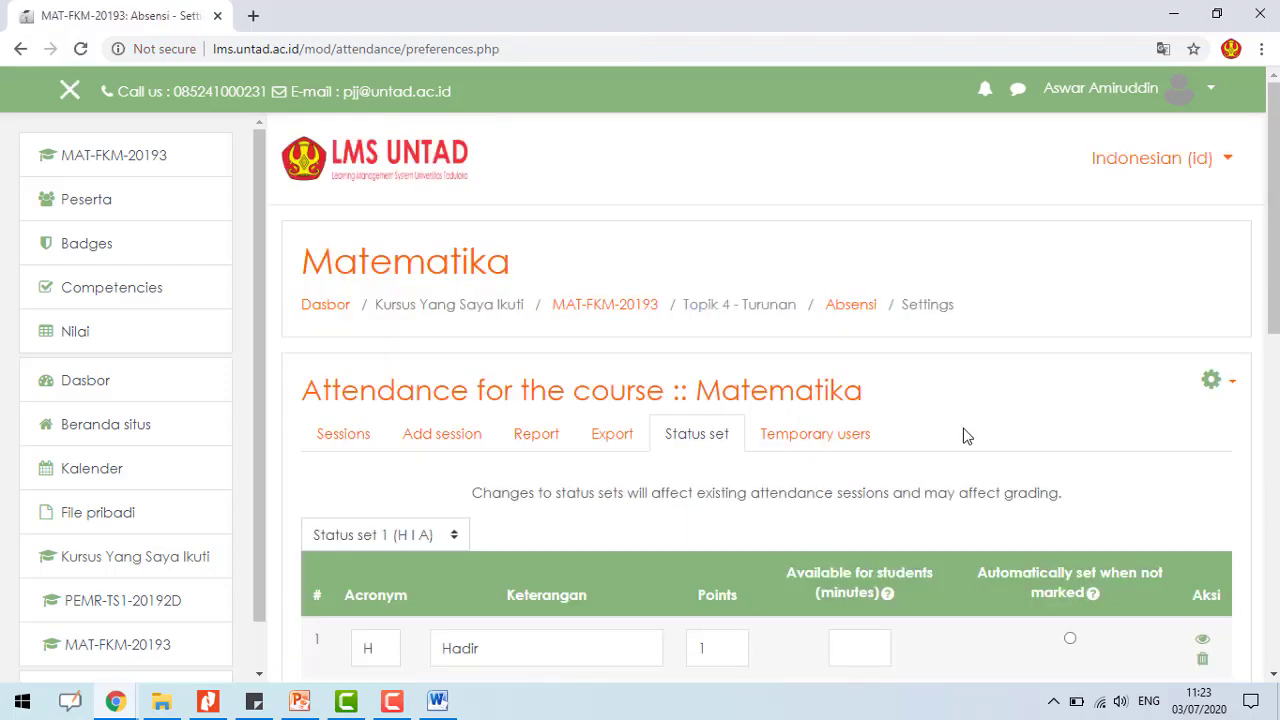
scroll(963, 434, down, 3)
click(792, 536)
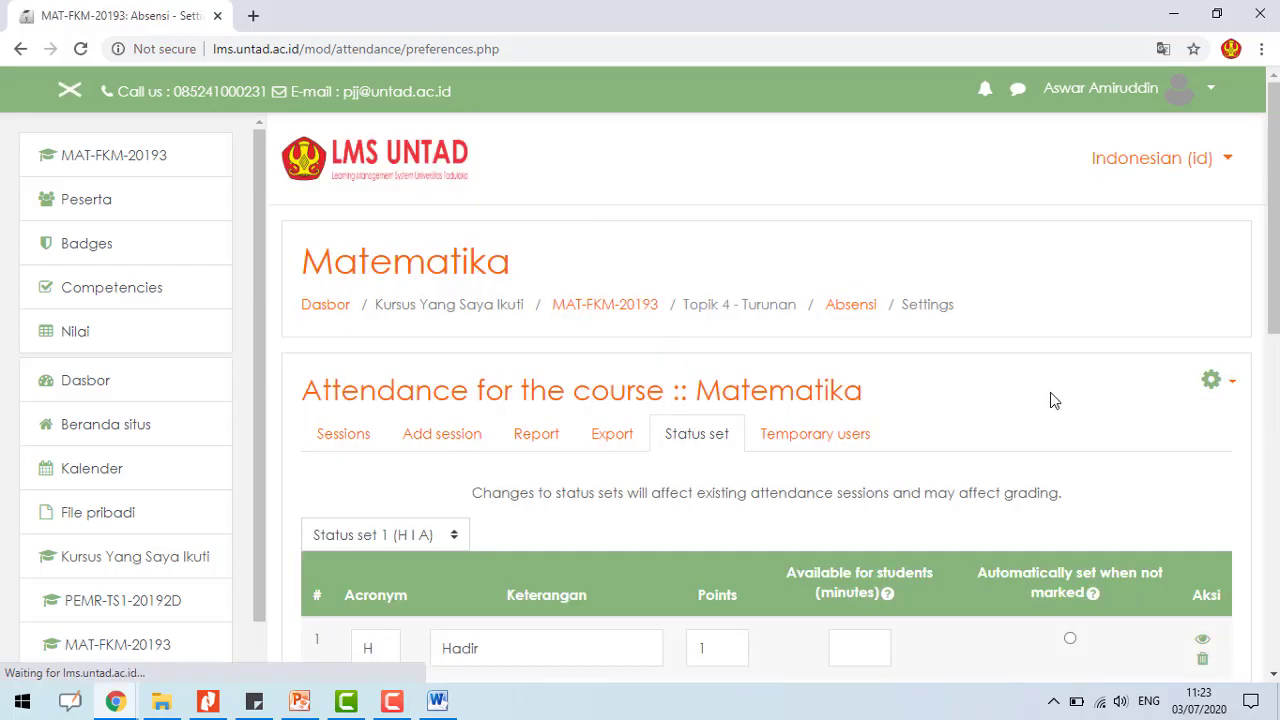
- Open the attendance-taking list of the 24 July 2020 session and look over its students and H, I, A status choices
scroll(1051, 397, down, 4)
scroll(894, 337, up, 2)
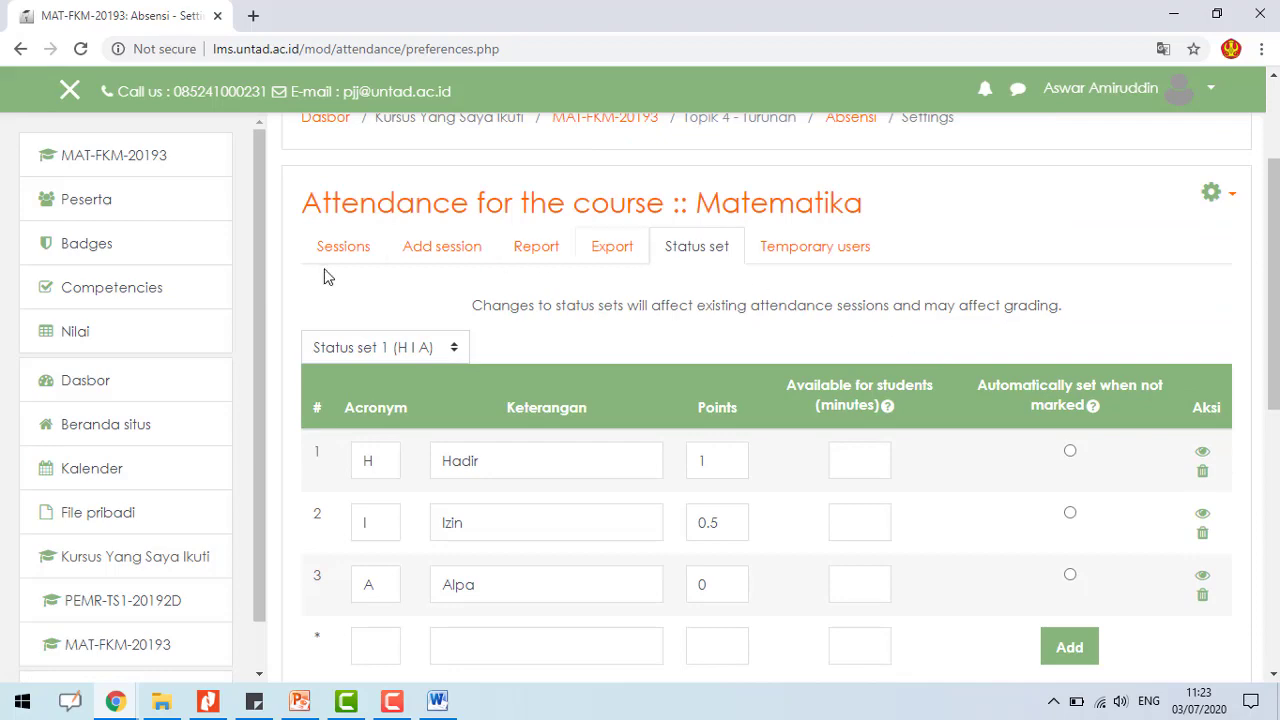
click(349, 250)
scroll(1051, 497, down, 1)
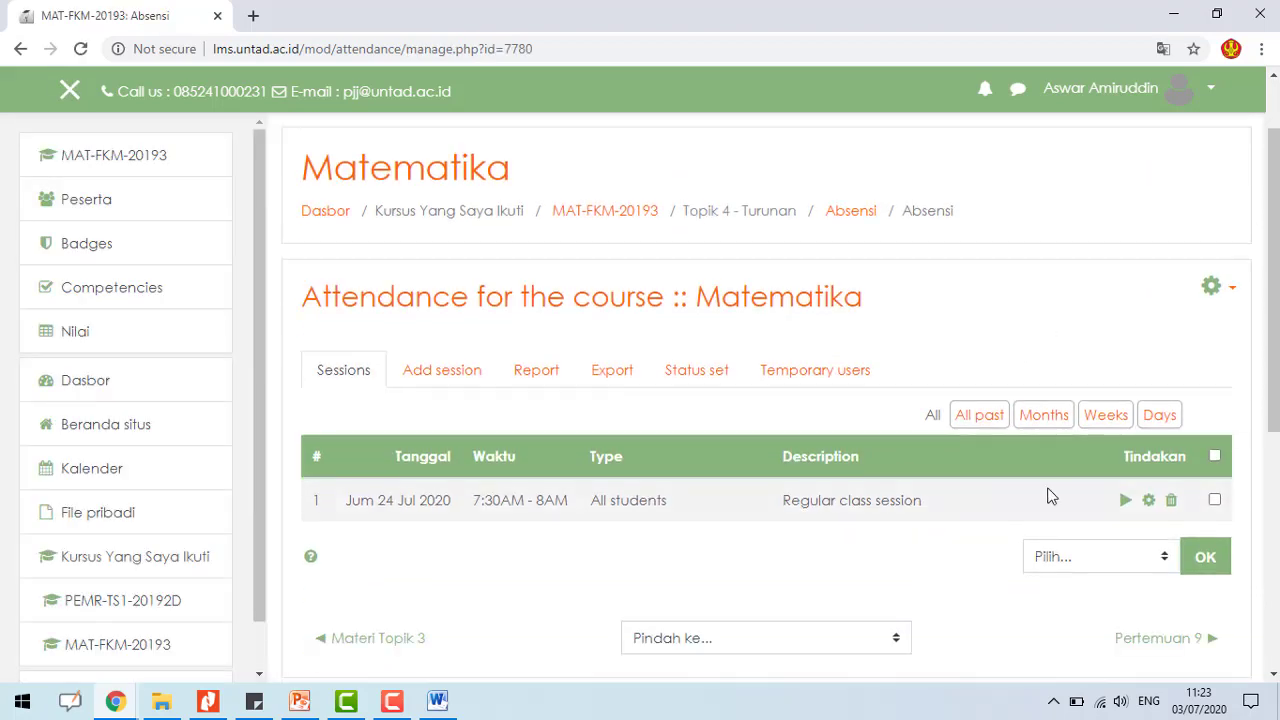
click(1127, 499)
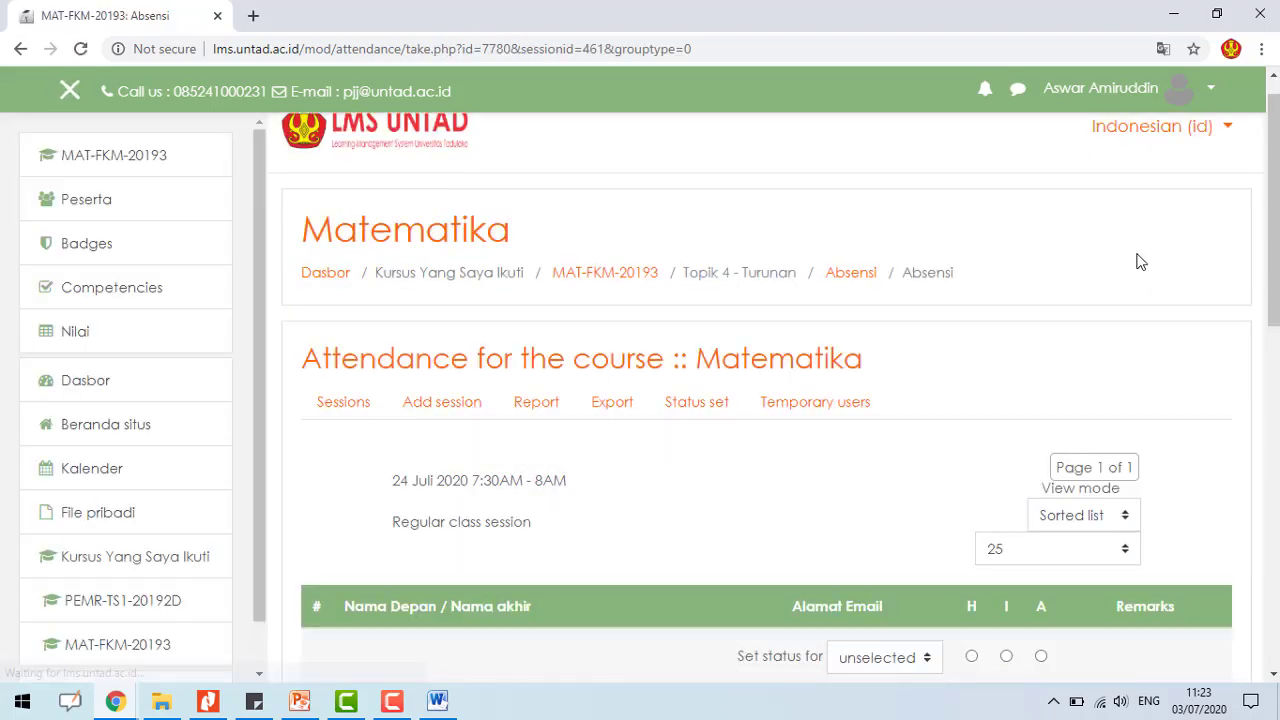
scroll(1141, 263, down, 3)
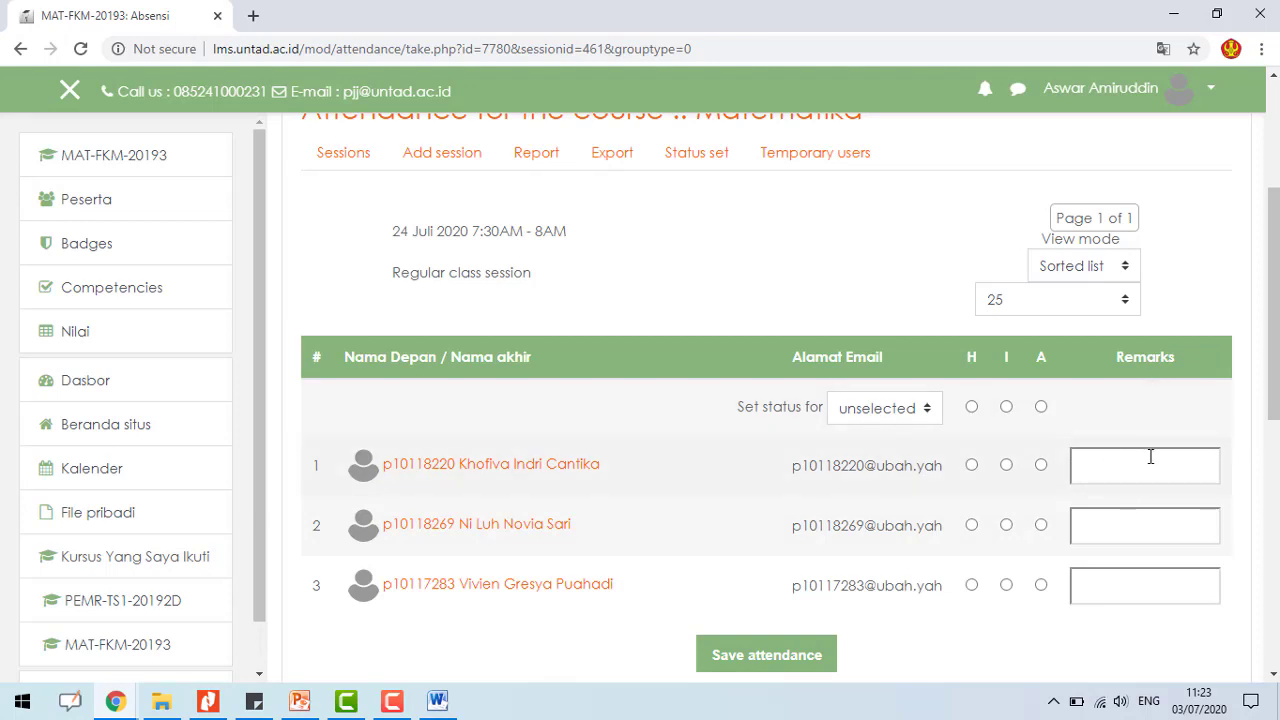
scroll(1014, 449, down, 2)
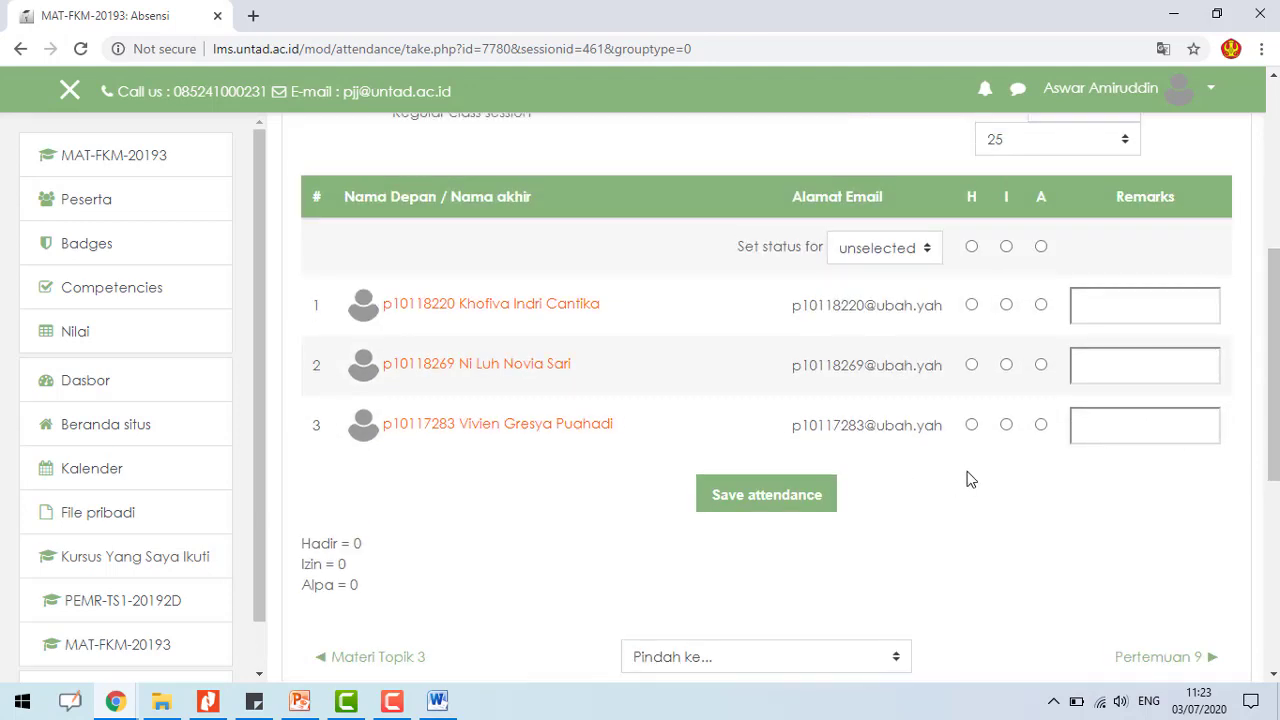
scroll(967, 479, up, 4)
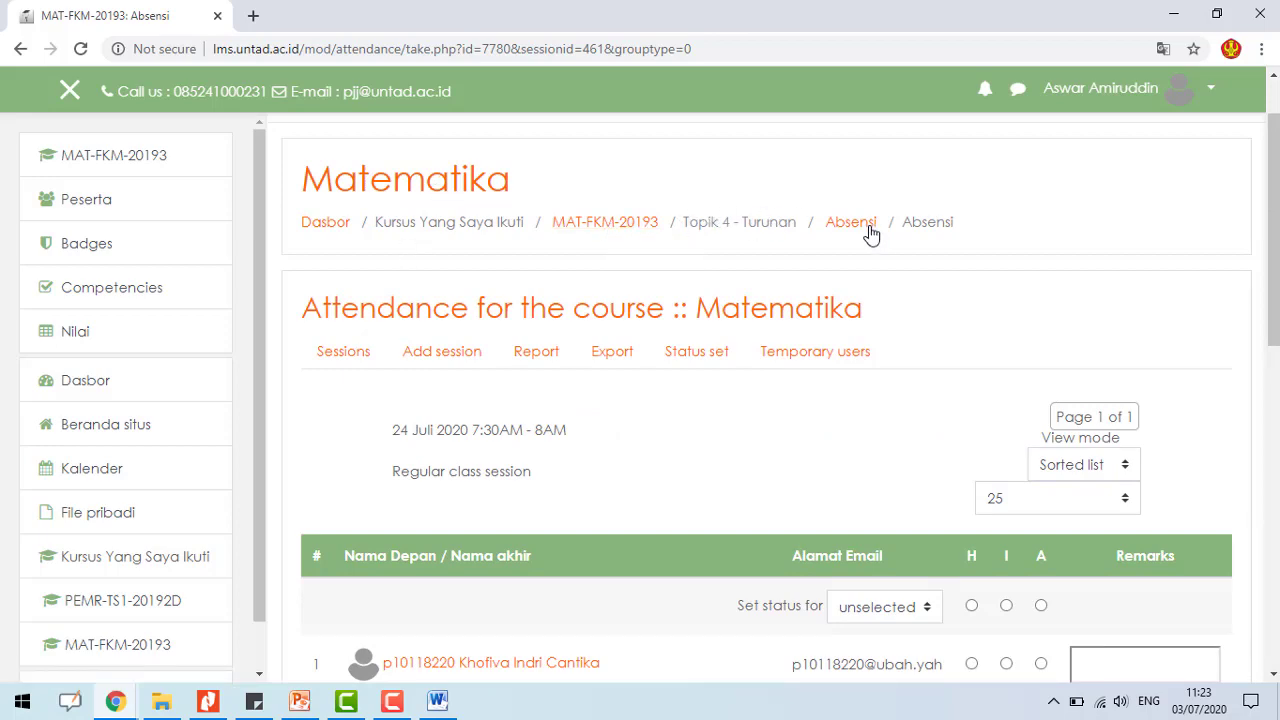
- Return to the MAT-FKM-20193 course page and open the form for a new Assignment in Topik 4 - Turunan
click(605, 222)
scroll(1023, 363, down, 5)
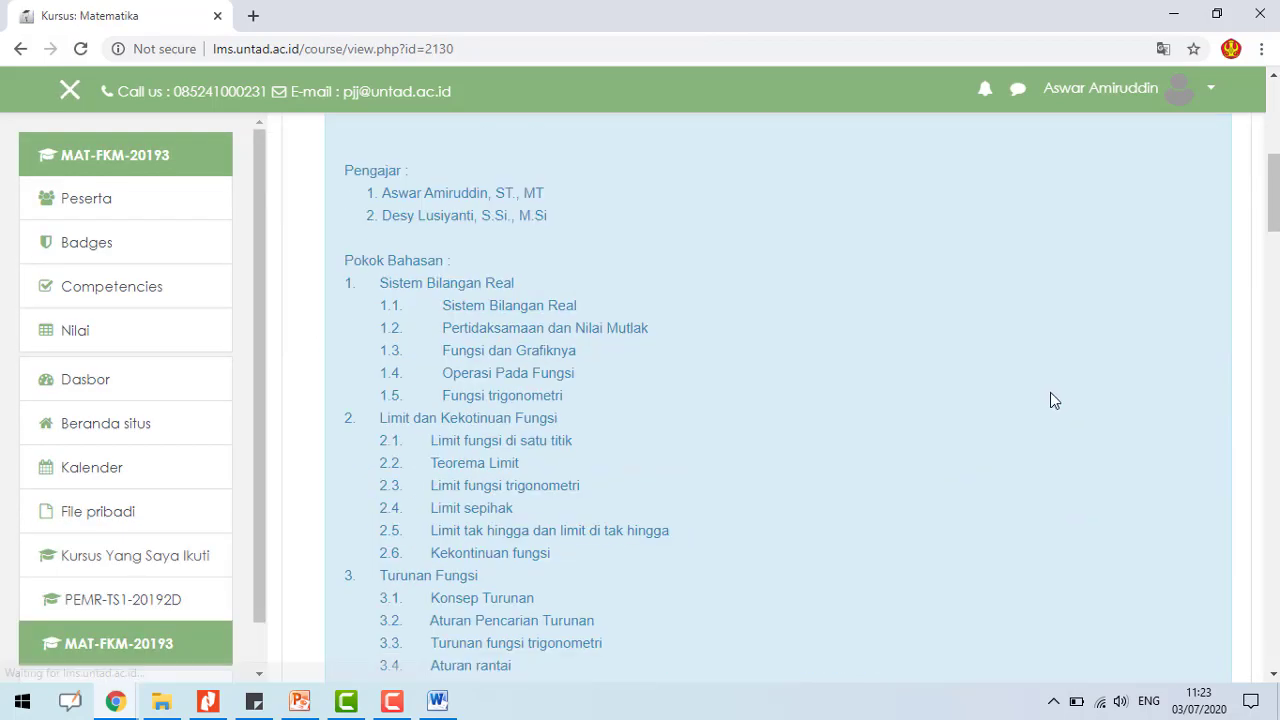
scroll(1053, 400, down, 20)
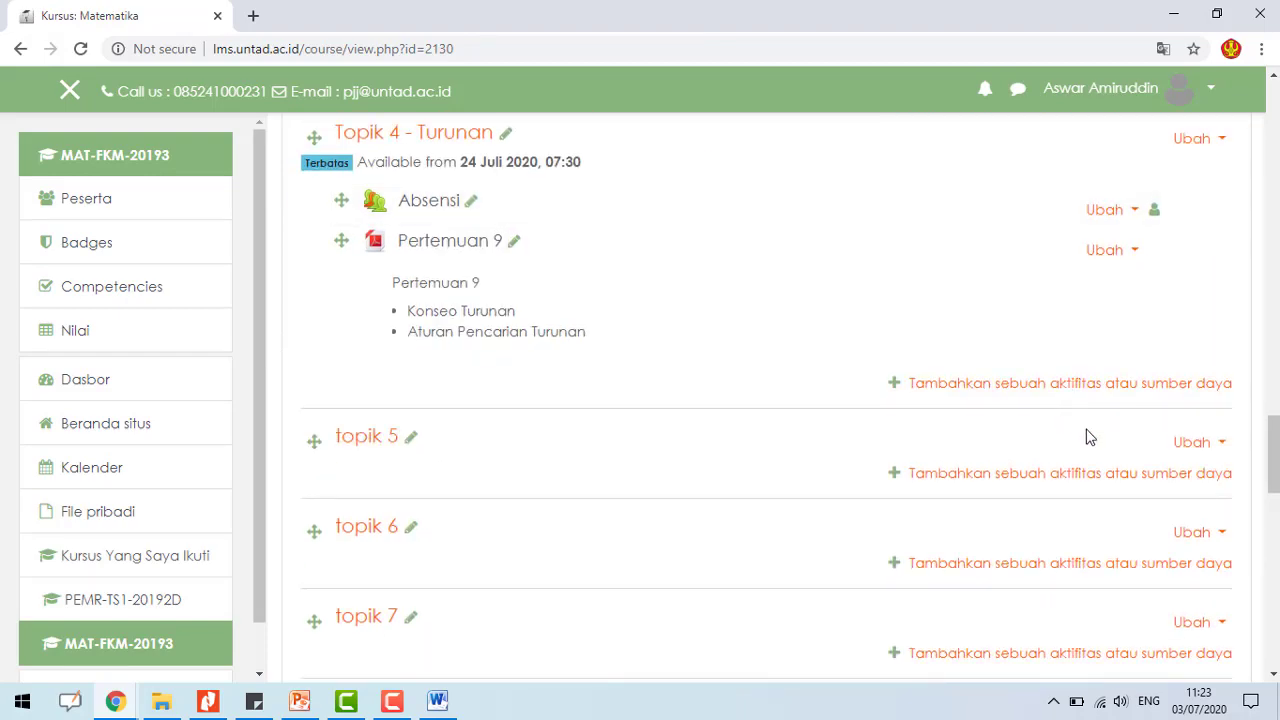
click(895, 393)
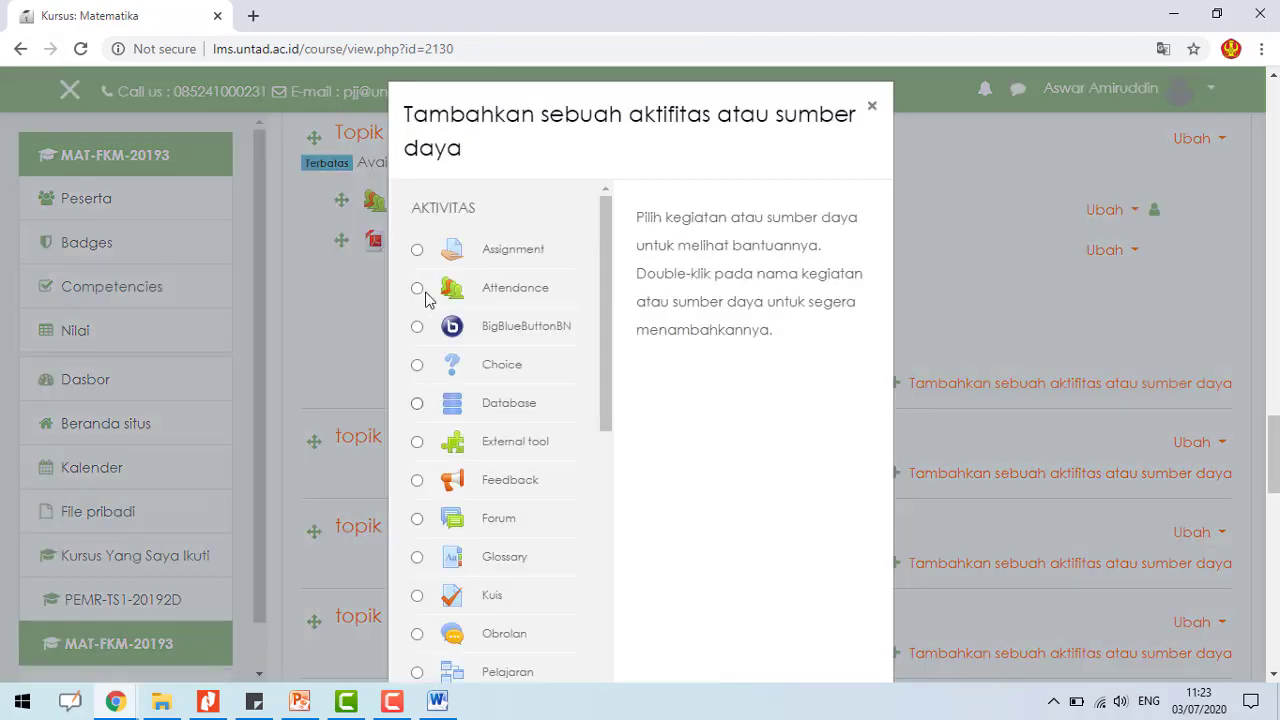
click(452, 262)
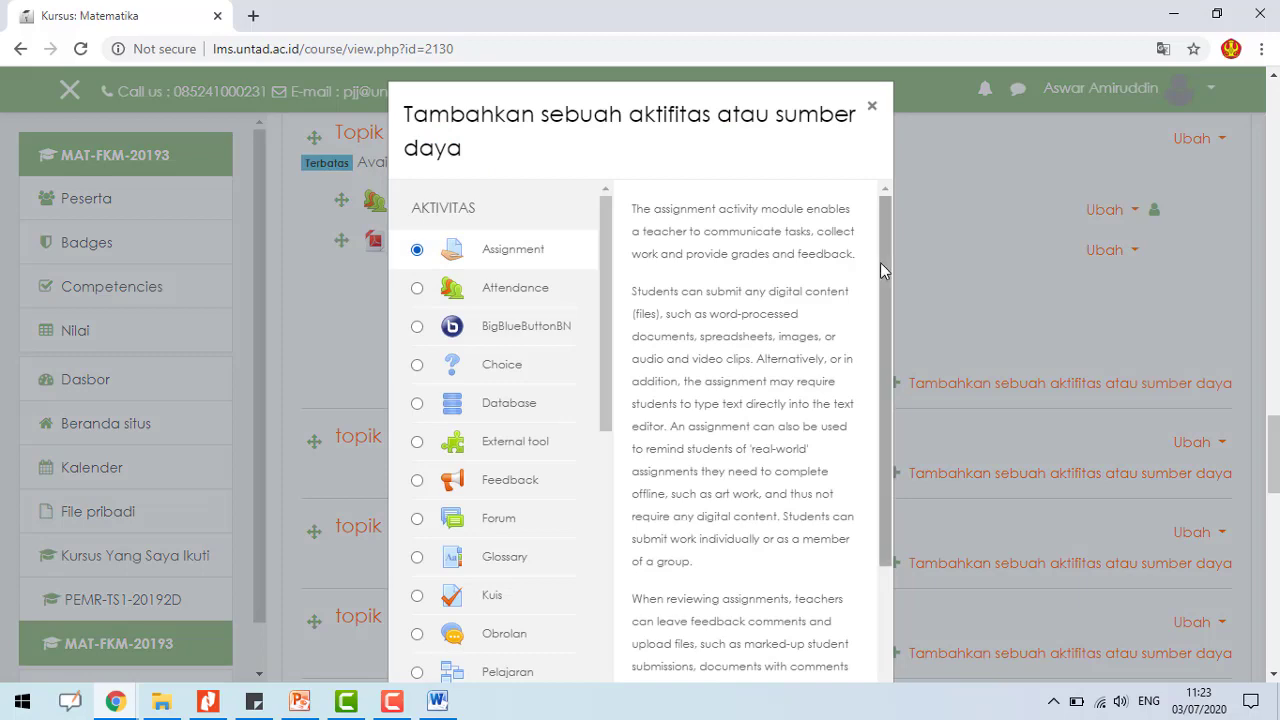
drag(880, 262, 878, 442)
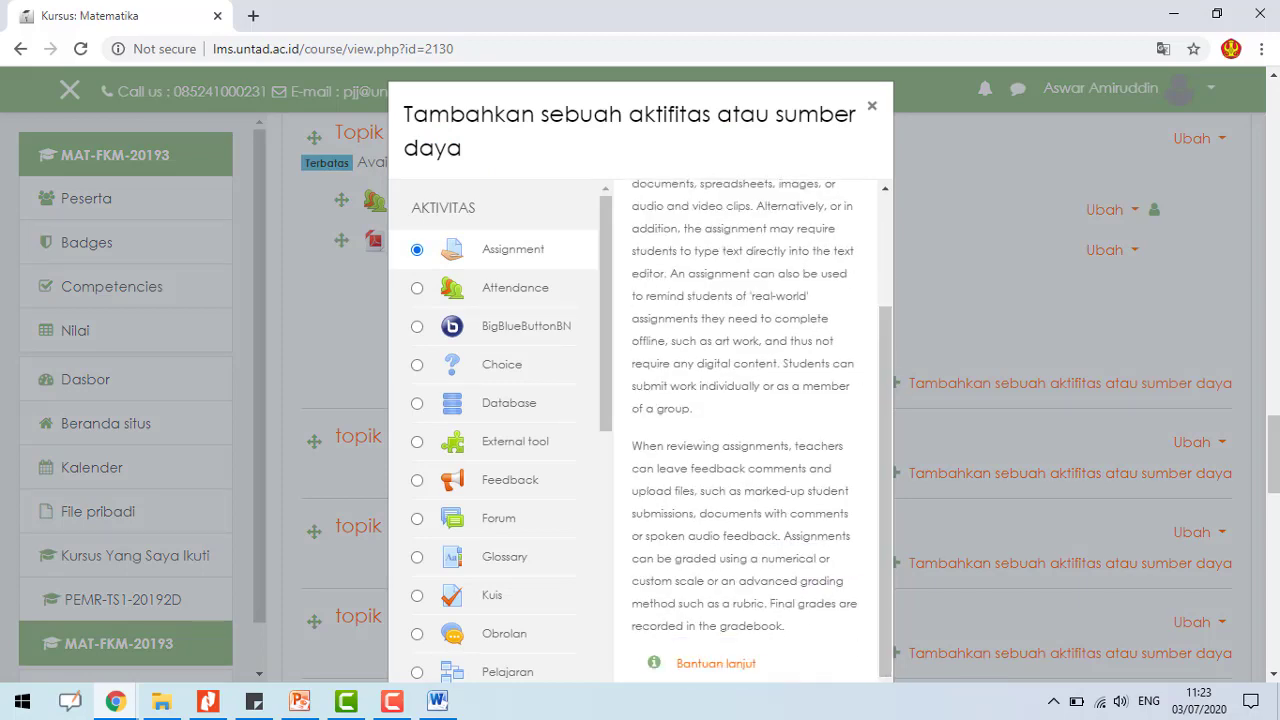
scroll(1010, 419, down, 3)
scroll(718, 540, up, 2)
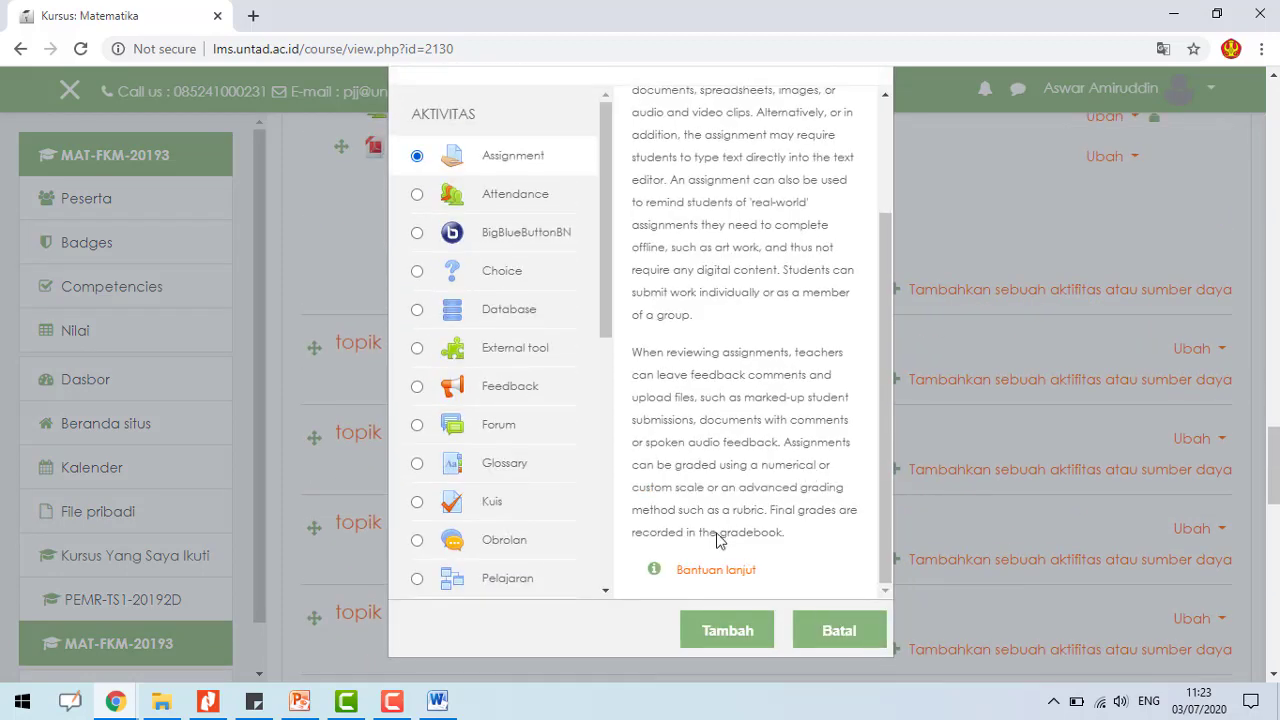
click(718, 645)
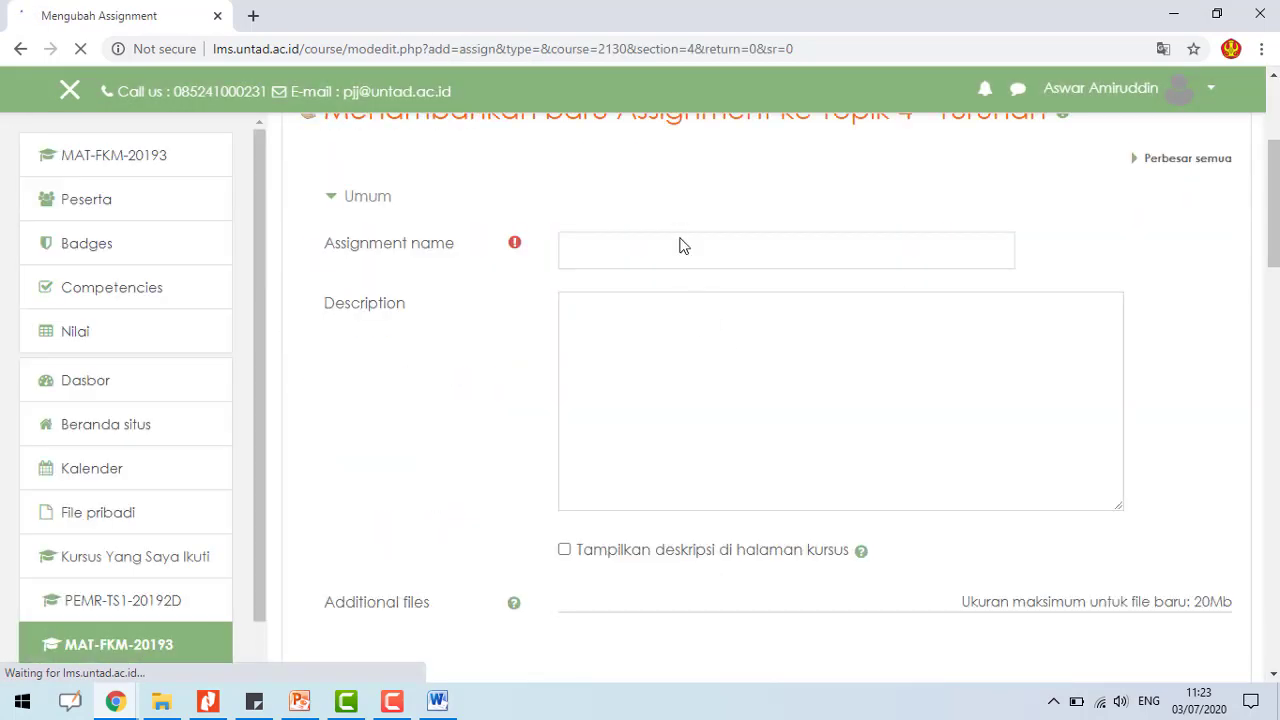
- Examine the assignment form's name, description, additional files, availability dates and submission type settings
click(674, 286)
scroll(940, 417, down, 2)
click(970, 332)
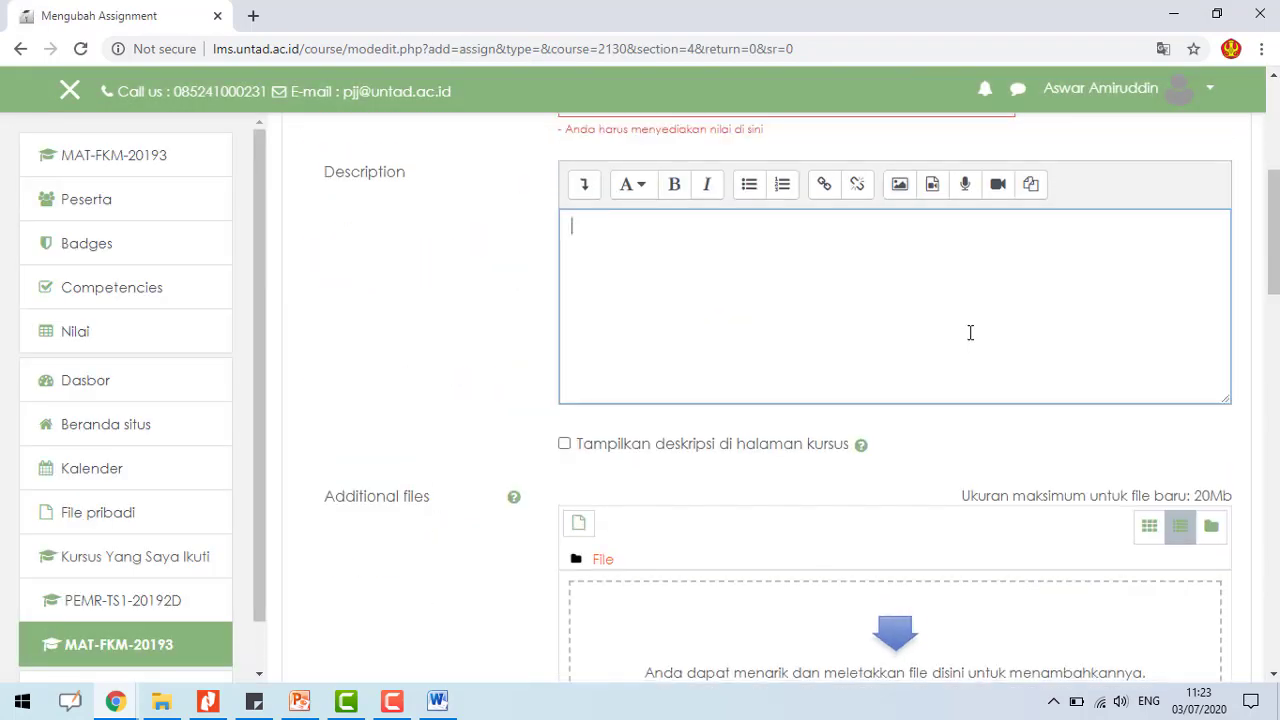
scroll(970, 340, down, 3)
scroll(969, 369, down, 2)
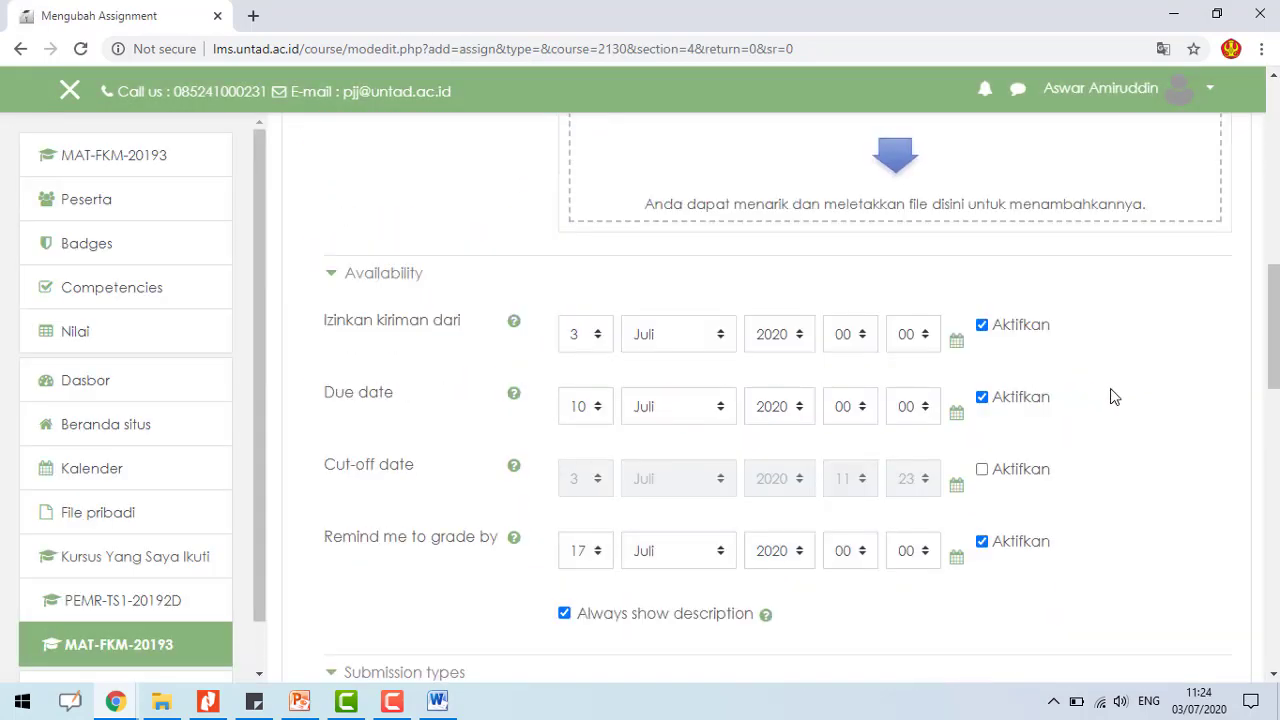
scroll(1111, 400, up, 4)
scroll(1137, 377, down, 3)
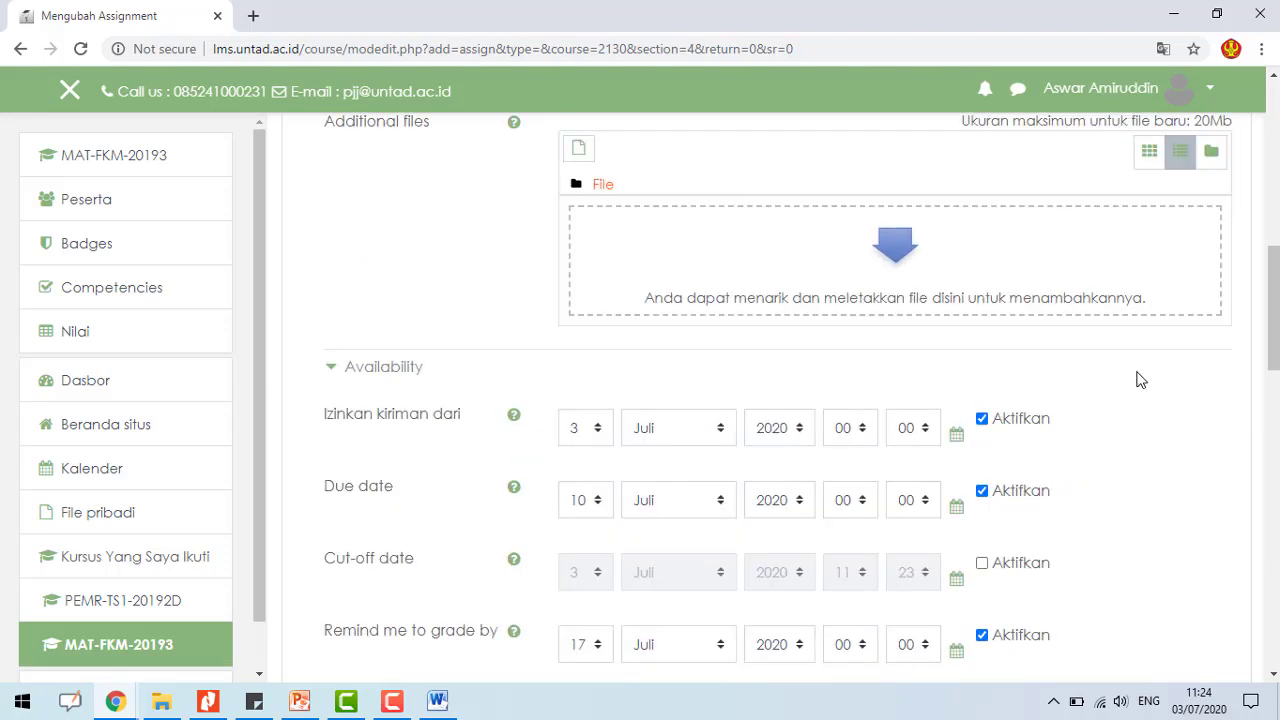
scroll(1141, 378, down, 5)
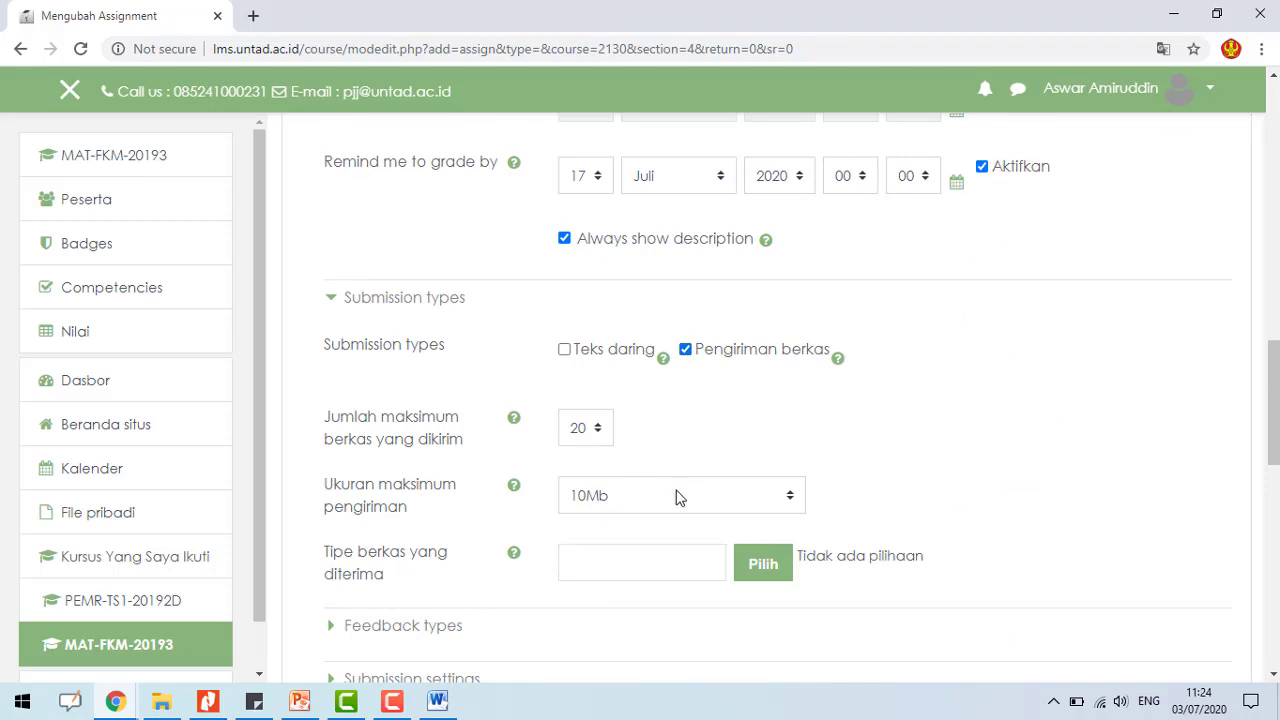
scroll(650, 393, down, 2)
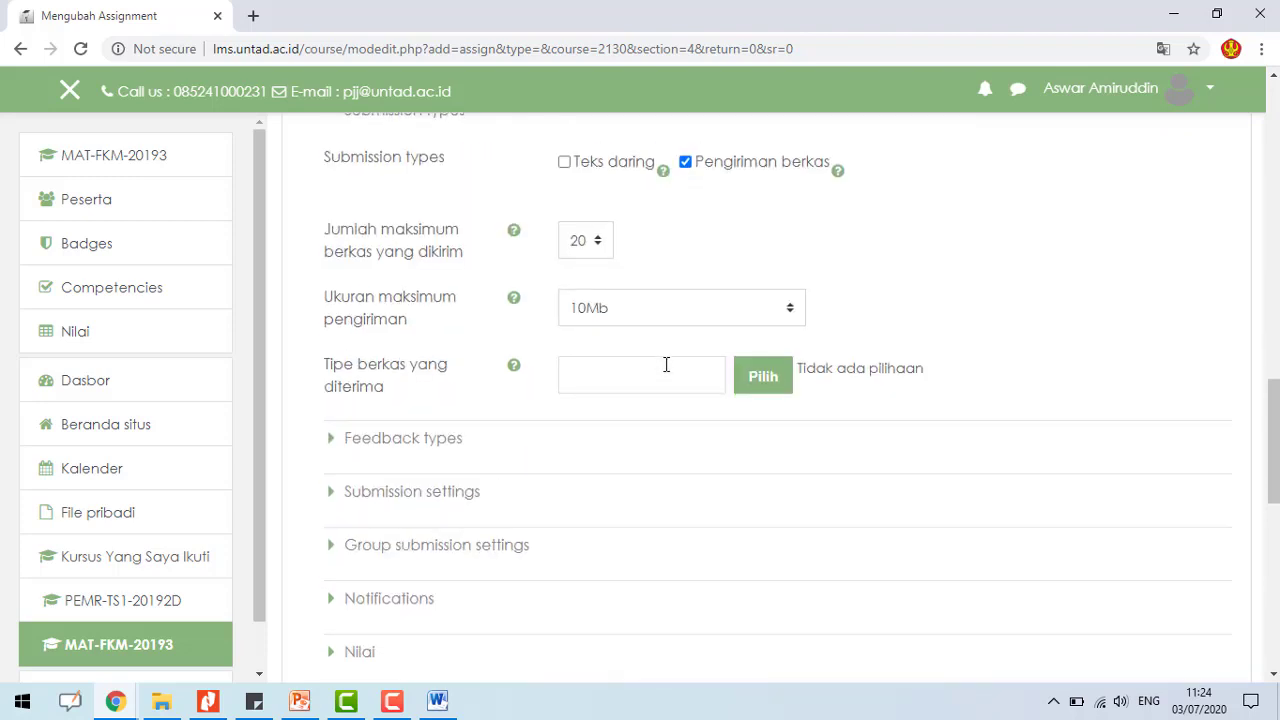
scroll(425, 476, down, 2)
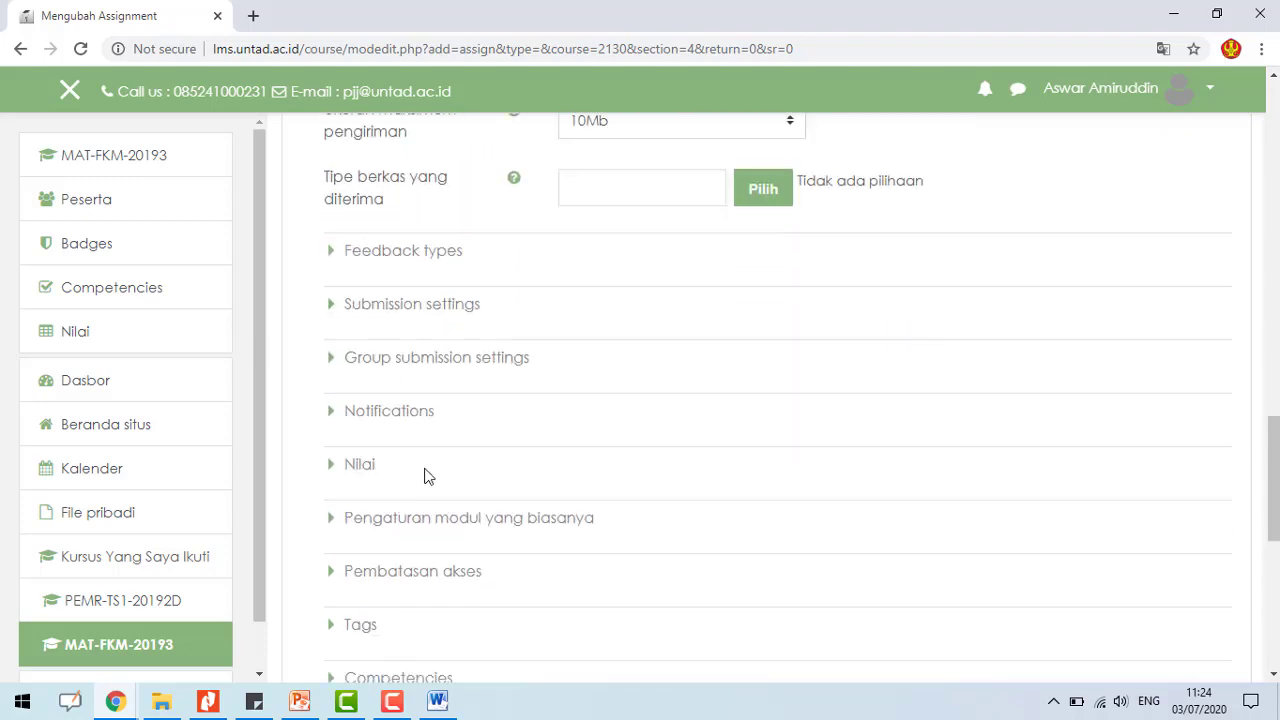
- Expand the assignment's Nilai settings and view the available grading methods under Metode penilaian
click(786, 457)
scroll(754, 371, down, 2)
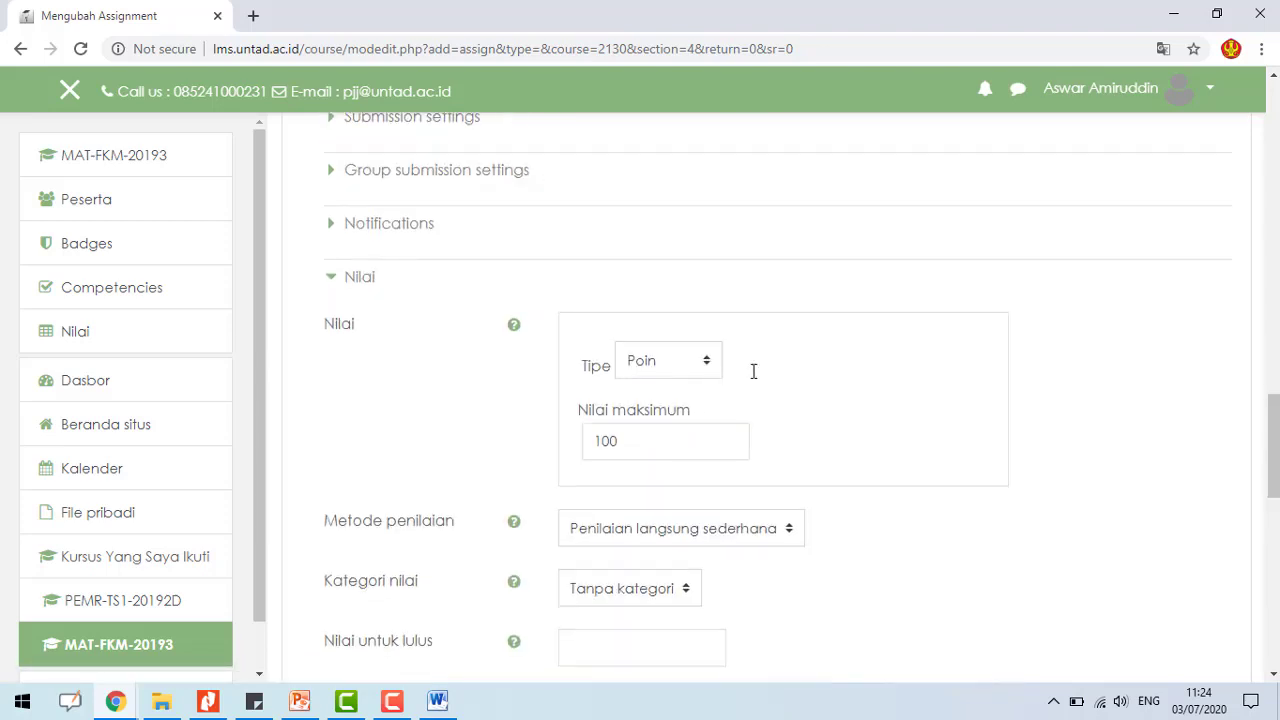
scroll(875, 383, down, 1)
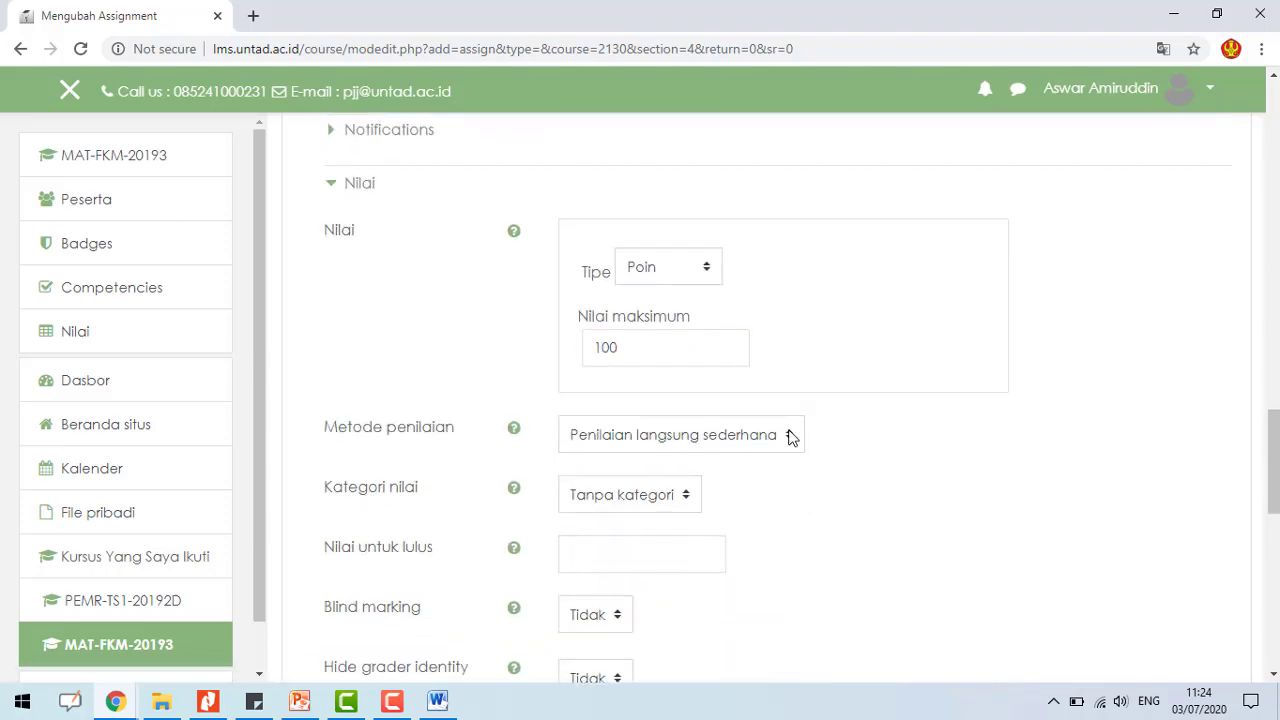
scroll(760, 400, down, 1)
click(787, 343)
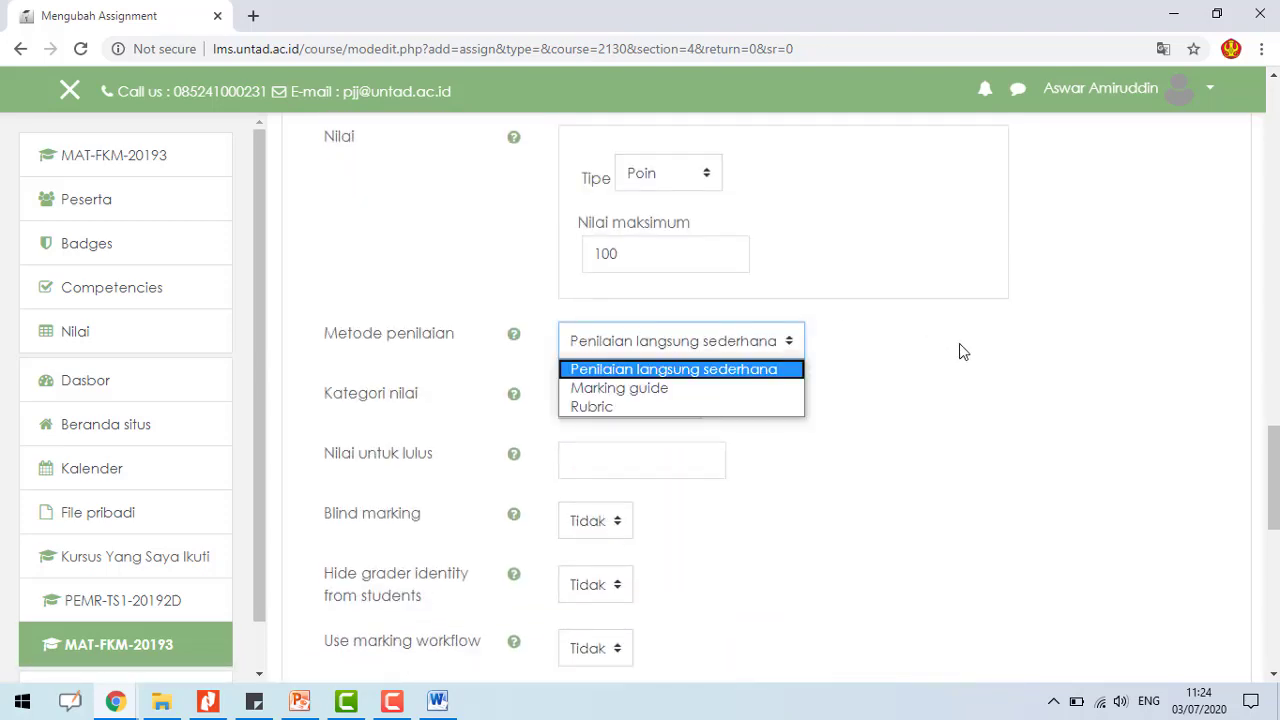
- Leave the assignment form without saving and return to Topik 4 - Turunan on the MAT-FKM-20193 course page
scroll(959, 343, up, 15)
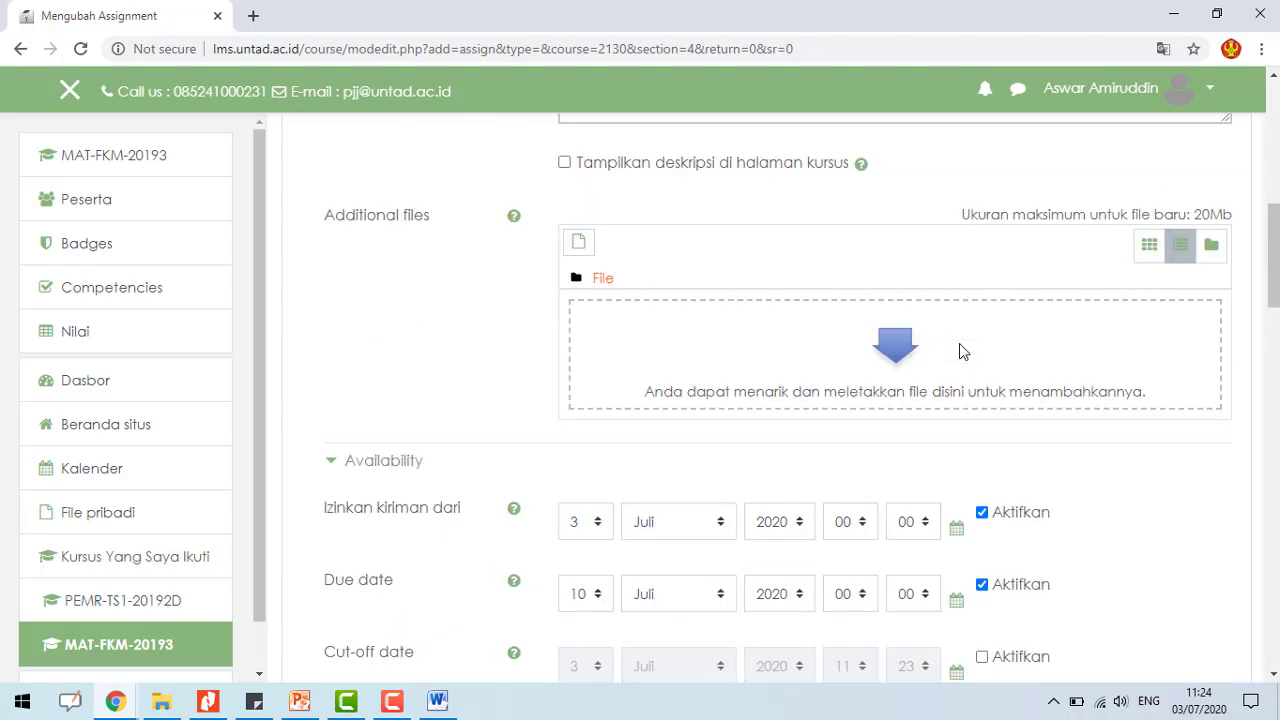
scroll(959, 343, up, 6)
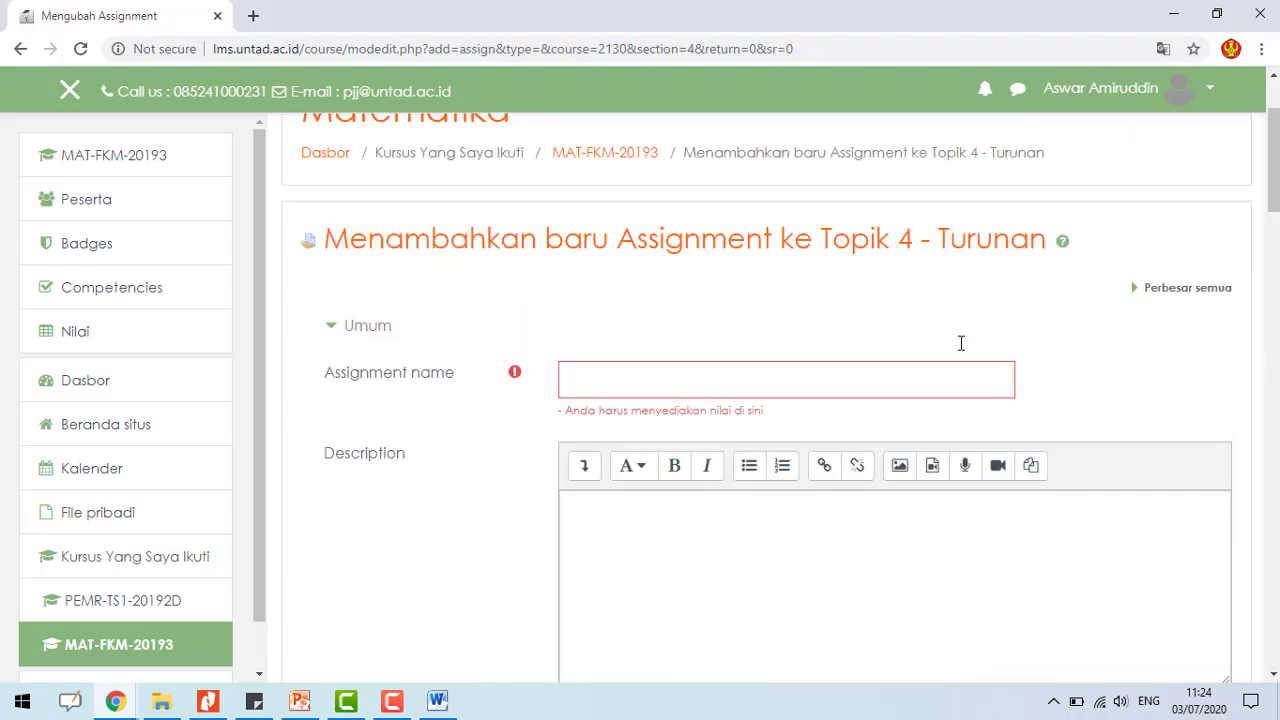
scroll(959, 342, up, 2)
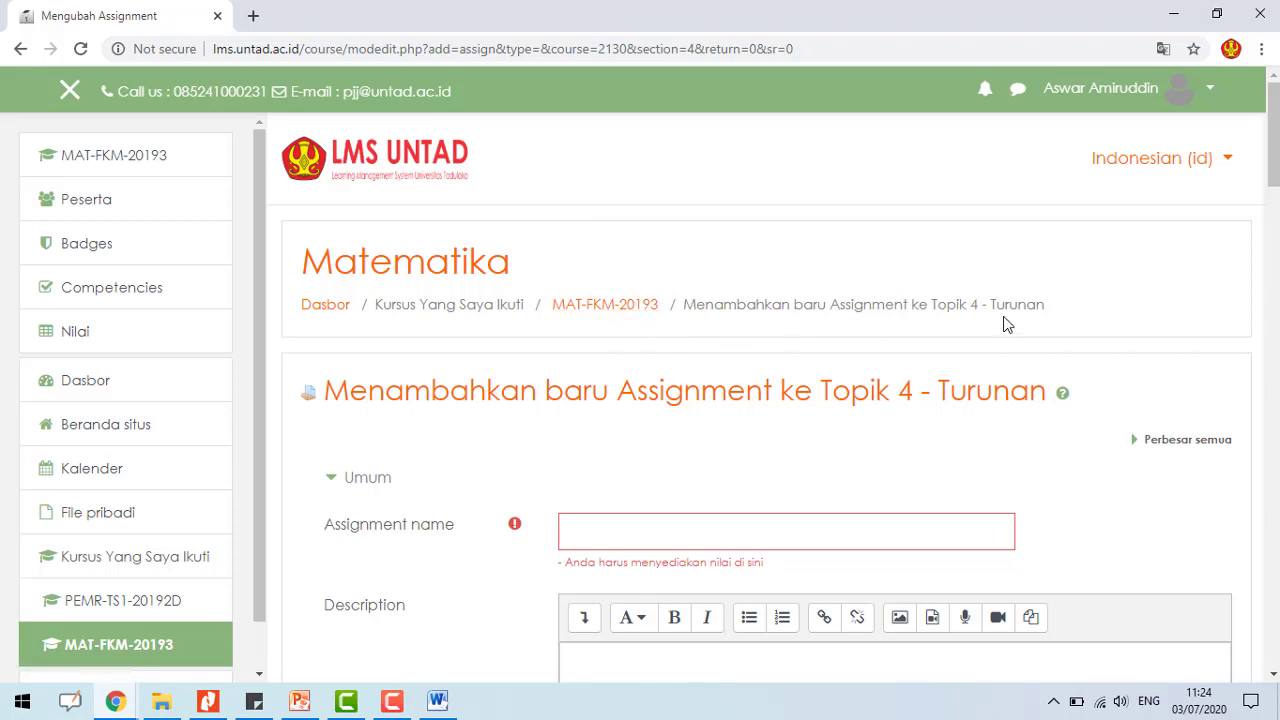
click(584, 306)
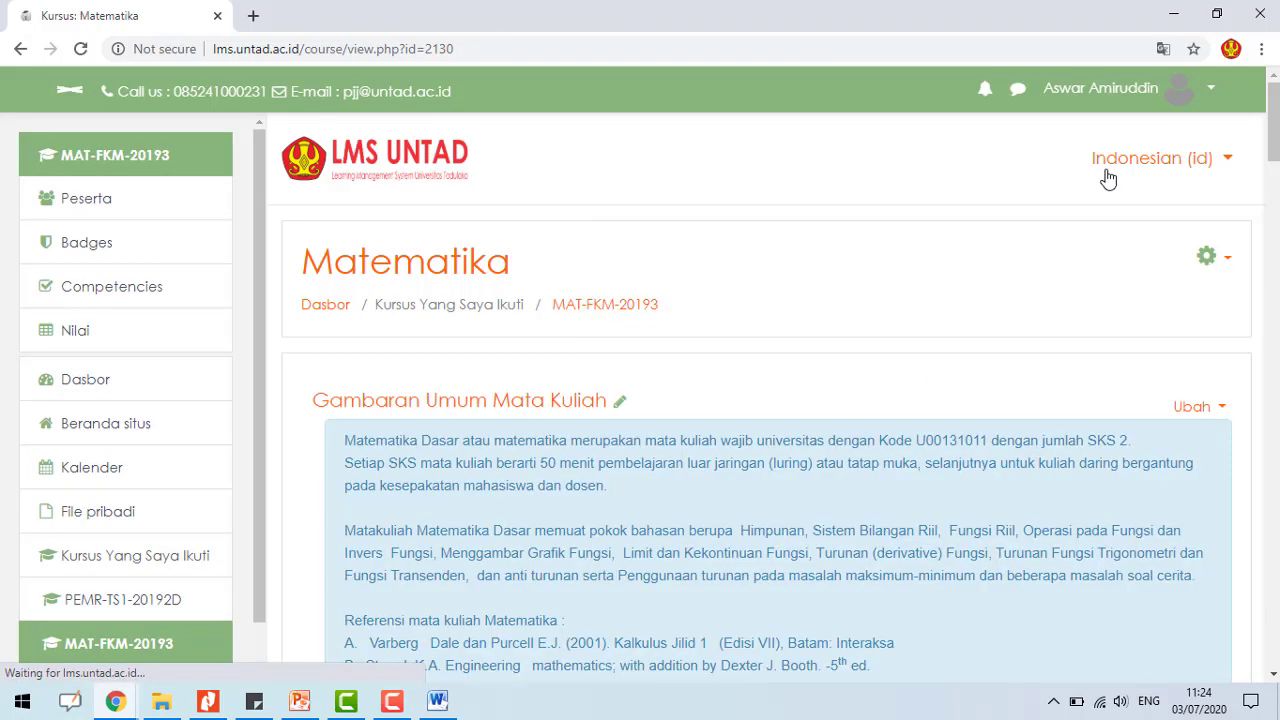
scroll(1100, 330, down, 15)
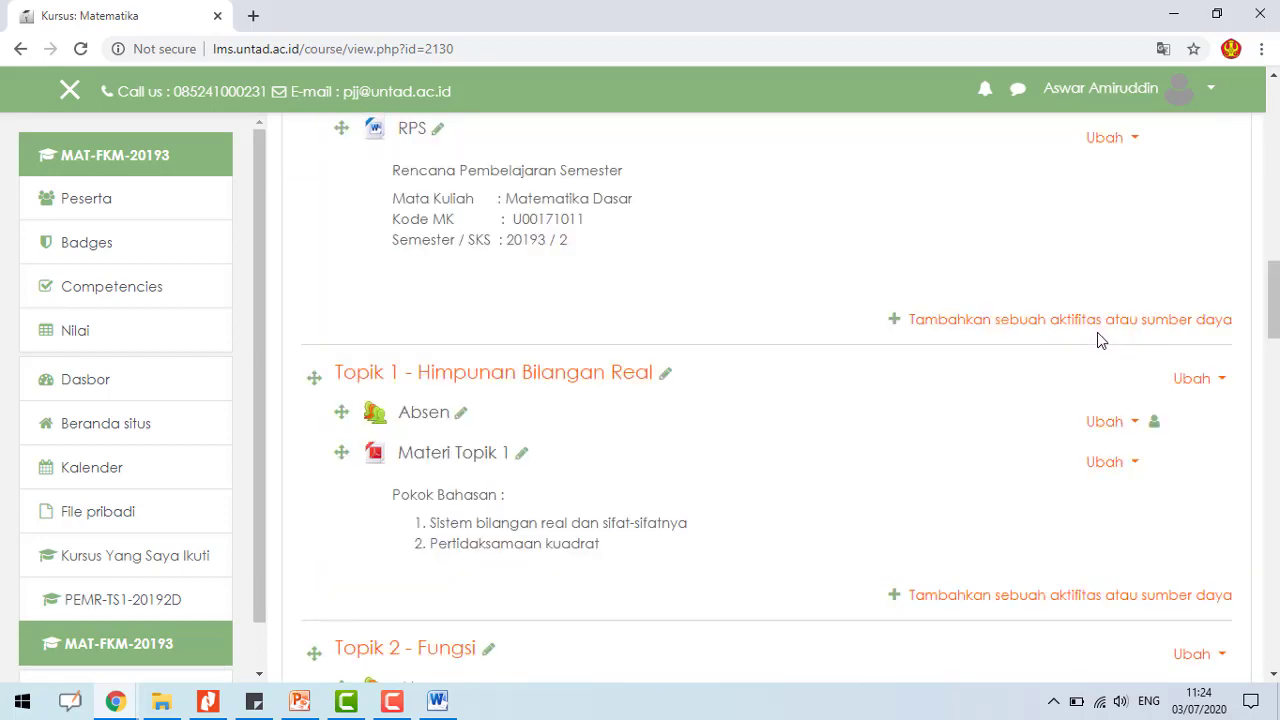
scroll(1097, 333, down, 5)
scroll(1097, 334, up, 1)
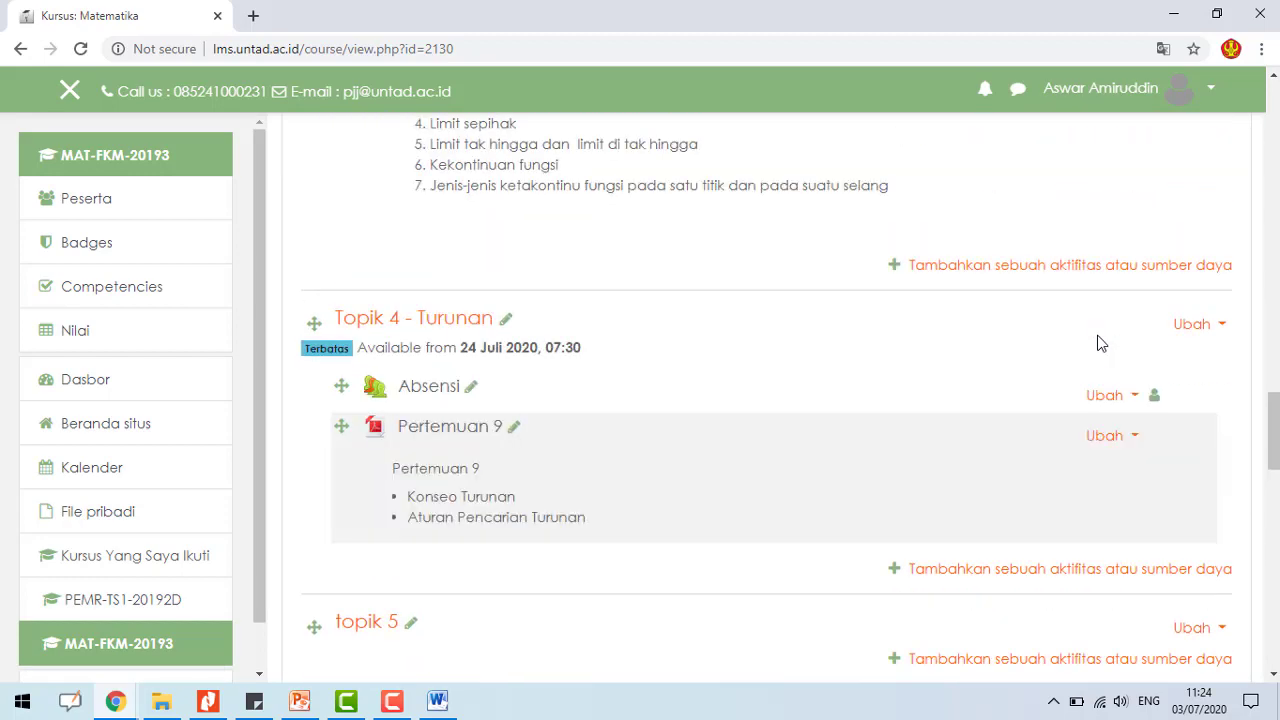